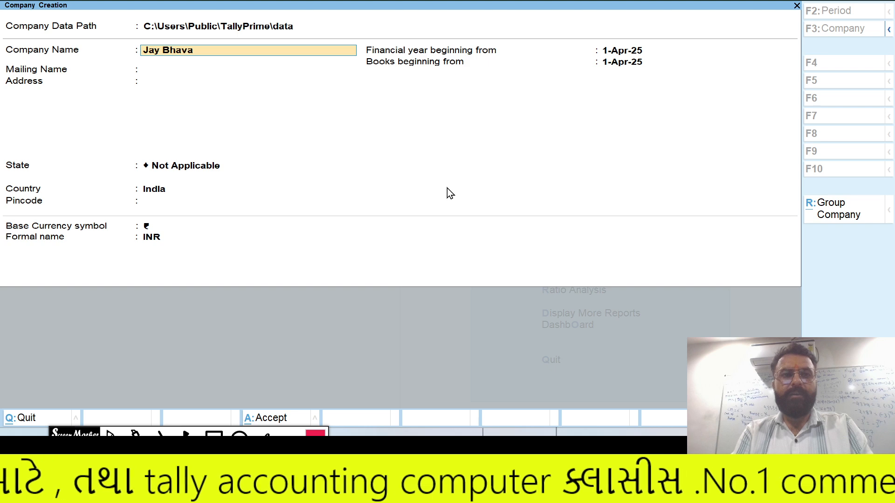
- Name the new company Jay Bhavani Book Store with the same mailing name, country India and state Gujarat
text(Store)
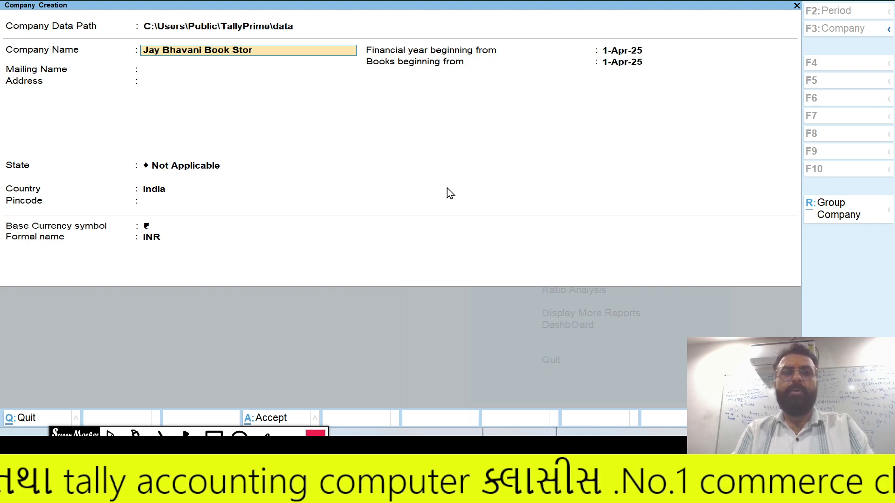
key(Return)
key(Return)
key(Return)
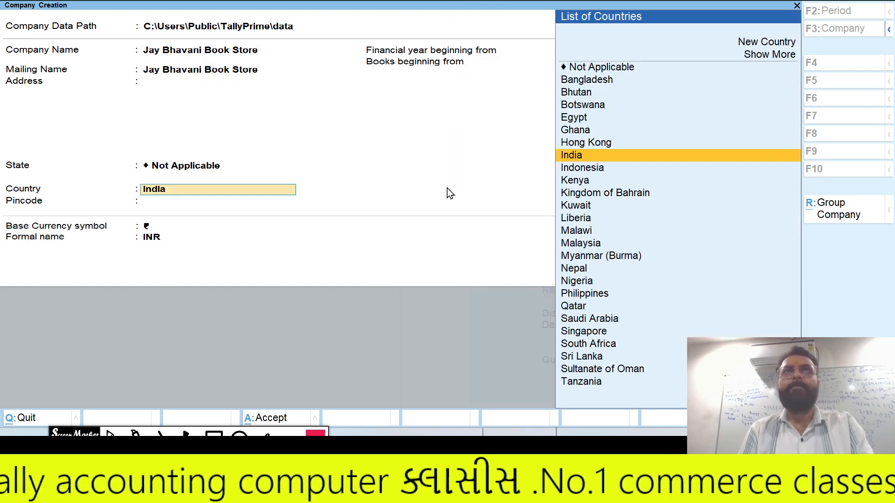
key(Return)
text(Guj)
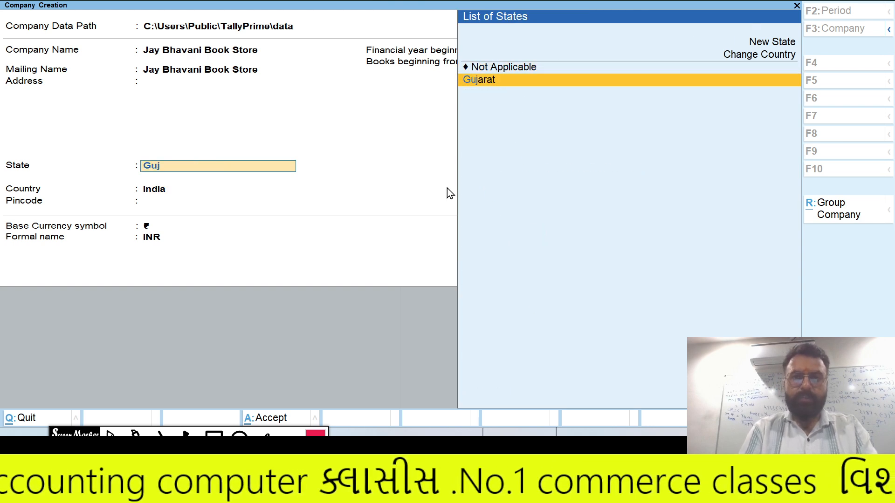
key(Return)
key(Return)
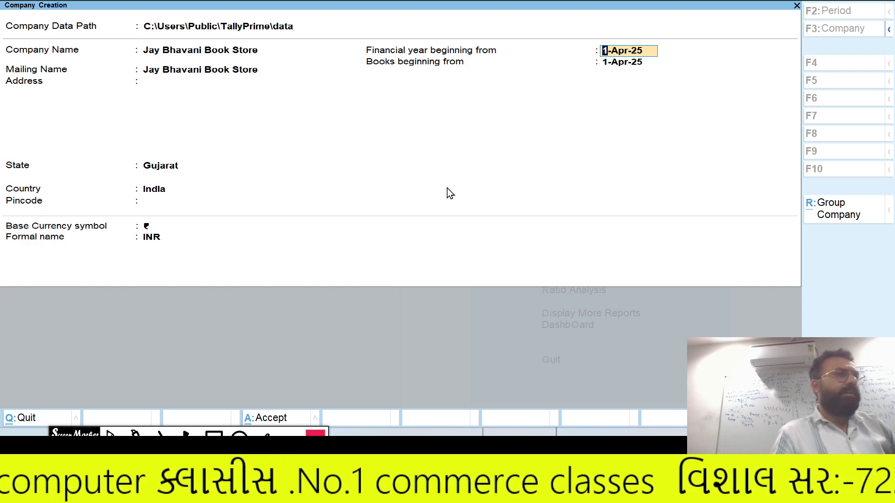
- Keep 1-Apr-25 for the financial year and books beginning dates, keep the INR base currency, and create the company
key(Return)
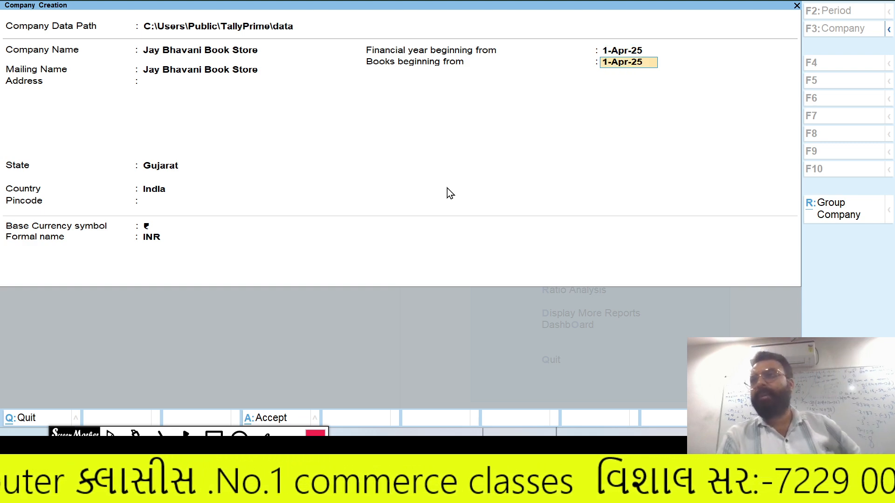
key(Return)
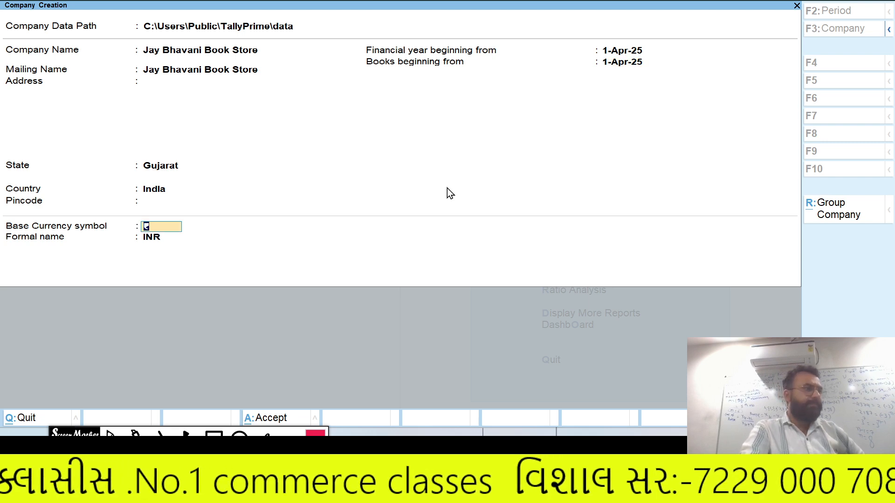
key(Return)
key(Return)
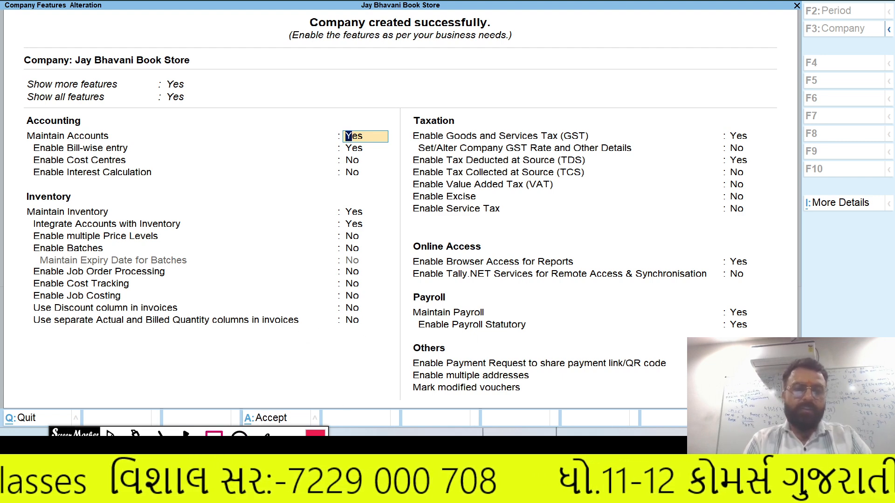
click(214, 434)
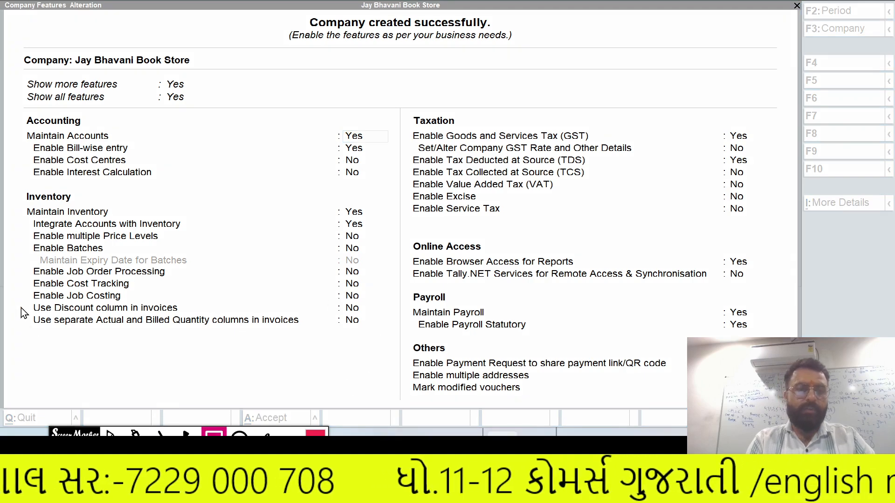
drag(26, 303, 198, 322)
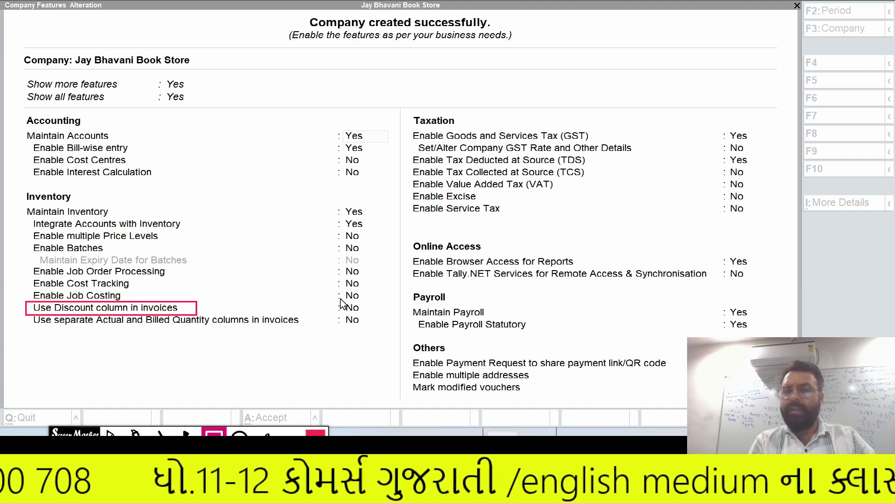
drag(340, 299, 358, 311)
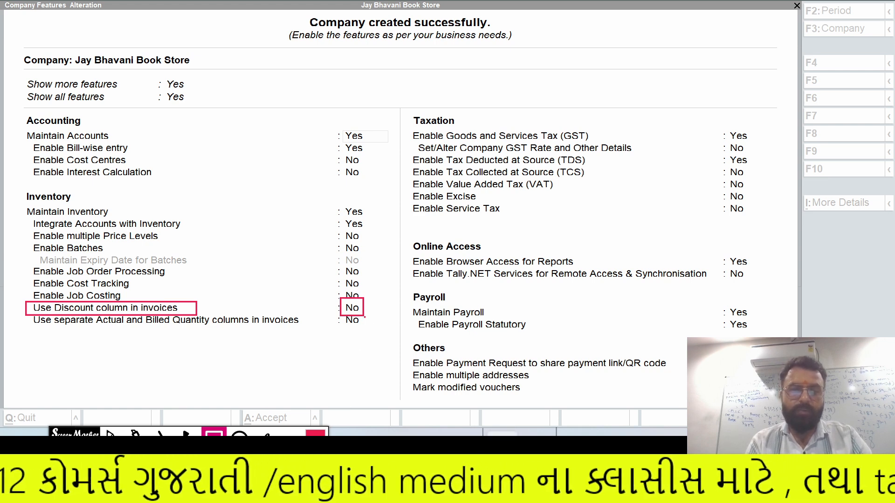
key(Escape)
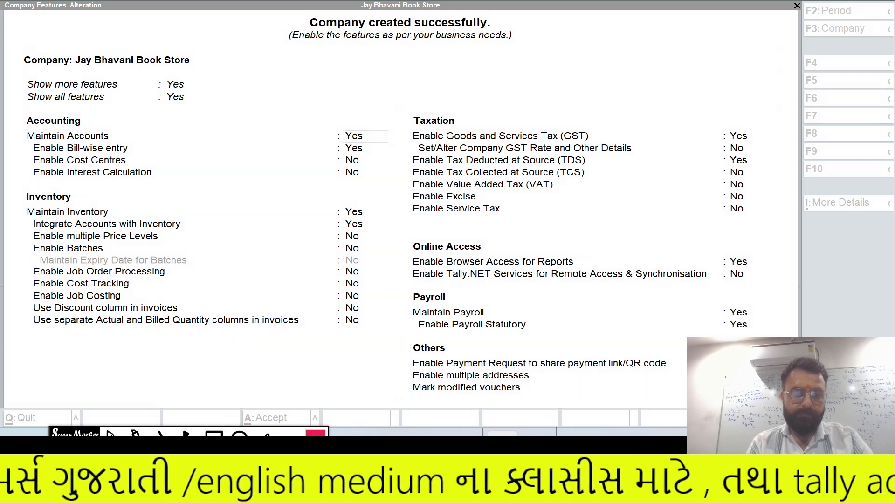
- Set the inventory feature for using a discount column in invoices to Yes
click(215, 282)
click(214, 283)
key(Return)
key(Return)
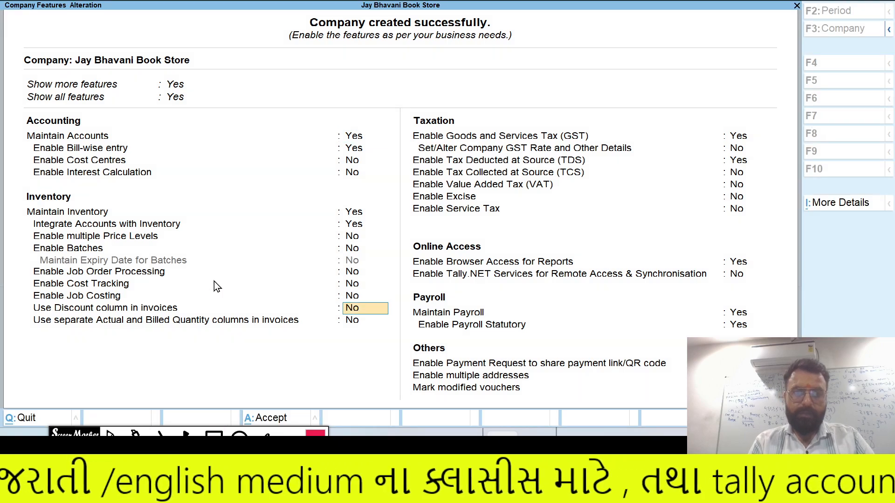
text(y)
key(Return)
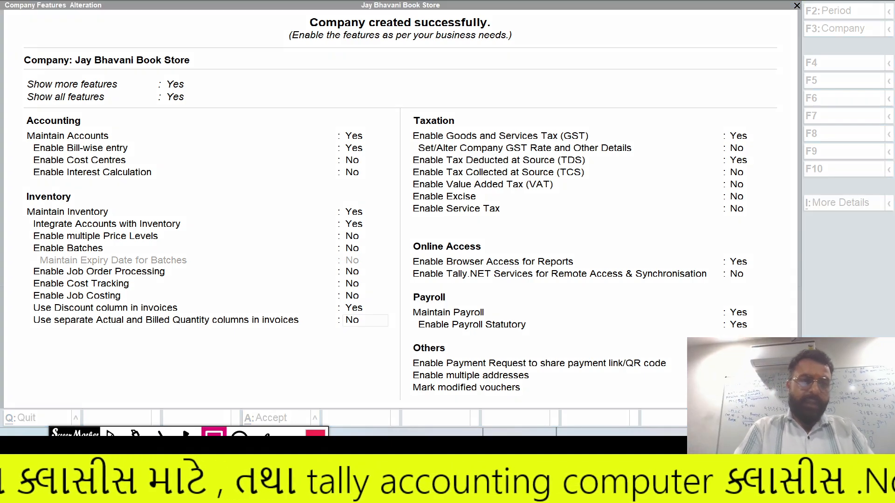
click(214, 435)
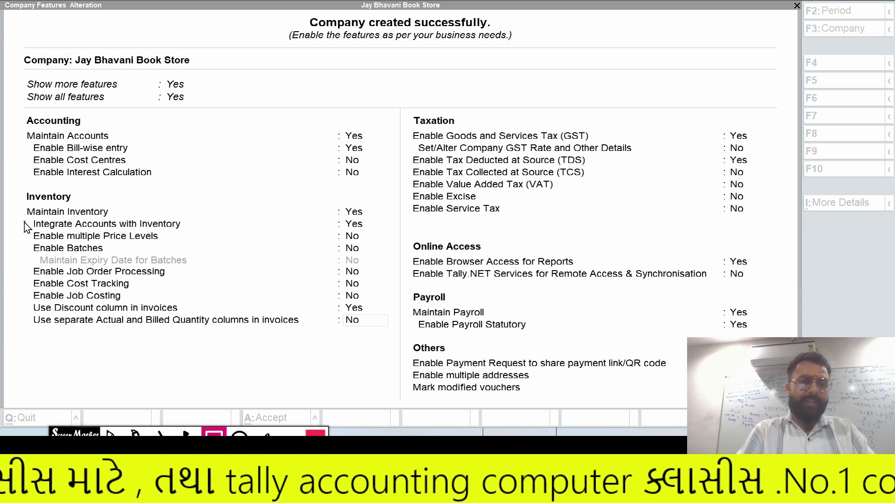
mouse_move(27, 231)
mouse_down()
mouse_move(52, 246)
mouse_move(163, 247)
mouse_up()
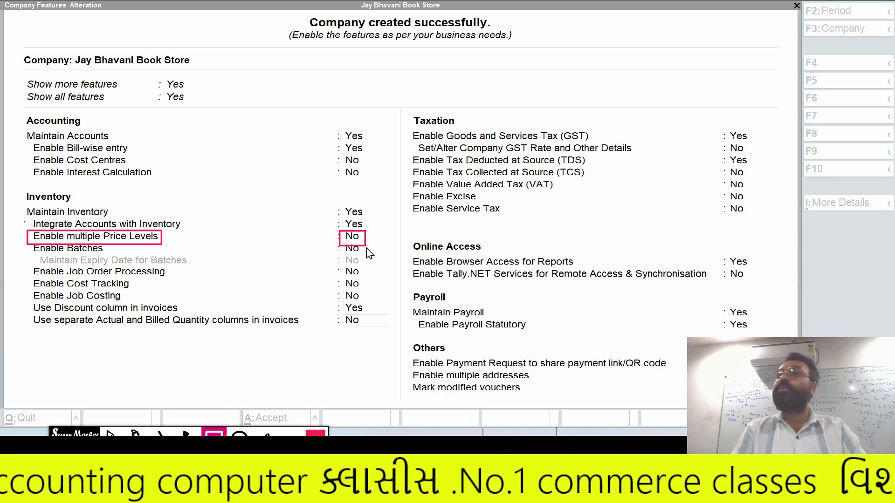
key(Escape)
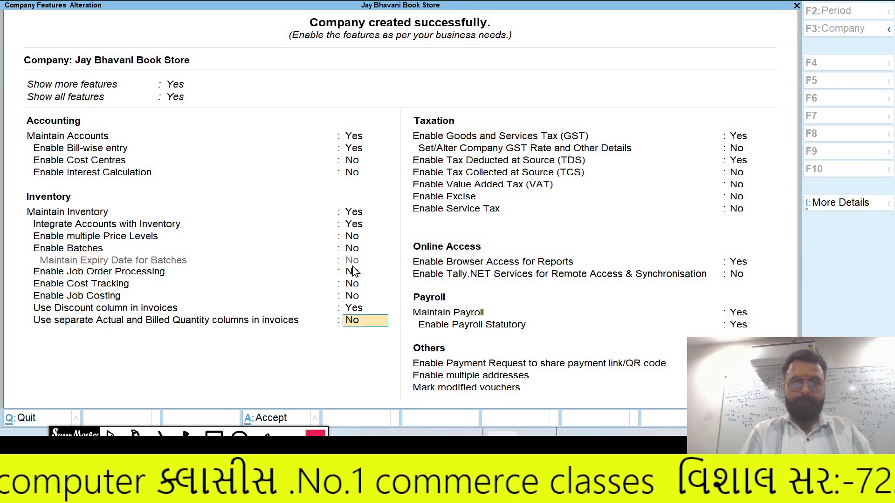
- Set multiple Price Levels to Yes in the inventory features and accept the company features
key(Up)
key(Up)
key(Up)
key(Up)
key(Up)
key(Up)
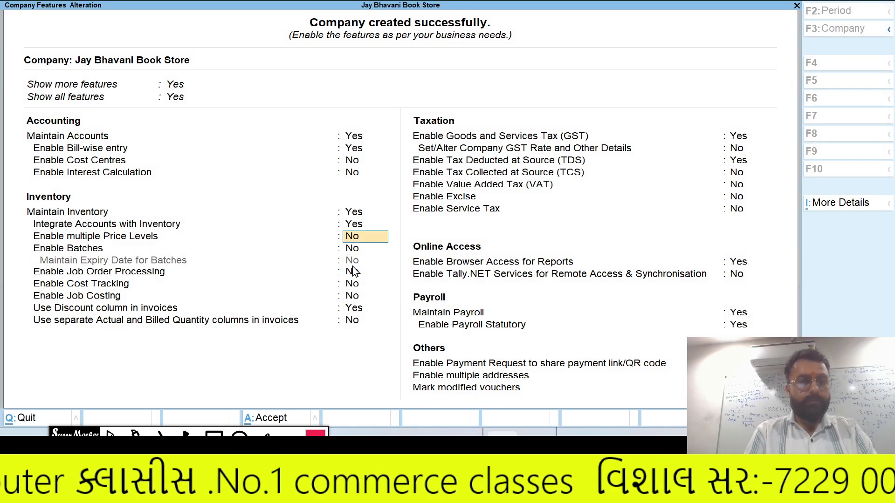
text(y)
key(Return)
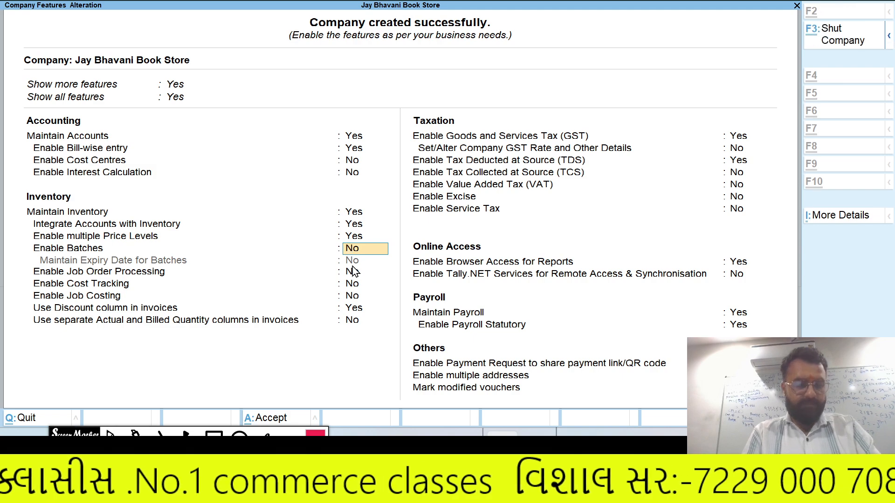
key(ctrl+a)
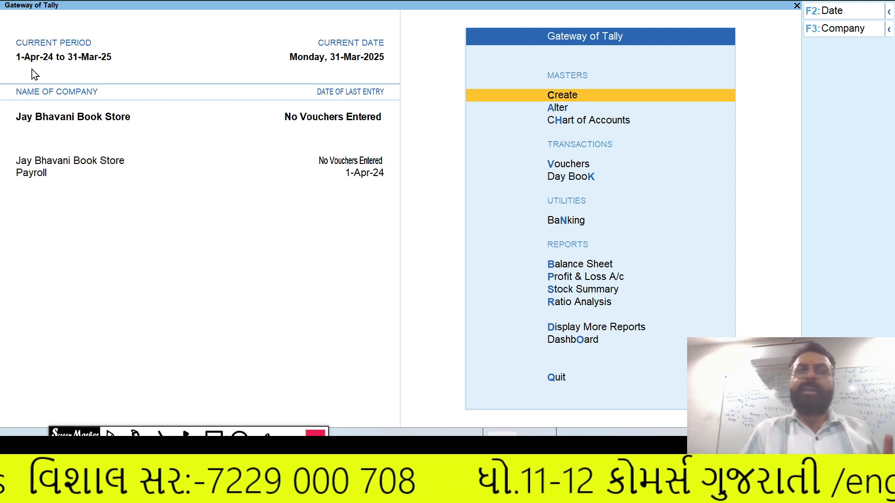
- Change the company's current period to run from 1-4-2025 to 31-3-2026
click(68, 43)
text(1-4-2025)
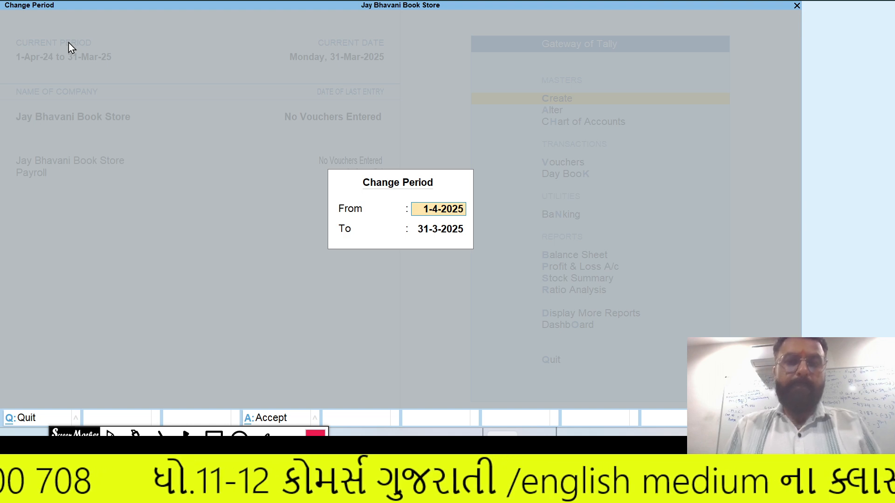
key(Return)
text(31-)
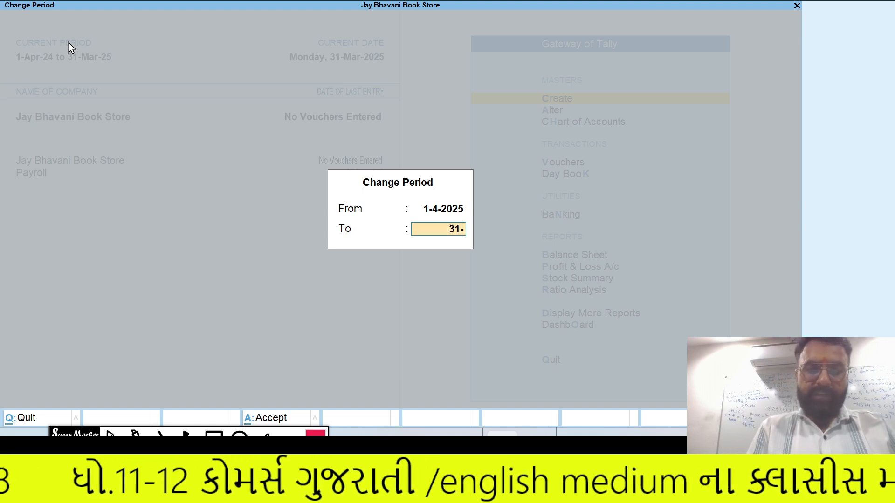
text(3-20)
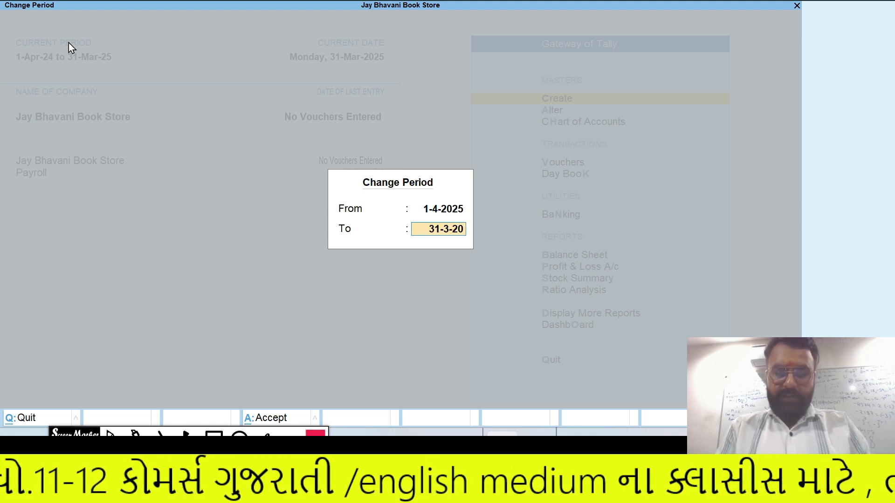
text(26)
key(Return)
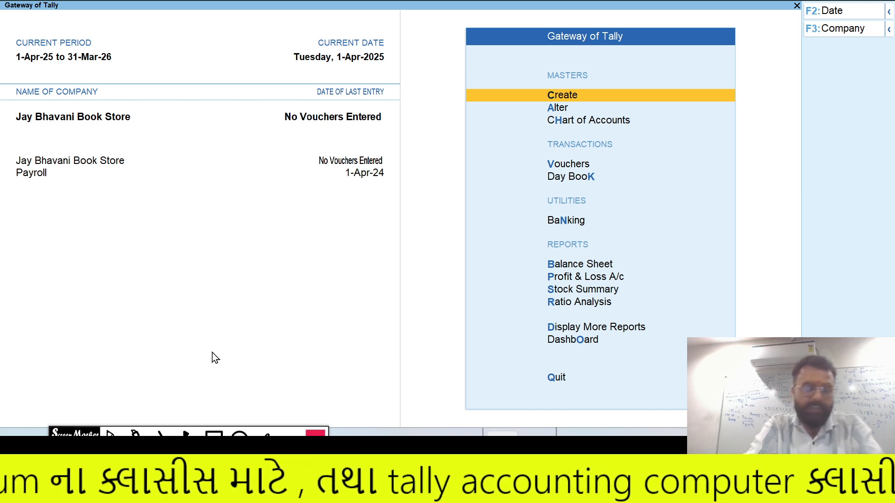
- Switch to the PDF of bhavani ltd. journal entries to read the first transactions, and return to TallyPrime
key(alt+Tab)
key(alt+Tab)
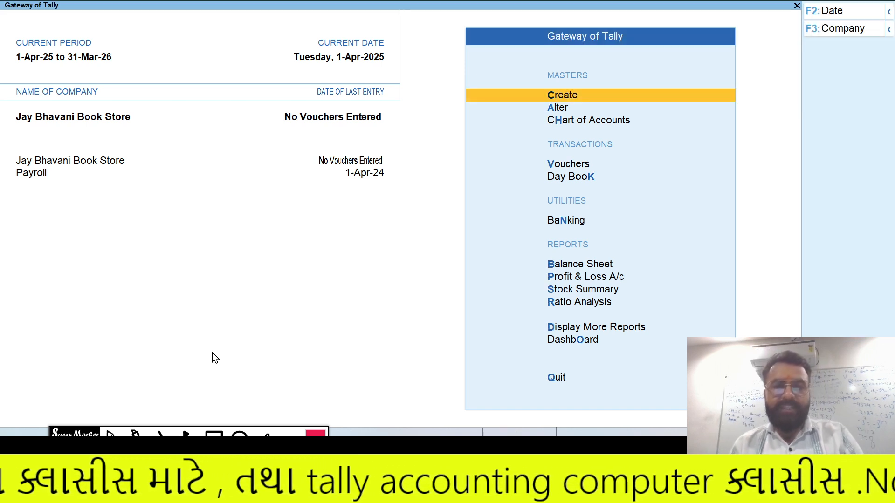
key(alt+Tab)
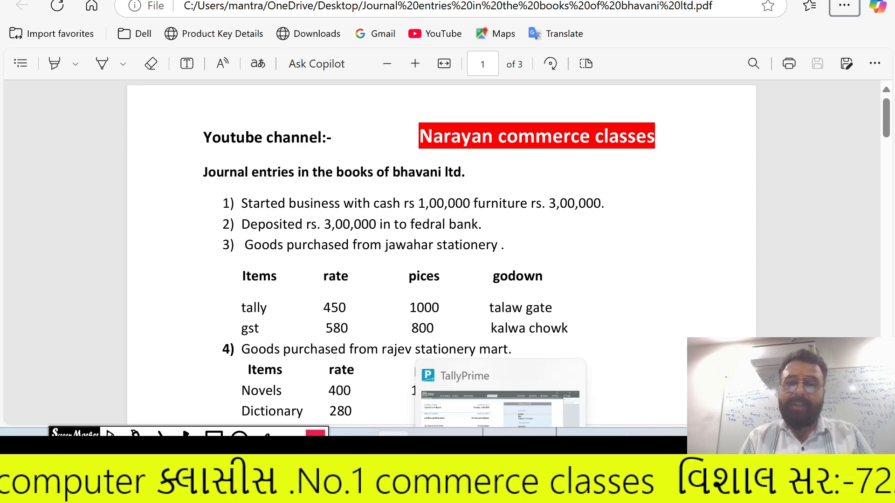
click(500, 445)
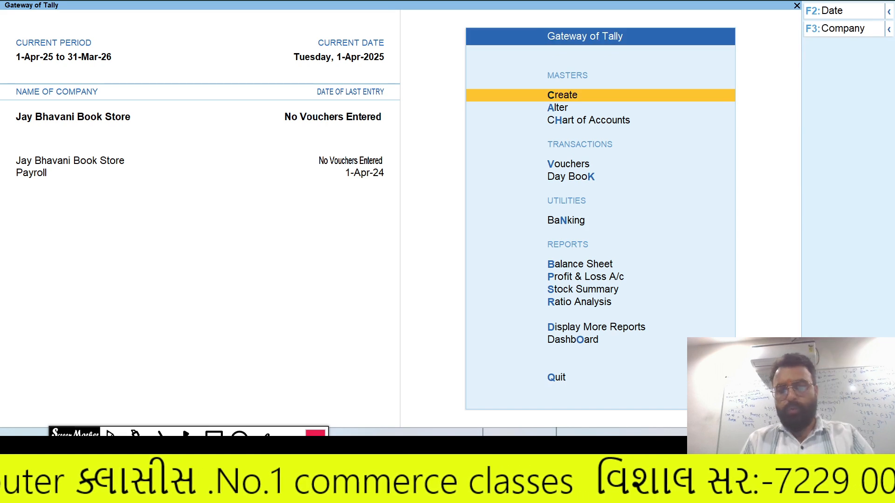
- Start a new accounting voucher and change its type to Journal
key(Down)
key(Down)
key(Down)
key(Return)
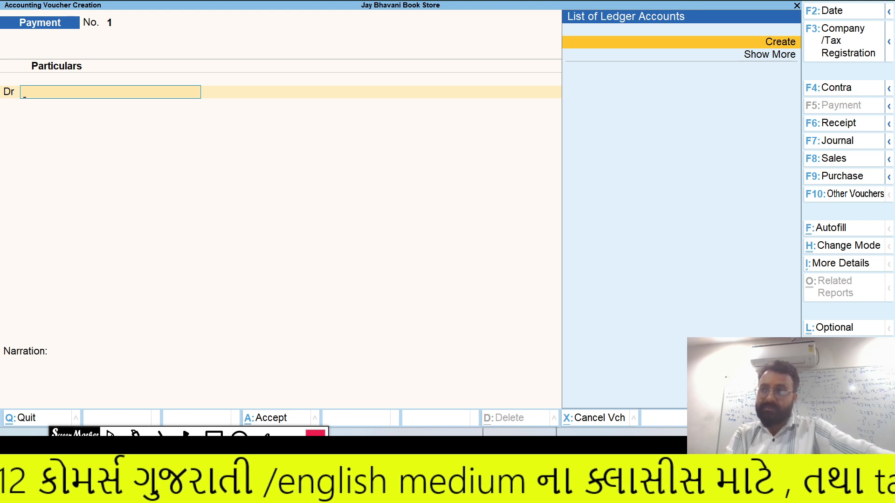
click(831, 144)
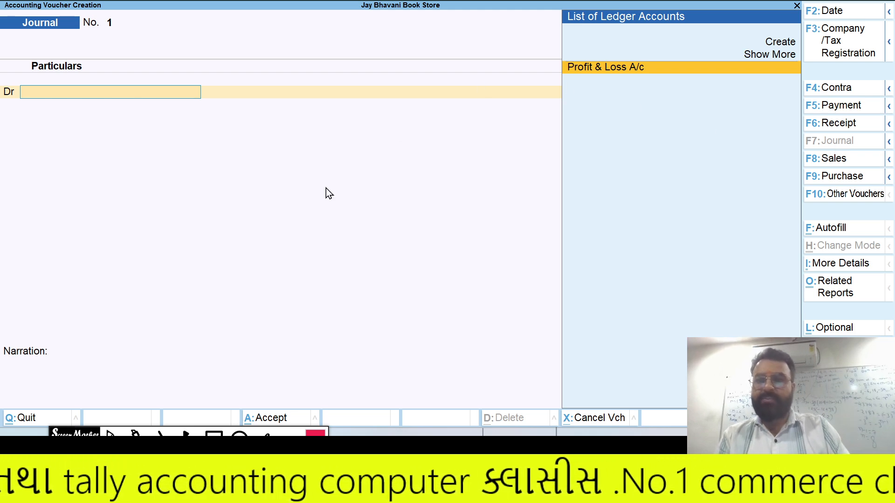
- Show the full ledger list and debit Cash with 100000 on the first line of the journal voucher
key(Up)
key(Return)
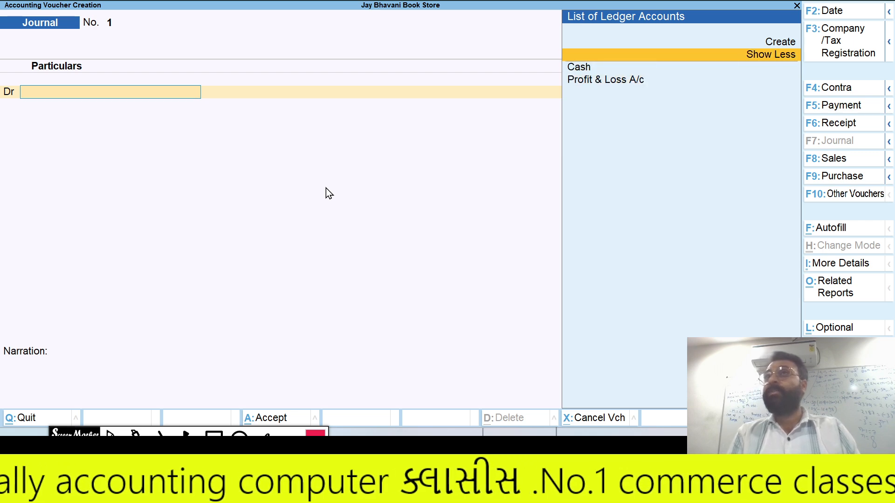
key(Down)
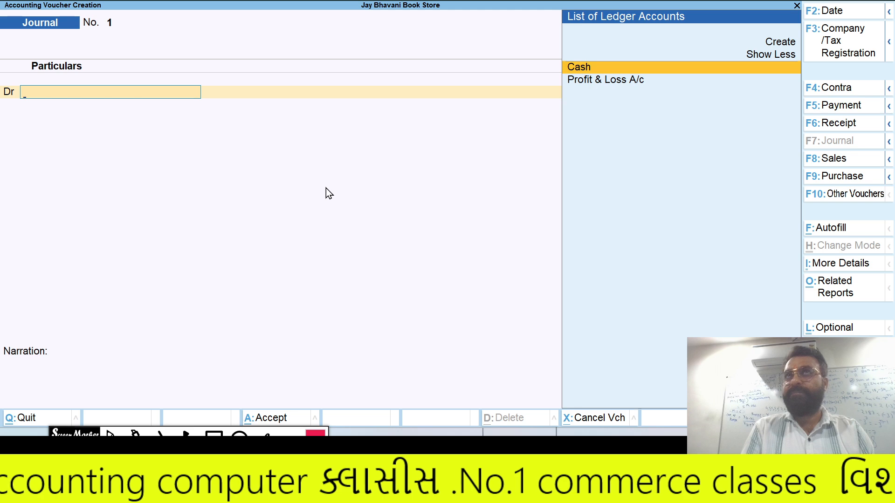
key(Return)
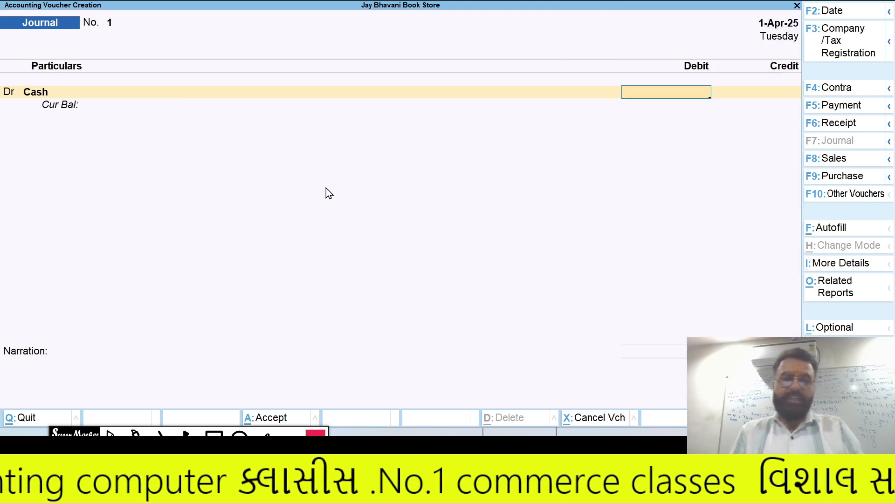
key(alt+Tab)
key(alt+Tab)
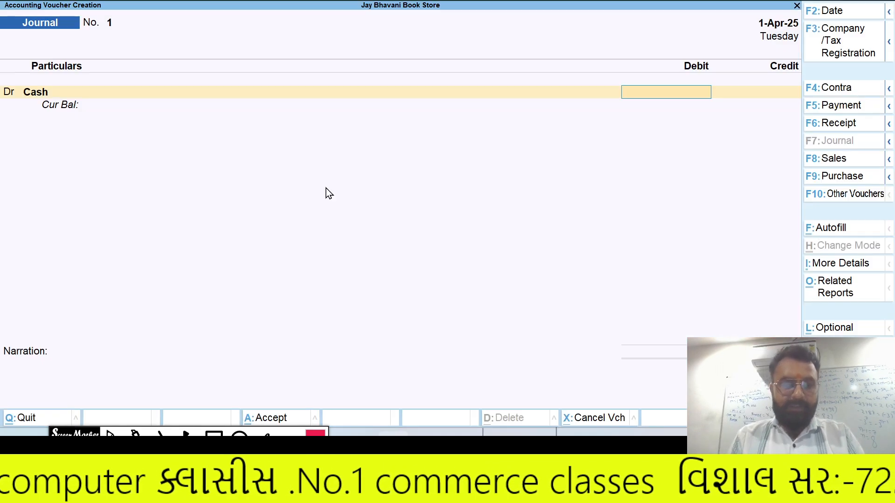
text(100000)
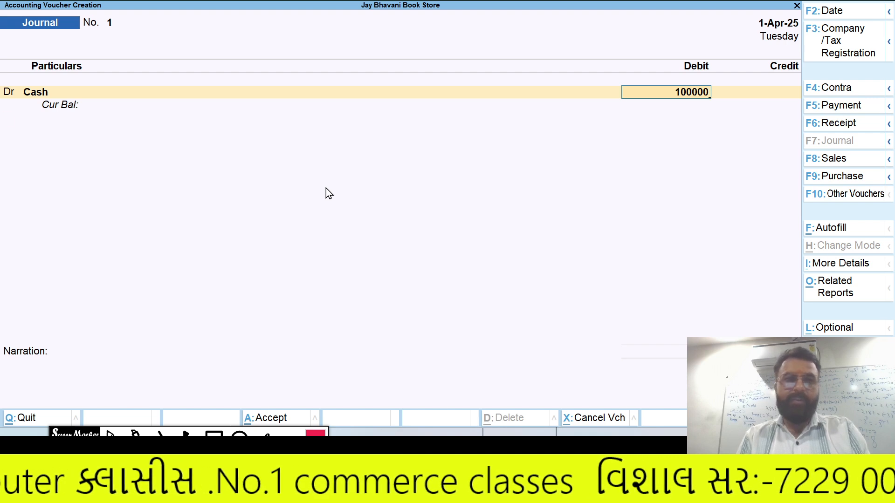
key(Return)
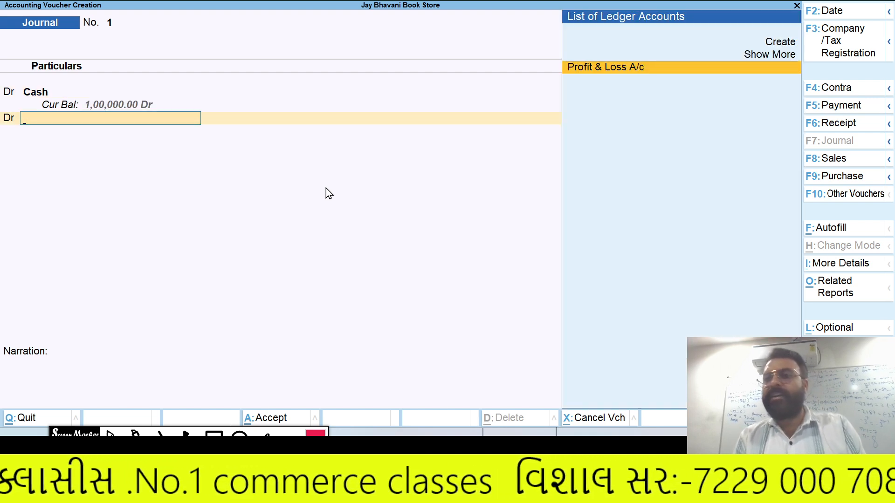
- Create a ledger named Furniture Ac under Fixed Assets for the second debit line of the journal voucher
key(Up)
key(Up)
key(Return)
text(F)
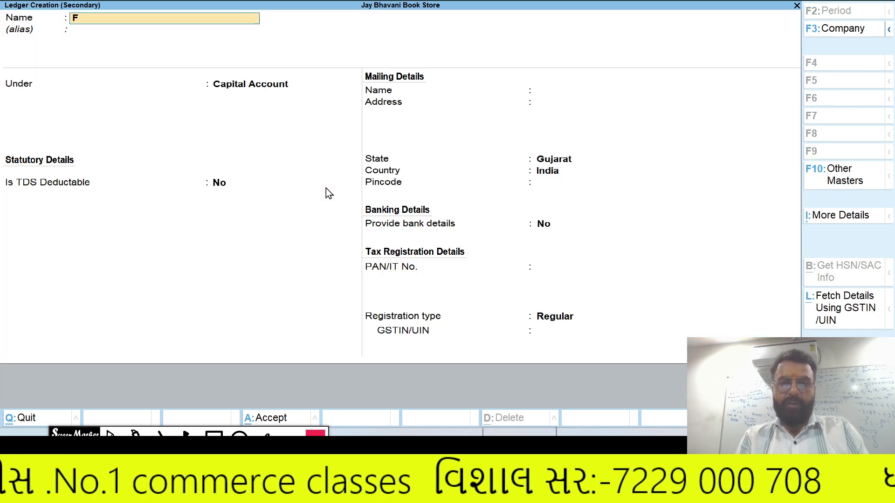
text(urniture Ac)
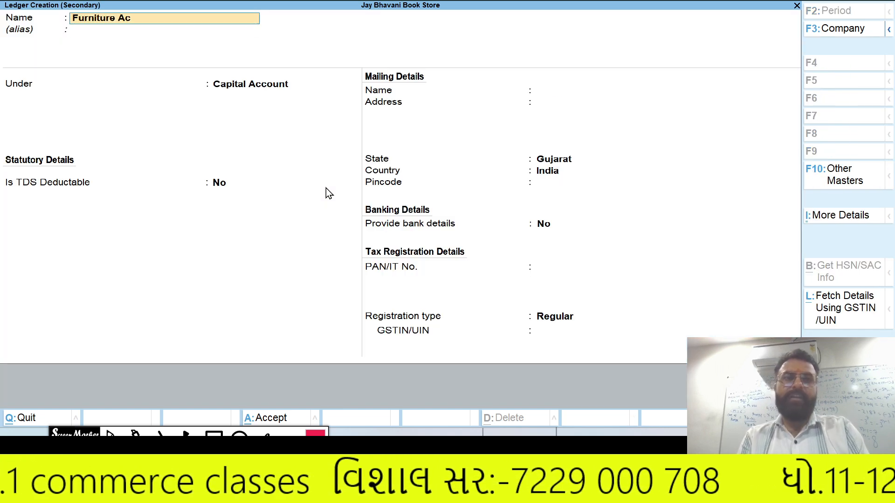
key(Return)
text(Fix)
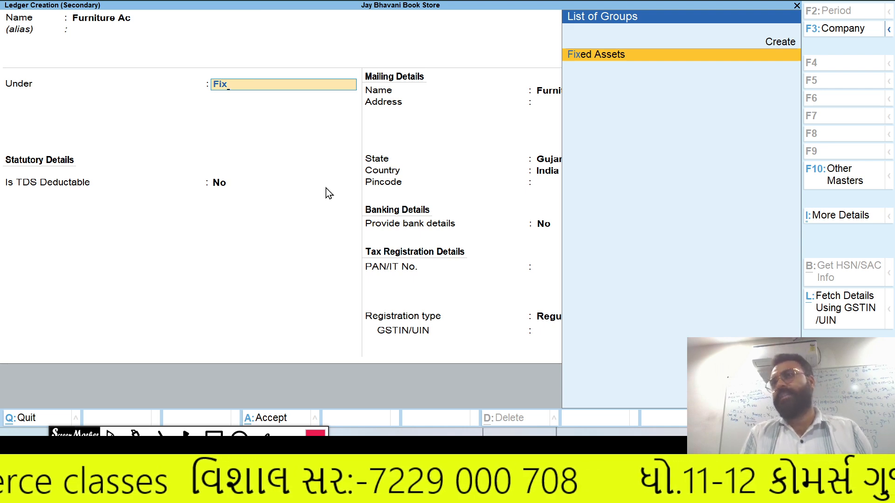
key(Return)
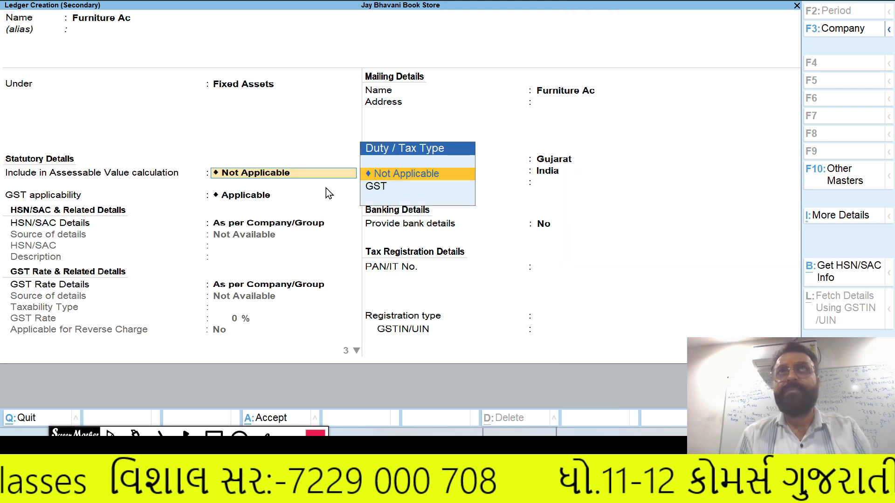
key(ctrl+a)
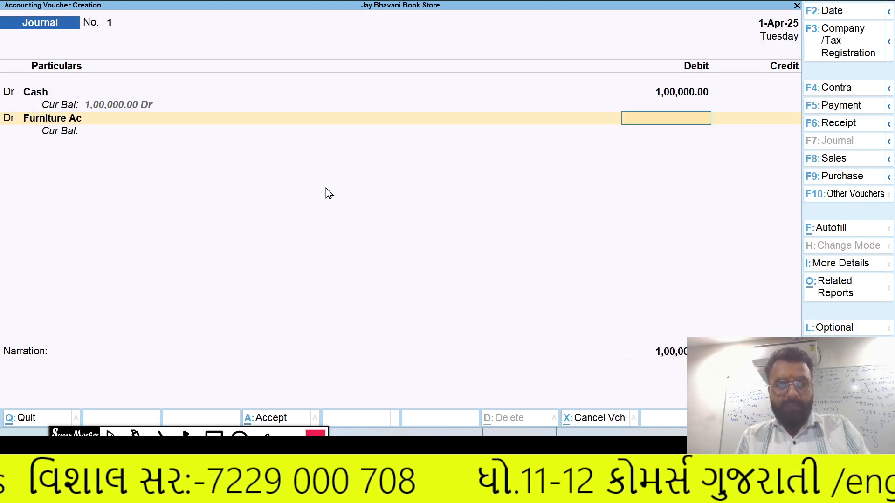
- Debit Furniture Ac with 3,00,000 and move on to the credit line
text(3,00,oo)
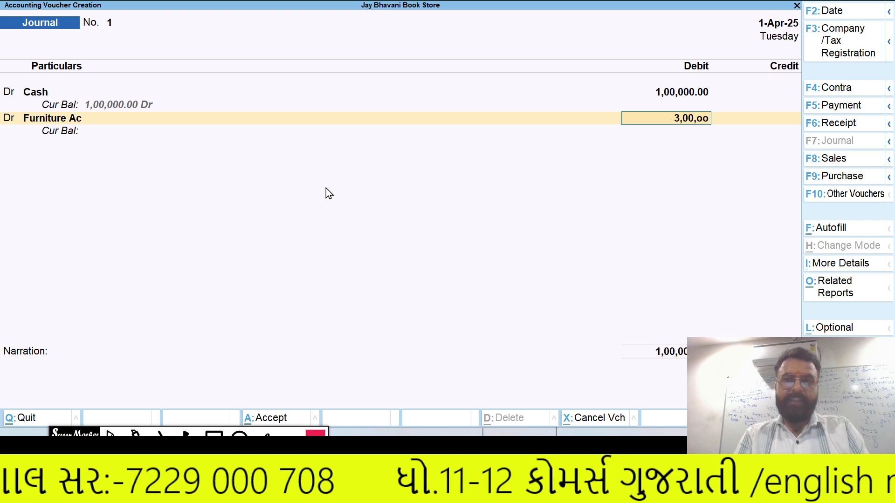
key(BackSpace)
key(BackSpace)
text(000)
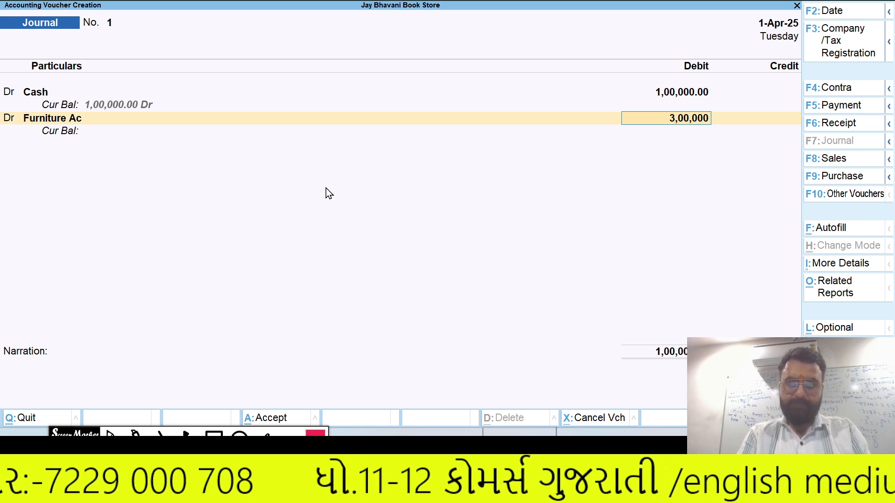
key(Return)
key(Return)
key(Return)
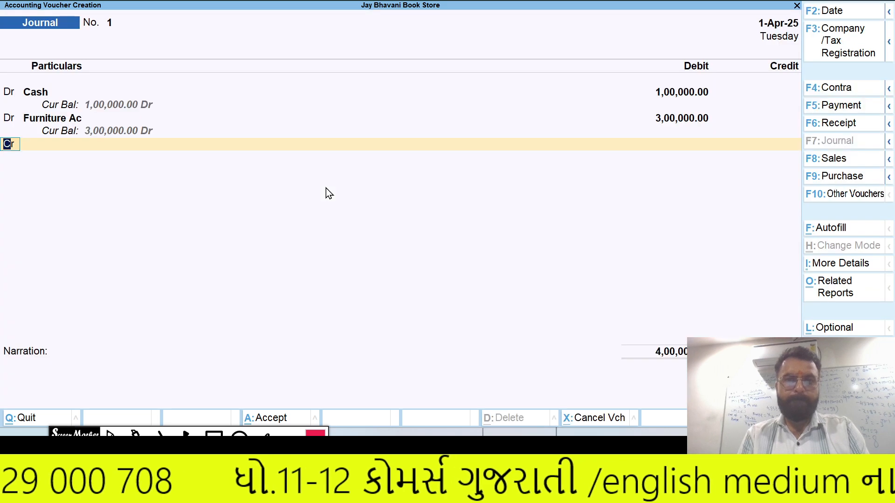
- Create a Capital Ac ledger under Capital Account, credit it with 4,00,000 and save the journal voucher without narration
key(Return)
key(Up)
key(Up)
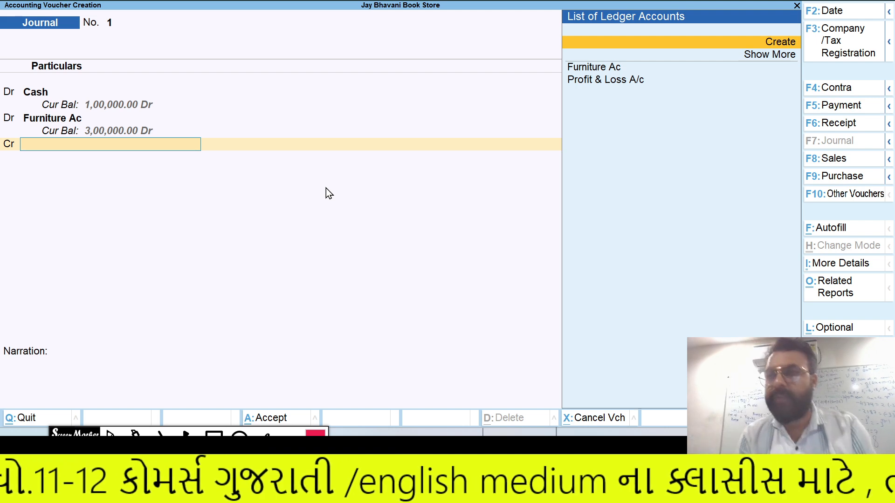
key(Return)
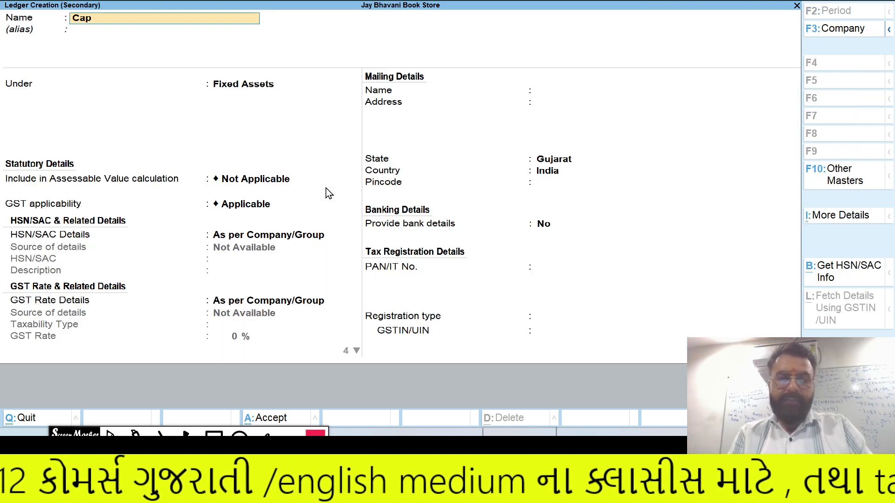
text(Capital ac)
key(Return)
text(Cap)
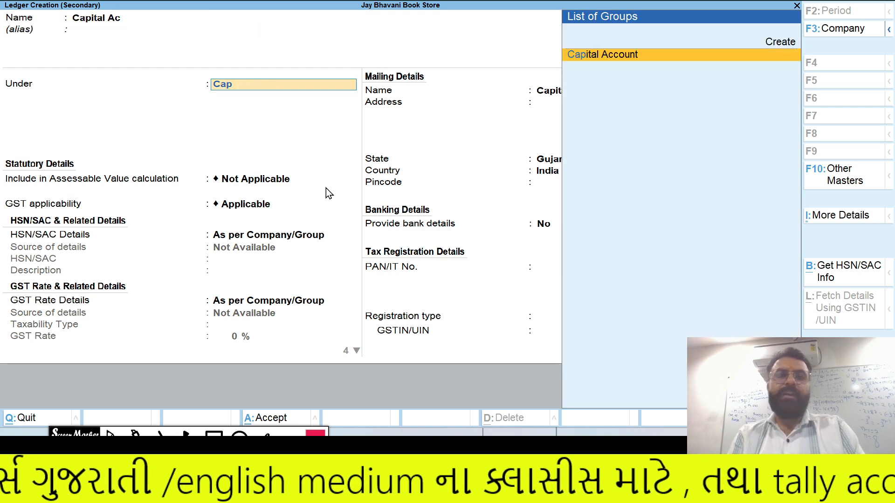
key(Return)
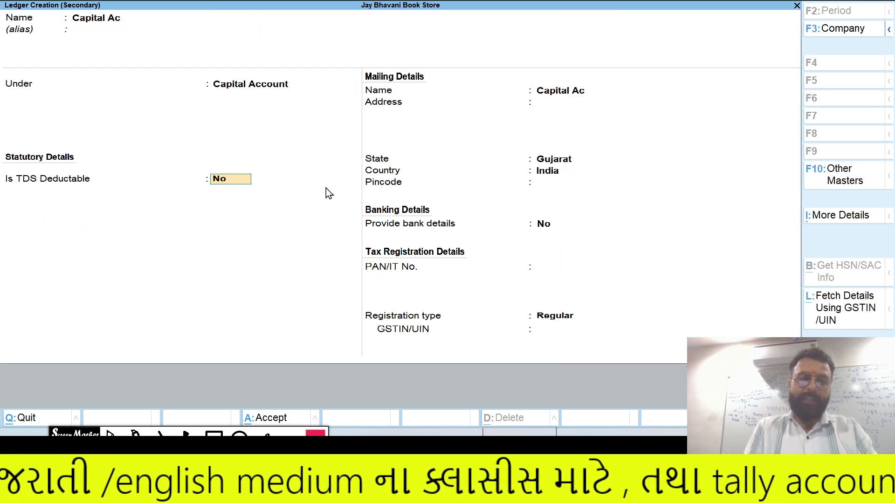
key(ctrl)
key(ctrl+a)
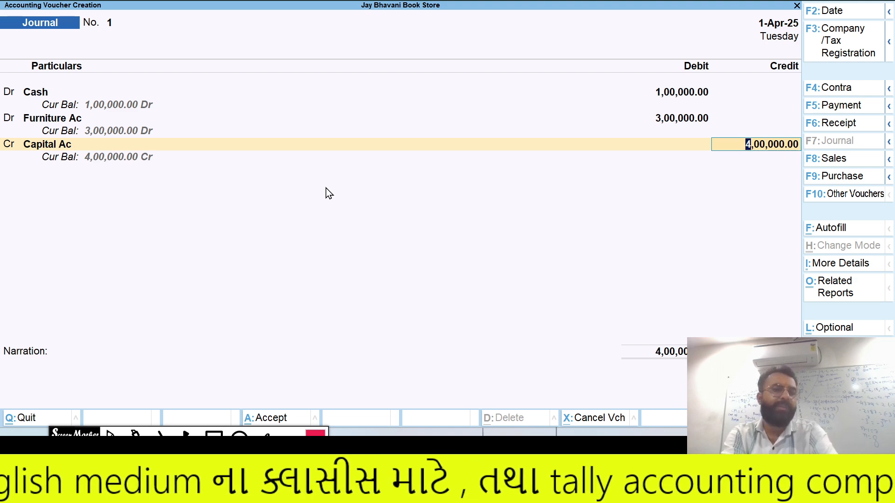
key(Return)
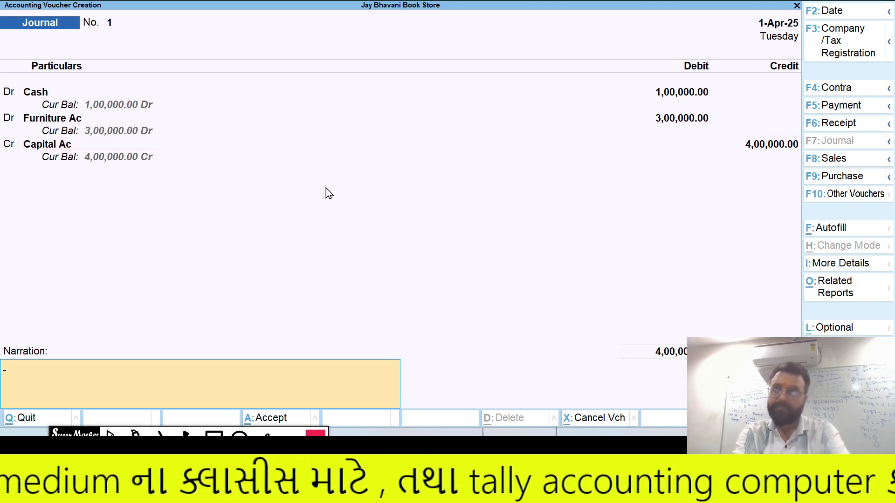
key(Return)
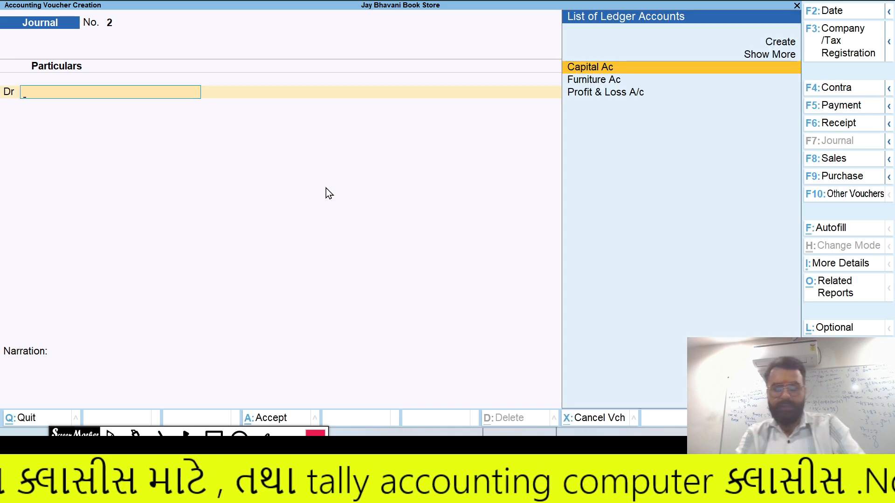
- Switch to the PDF of journal entries to read the bank deposit transaction, and return to TallyPrime
key(alt+Tab)
scroll(202, 154, down, 1)
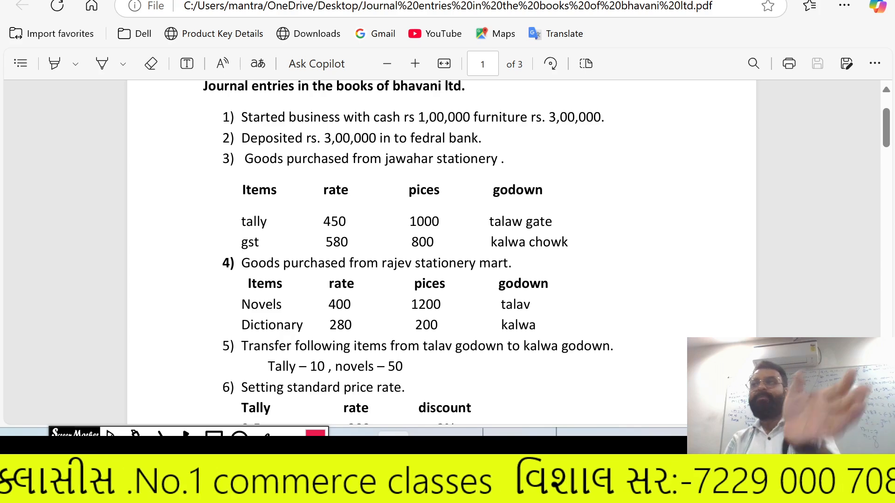
key(alt+Tab)
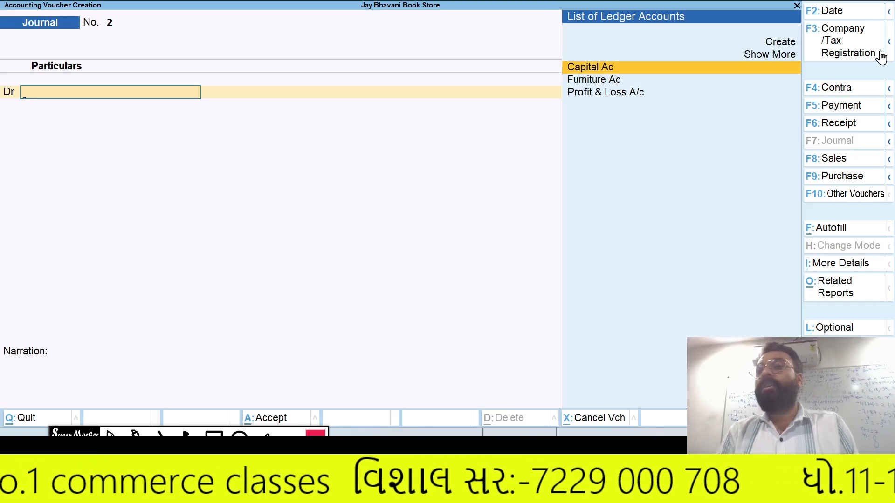
- Change the voucher type to Contra and credit Cash with 3,00,000, dismissing the negative cash warning
click(838, 91)
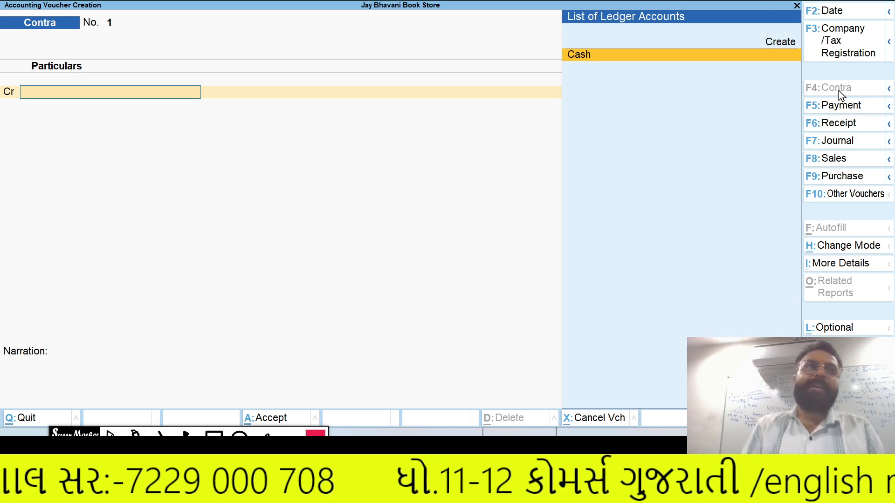
key(Return)
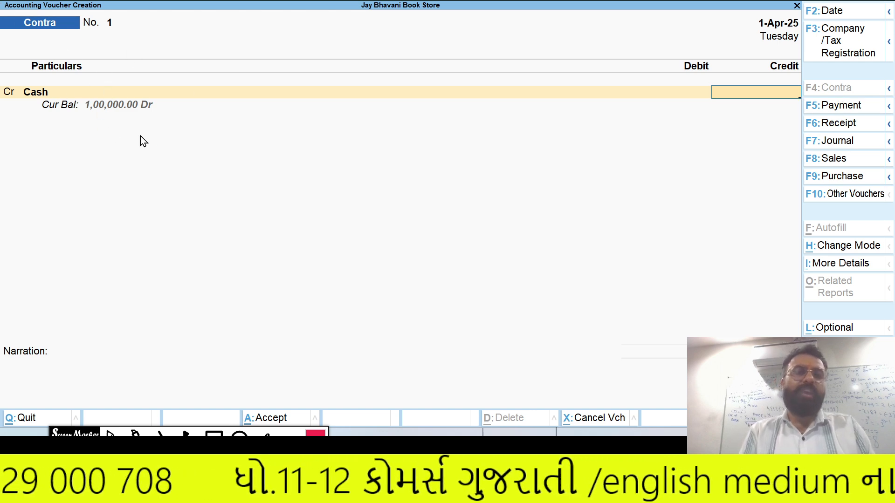
text(3,0)
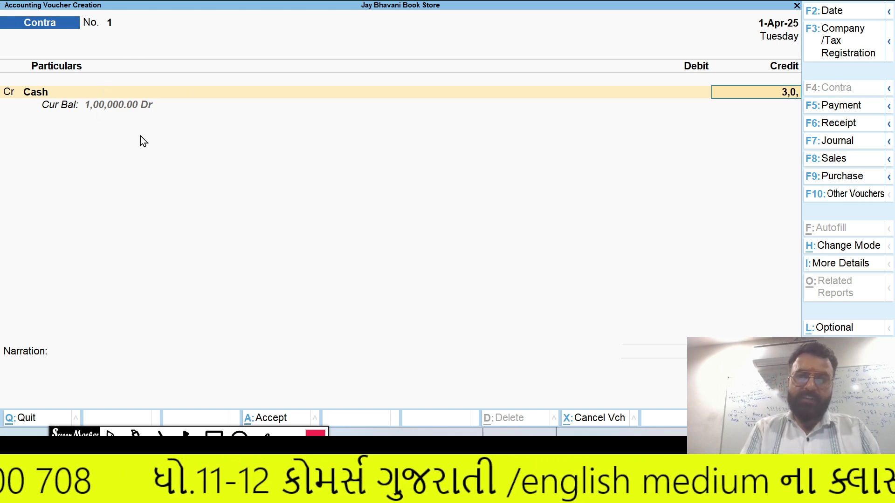
text(0,0000)
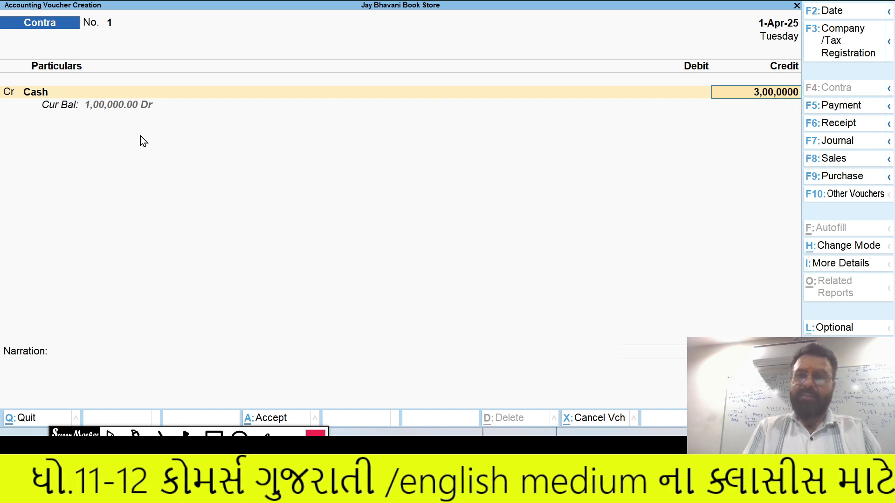
key(BackSpace)
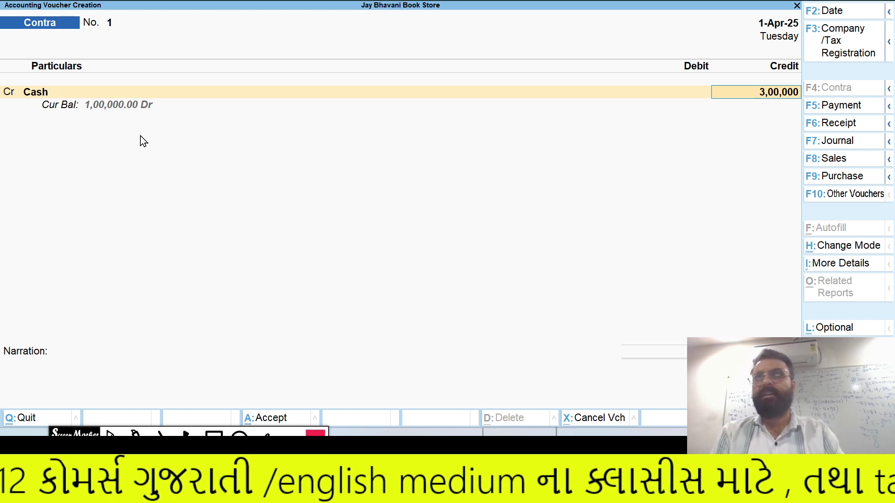
key(Return)
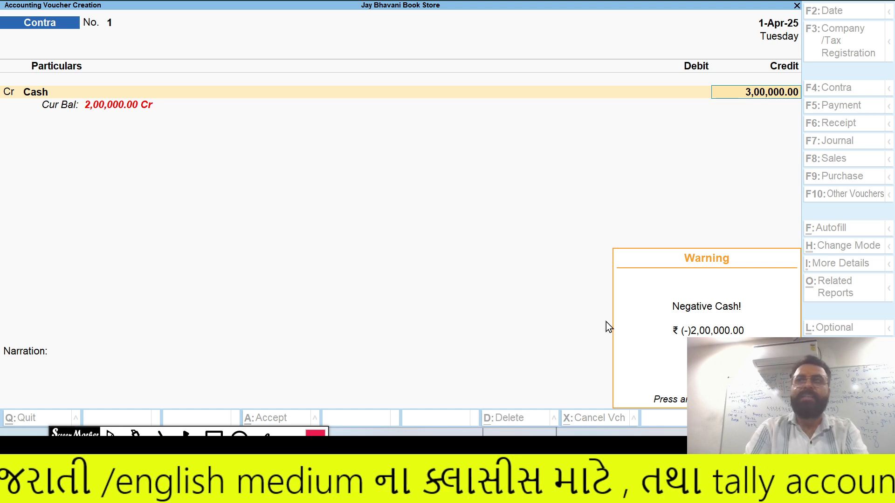
key(Return)
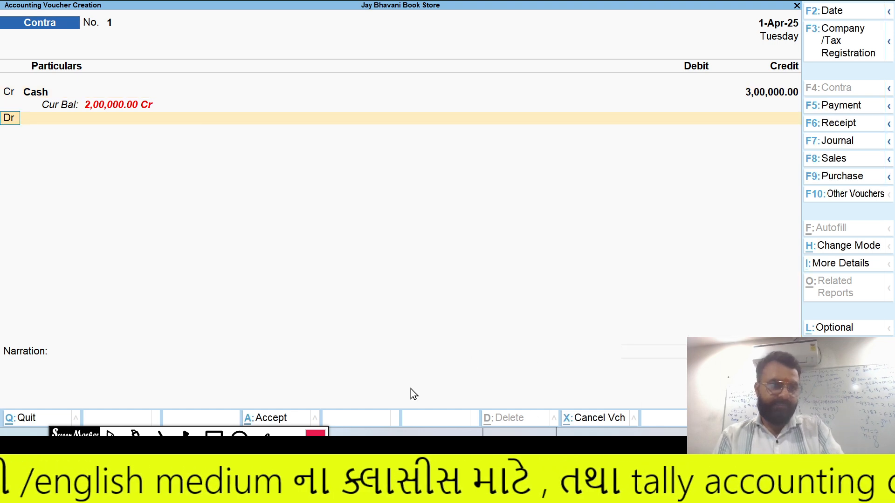
- Create a ledger named Federal Bank Ac under Bank Accounts for the debit line of the contra voucher
key(Return)
key(Up)
key(Return)
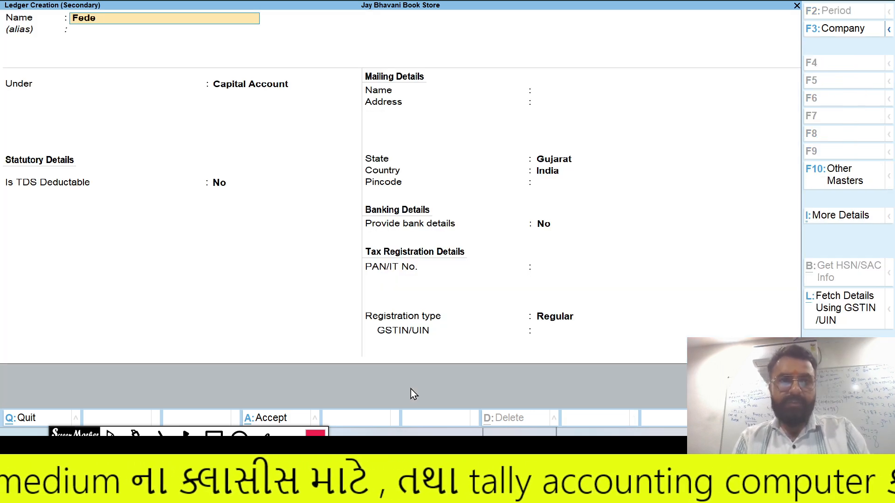
text(Federal Bank ac)
key(Return)
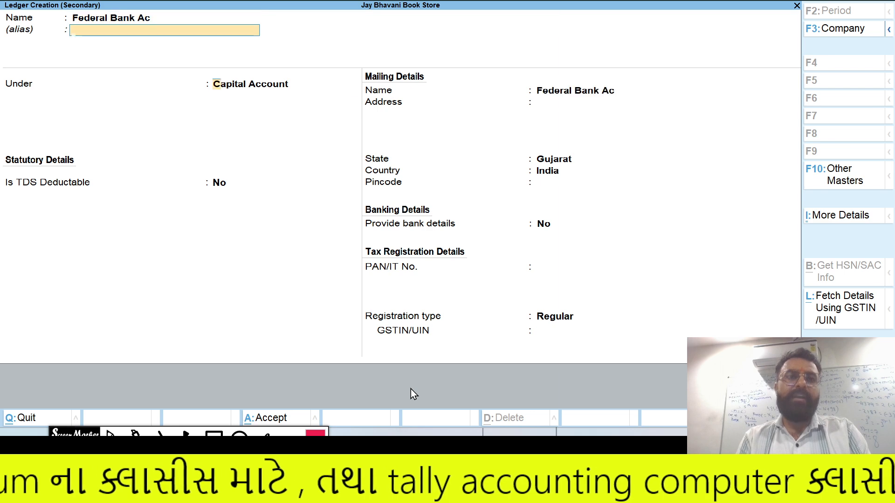
text(Bank)
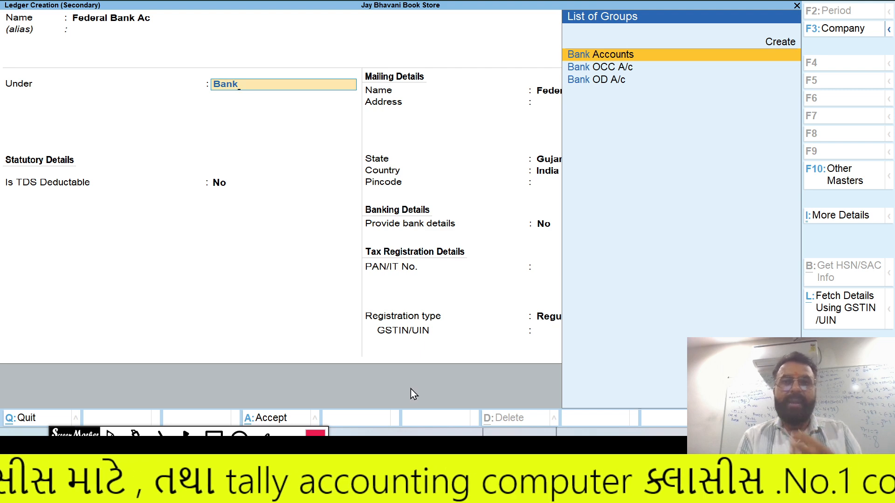
key(Return)
key(ctrl+a)
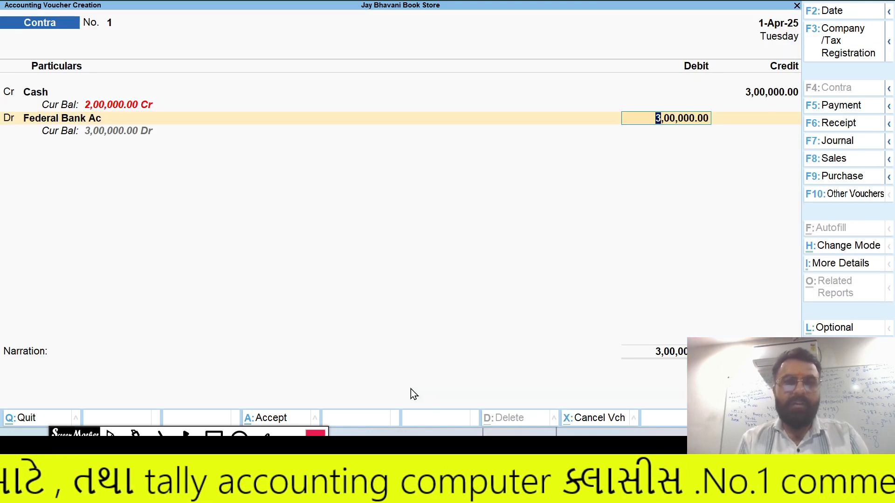
- Debit Federal Bank Ac with 3,00,000 as a cash transaction, leave denominations and narration blank, and save the contra voucher
key(Return)
key(Return)
key(Return)
key(Return)
key(Return)
key(Return)
key(Return)
key(Return)
key(Return)
key(Return)
key(Return)
key(Return)
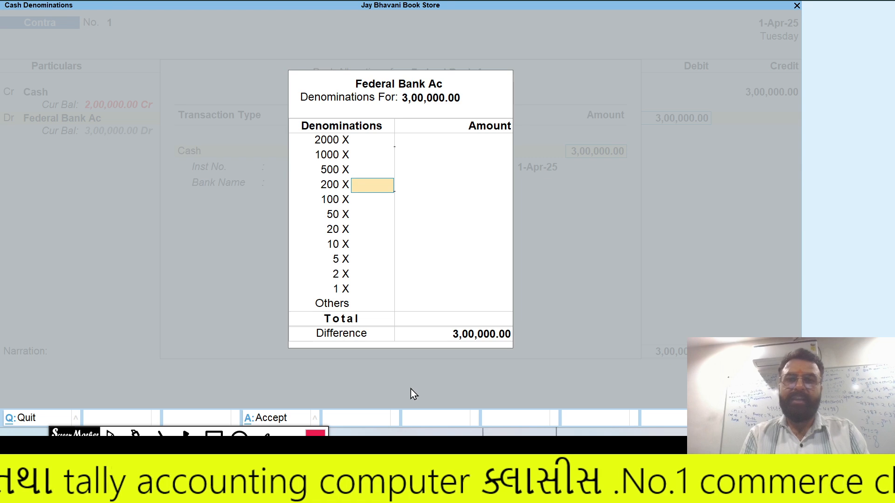
key(Return)
key(Return)
key(Return)
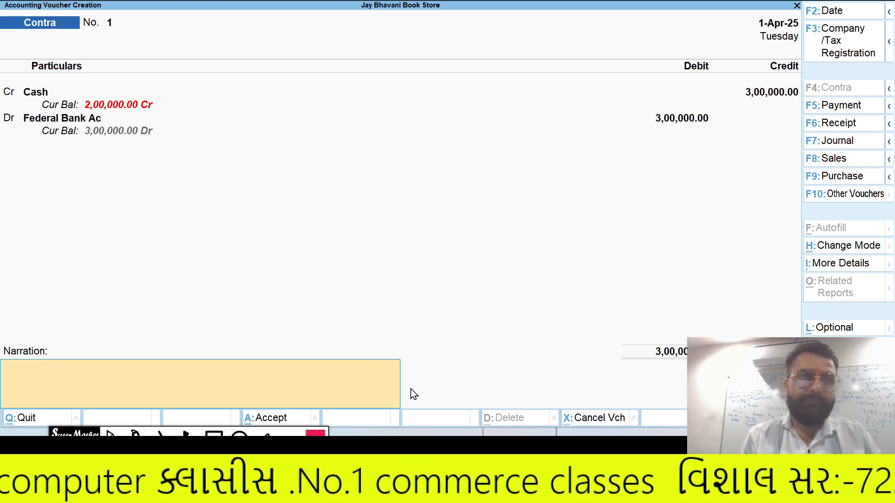
key(Return)
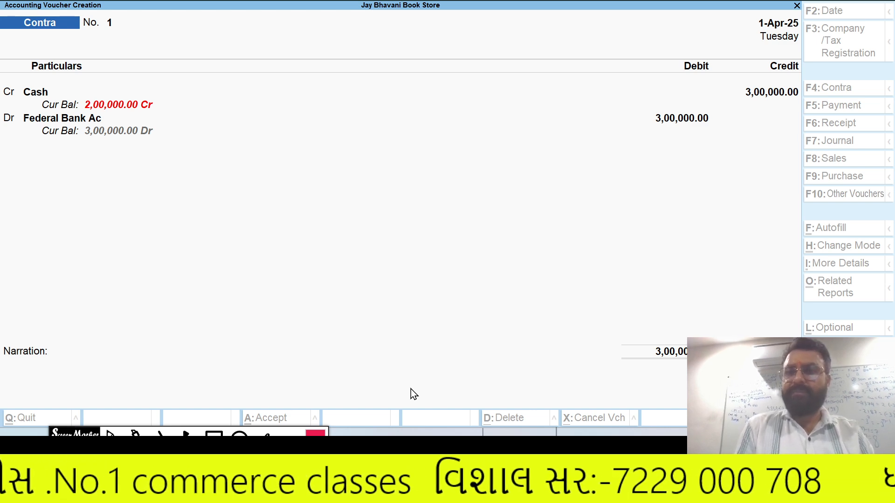
key(Return)
- Switch to the PDF of journal entries and frame the godown column of the jawahar stationery purchase with a rectangle
key(alt+Tab)
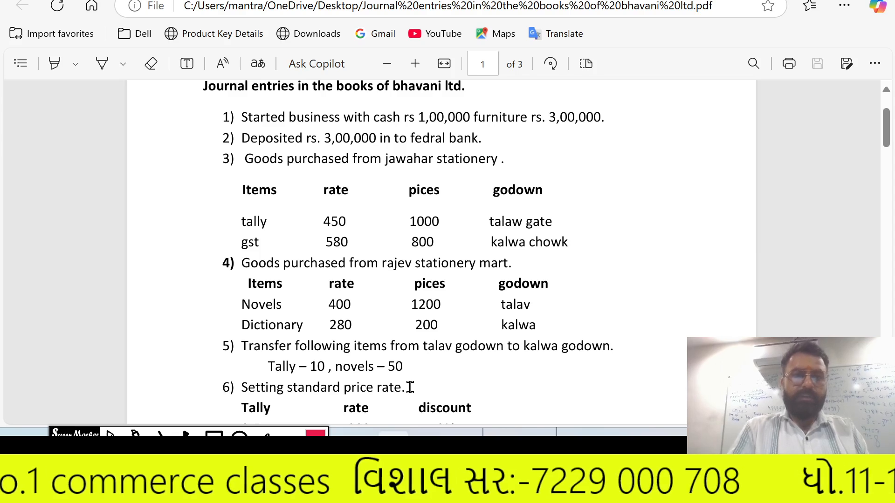
scroll(410, 387, down, 2)
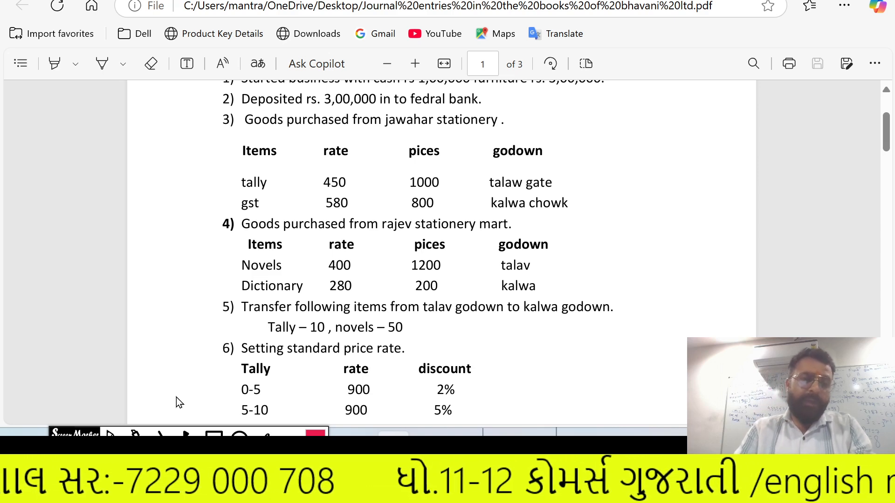
click(214, 434)
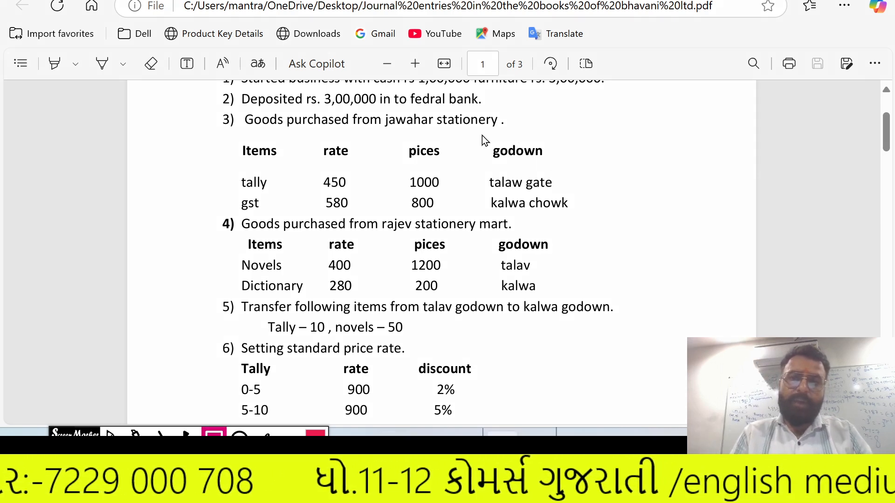
mouse_move(481, 136)
mouse_down()
mouse_move(547, 228)
mouse_move(596, 225)
mouse_up()
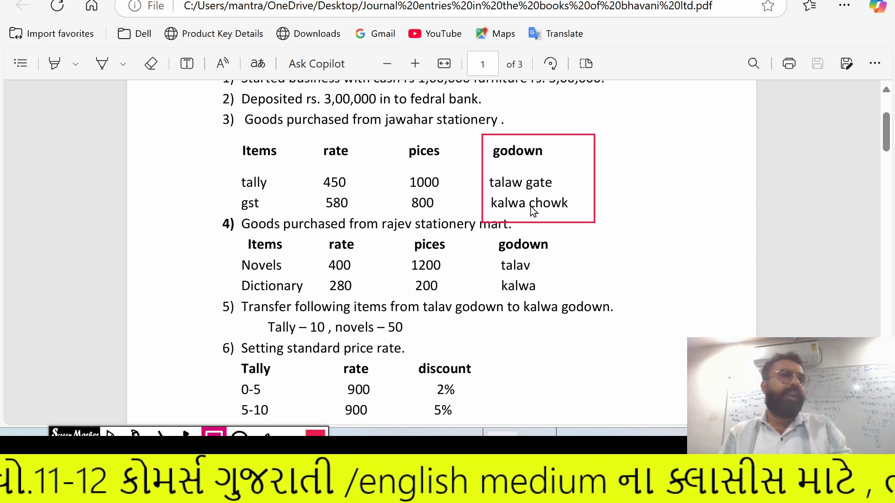
- Remove the rectangle drawn on the PDF's godown column, end marking, and switch to TallyPrime's Gateway of Tally
click(267, 434)
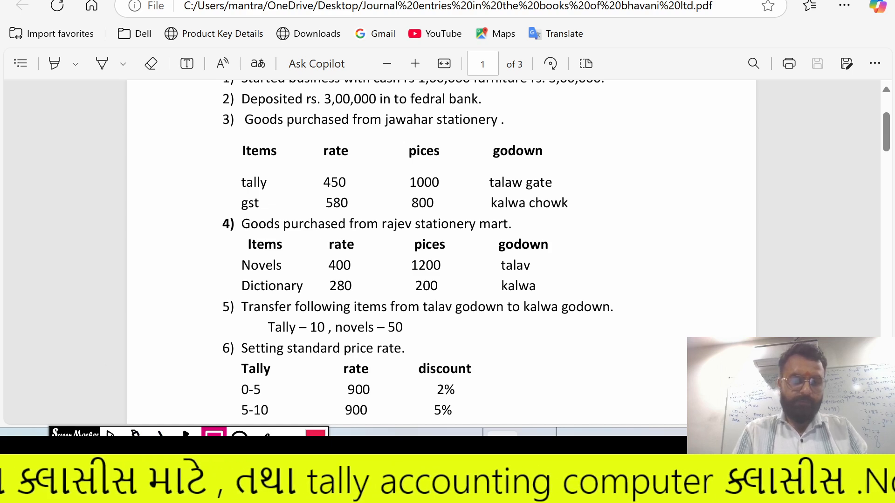
drag(77, 441, 19, 289)
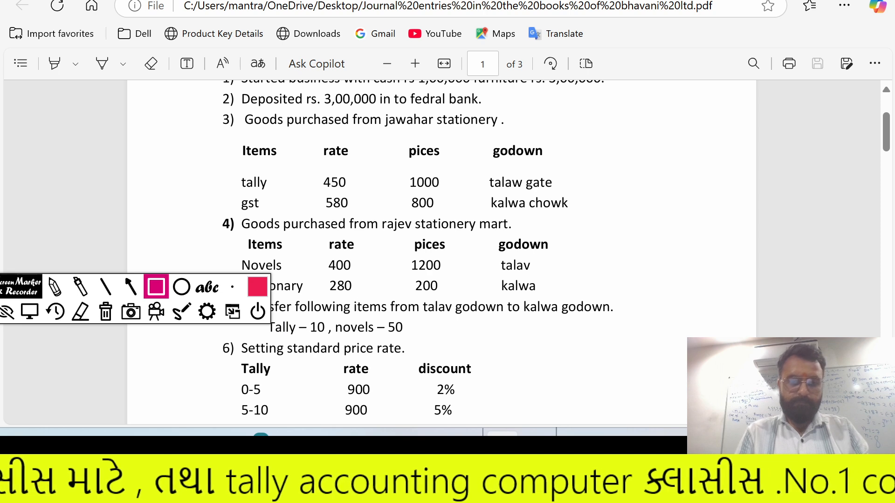
click(39, 307)
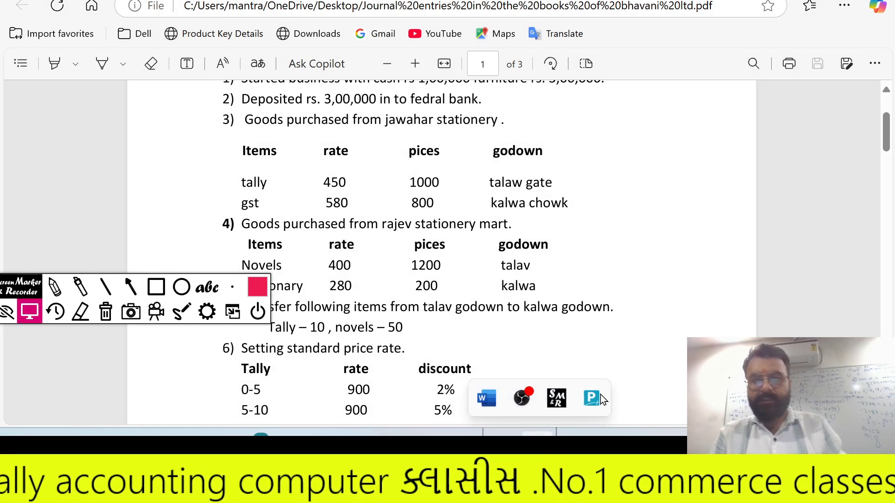
click(600, 394)
key(Escape)
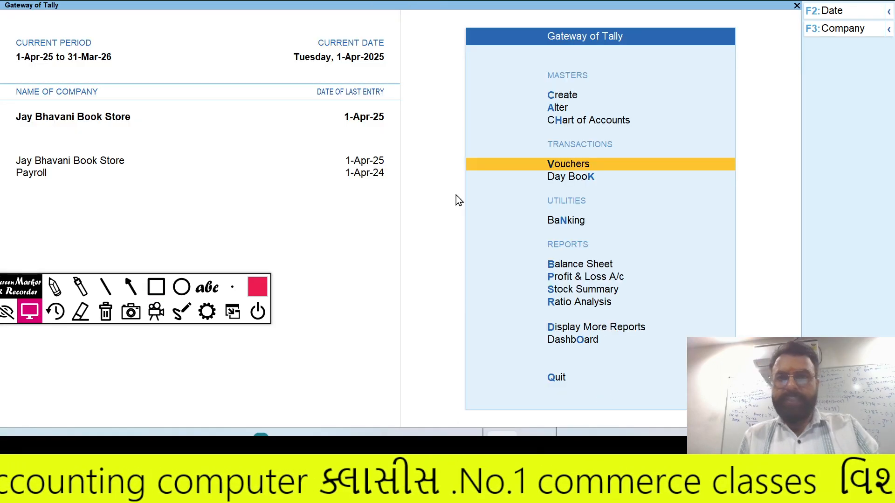
- Open the creation form for a new godown, moving the screen marker toolbar clear of the masters list
key(Up)
key(Up)
key(Up)
key(Return)
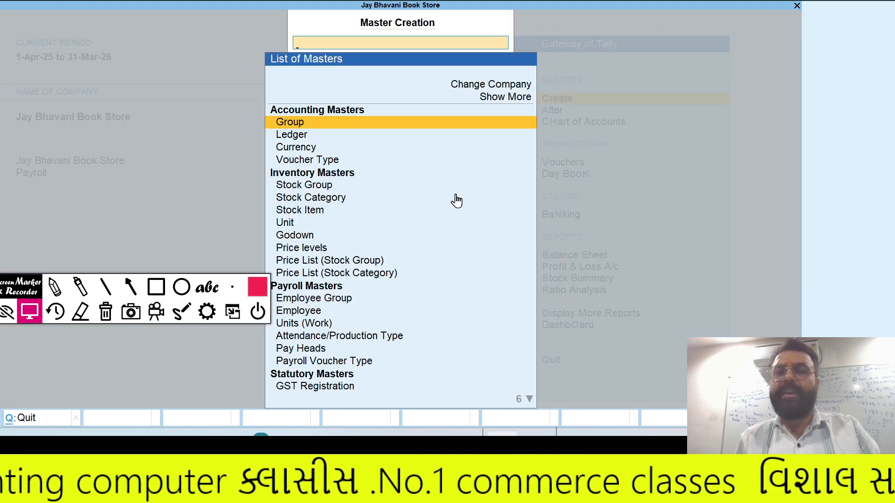
key(Down)
key(Down)
key(Down)
key(Down)
key(Down)
key(Down)
key(Down)
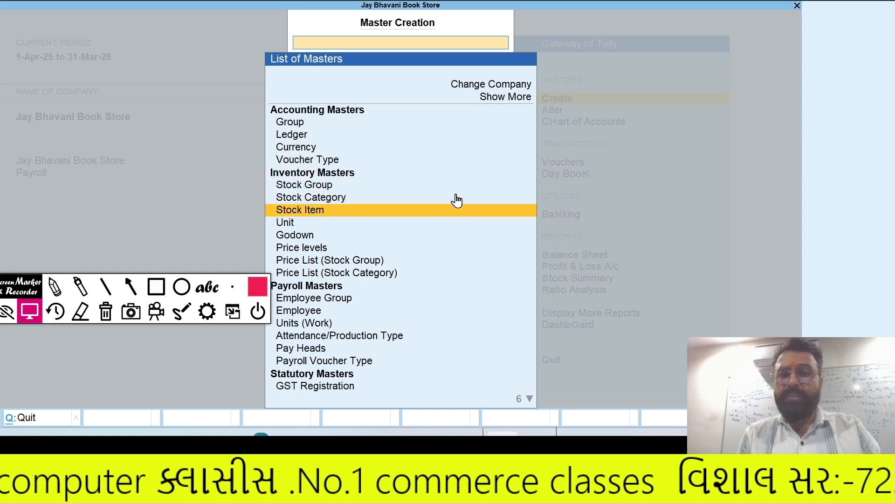
key(Down)
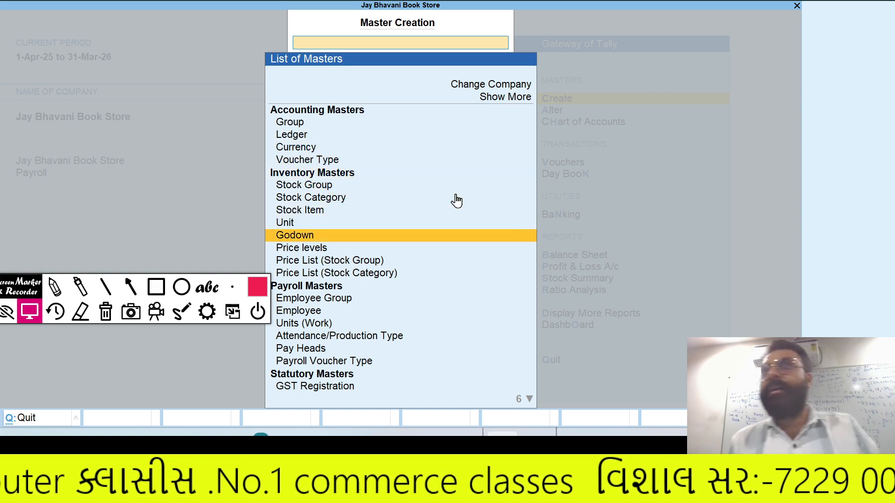
click(16, 290)
mouse_move(16, 289)
mouse_down()
mouse_move(54, 369)
mouse_move(42, 427)
mouse_up()
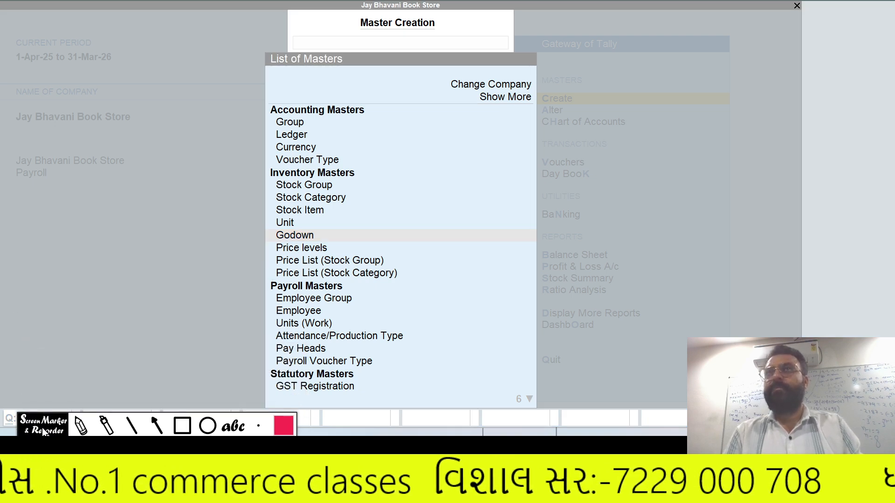
click(121, 275)
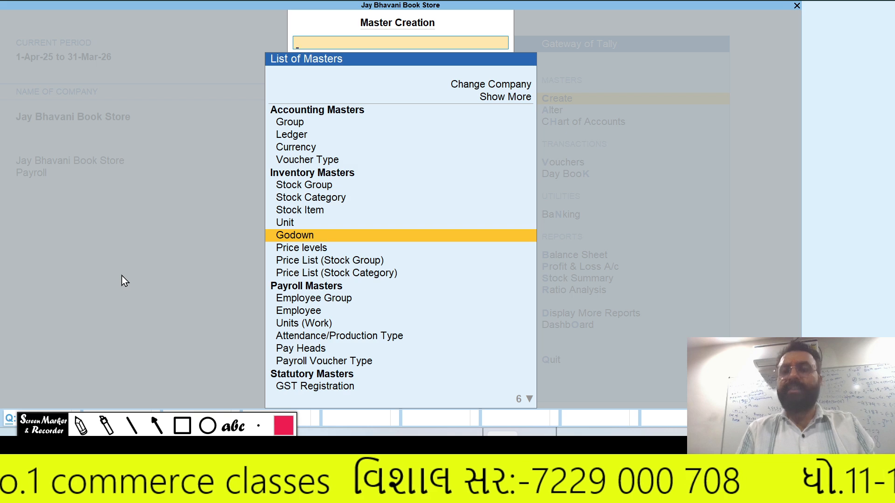
key(Return)
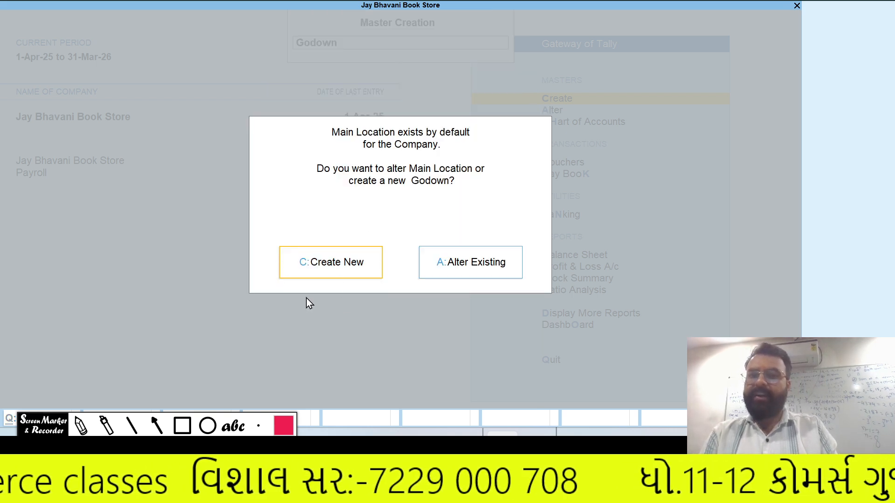
click(335, 267)
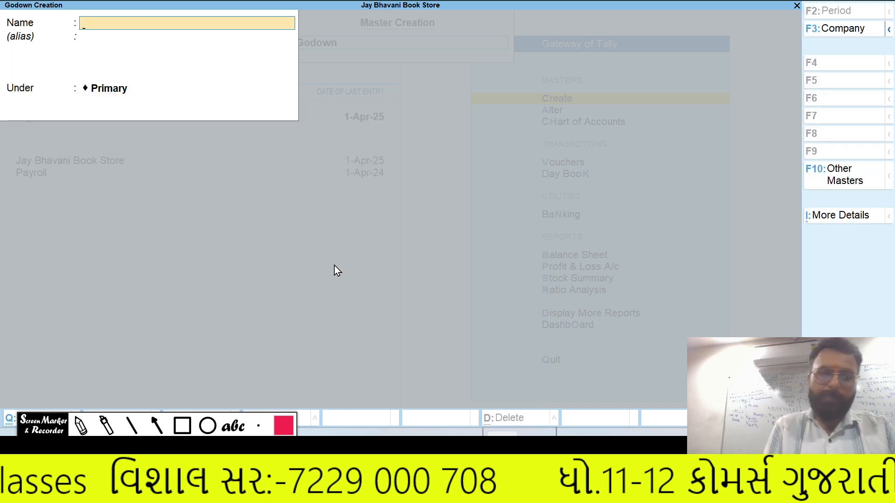
- Name the godown Talaw Gate Godown, keep it under Primary, and save it
text(Tala)
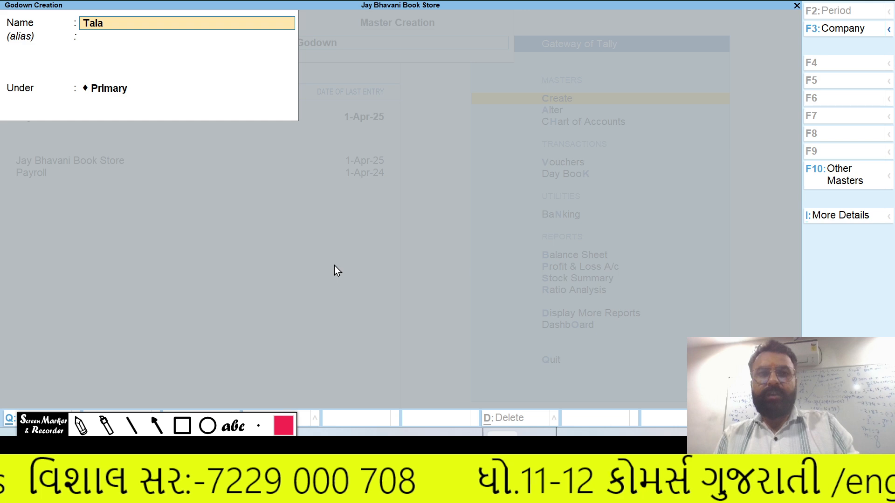
text(w Gate)
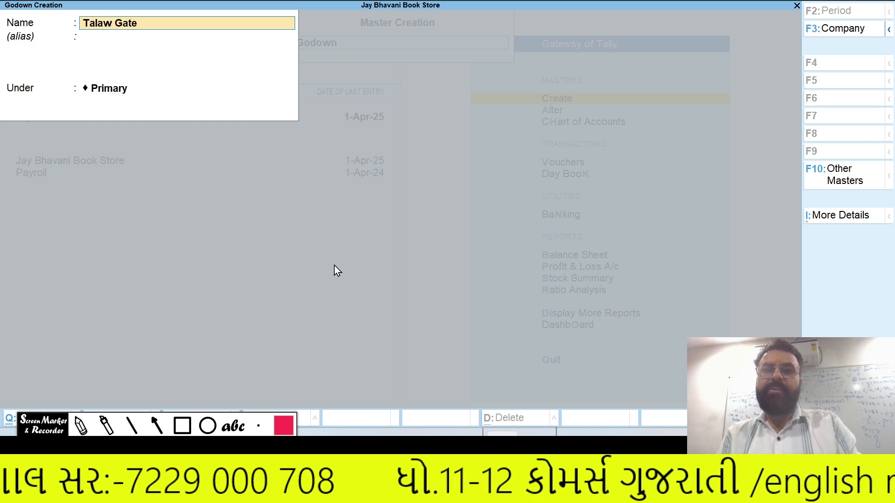
text( Godown)
key(Return)
key(Return)
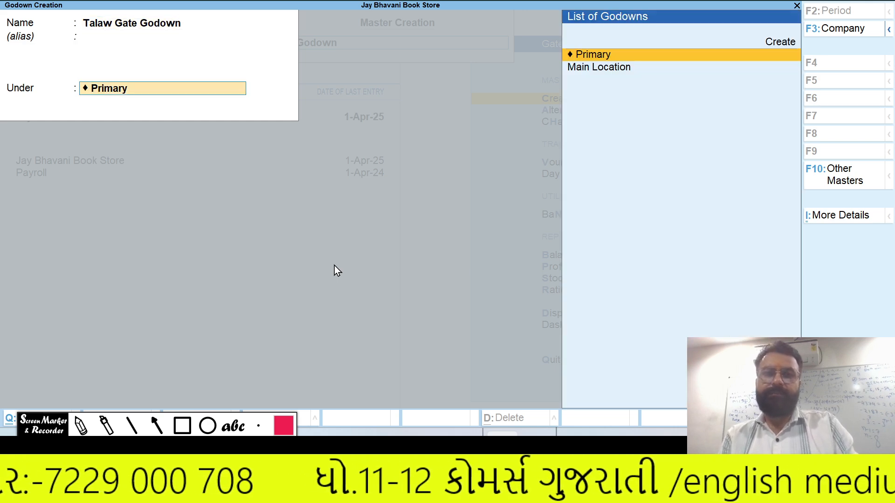
key(Return)
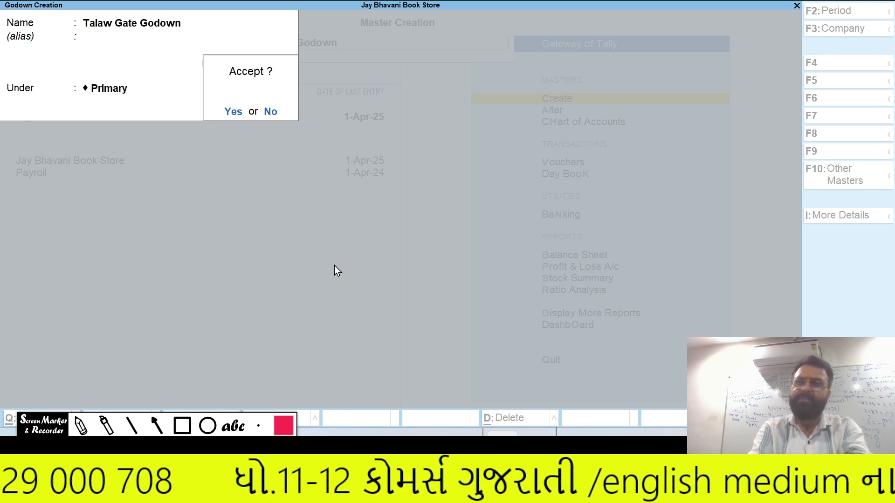
key(Return)
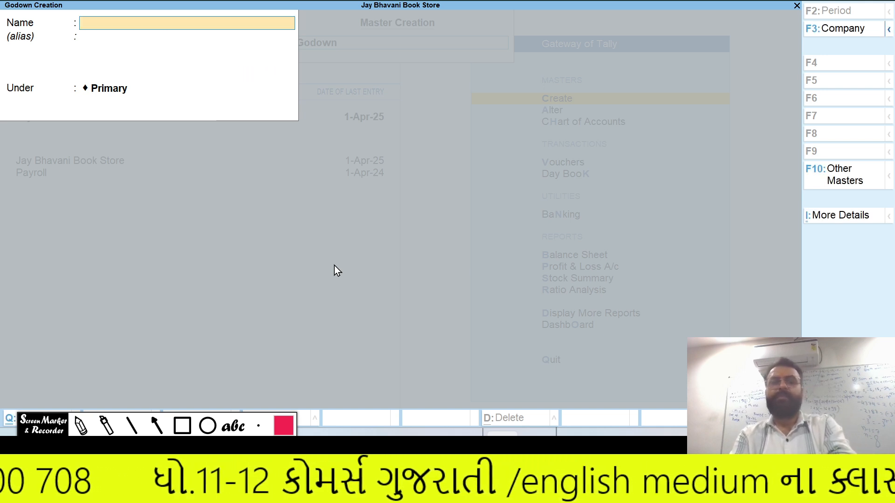
- Create a second godown named Kalwa Chowk Godown under Main Location, and return to the Gateway of Tally
text(Kal)
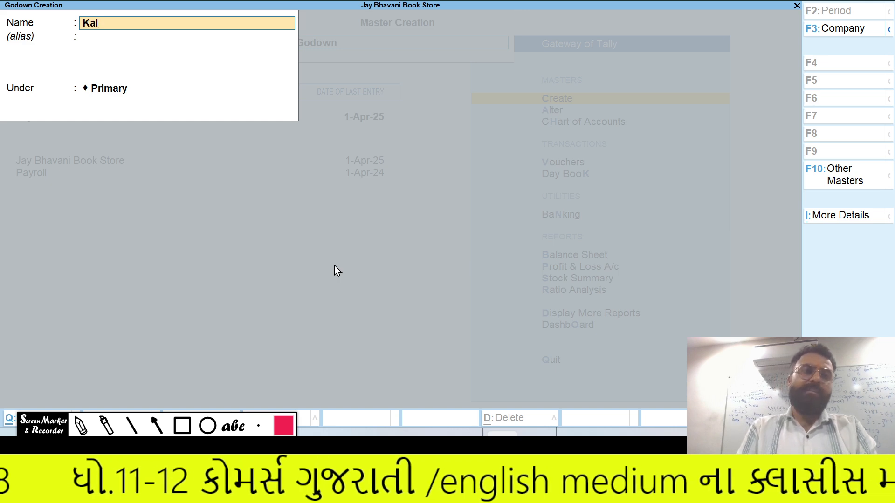
text(wa Chowk Godown)
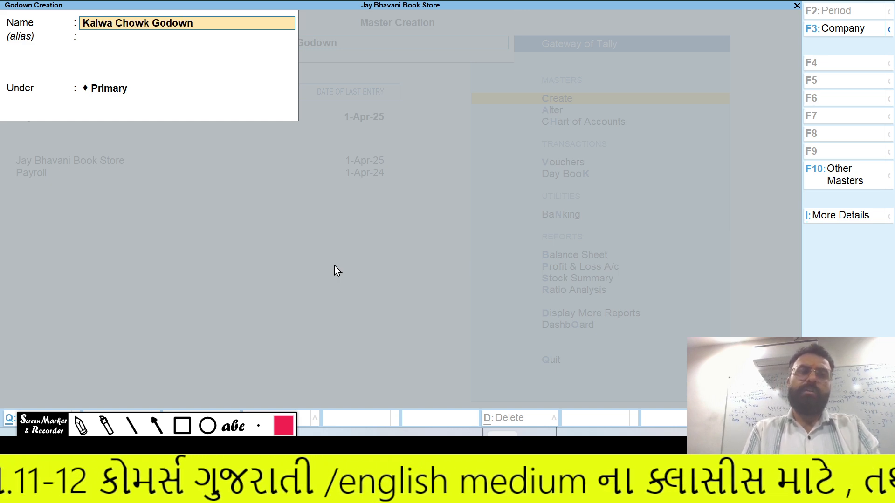
key(Return)
key(Down)
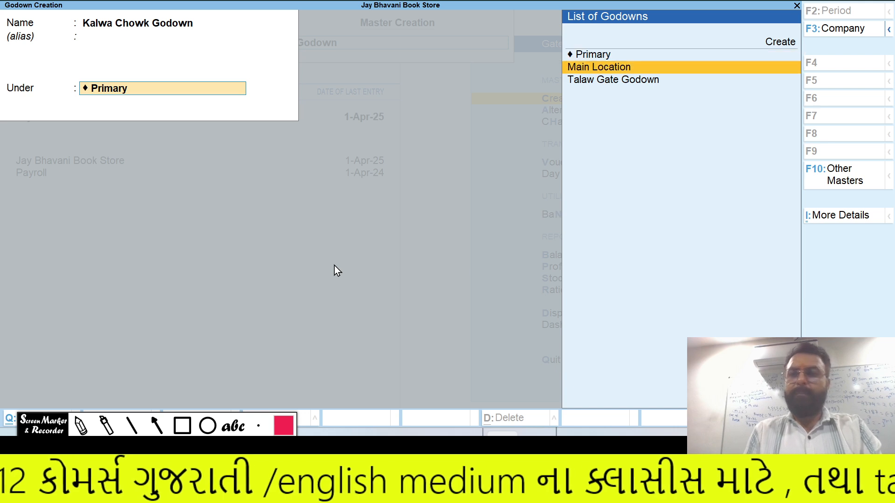
key(Return)
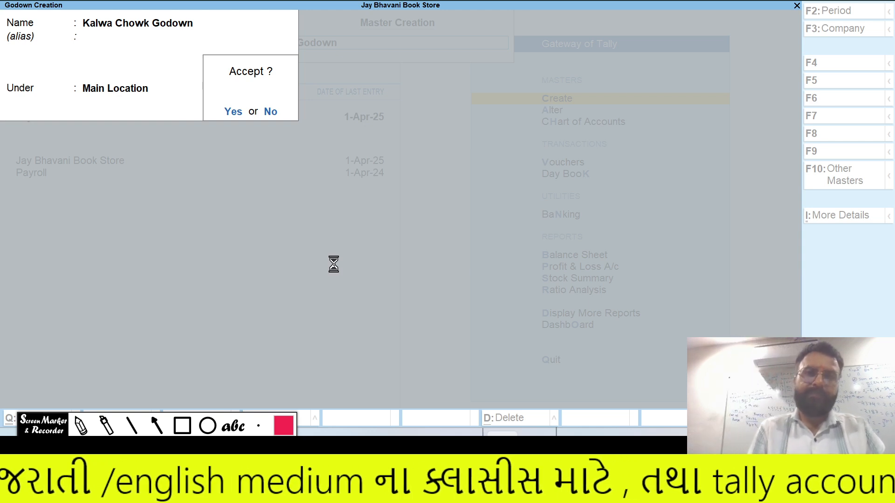
key(Return)
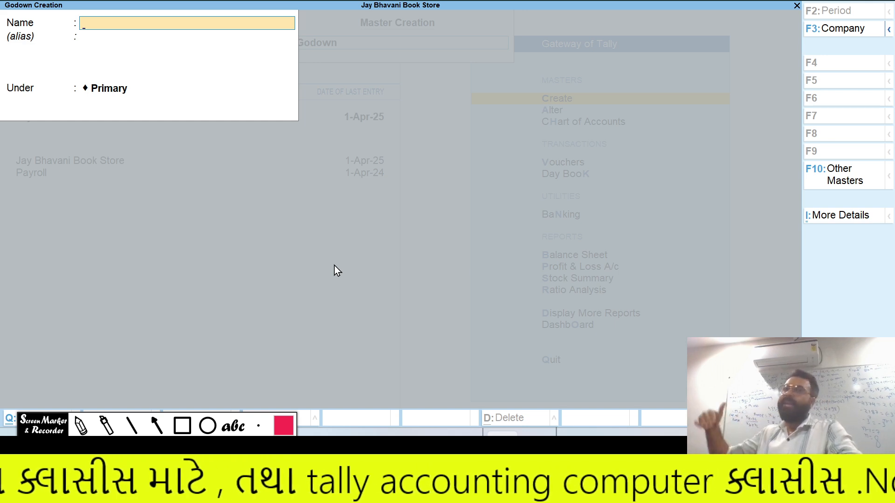
key(Escape)
key(Escape)
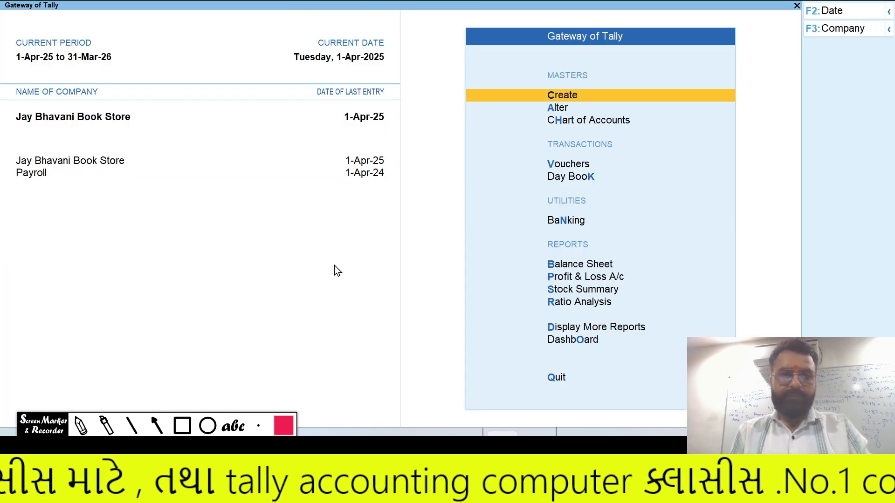
- Check the jawahar stationery purchase entry in the PDF and return to TallyPrime
key(alt+Tab)
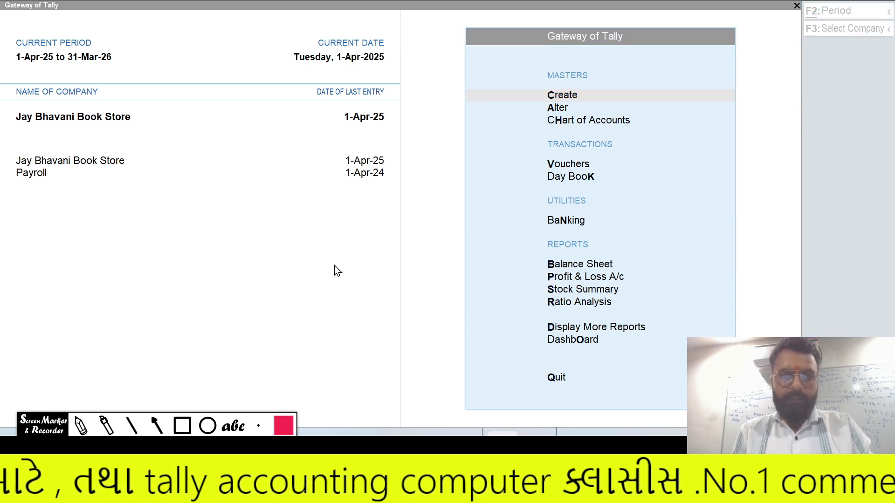
key(alt+Tab)
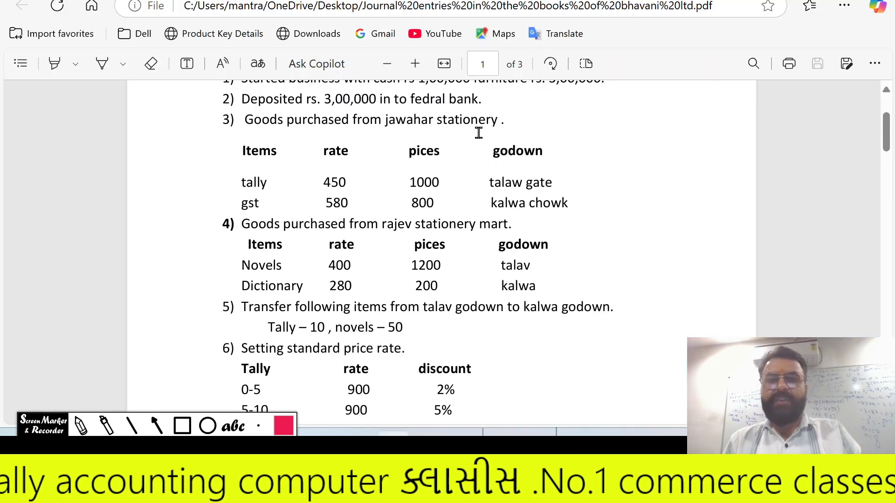
key(alt+Tab)
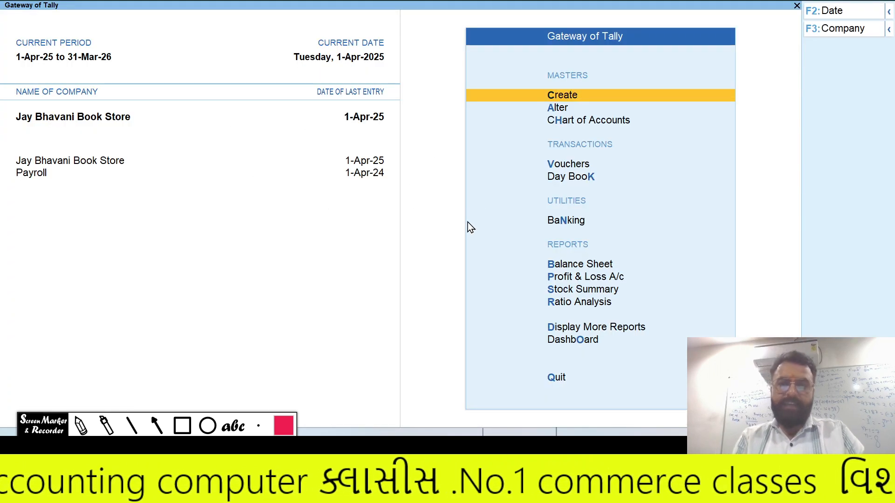
- Start a Purchase voucher, leaving the supplier invoice number and date blank
key(v)
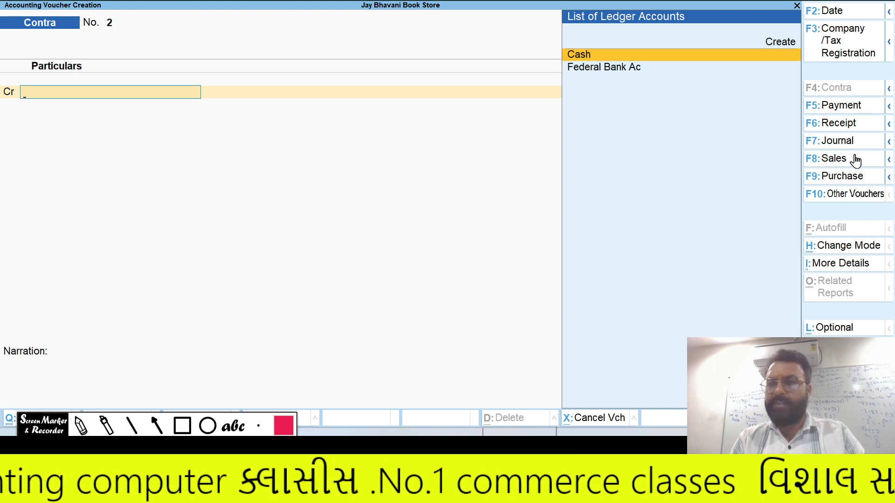
click(844, 175)
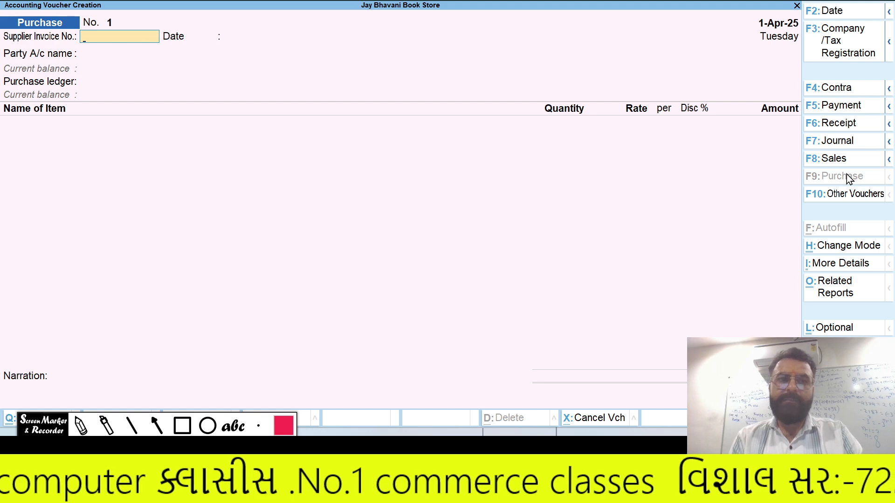
key(Return)
key(Return)
- Create a ledger named Jawahar Stationery Mart under Sundry Creditors as the purchase voucher's party account, accepting the remaining defaults
key(Up)
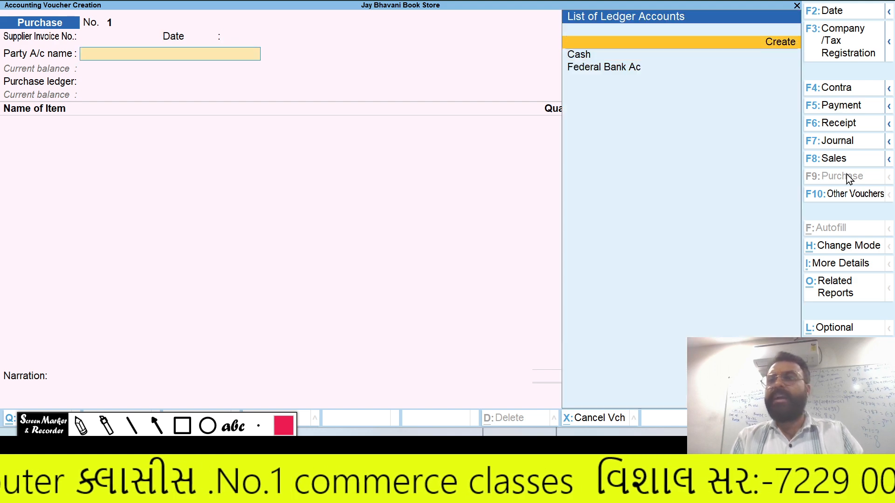
key(Return)
text(Jaw)
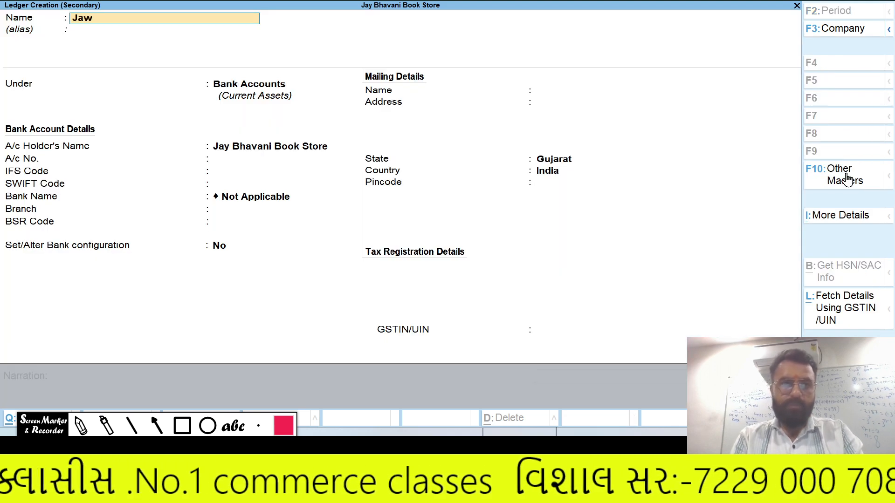
text(ahar Station)
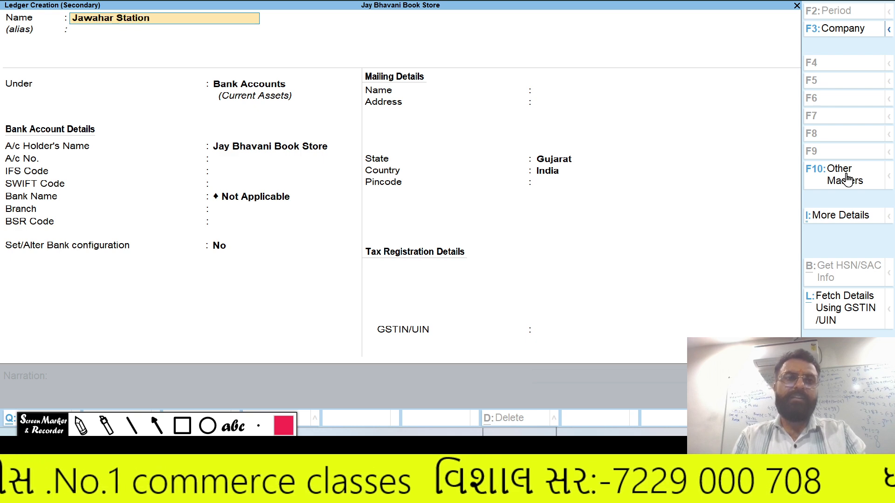
text(ery Mart)
key(Return)
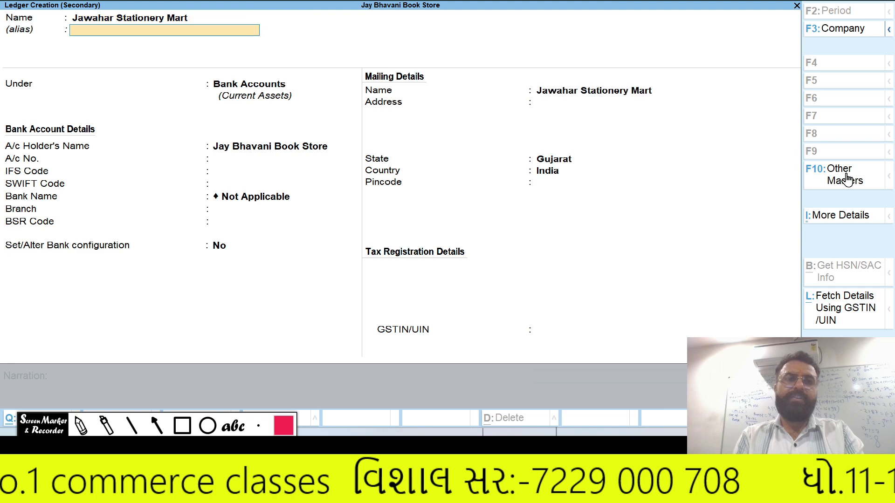
key(Return)
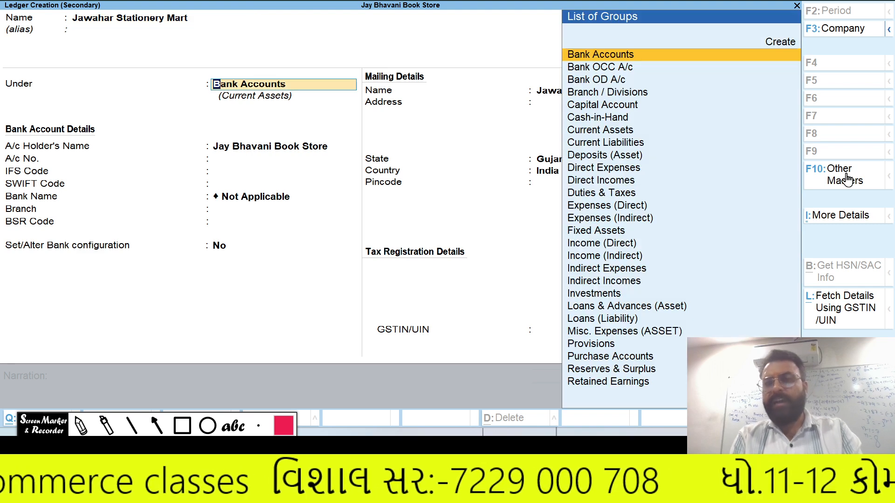
text(Sun)
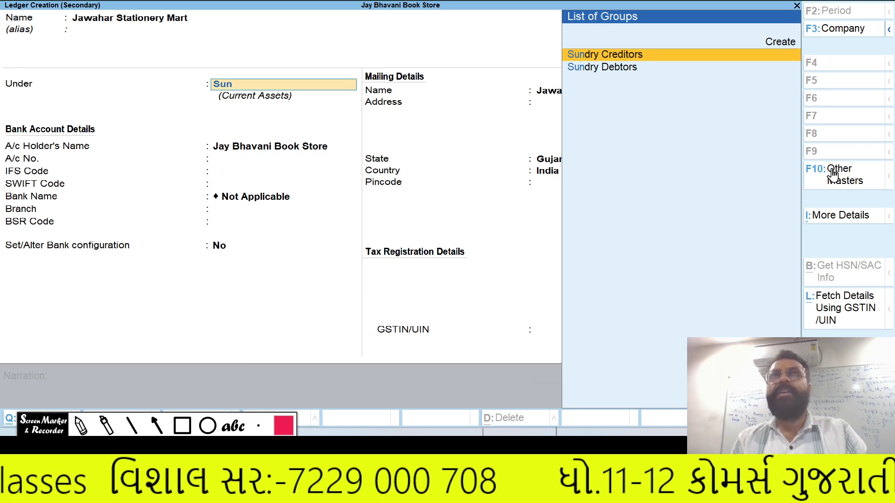
key(Return)
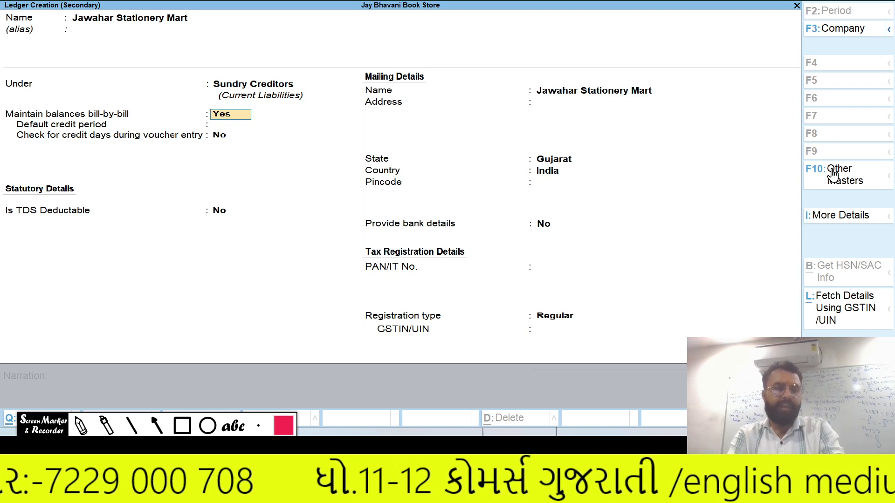
key(ctrl)
key(ctrl+a)
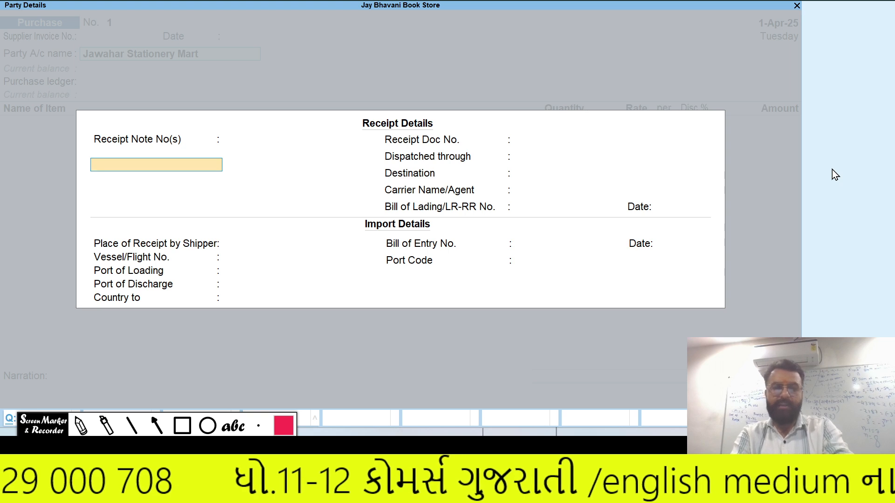
- Leave the receipt and import details blank, and create a ledger named Purchase Ac under Purchase Accounts as the voucher's purchase ledger
key(ctrl+a)
key(ctrl+a)
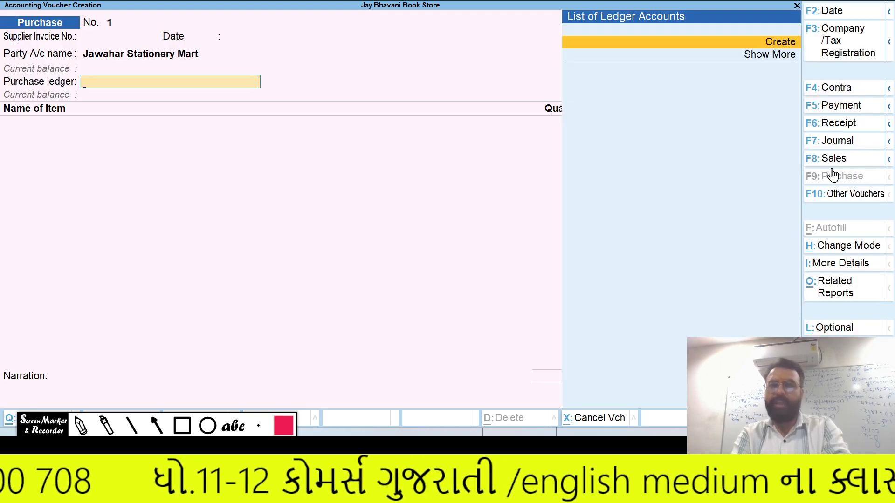
key(Return)
text(P)
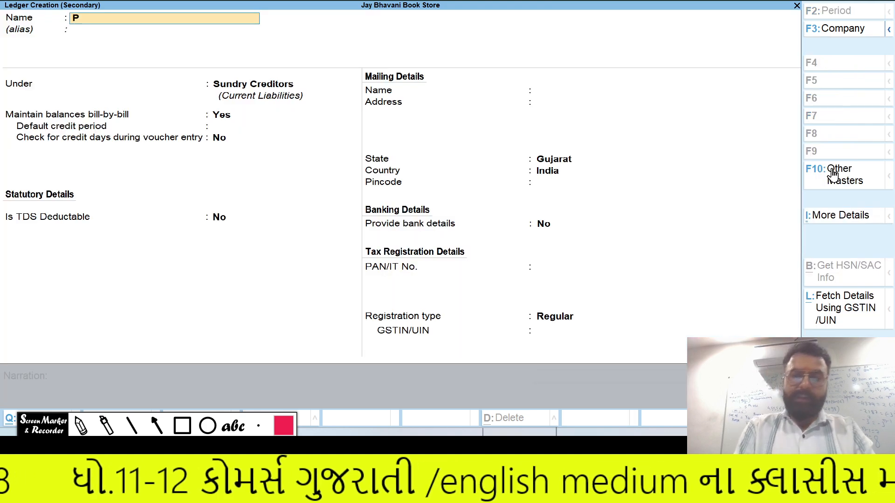
text(urchase Ac)
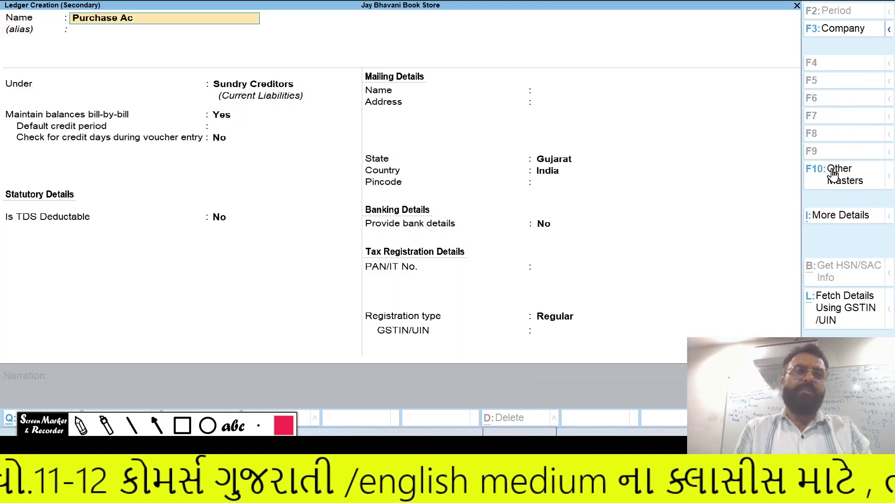
key(Return)
text(Pur)
key(Return)
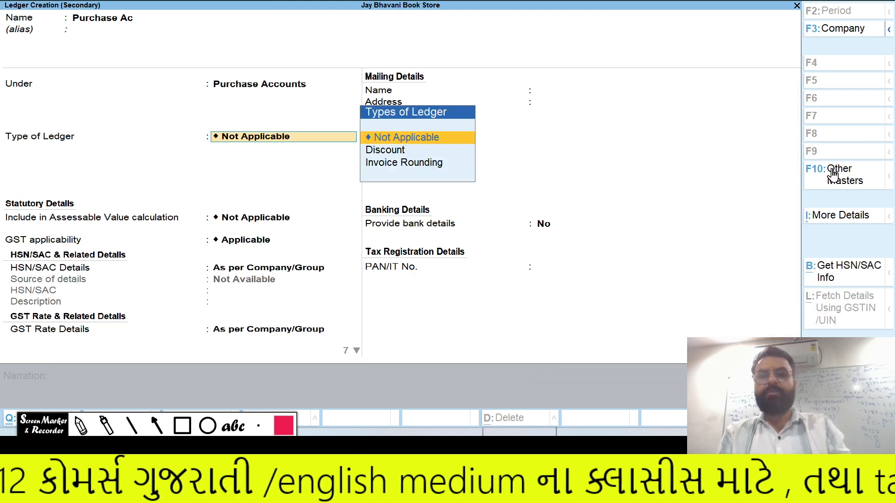
key(ctrl+a)
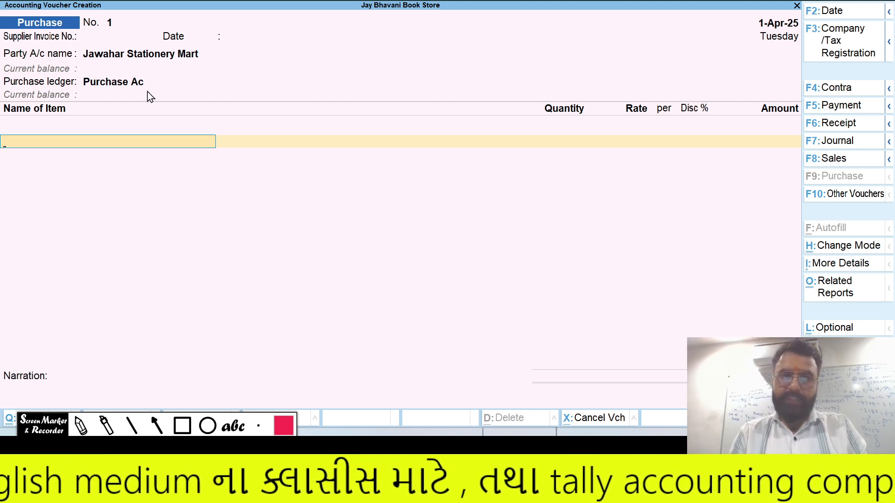
- Check the first purchased item in the PDF and start a new stock item named Tally Book without an alias
key(alt+Tab)
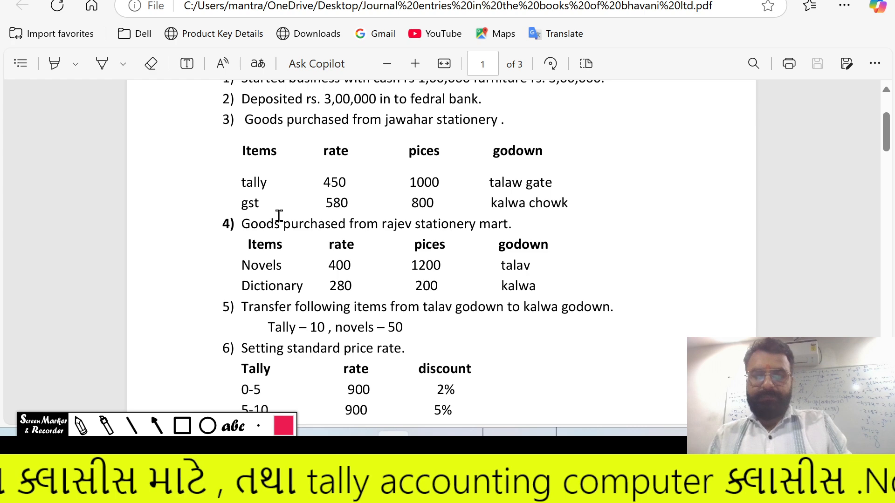
key(alt+Tab)
key(alt+c)
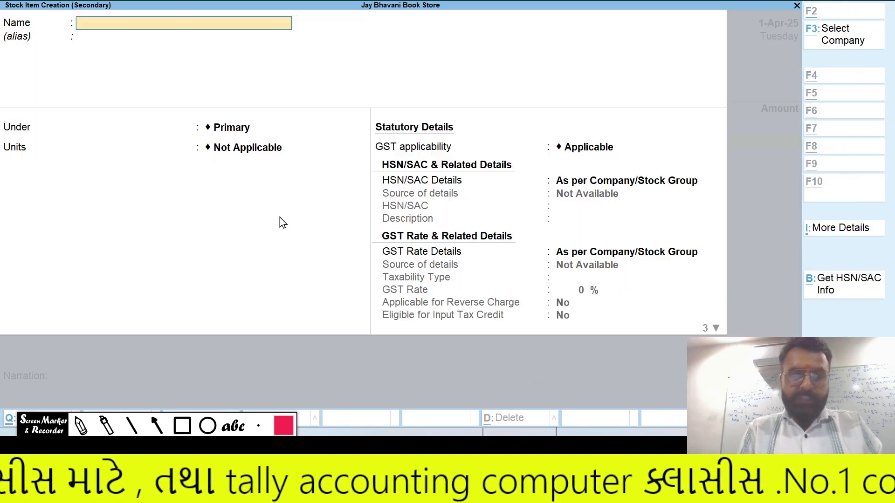
text(Tally Book)
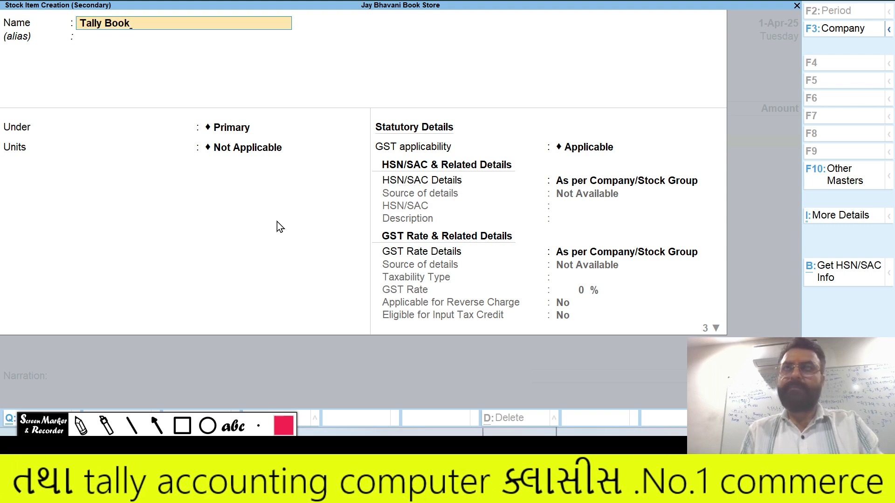
key(Return)
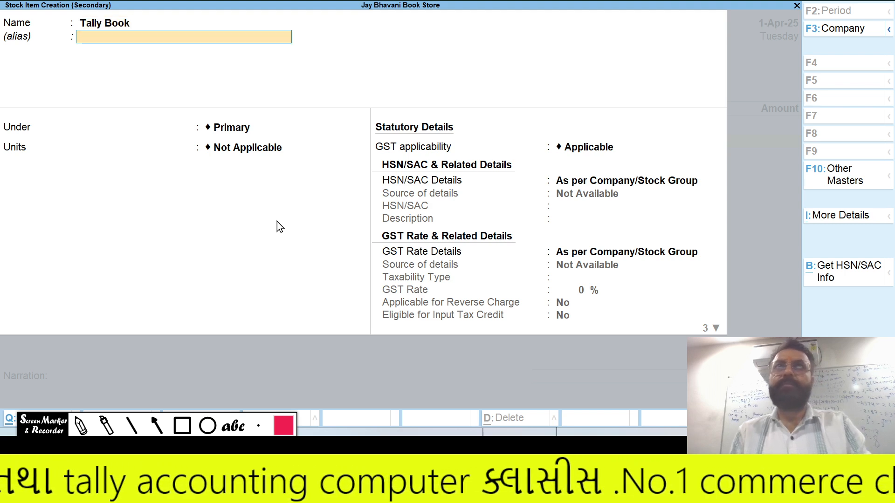
key(Return)
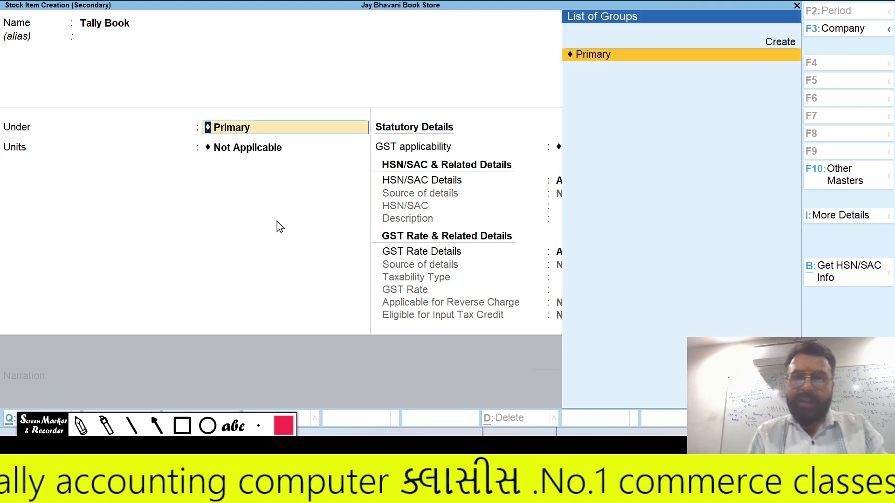
- Create a stock group named Books under Primary for the item, with item quantities added set to Yes and default GST details
key(Up)
key(Return)
text(Books)
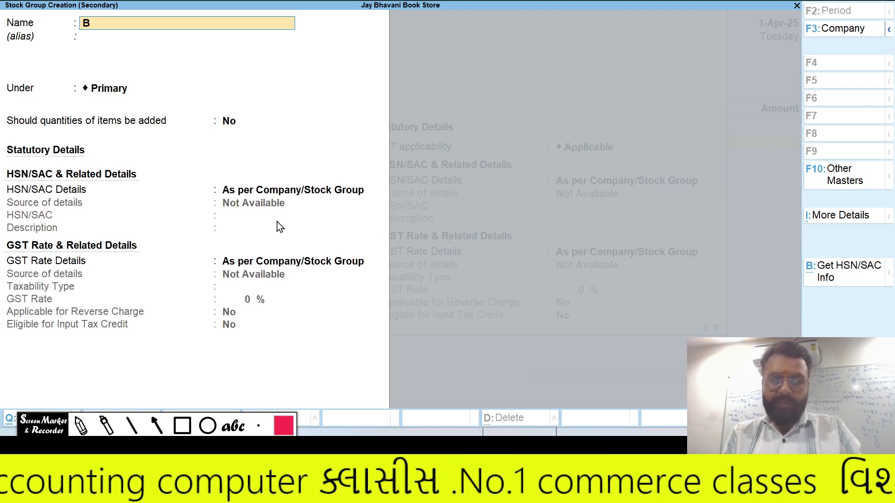
key(Return)
key(Return)
key(Return)
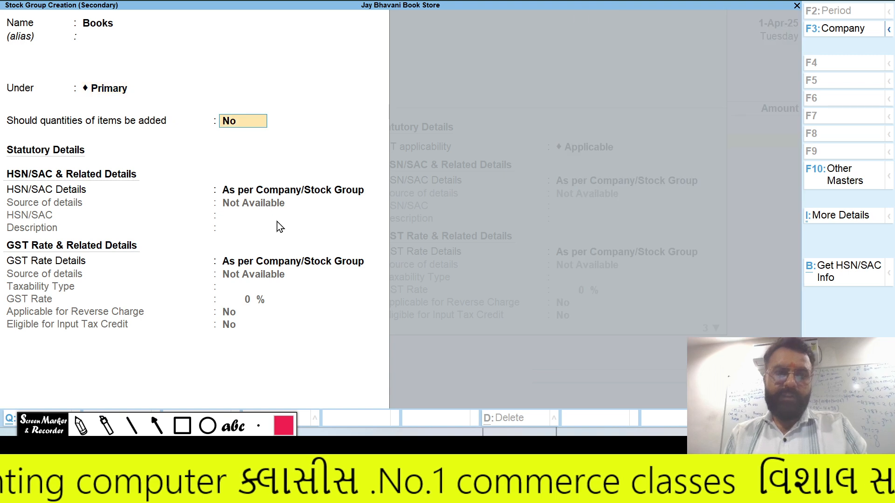
text(y)
key(Return)
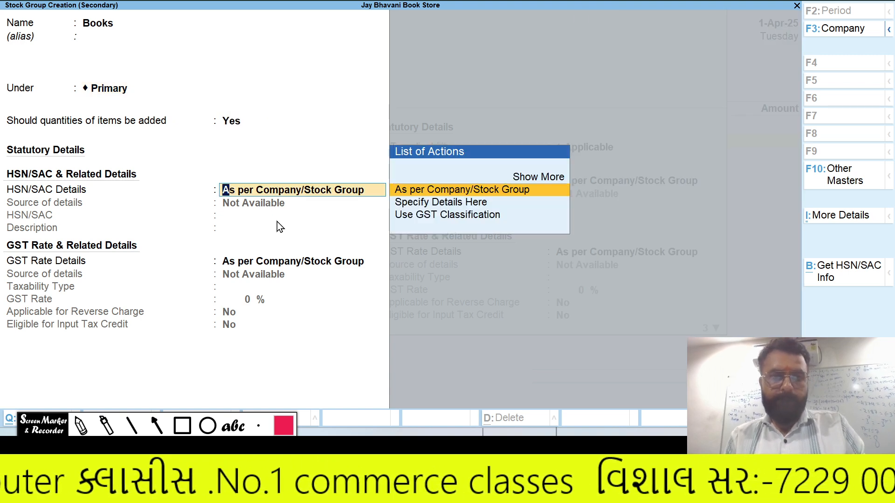
key(alt)
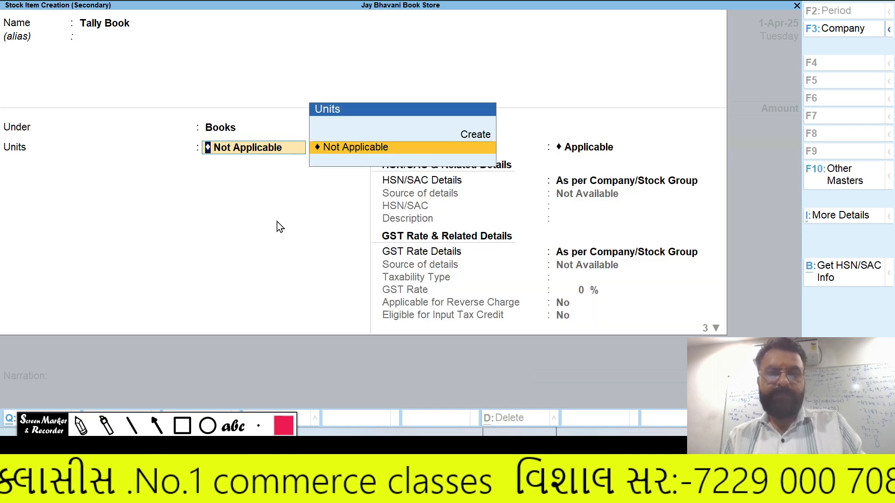
- Create the item's unit nos with formal name Numbers, UQC NOS-NUMBERS and 0 decimal places, and save the Tally Book item
key(Up)
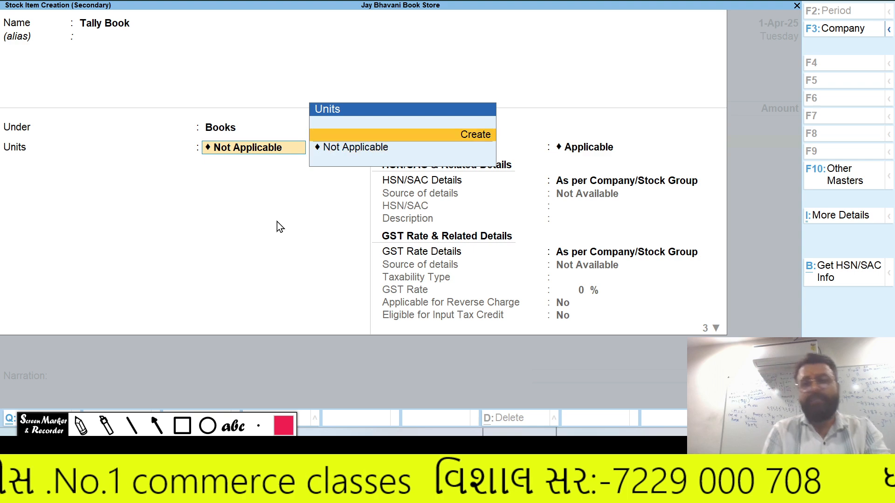
key(Return)
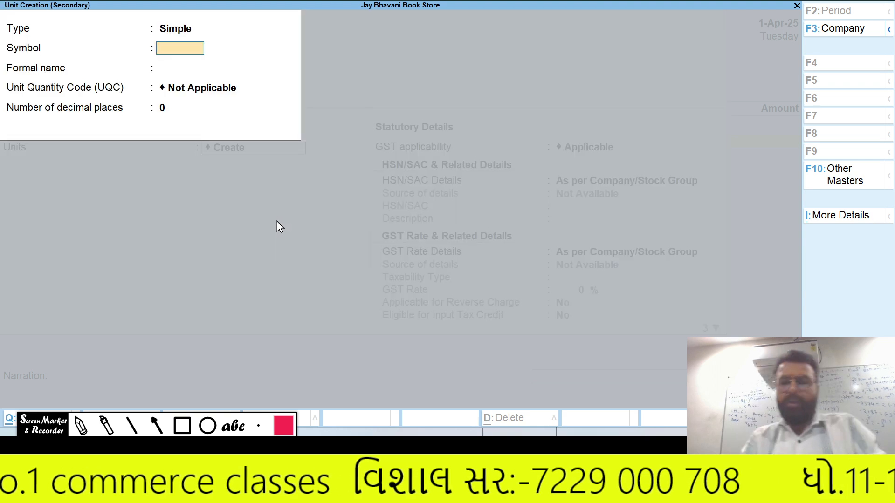
text(nos)
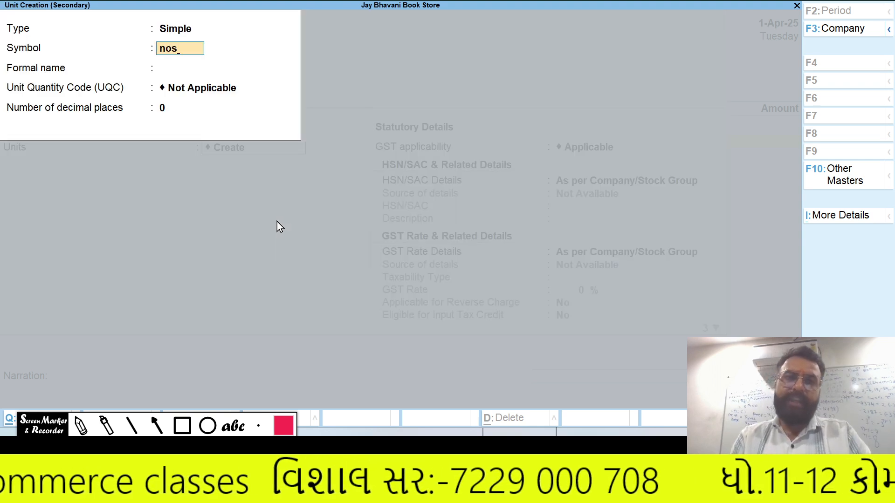
key(Return)
text(Numbe)
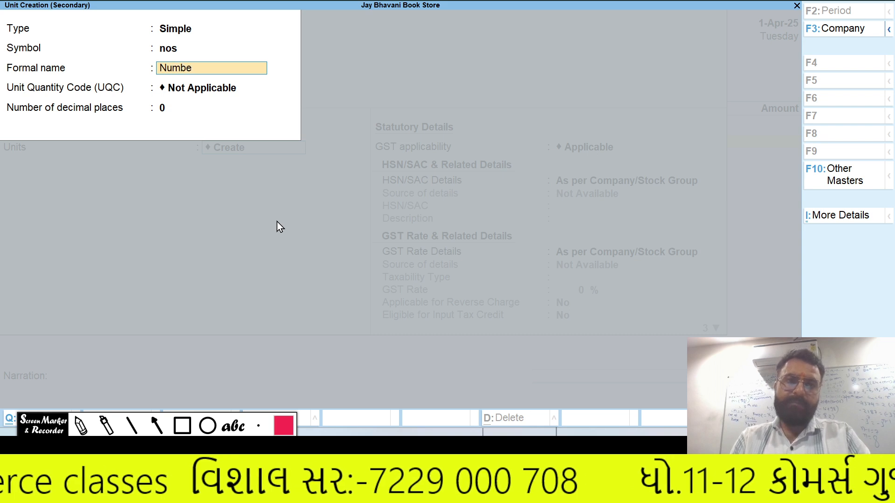
text(rs)
key(Return)
text(nos)
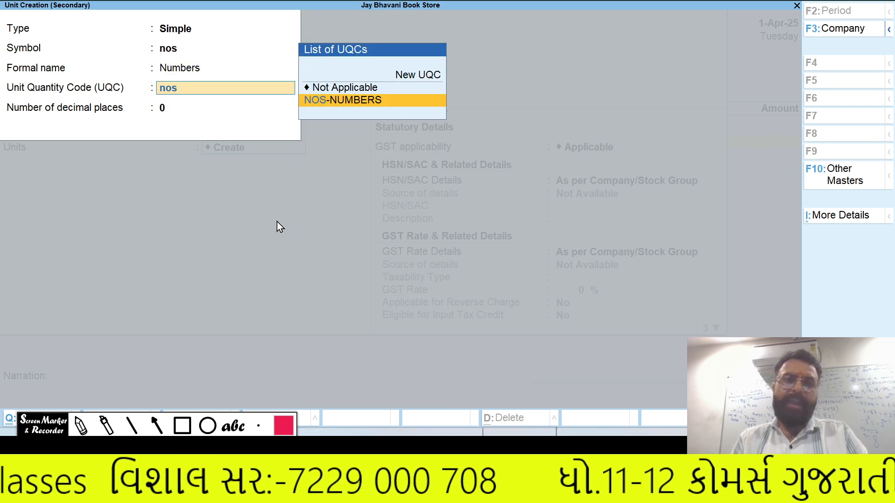
key(Return)
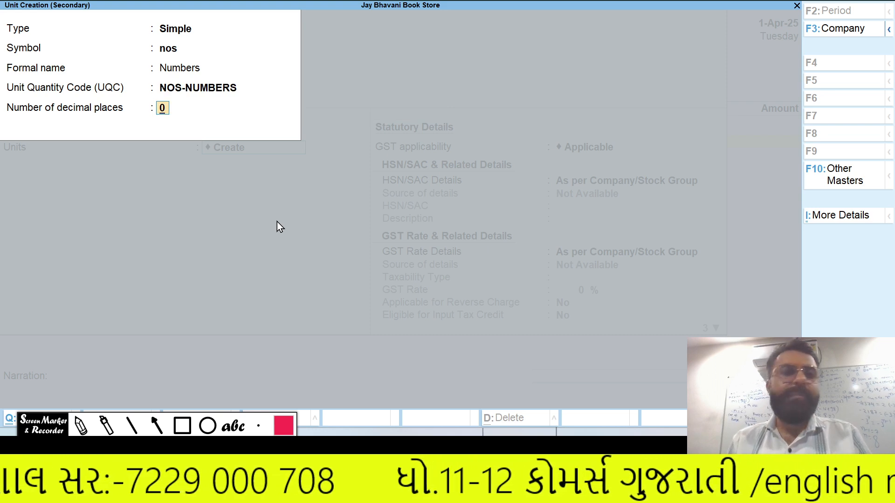
key(Return)
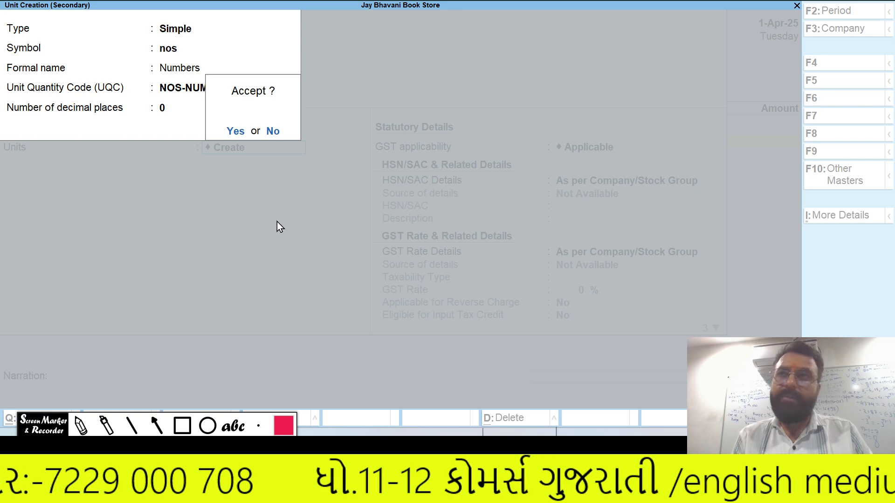
key(Return)
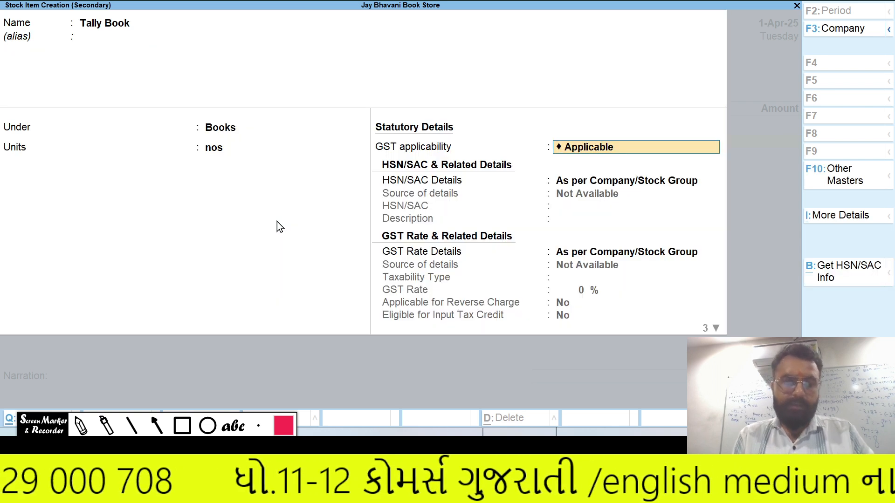
key(ctrl+a)
- Allocate 1000 nos of Tally Book to Talaw Gate Godown, checking the godown and quantity in the PDF
key(Return)
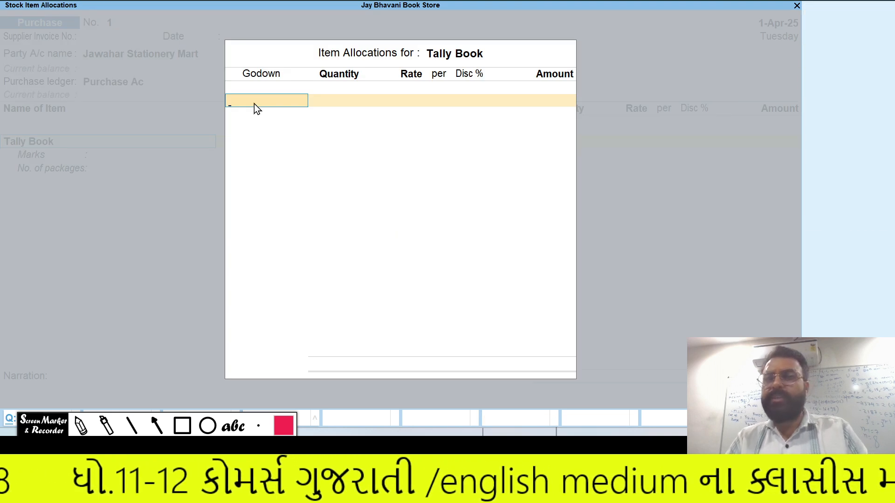
key(alt+Tab)
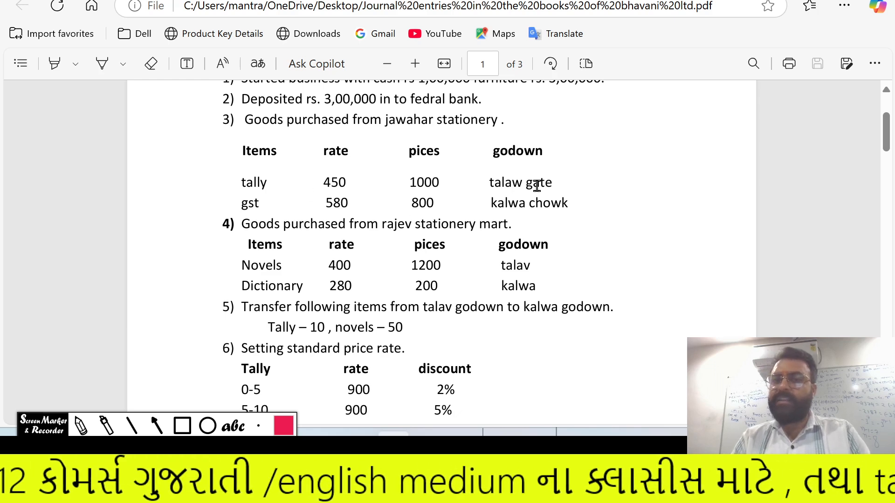
key(alt+Tab)
text(T)
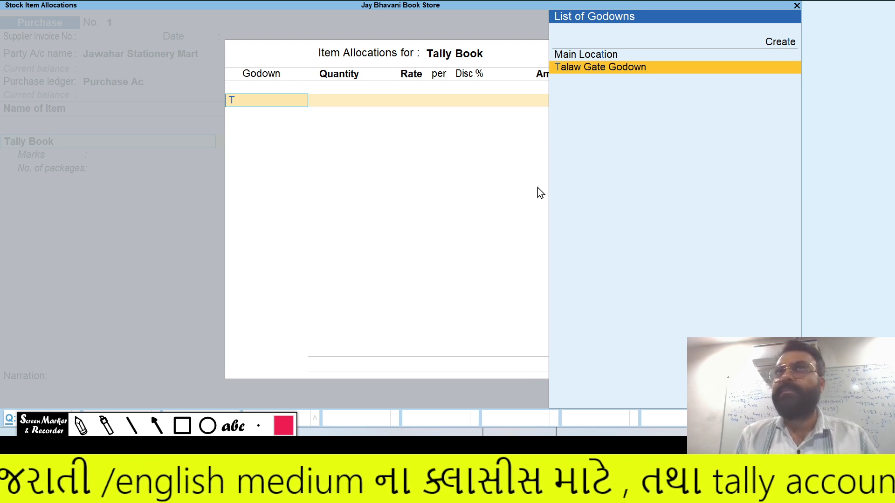
key(Return)
key(alt+Tab)
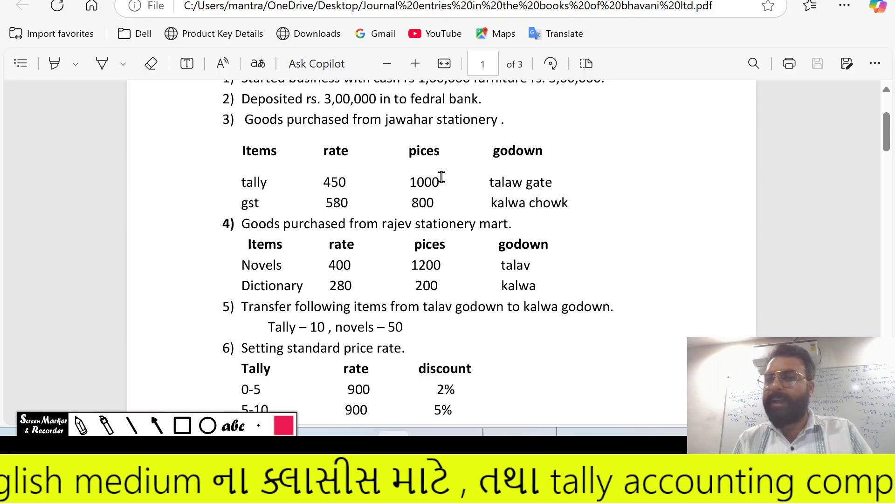
key(alt+Tab)
text(1000)
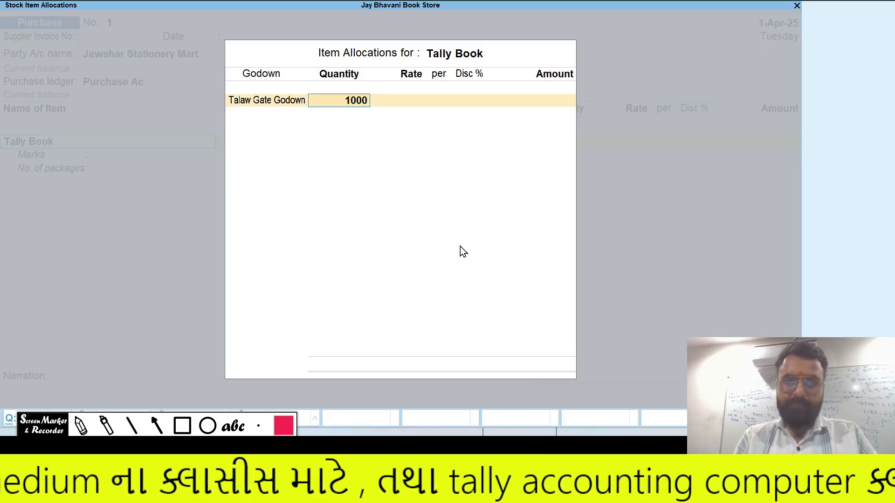
key(Return)
- Look up the Tally Book rate in the PDF and set it to 450 per nos, leaving the discount blank
key(alt+Tab)
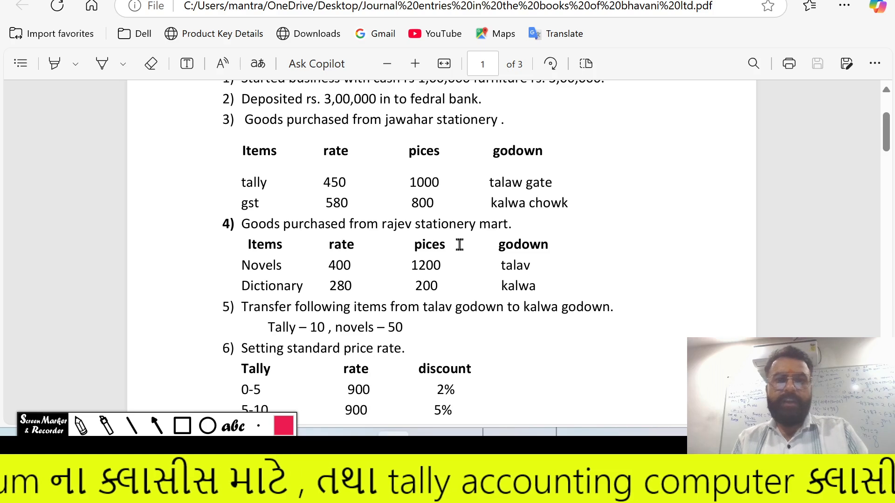
key(alt+Tab)
text(45)
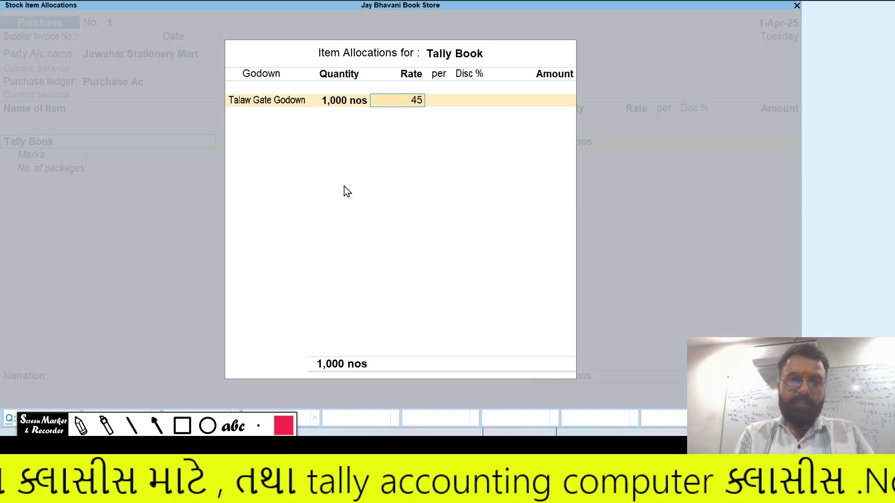
text(0)
key(Return)
key(BackSpace)
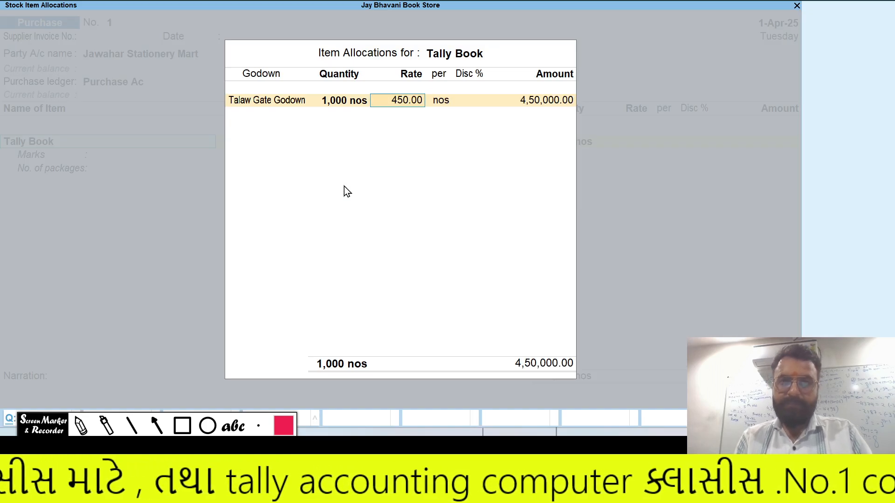
key(Return)
key(Return)
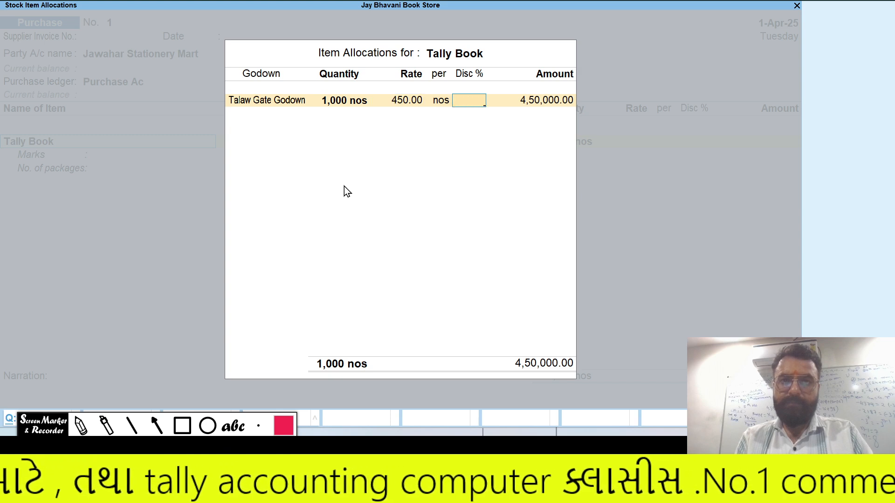
key(Return)
key(Return)
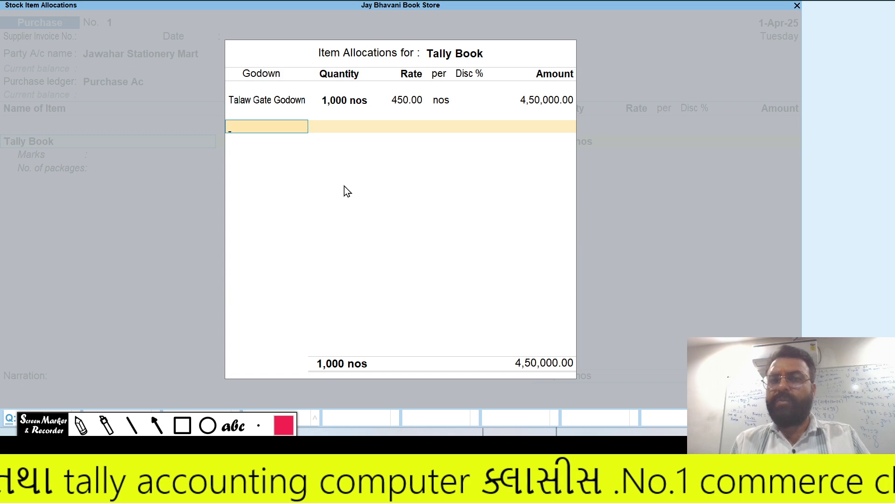
- Finish the Tally Book allocation and keep its GST rate and HSN/SAC details as per Masters/Company
key(Return)
key(Return)
key(Return)
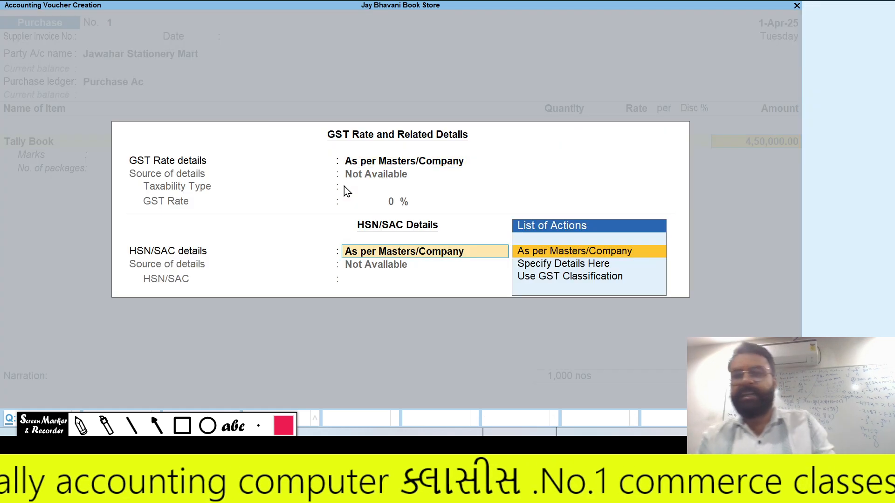
key(Return)
key(Return)
key(Return)
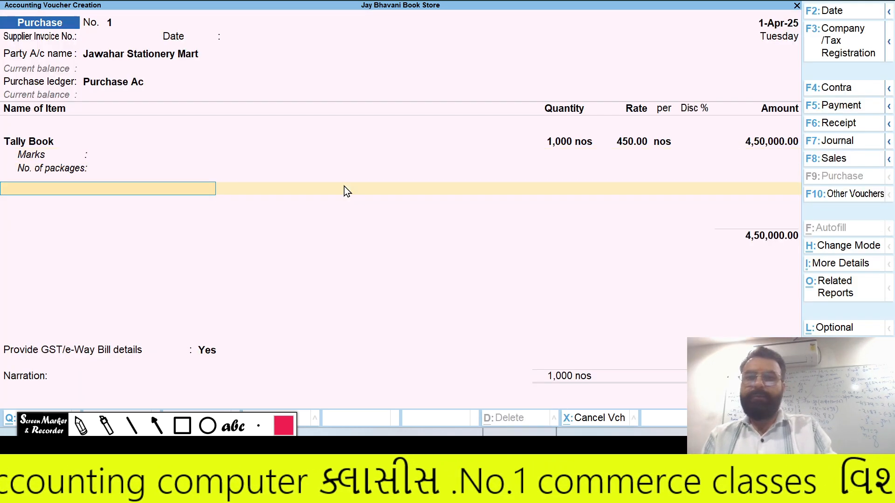
- Check the second item in the PDF and create the stock item Gst Book under Books with unit nos
key(alt+Tab)
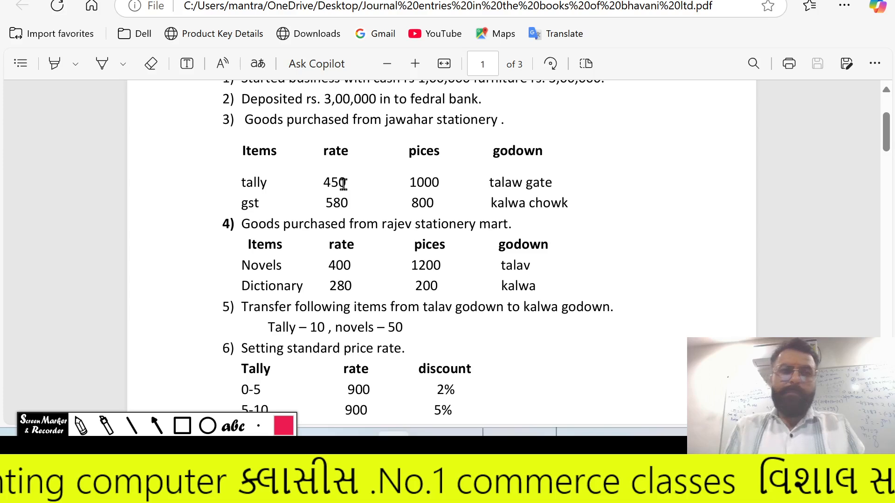
key(alt+Tab)
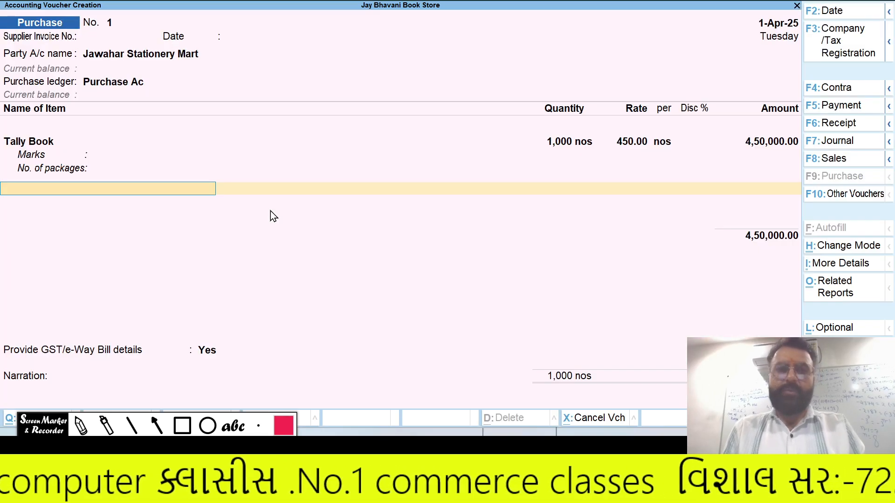
key(alt+c)
text(Gst Bos)
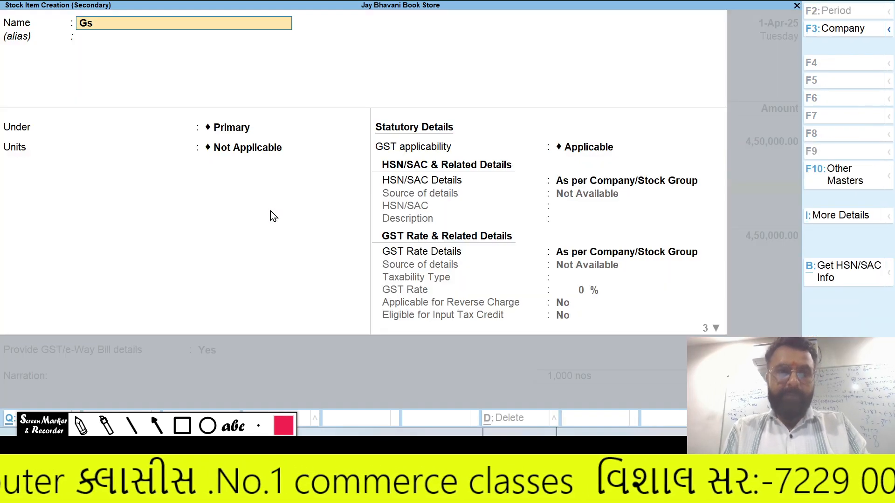
key(BackSpace)
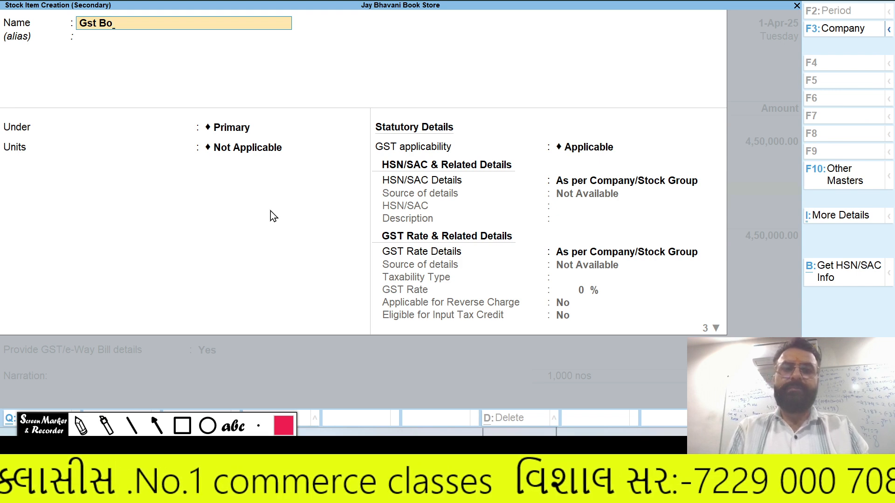
text(ok)
key(Return)
key(Return)
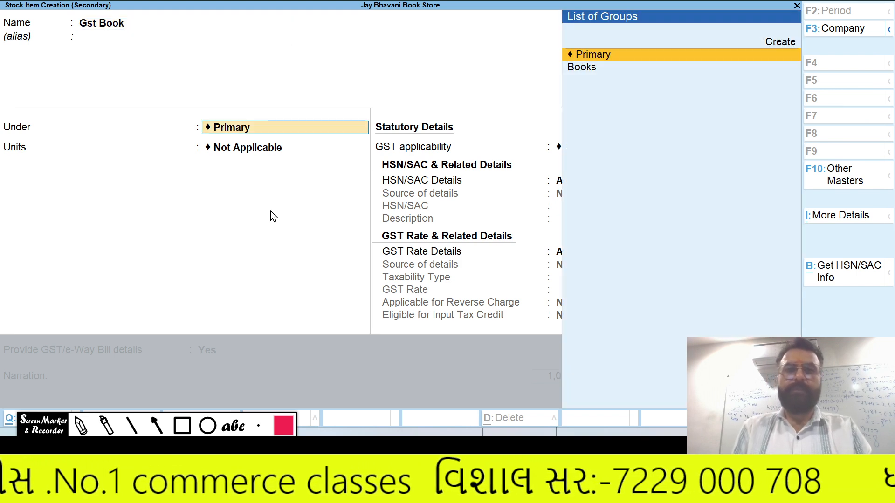
key(Down)
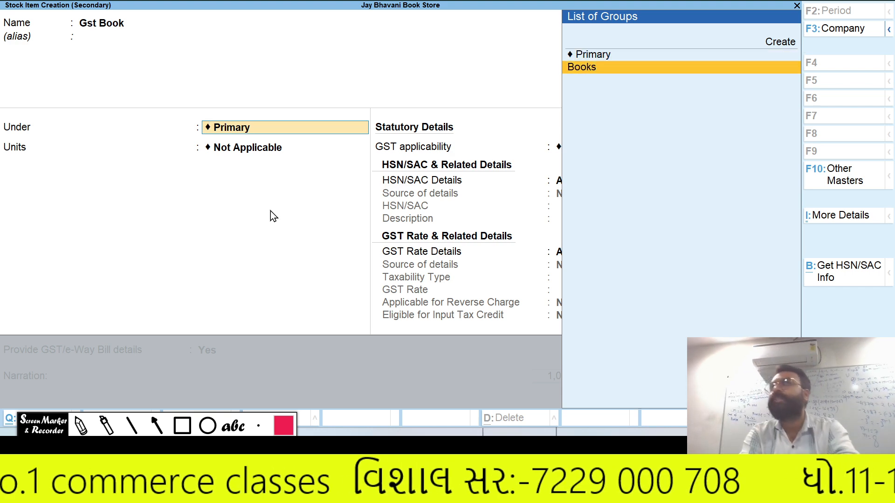
key(Return)
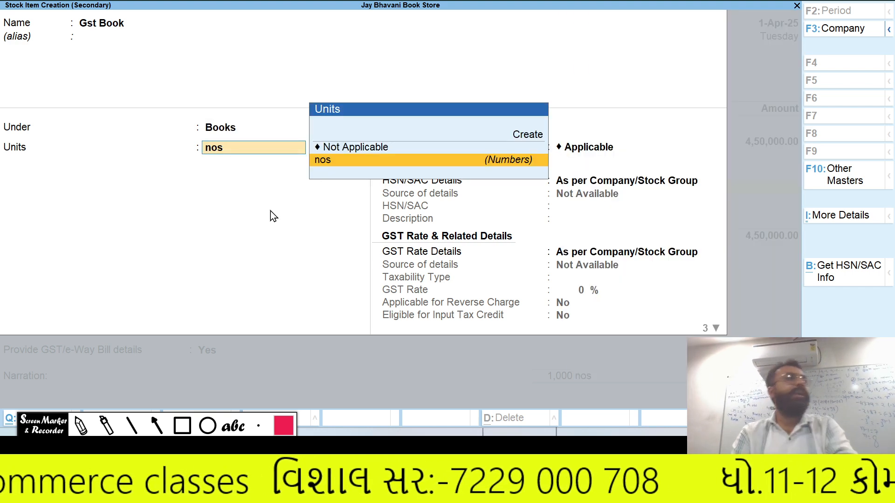
key(Return)
key(ctrl+a)
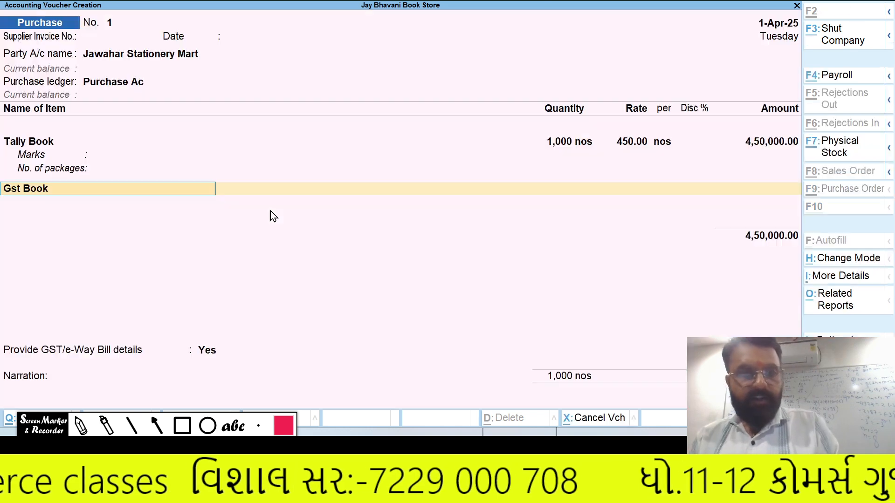
- Start the Gst Book allocation and assign it to Kalwa Chowk Godown, checking the godown in the PDF
key(Return)
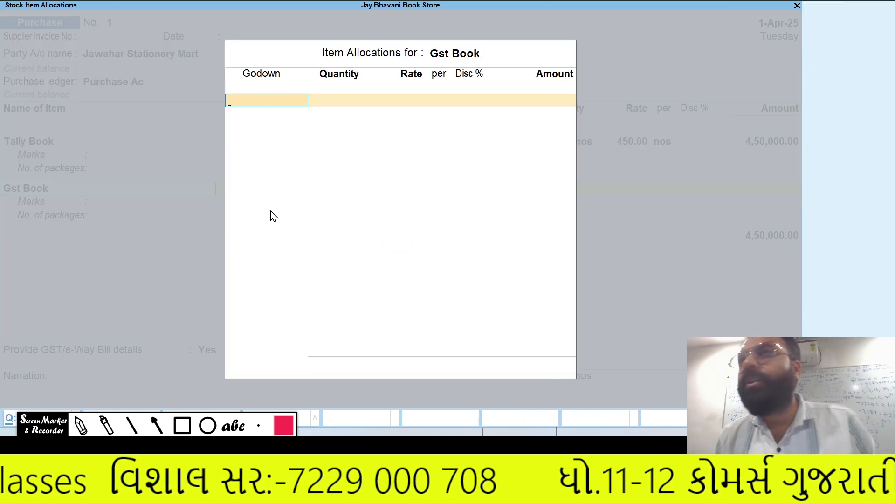
key(alt+Tab)
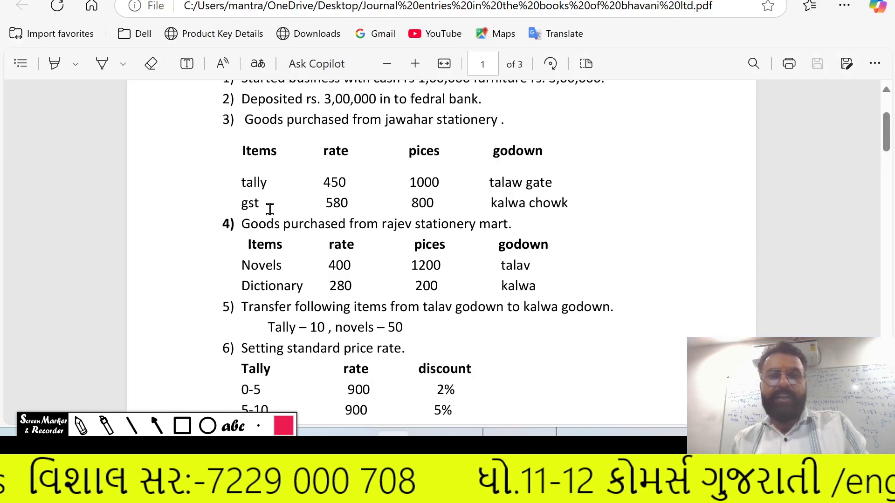
key(alt+Tab)
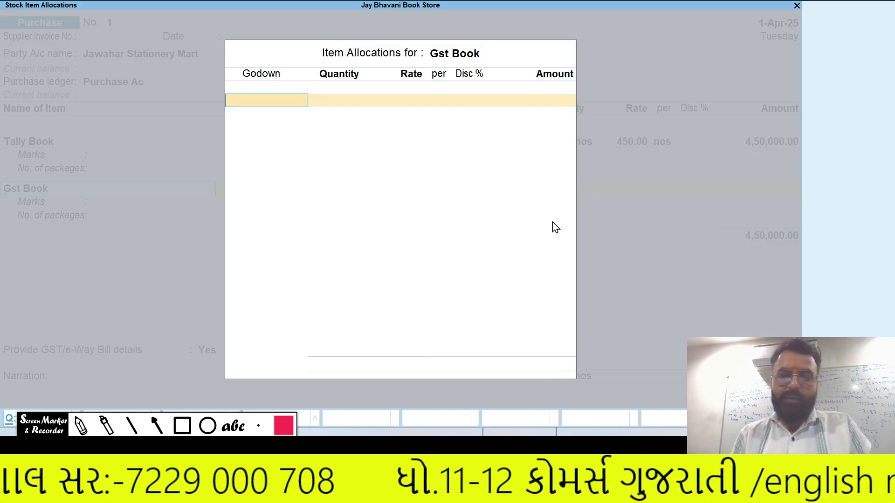
text(K)
key(Return)
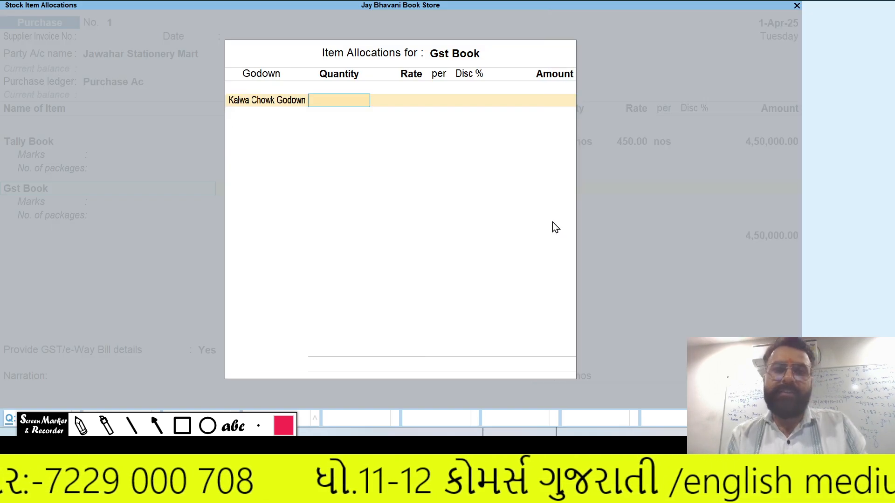
- Look up the figures in the PDF and enter 200 nos at a rate of 280 per nos for Gst Book
key(alt+Tab)
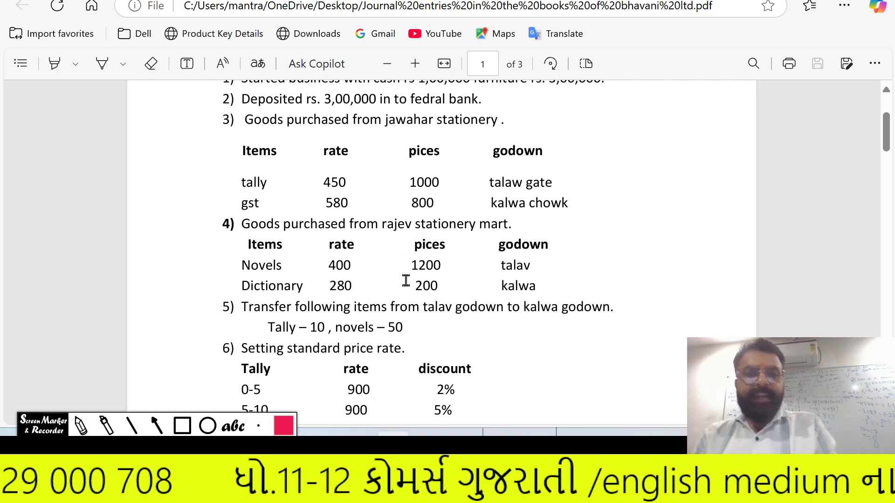
key(alt+Tab)
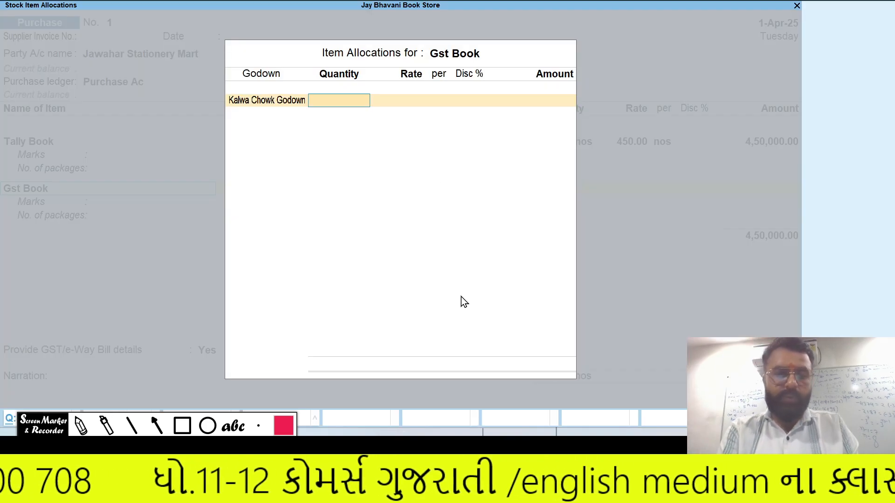
text(200)
key(Return)
text(2)
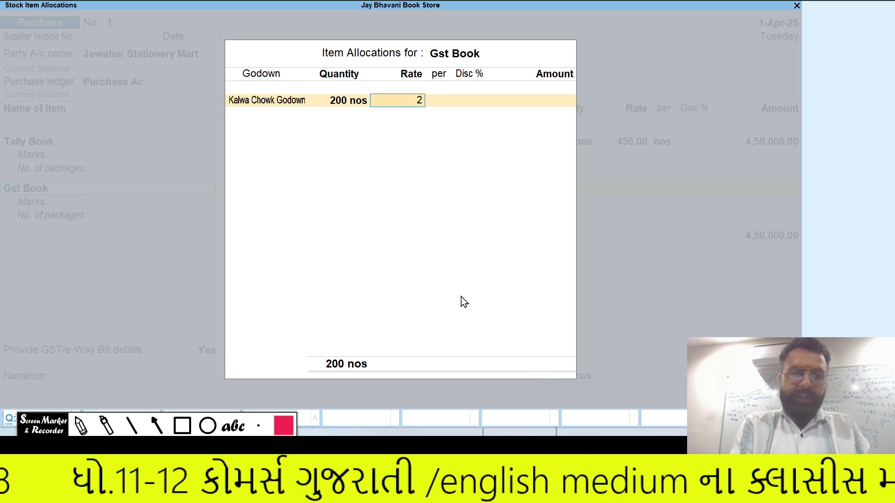
text(80)
key(Return)
key(Return)
key(Return)
key(Return)
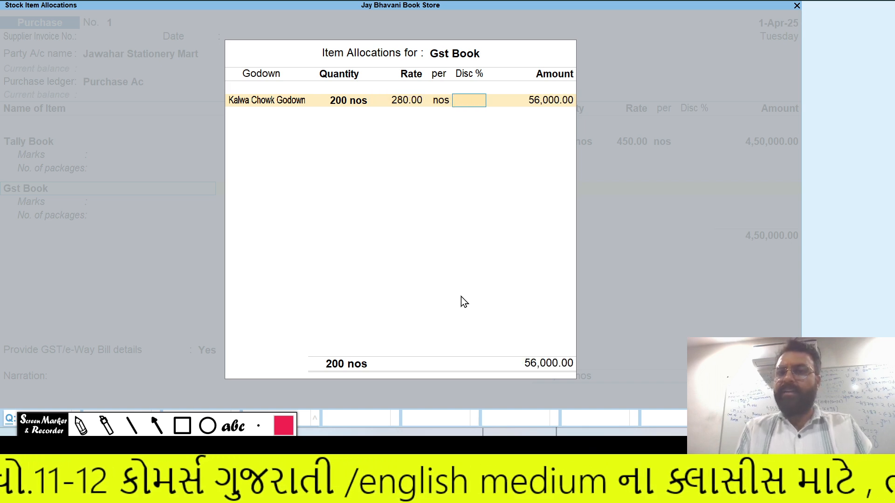
- Finish the Gst Book allocation without a discount and leave its marks and number of packages blank
key(Return)
key(Return)
key(Return)
key(Return)
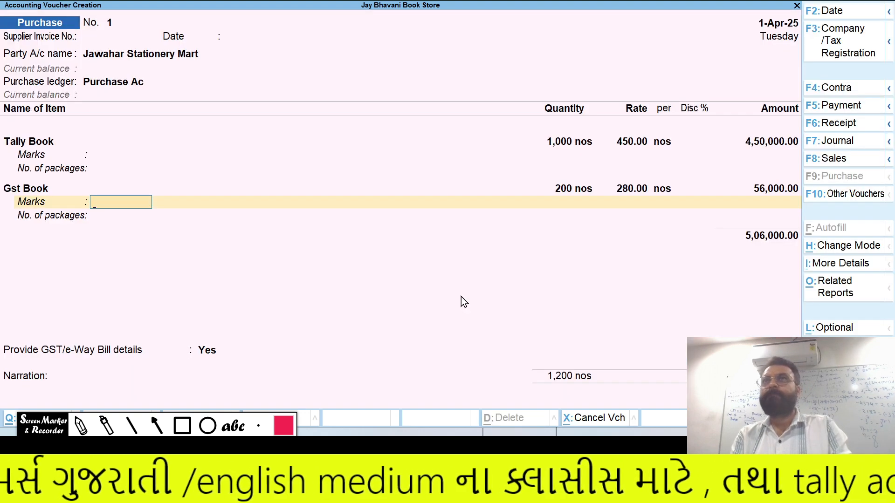
key(Return)
key(Return)
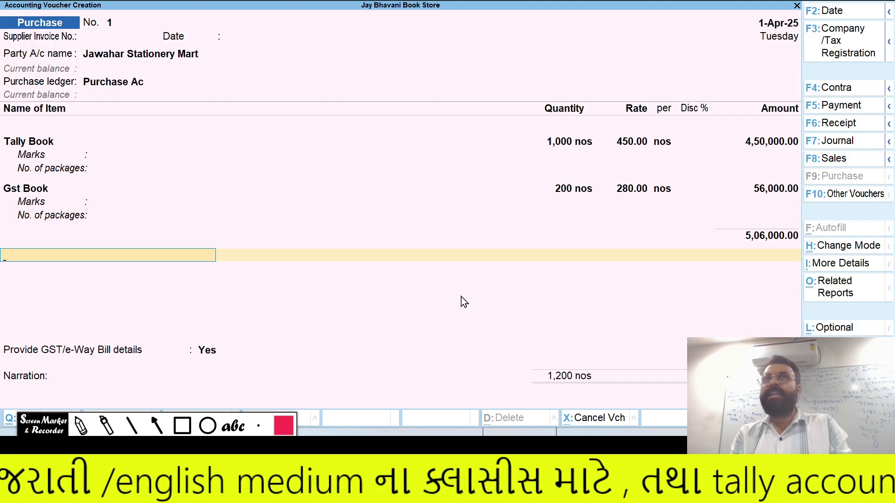
- End the item list and set the option to provide GST/e-Way Bill details to No
key(Return)
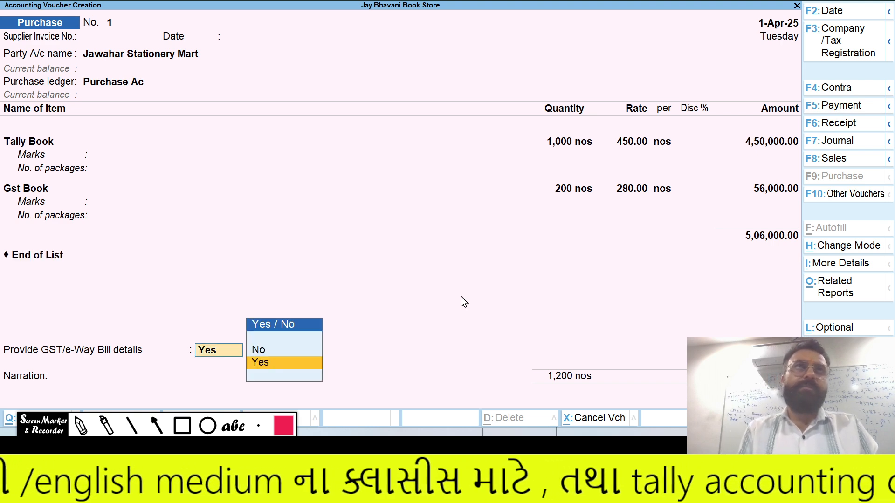
key(n)
key(Return)
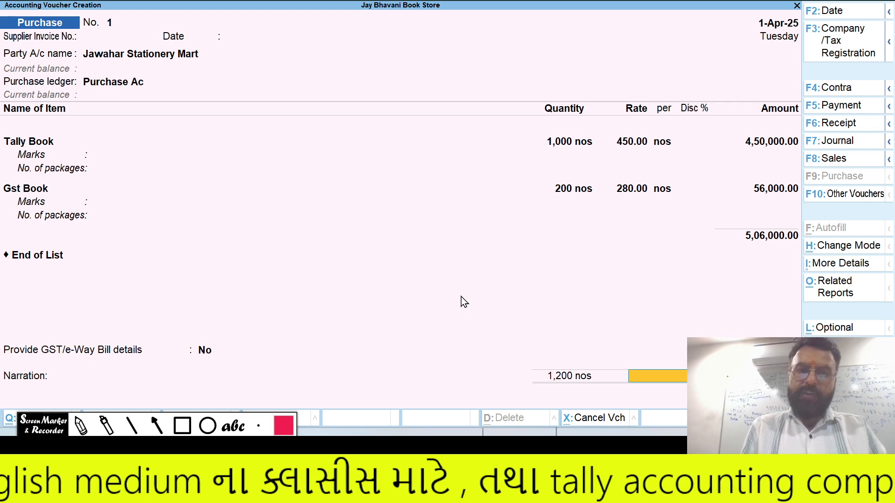
- Record the Jawahar Stationery Mart bill as New Ref for the full amount and save the purchase voucher
key(Return)
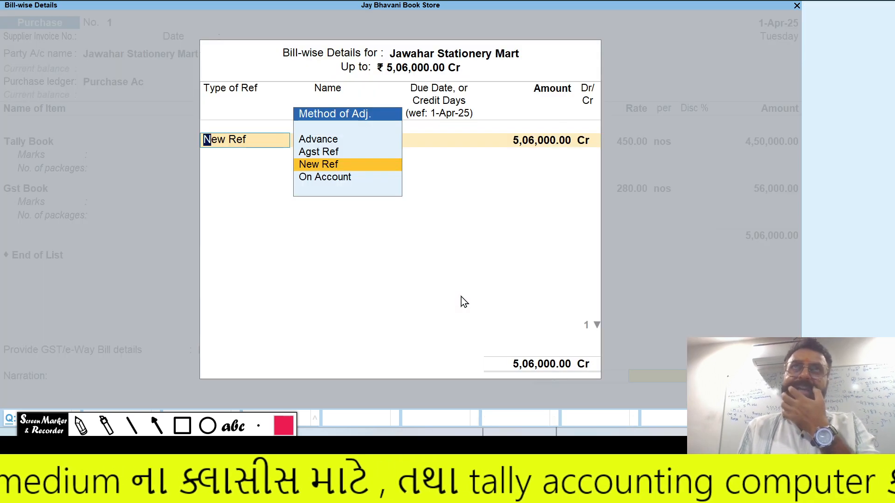
key(Return)
key(Return)
key(Return)
key(Return)
key(Return)
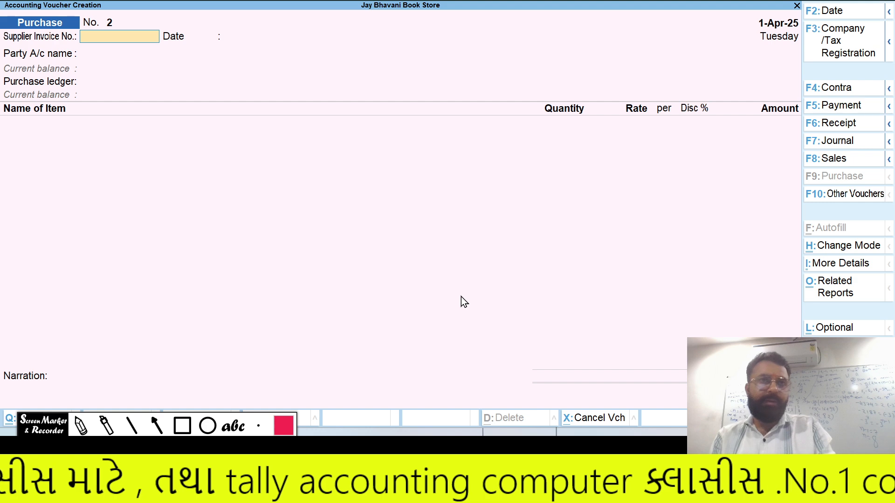
- Review the jawahar and rajev stationery purchase entries in the PDF, comparing their items, rates, pieces and godowns
key(alt+Tab)
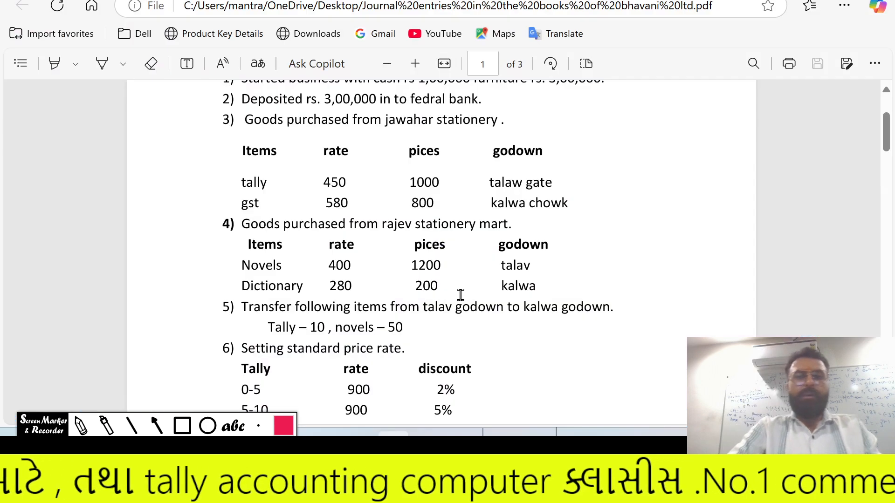
scroll(460, 294, down, 2)
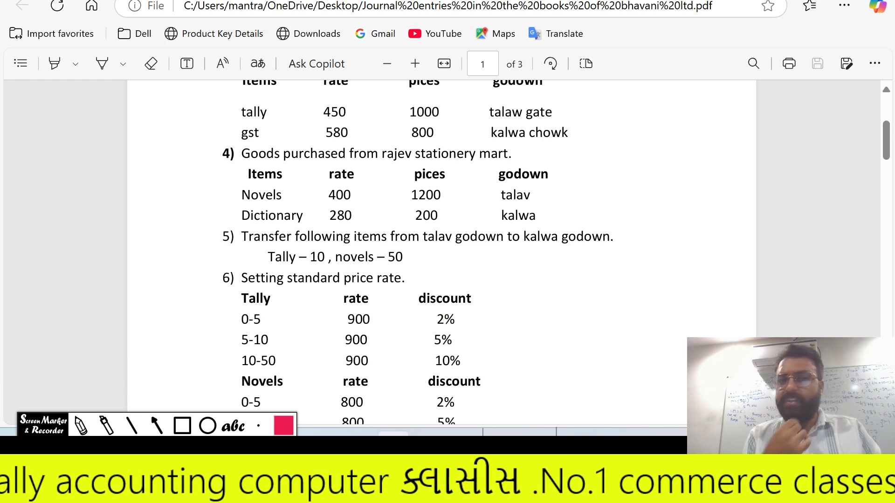
key(alt+Tab)
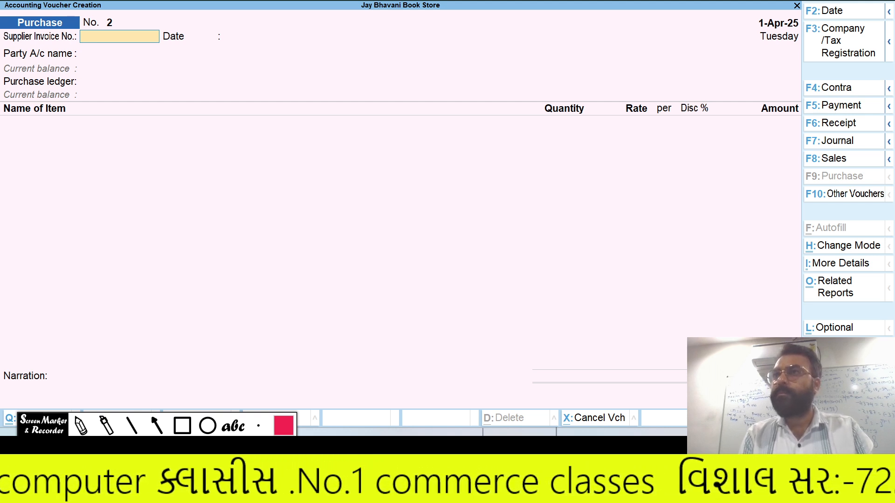
key(alt+Tab)
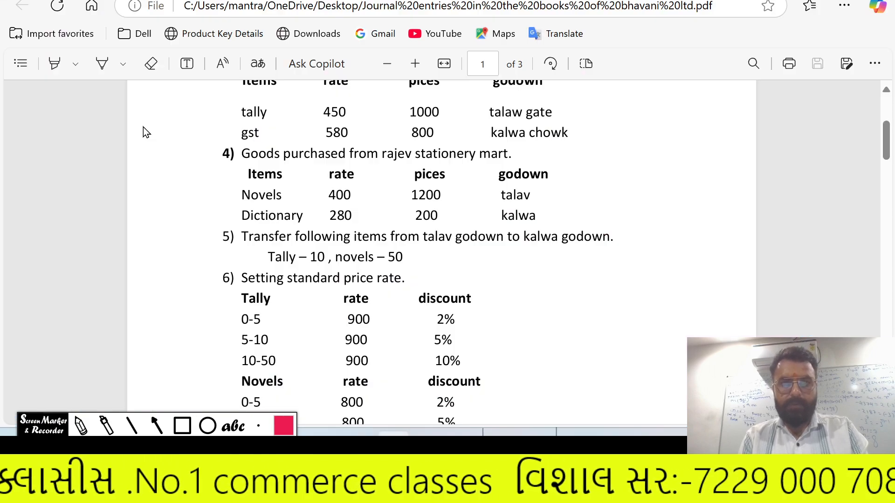
scroll(144, 130, up, 1)
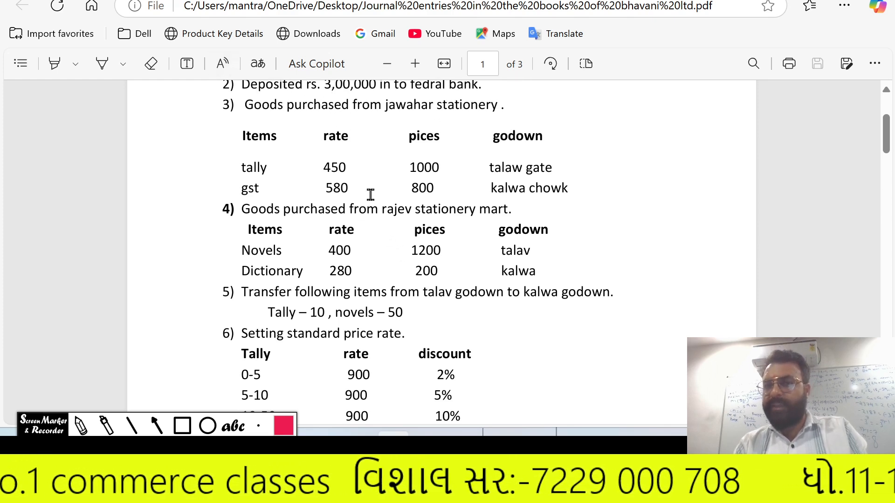
key(alt+Tab)
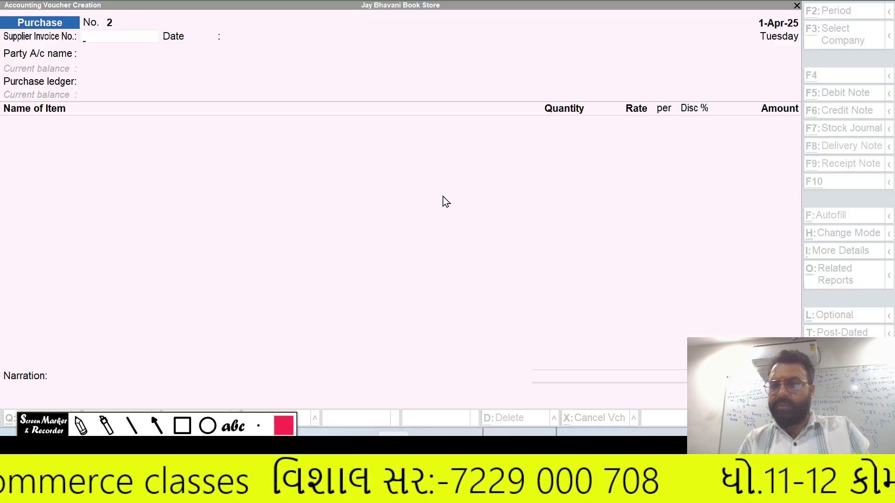
- Open the Jawahar Stationery Mart purchase voucher from the Day Book for alteration and recheck the gst line in the PDF
key(Escape)
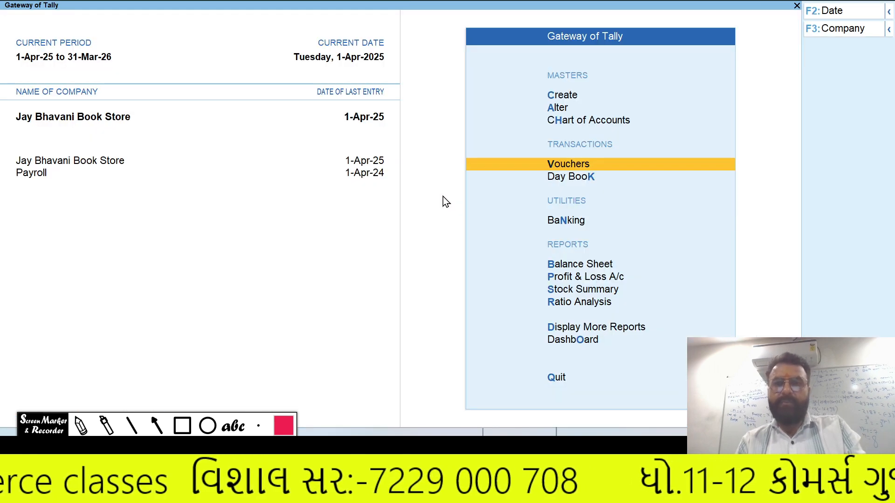
key(Down)
key(Return)
key(Down)
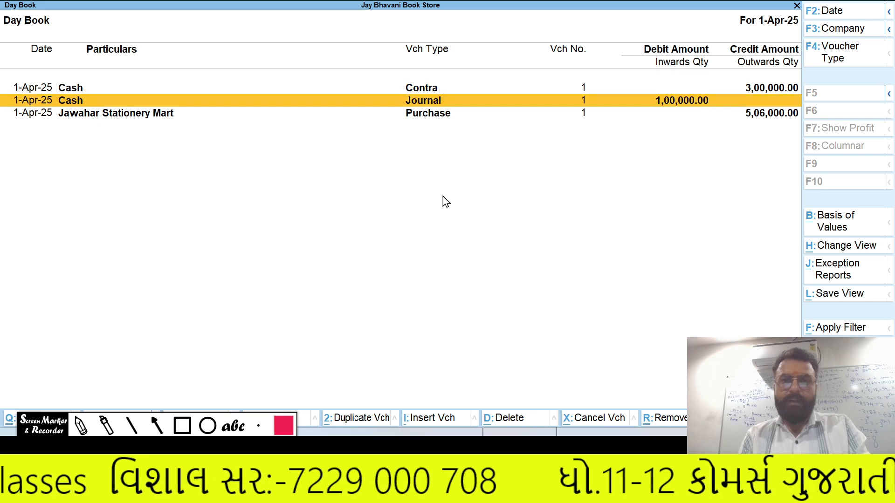
key(Down)
key(Return)
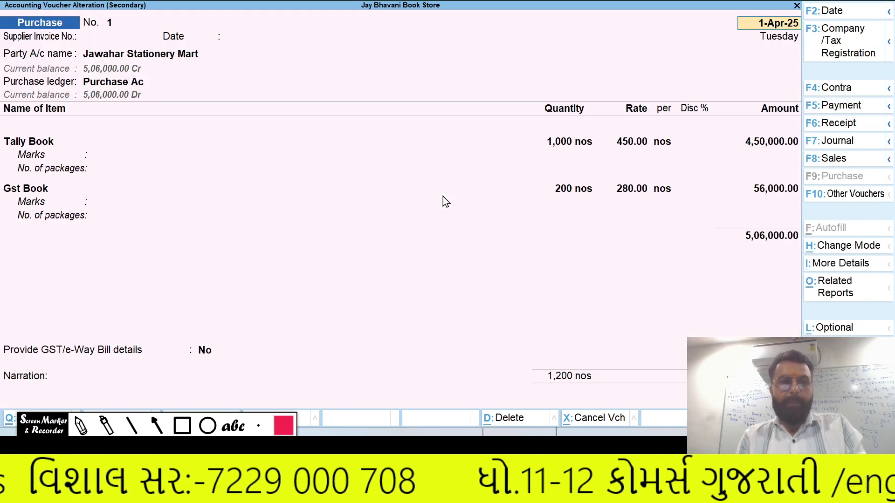
key(alt+Tab)
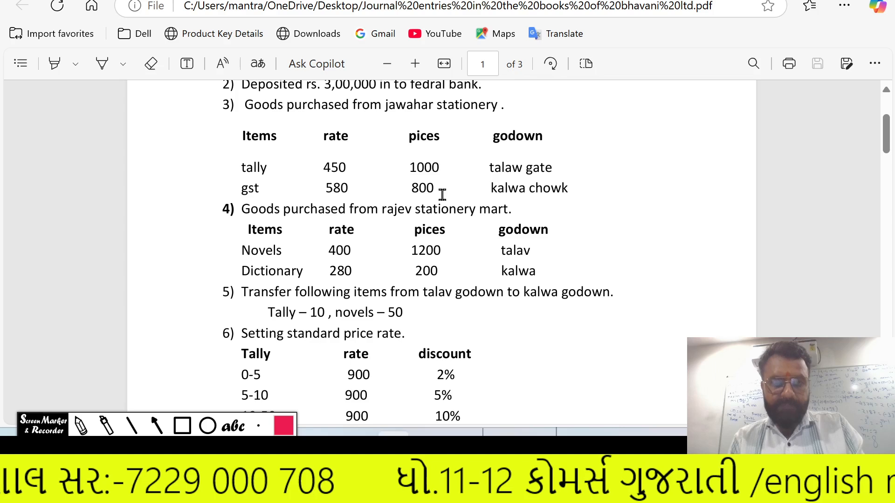
key(alt+Tab)
- Keep the Jawahar Stationery Mart voucher's supplier, receipt, import and party details as entered and go on to its item list
key(Return)
key(Return)
key(Return)
key(Return)
key(Return)
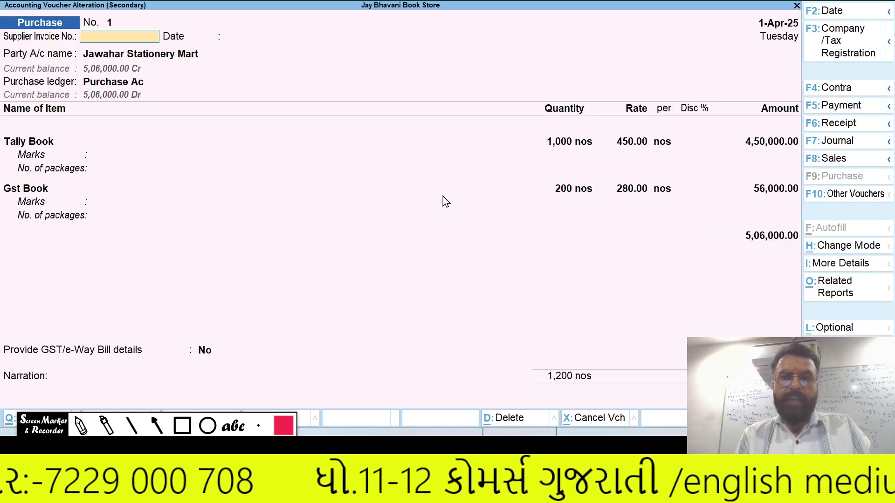
key(Return)
key(Return)
key(Return)
key(Return)
key(Return)
key(Return)
key(Return)
key(Return)
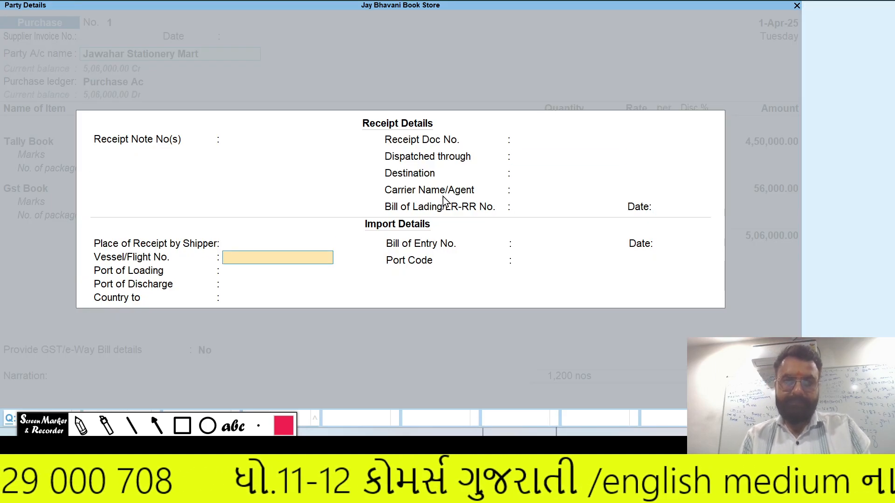
key(Return)
key(Return)
key(Return)
key(Return)
key(Return)
key(Return)
key(Return)
key(Return)
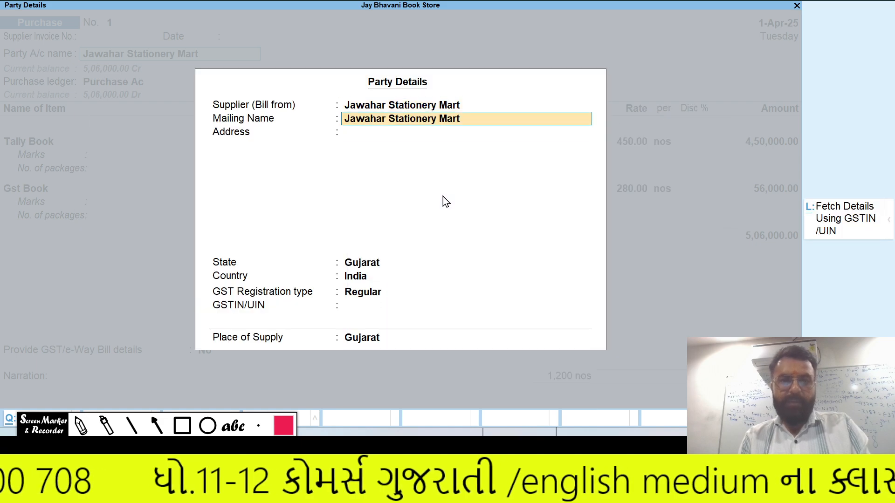
key(Return)
key(Return)
key(Return)
key(Return)
key(Return)
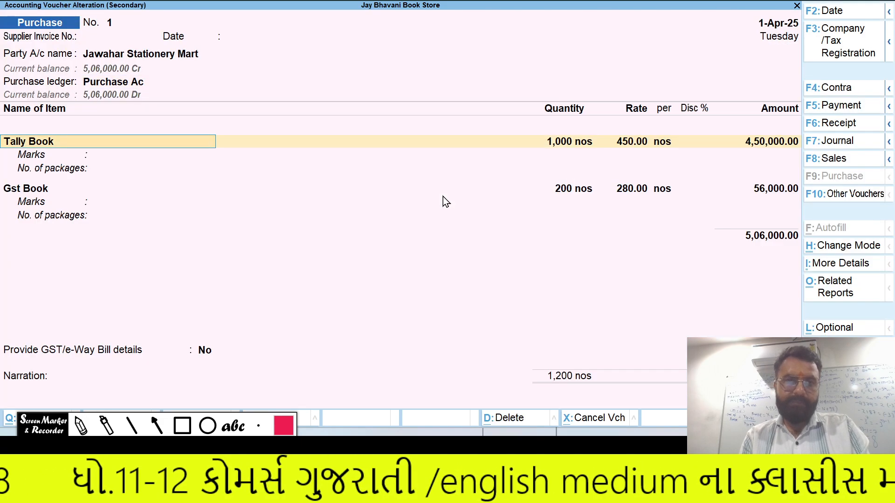
- Keep the Tally Book line as entered and open the godown allocation for Gst Book
key(Return)
key(Return)
key(Return)
key(Return)
key(Return)
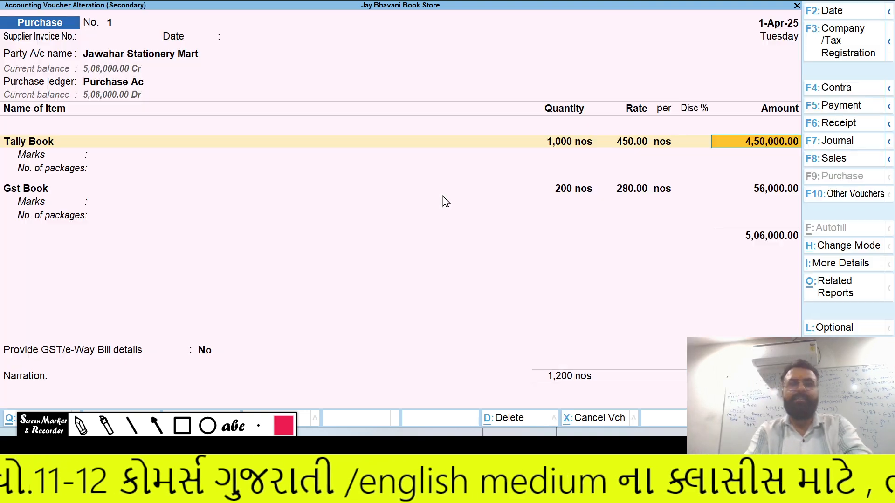
key(Return)
key(Return)
key(Return)
key(Return)
key(Return)
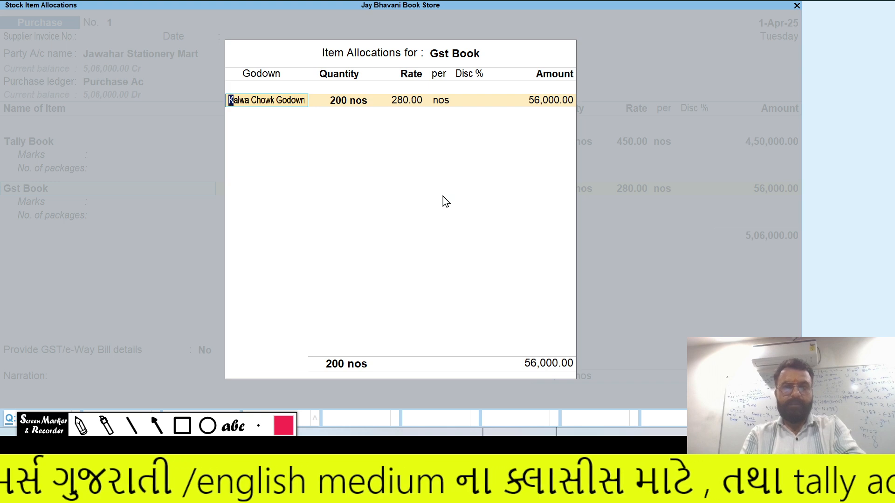
- Set the Gst Book allocation in Kalwa Chowk Godown to 800 nos at a rate of 580, checking the rate in the PDF
key(Return)
text(800)
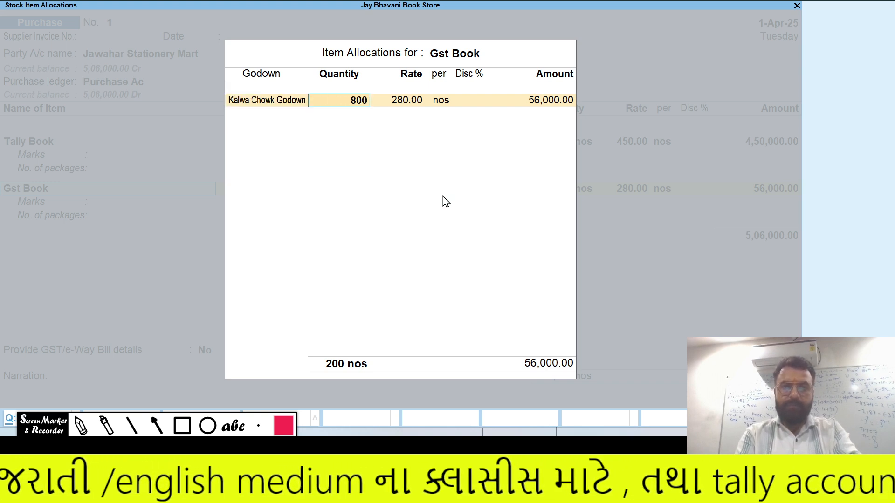
key(Return)
key(alt+Tab)
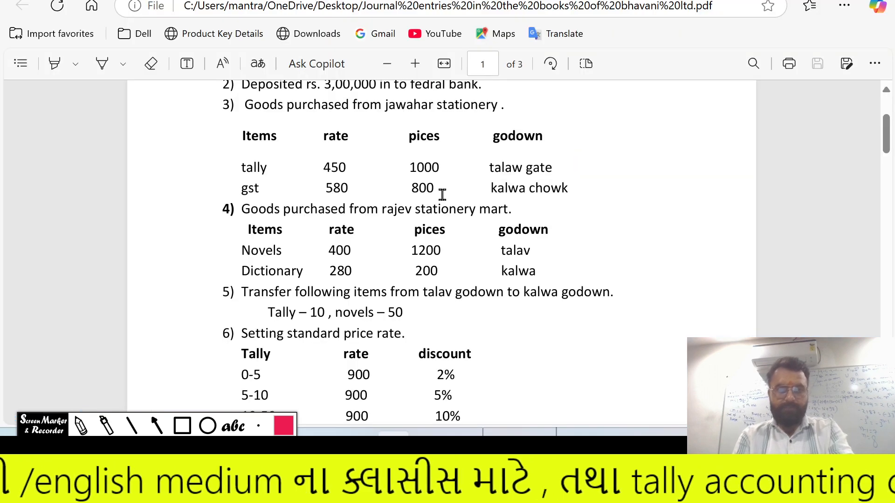
key(alt+Tab)
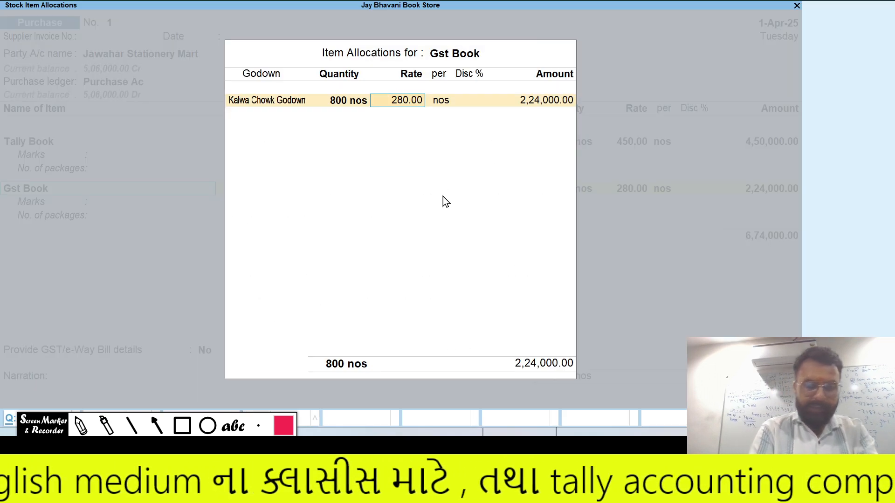
text(580)
key(Return)
key(Return)
text(\)
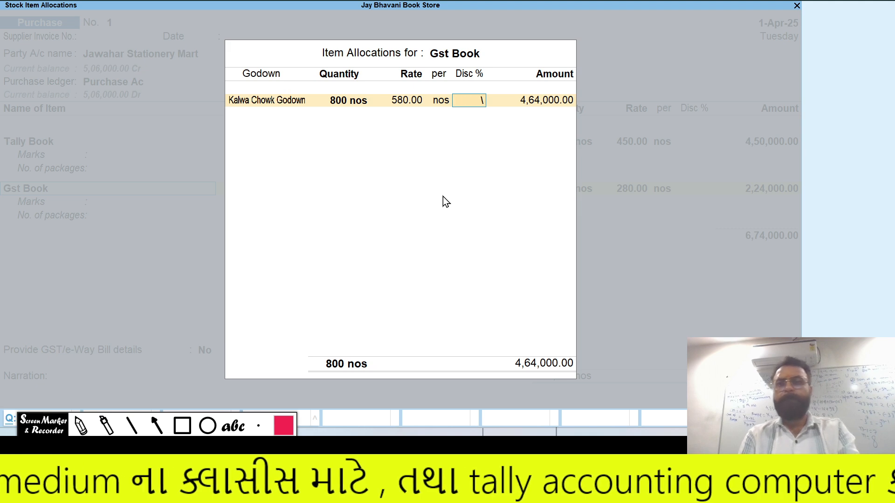
key(Return)
key(Return)
key(Return)
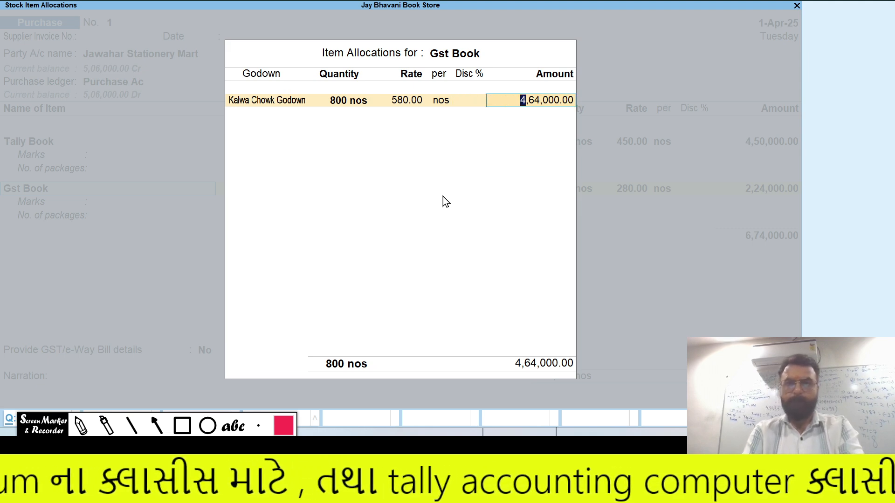
- Accept the Gst Book allocation, keep its GST rate and HSN/SAC details As per Masters/Company, and end the item list
key(Return)
key(Return)
key(Return)
key(Return)
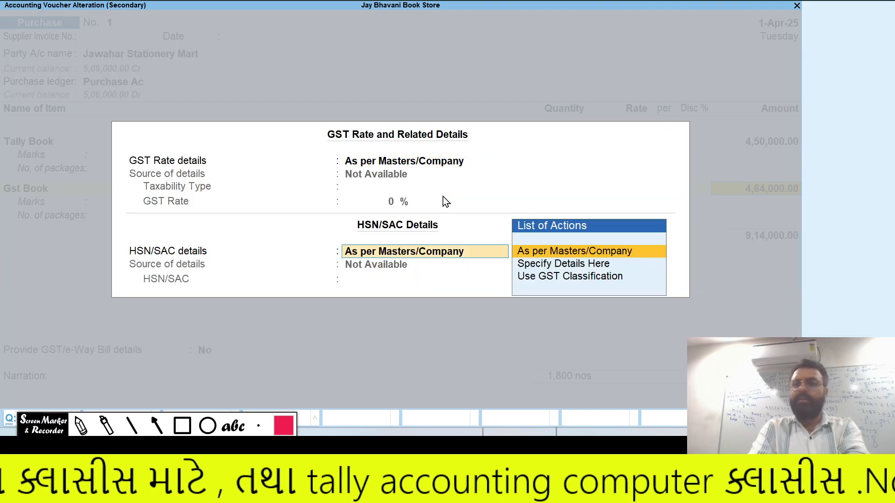
key(Return)
key(Return)
key(Return)
key(Return)
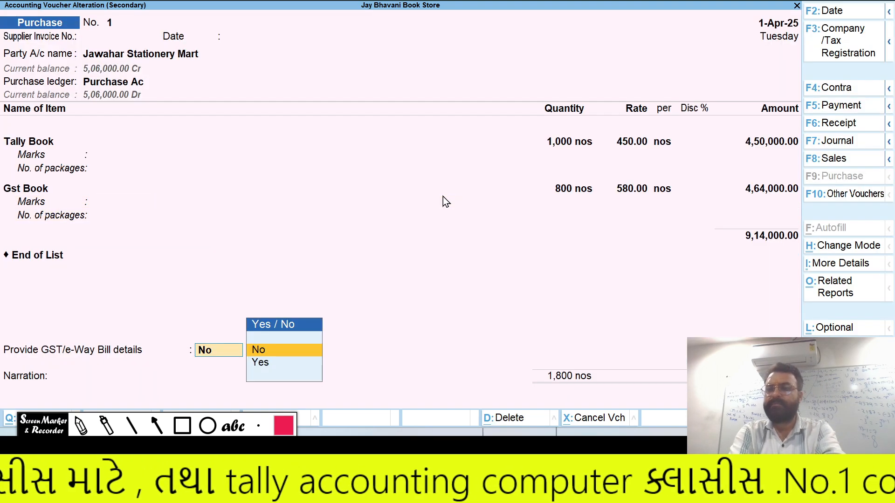
- Leave the option to provide GST/e-Way Bill details at No and save the altered Jawahar Stationery Mart purchase voucher
key(Return)
key(Return)
key(Return)
key(Return)
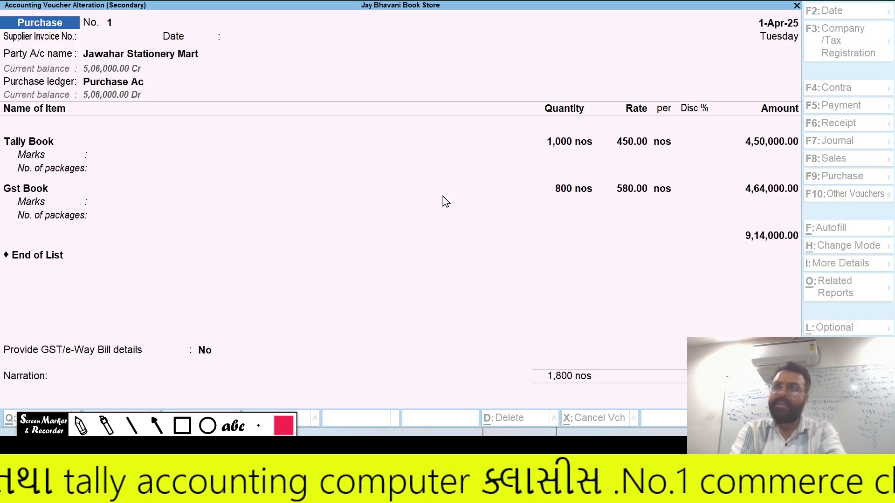
key(Return)
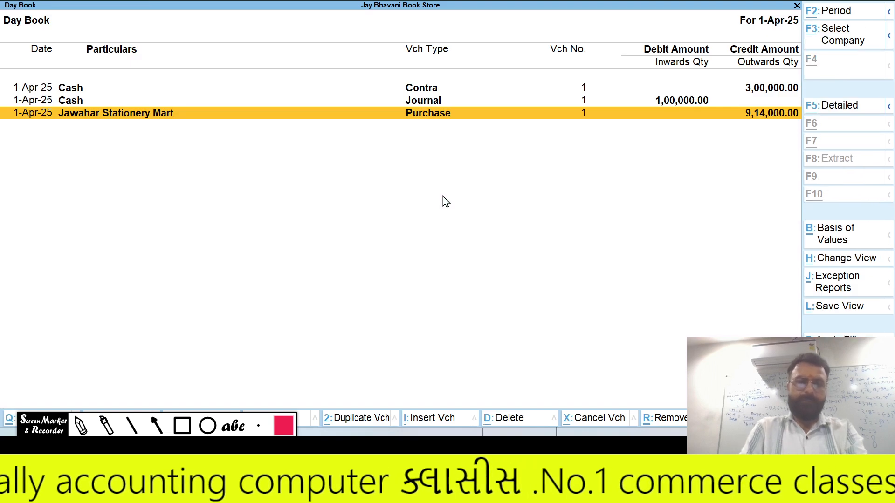
- Leave the Day Book, start a new purchase voucher and check the rajev stationery mart entry in the PDF
key(alt+Tab)
key(alt+Tab)
key(Escape)
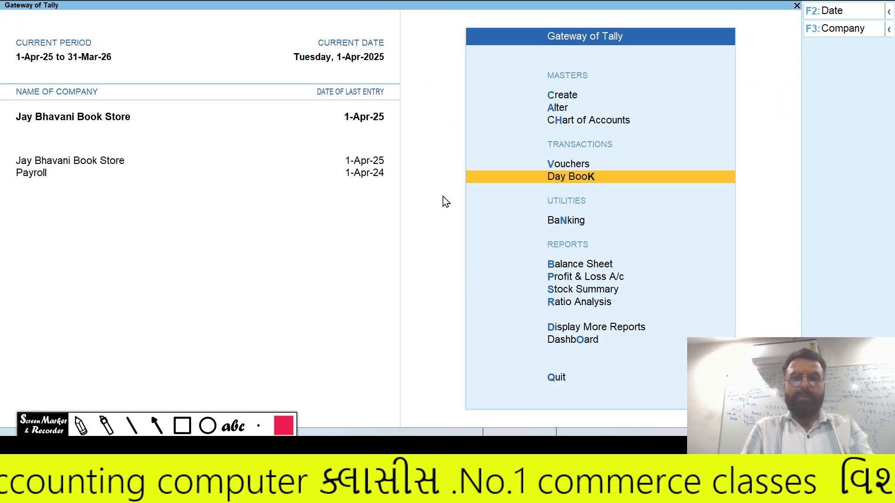
key(v)
key(alt+Tab)
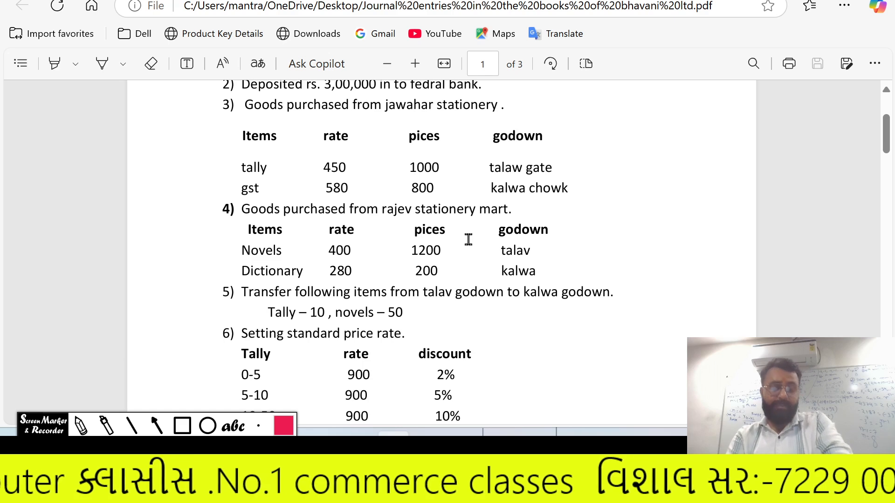
key(alt+Tab)
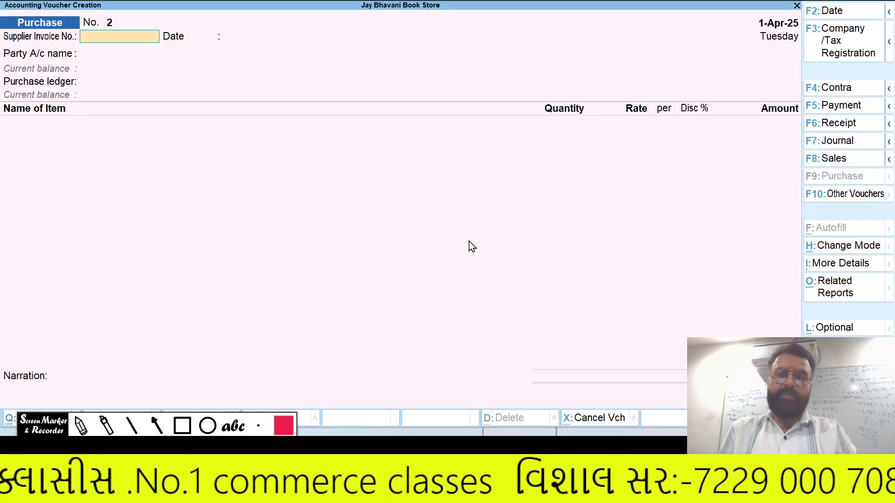
- Start creating a party ledger from the new purchase voucher and name it Rajev Stationary Mart Ac
key(Return)
key(Return)
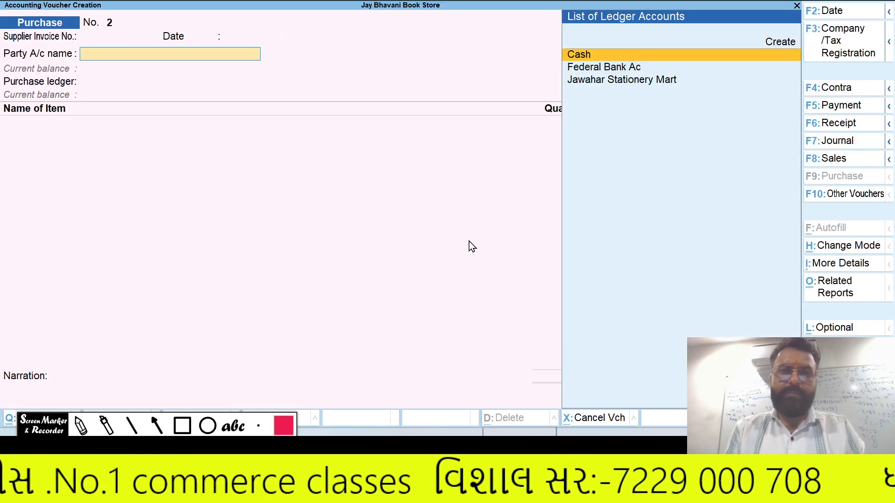
key(Up)
key(Return)
text(Ra)
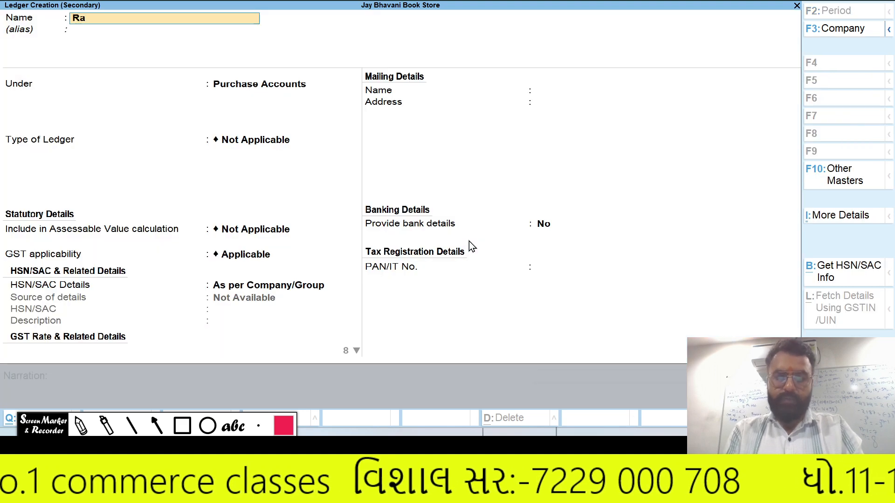
text(jeev)
key(BackSpace)
key(BackSpace)
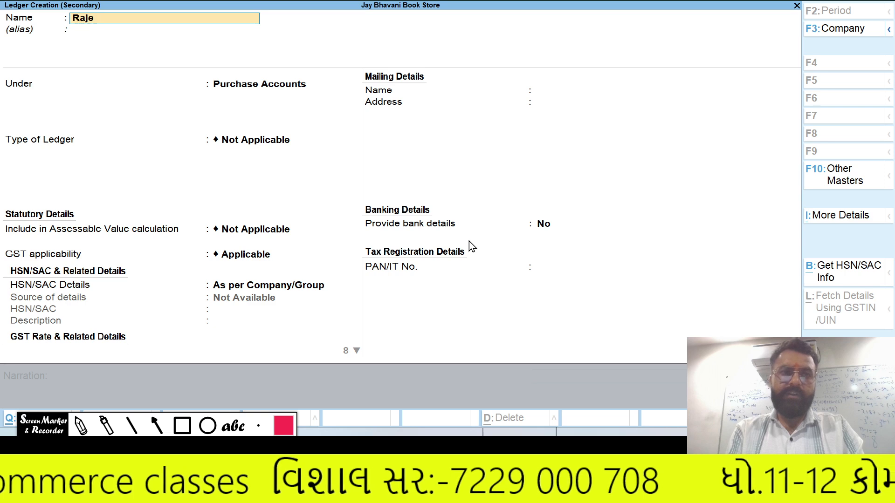
text(v Stti)
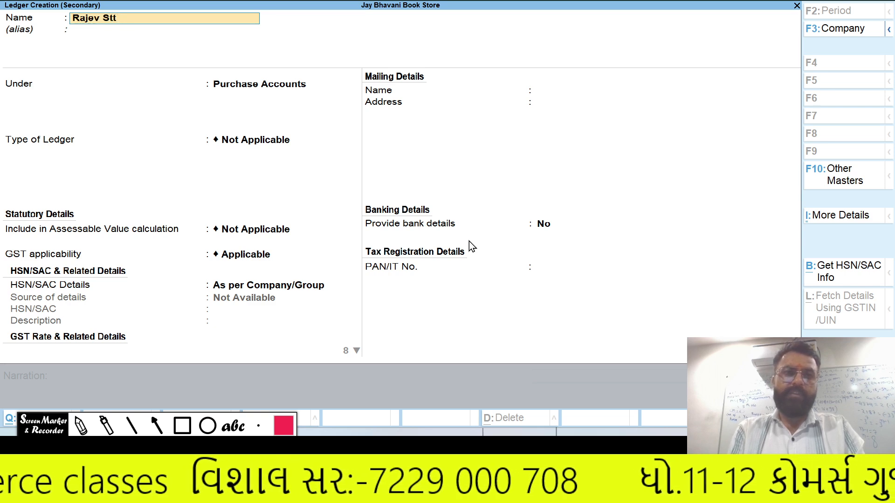
key(BackSpace)
text(ationary m)
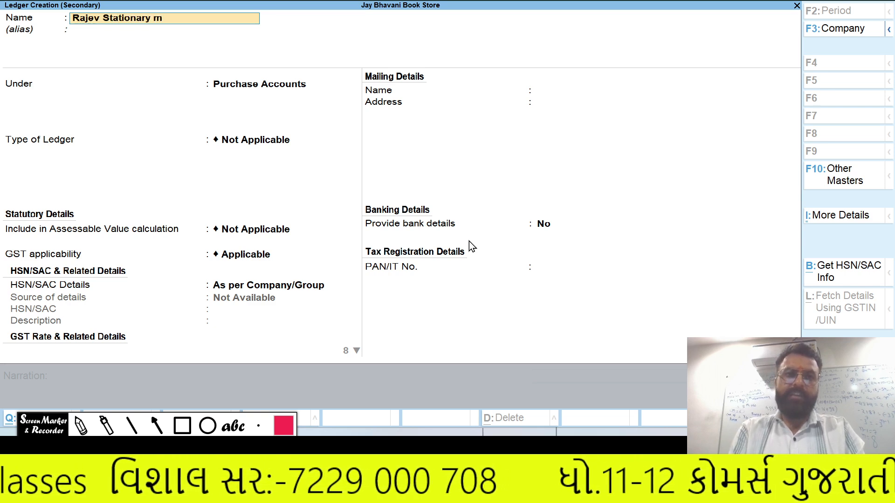
text(art Ac)
key(Return)
- Place the Rajev Stationary Mart Ac ledger under Sundry Creditors and save it
text(s)
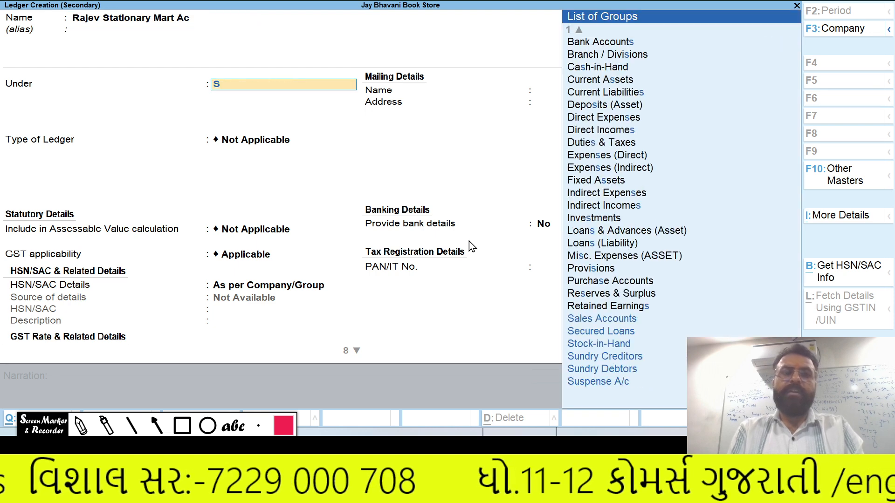
text(un)
key(Return)
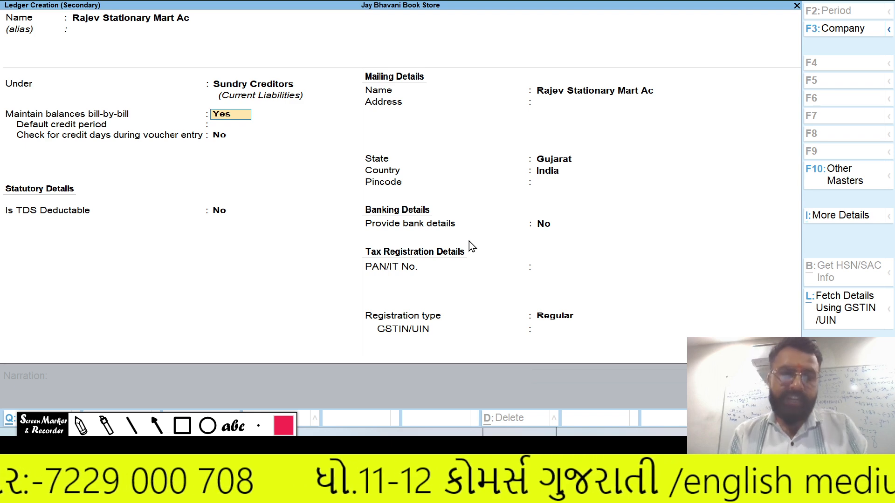
key(ctrl+a)
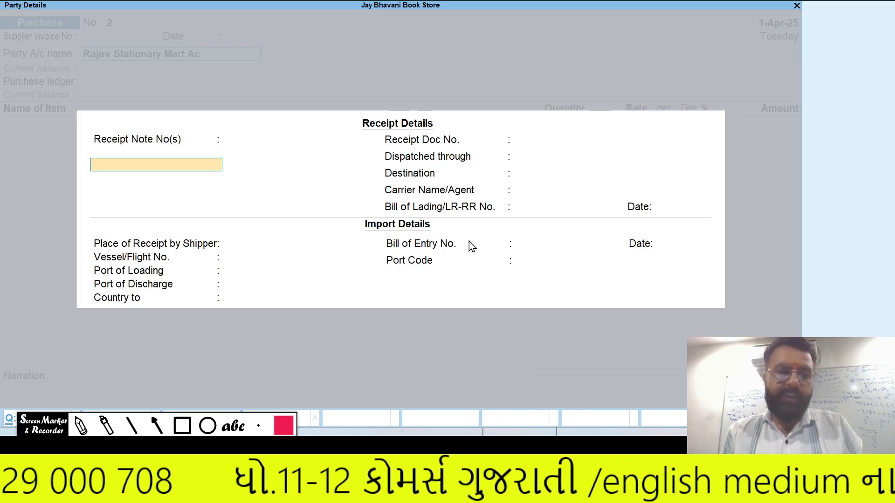
- Accept the receipt and party details for Rajev Stationary Mart Ac and choose Purchase Ac as the purchase ledger
key(ctrl+a)
key(ctrl+a)
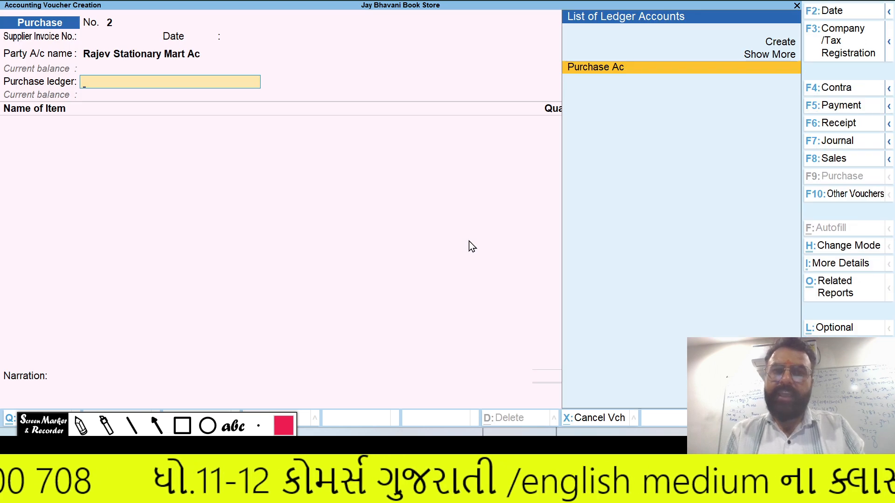
key(Return)
- Check the rajev purchase items in the PDF and create a stock item Novel under Books, measured in nos
key(alt+Tab)
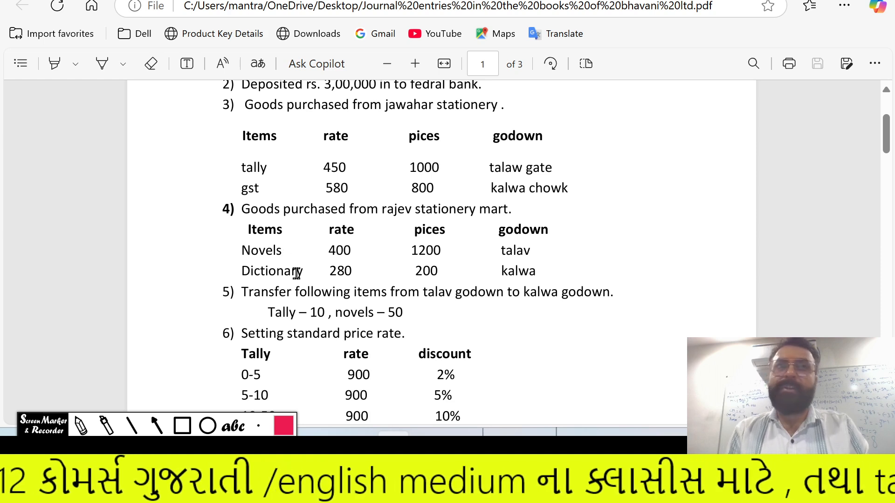
key(alt+Tab)
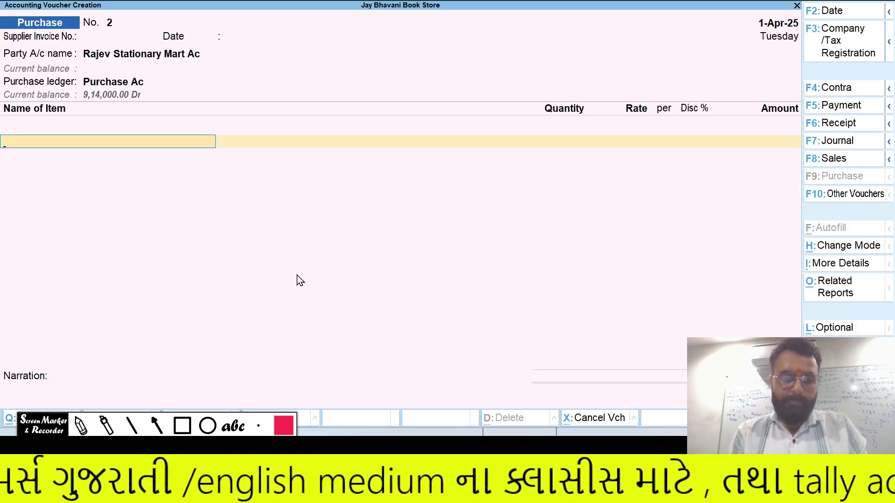
key(alt+c)
text(N)
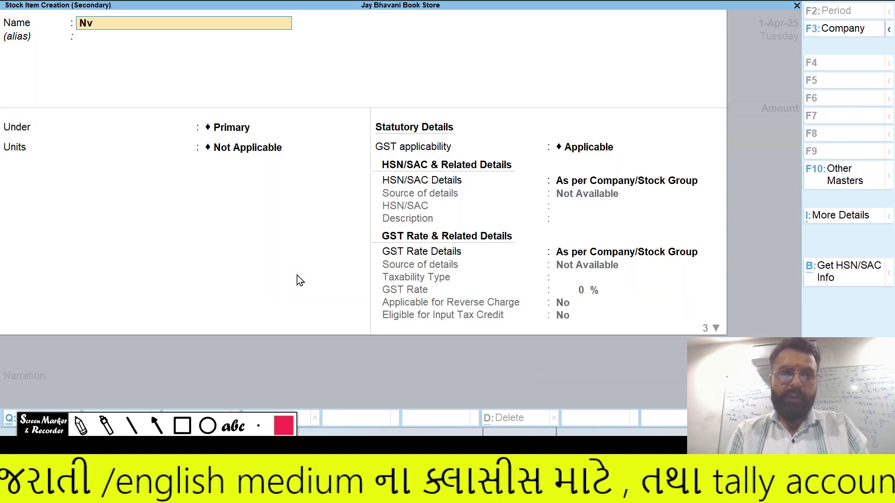
text(ovel)
key(Return)
key(Return)
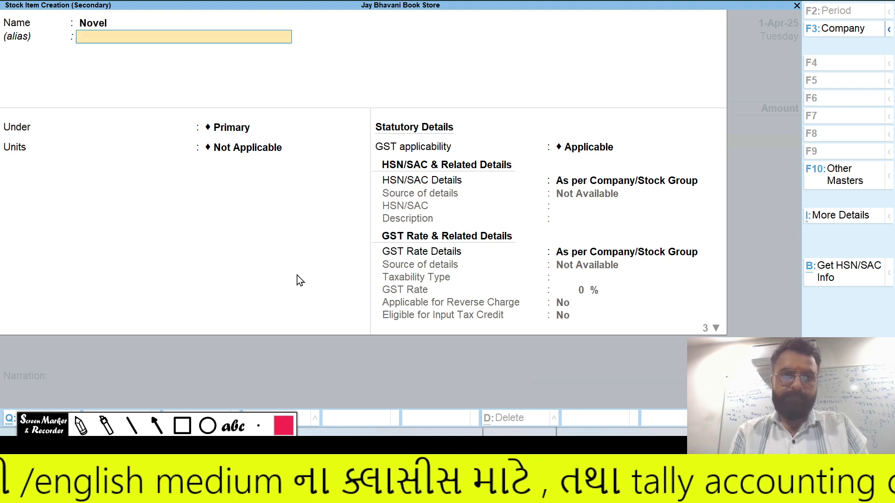
key(Down)
key(Return)
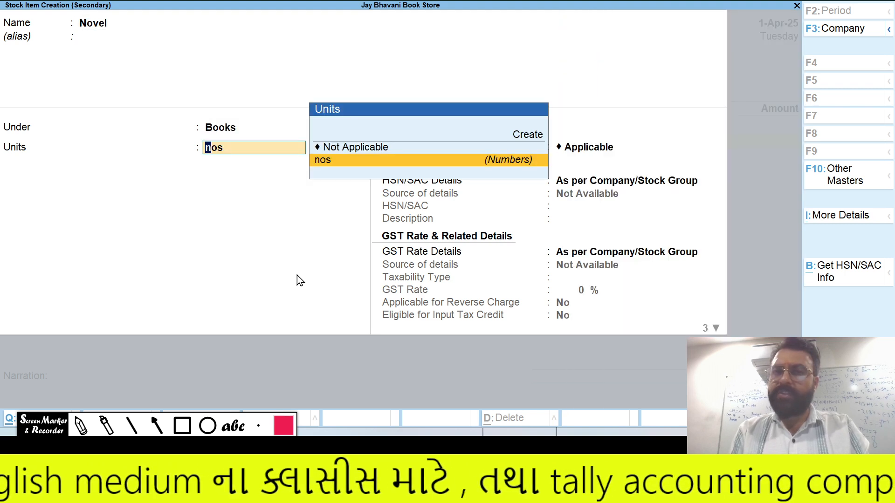
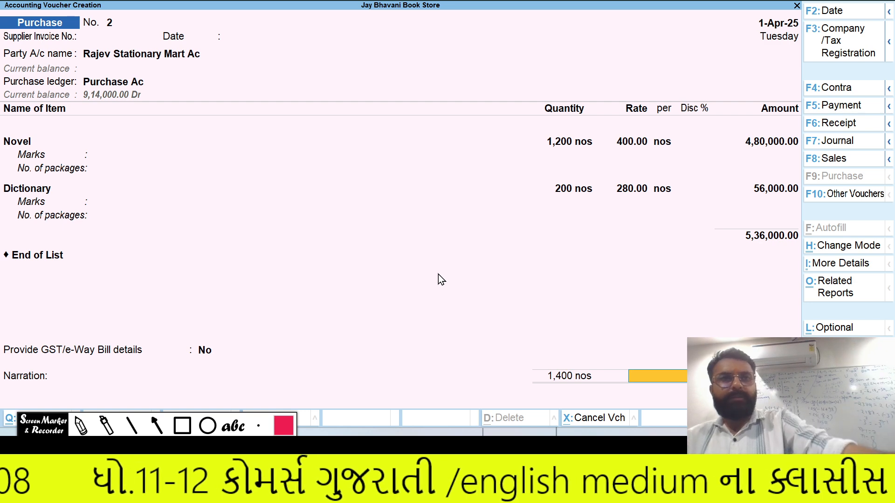
- Record the Rajev Stationary Mart Ac bill as New Ref for the full amount and save the purchase voucher
key(Return)
key(Return)
key(Return)
key(Return)
key(Return)
key(Return)
key(Return)
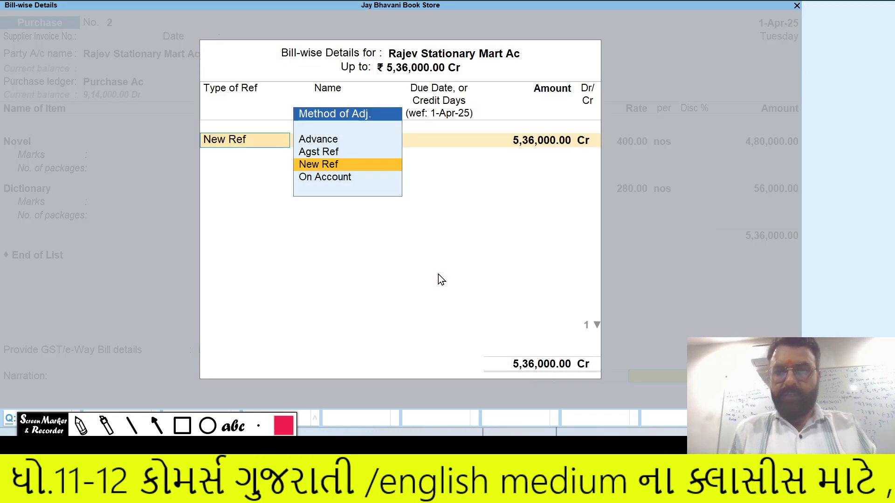
key(Return)
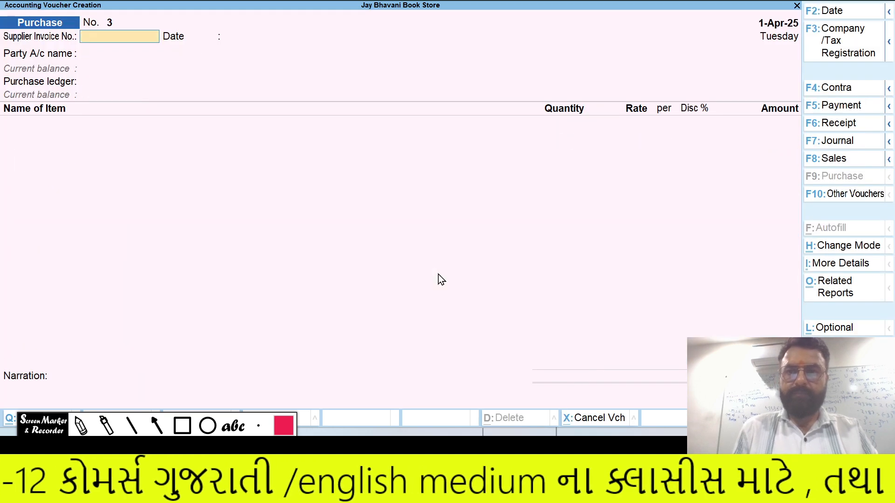
- Check the godown transfer entry in the journal entries PDF and open a new Stock Journal voucher in TallyPrime
key(alt+Tab)
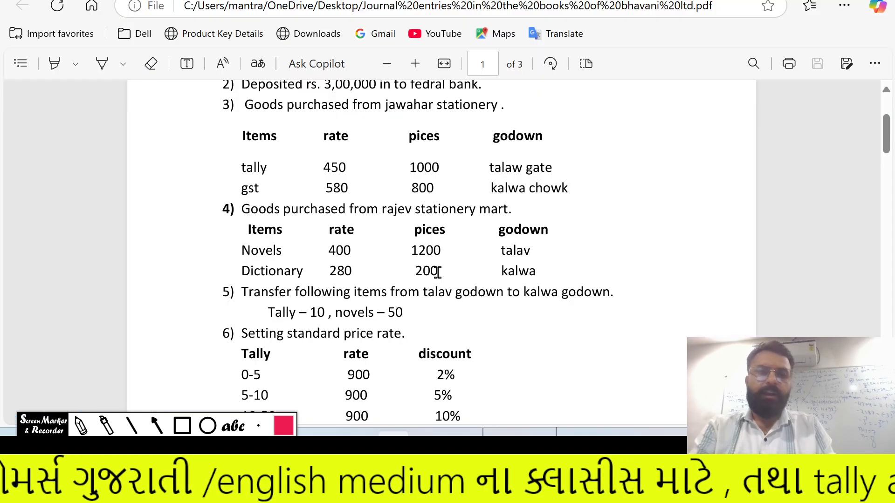
scroll(438, 272, down, 2)
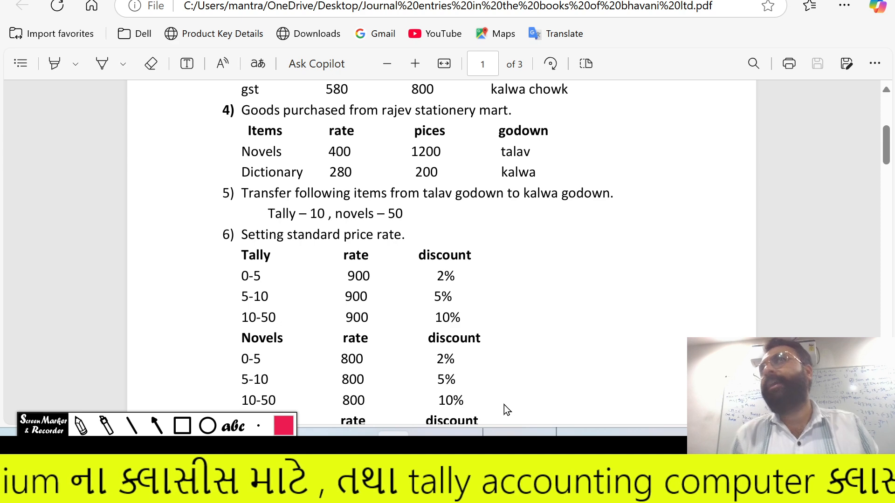
key(alt+Tab)
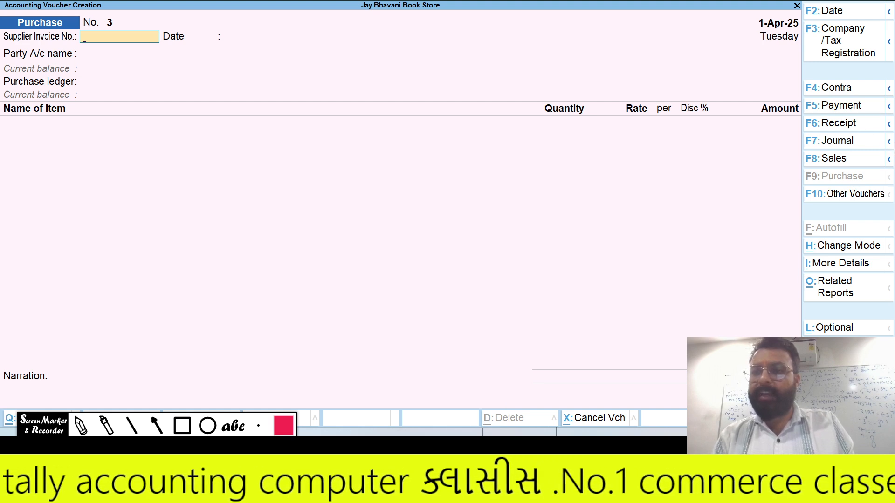
click(887, 145)
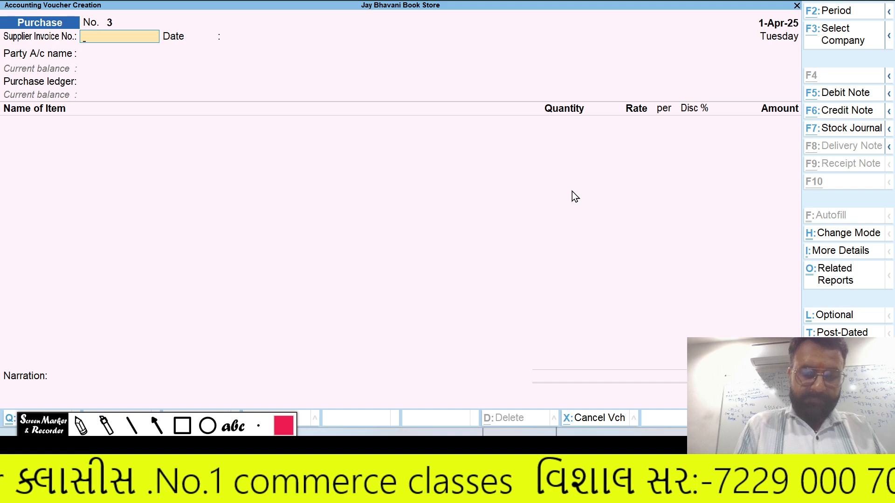
key(alt+F7)
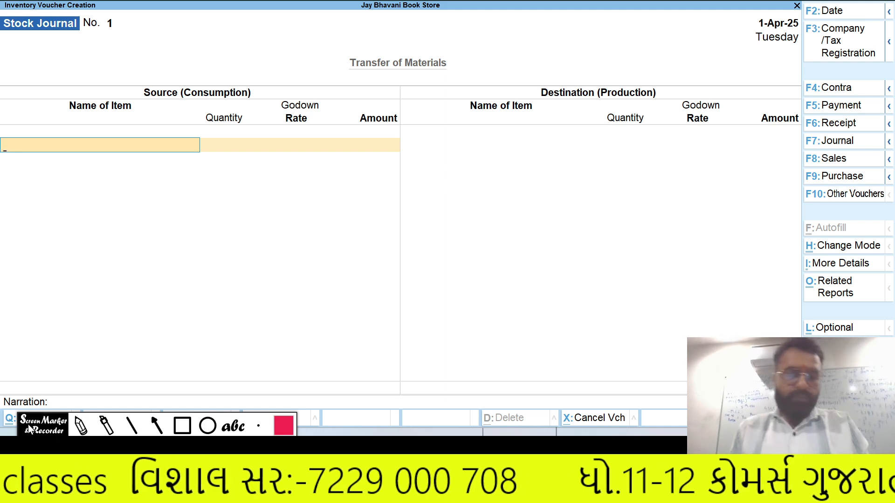
key(alt+Tab)
key(alt+Tab)
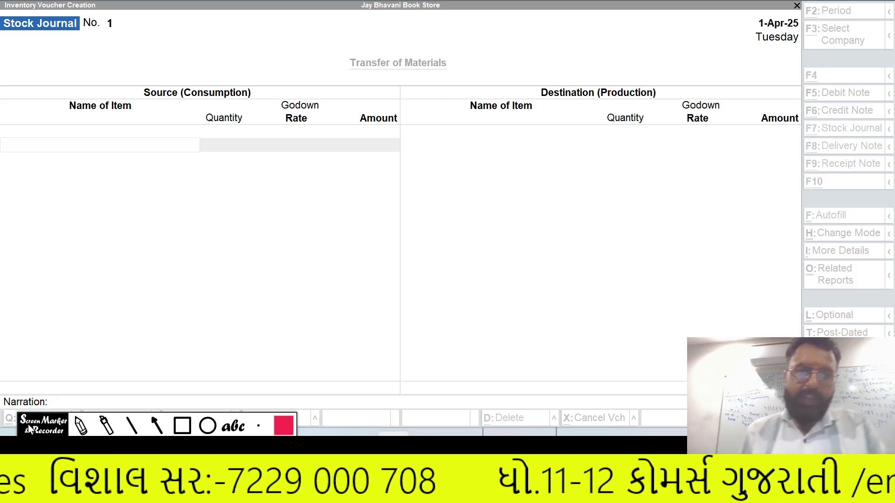
- Enter Tally Book as the first source item from Talaw Gate Godown with a quantity of 10 nos, accepting the suggested rate
text(T)
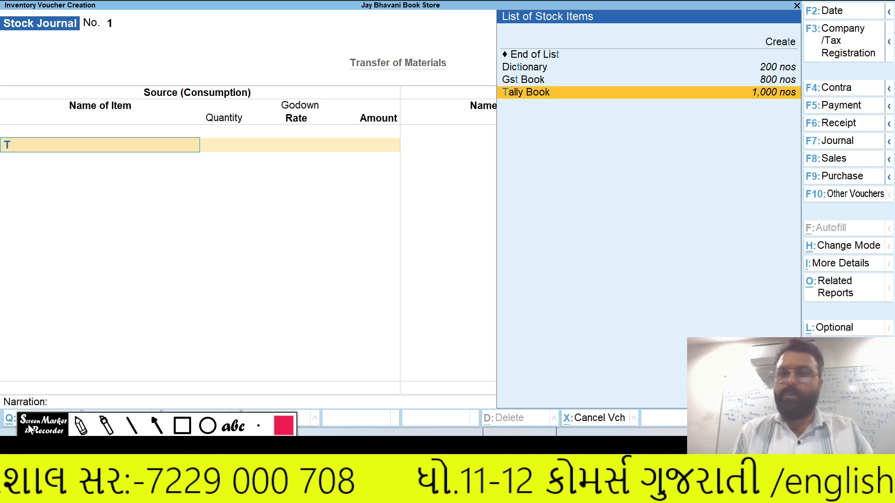
key(Return)
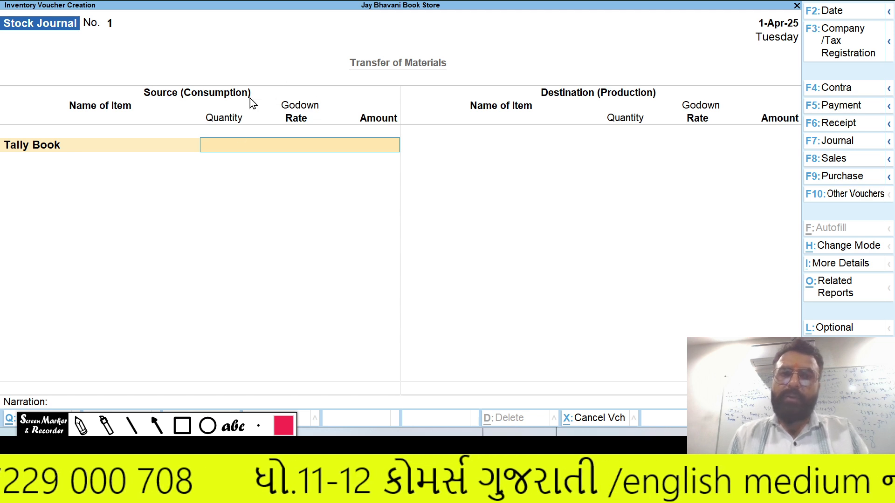
key(alt+Tab)
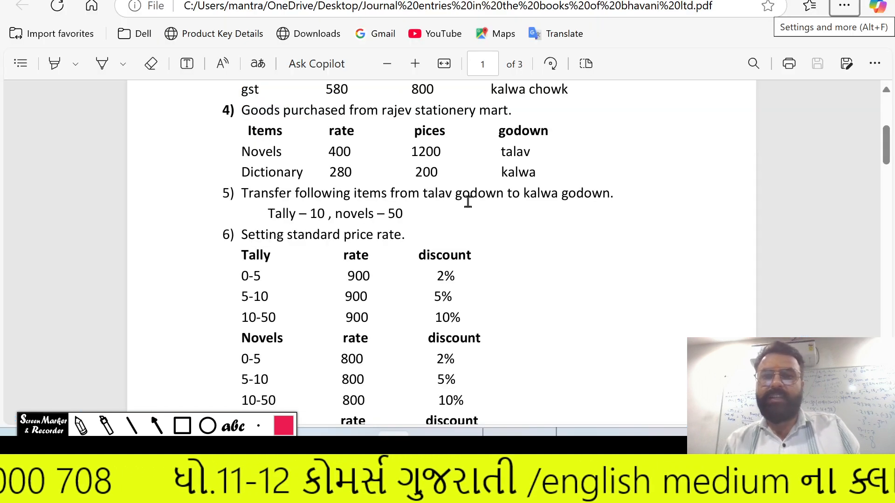
key(alt+Tab)
text(T)
key(Return)
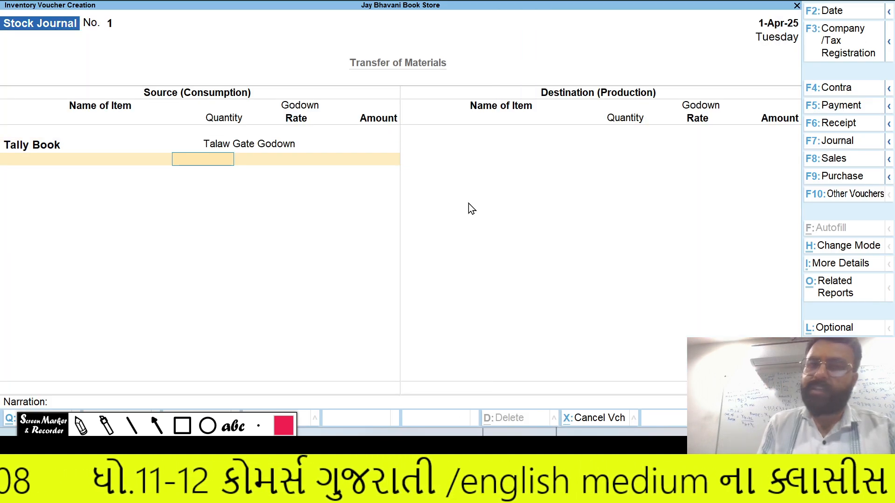
key(alt+Tab)
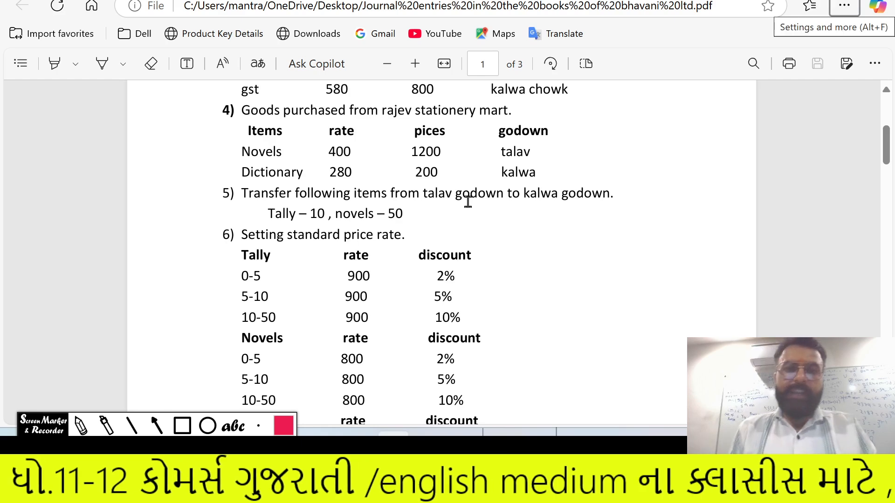
key(alt+Tab)
text(10)
key(Return)
key(Return)
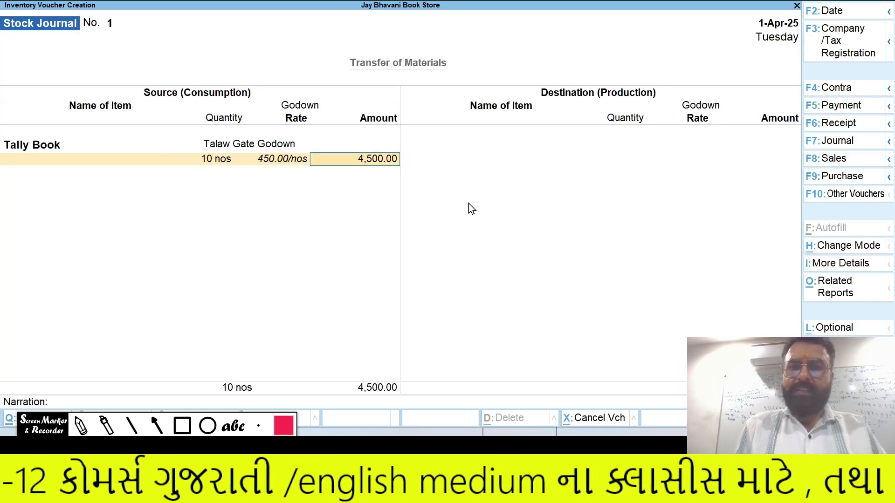
key(Return)
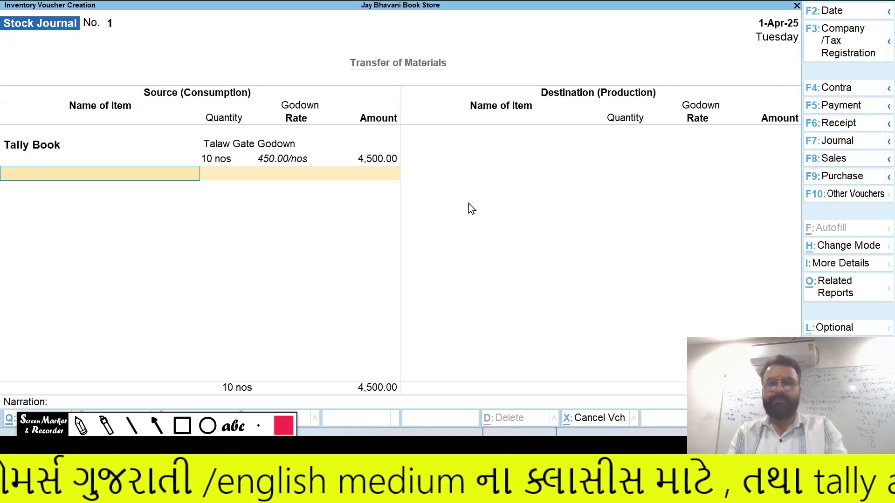
- Add Novel as the second source item from Talaw Gate Godown with a quantity of 50 nos and finish the source list
key(alt+Tab)
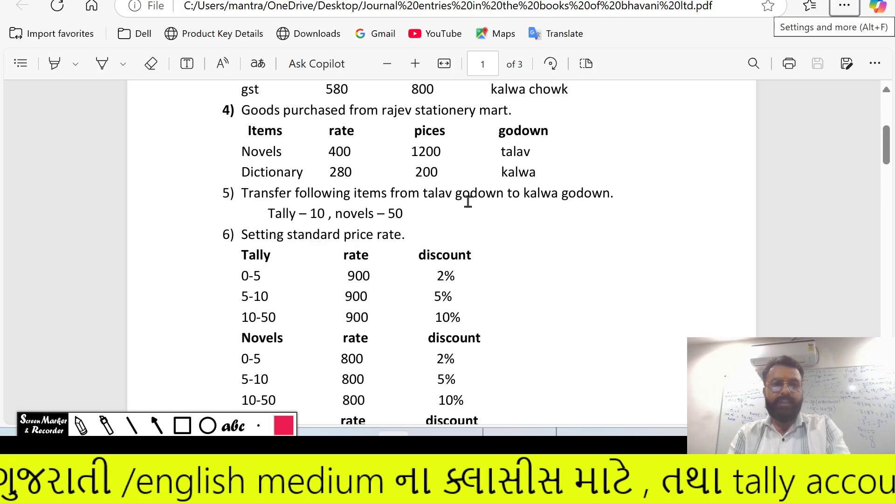
key(alt+Tab)
text(N)
key(Return)
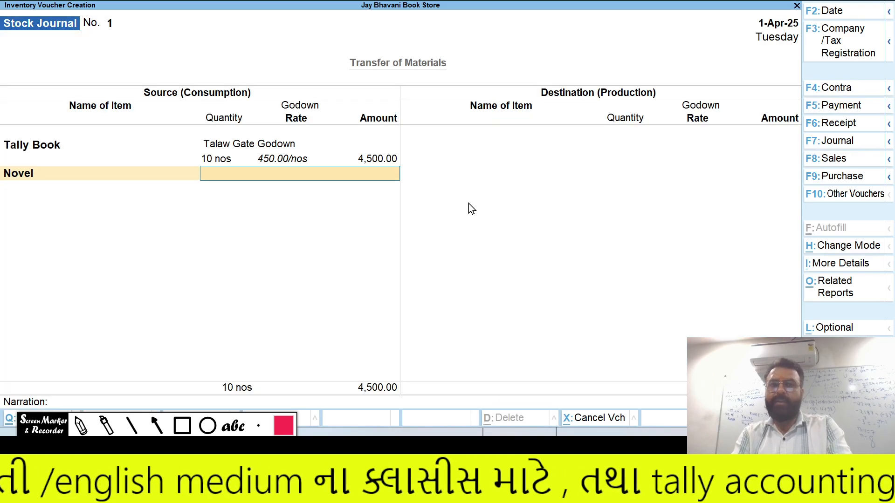
key(alt+Tab)
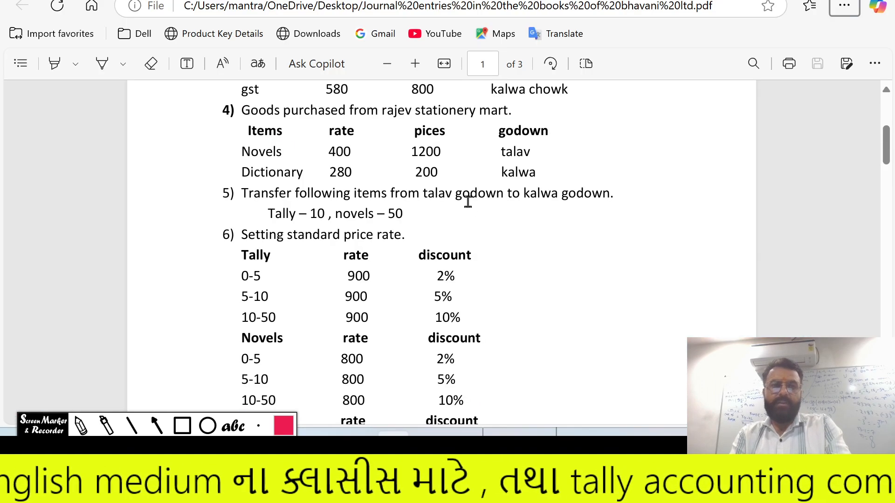
key(alt+Tab)
key(alt+Tab)
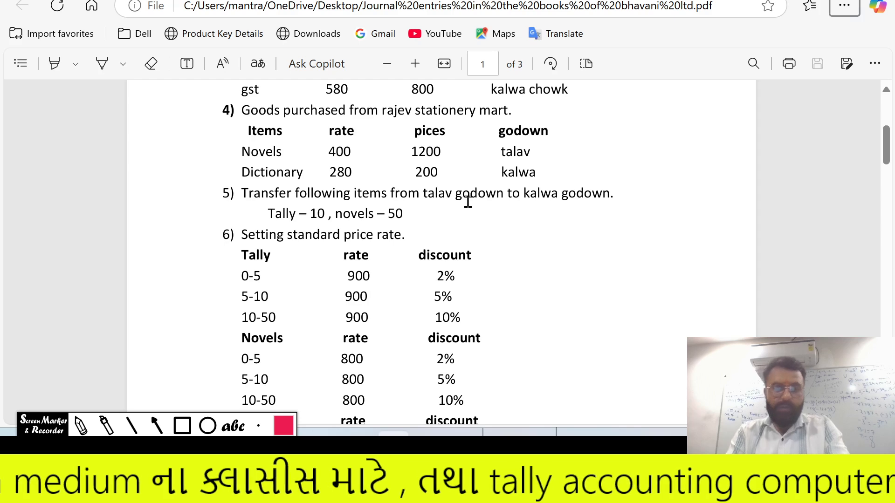
key(alt+Tab)
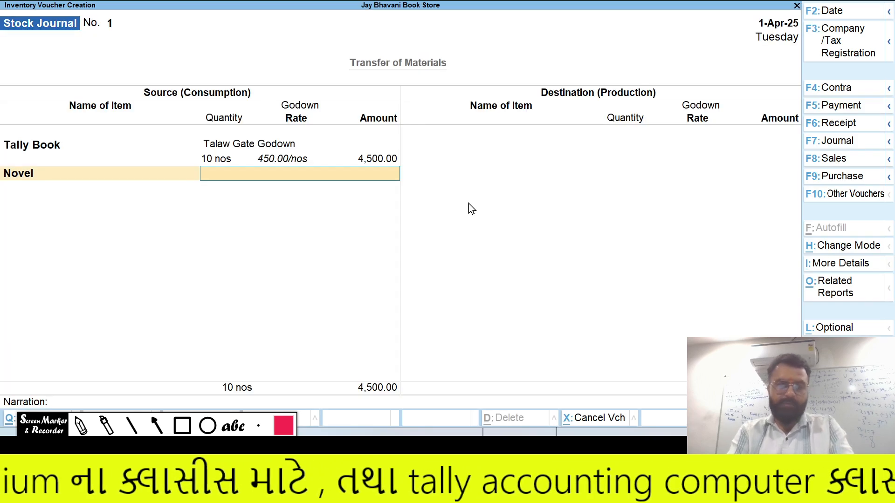
text(T)
key(Return)
key(alt+Tab)
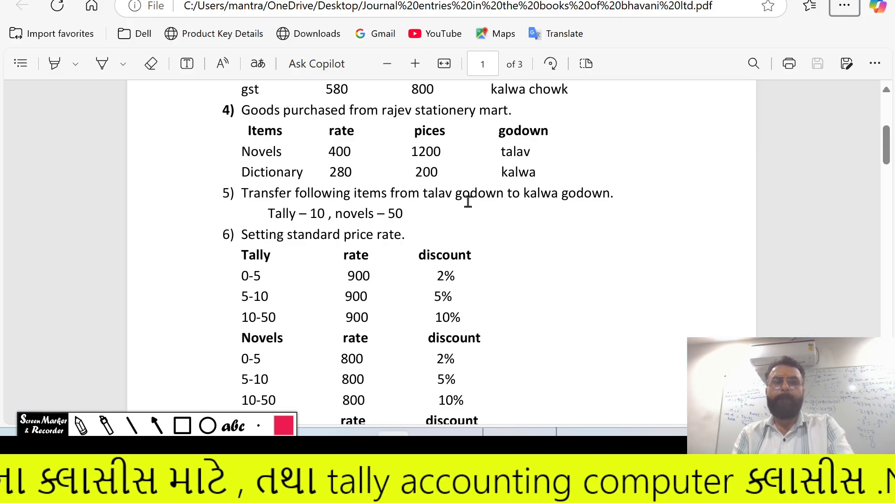
key(alt+Tab)
text(50)
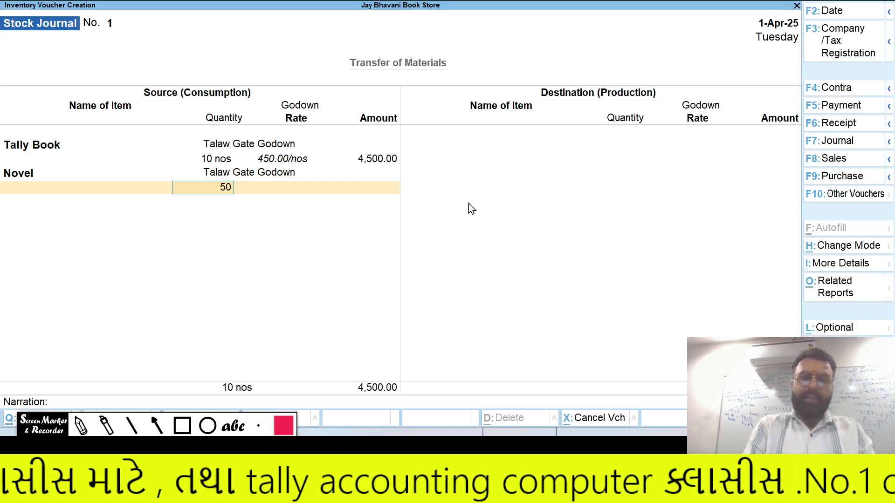
key(Return)
key(Return)
key(Return)
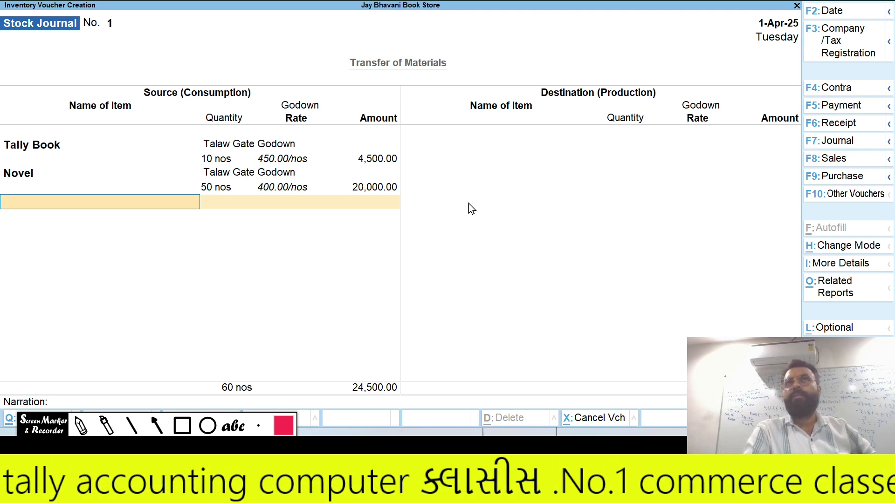
key(Return)
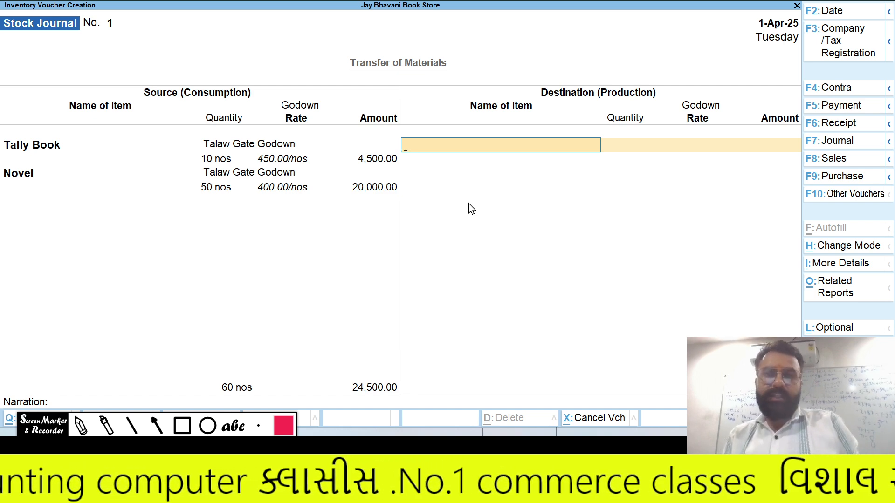
- Enter Tally Book as the first destination item in Kalwa Chowk Godown with a quantity of 10 nos, accepting the suggested rate
text(T)
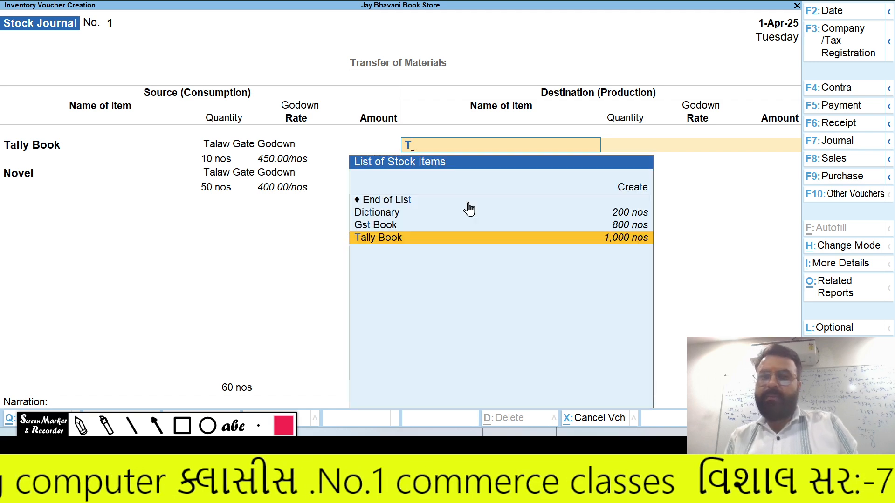
key(Return)
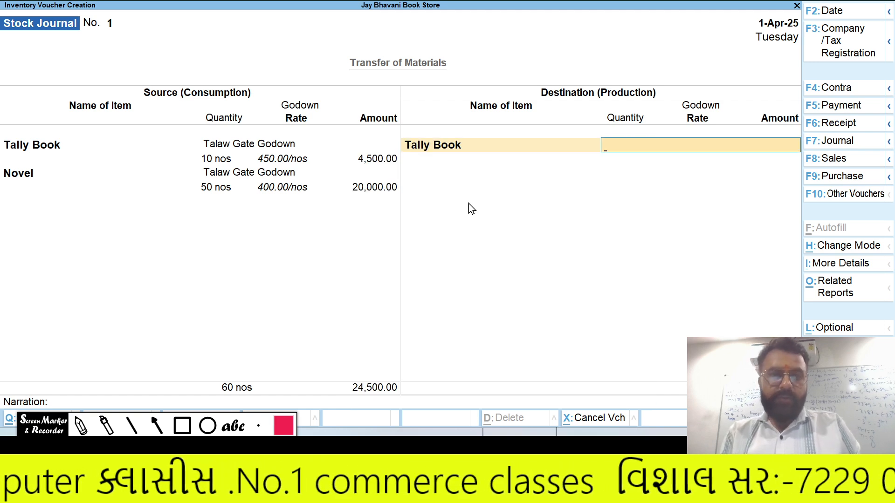
text(K)
key(Return)
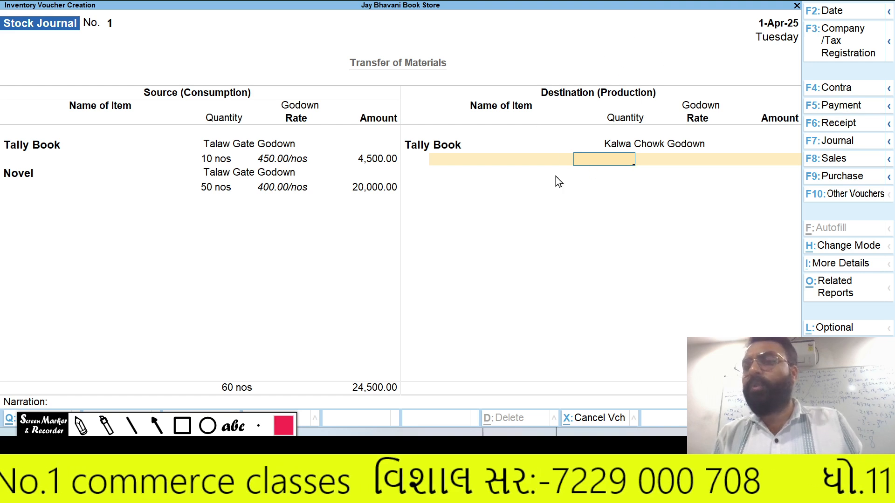
text(10)
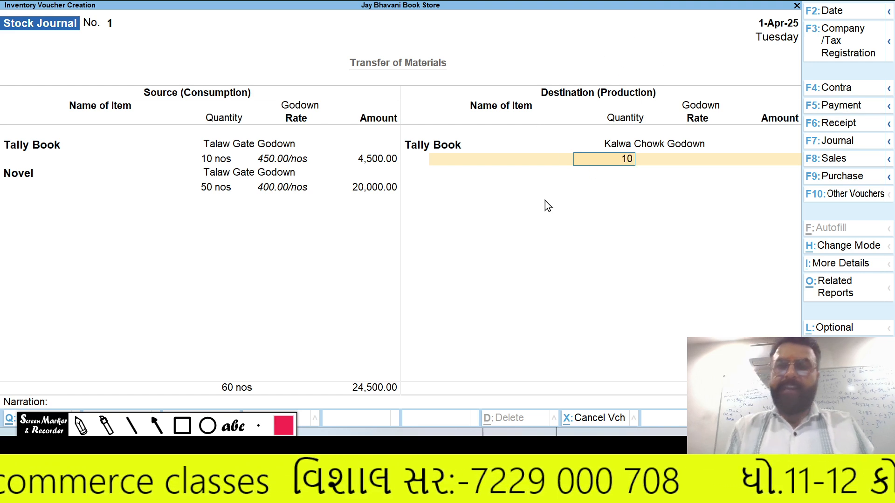
key(Return)
key(Return)
key(Return)
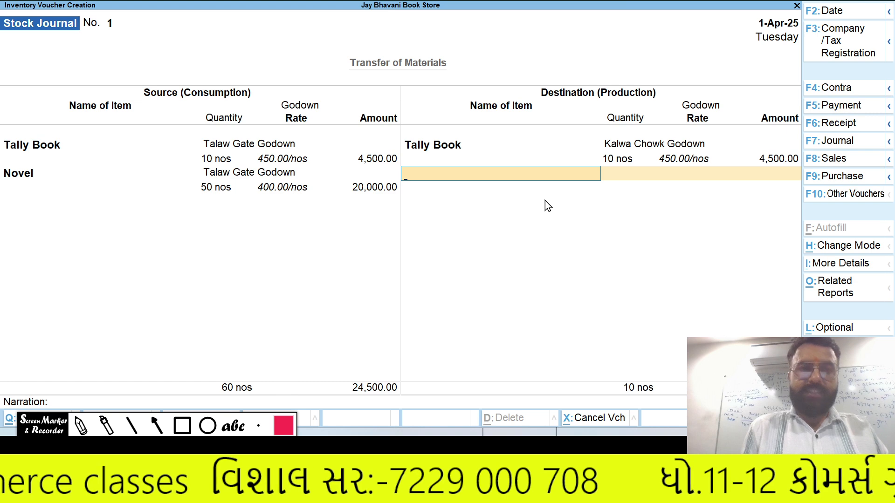
- Add Novel as the second destination item in Kalwa Chowk Godown with a quantity of 50 nos and finish the destination list
text(N)
key(Return)
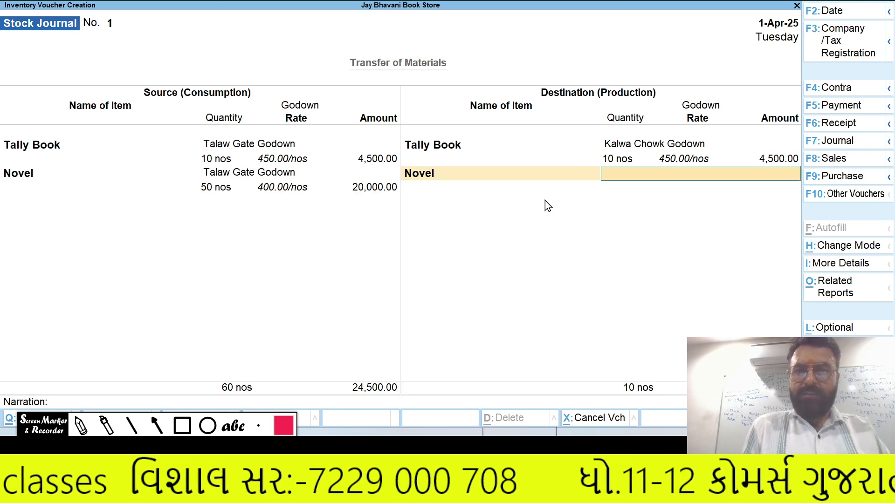
text(K)
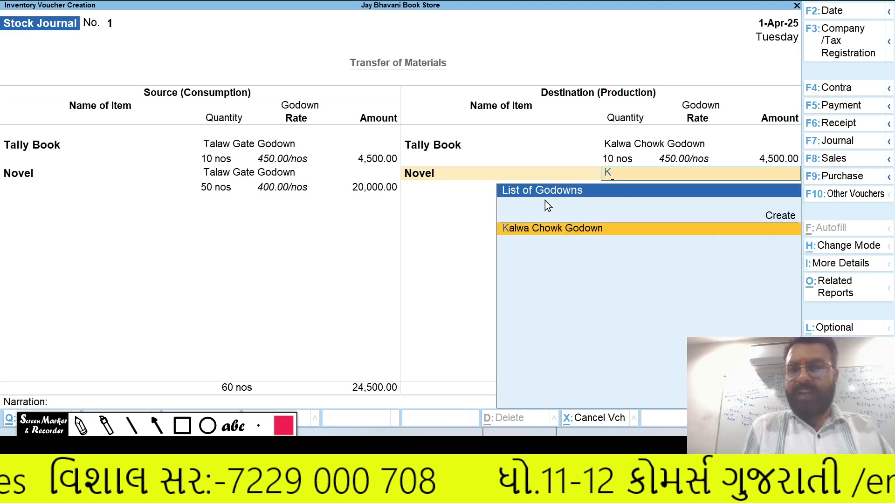
key(Return)
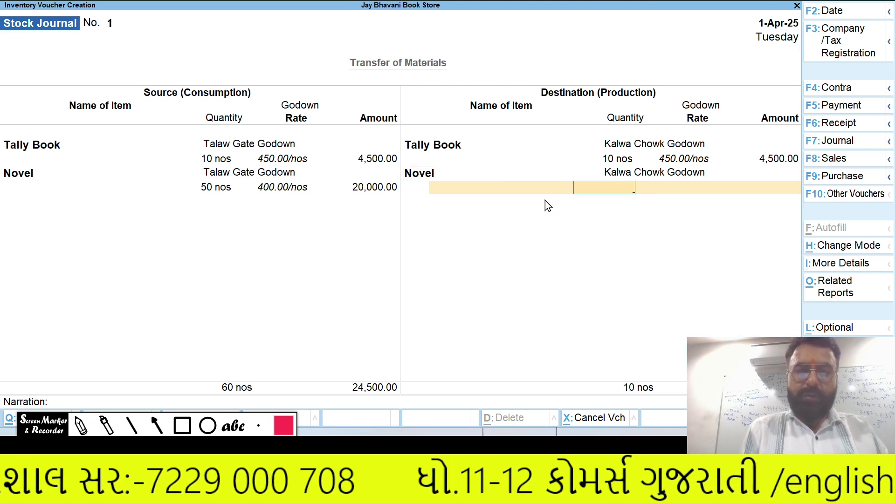
text(50)
key(Return)
key(Return)
key(Return)
key(Return)
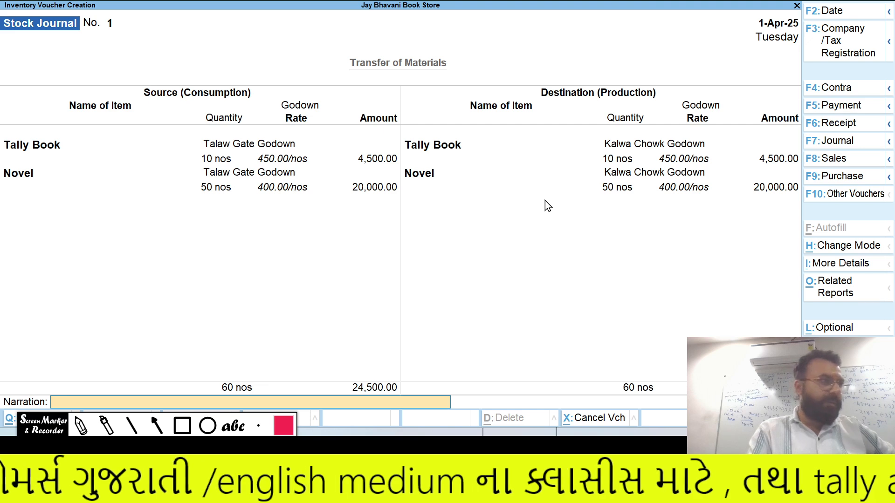
- Save the stock journal without a narration, leave voucher entry and switch to the journal entries PDF
key(Return)
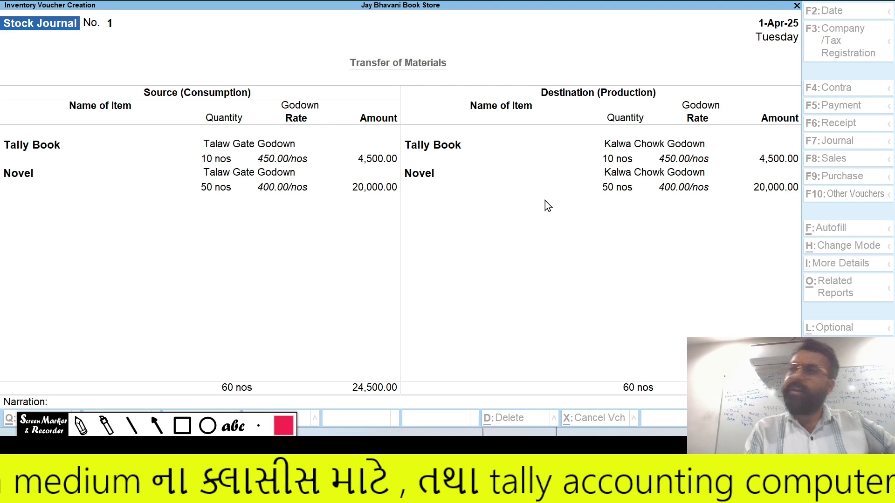
key(Return)
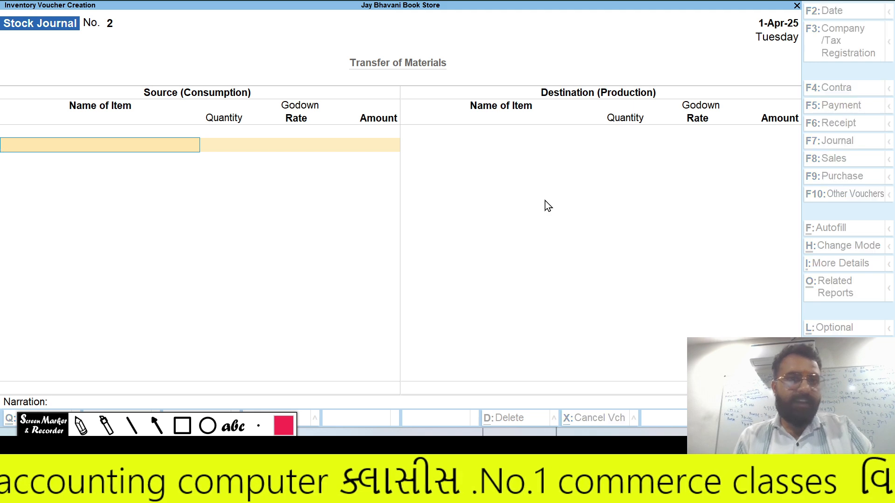
key(Escape)
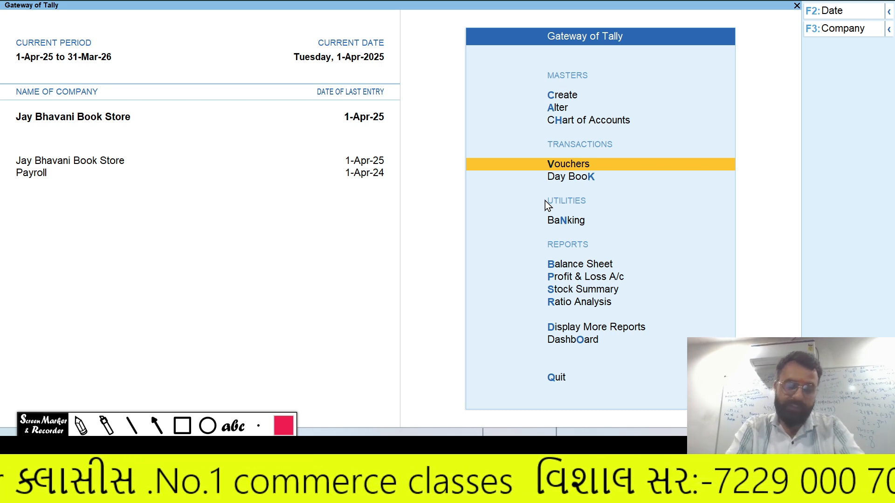
key(alt+Tab)
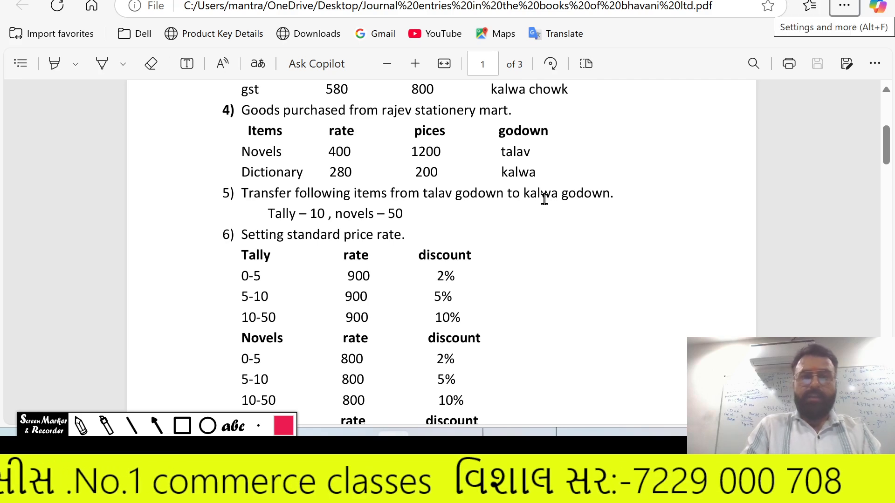
- Switch from the PDF's standard price rates to TallyPrime and create a company price level named Customers
scroll(544, 198, down, 2)
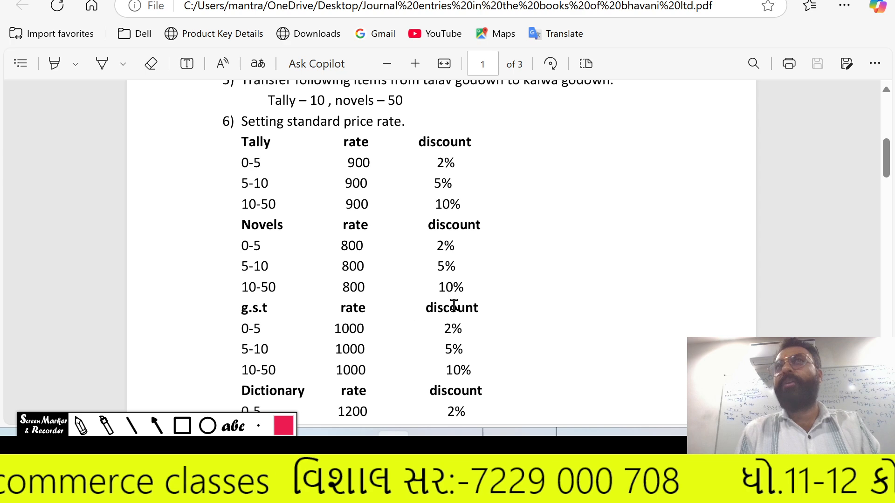
key(alt+Tab)
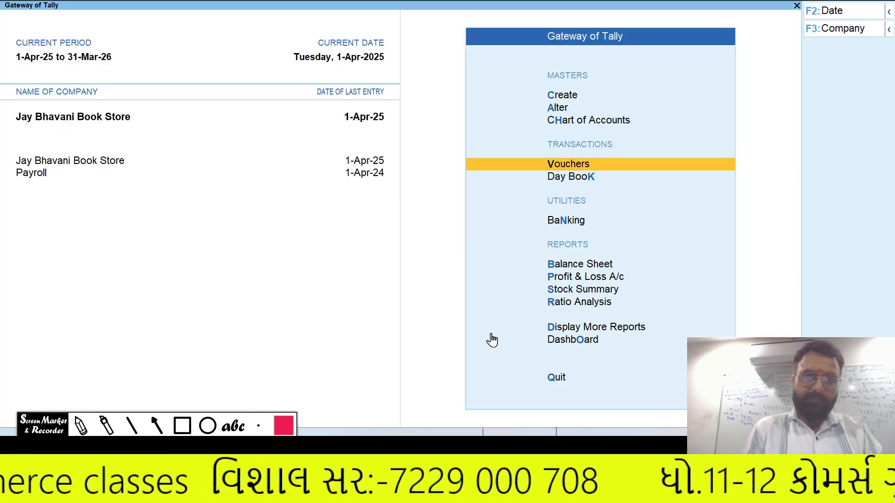
key(Up)
key(Up)
key(Up)
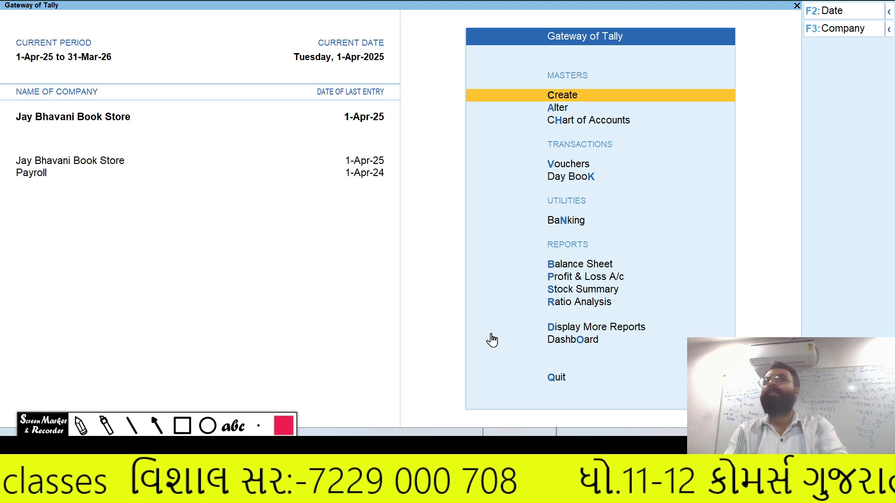
key(Return)
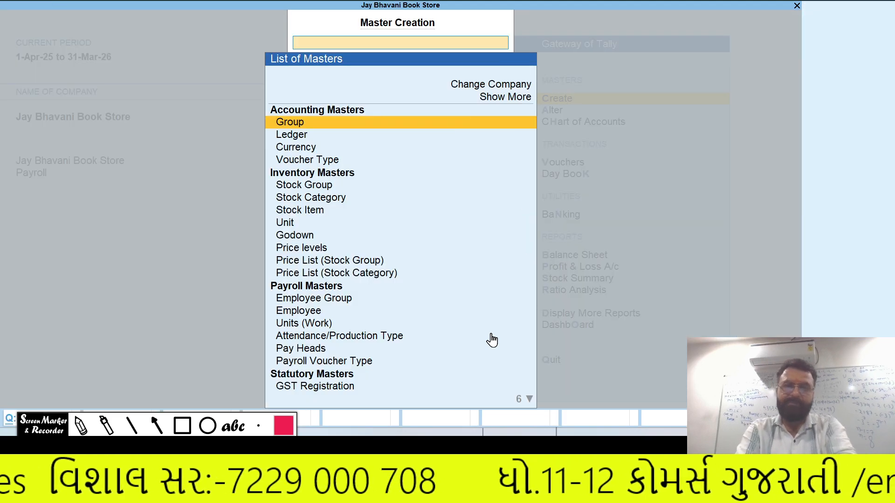
key(Down)
key(Down)
key(Down)
key(Down)
key(Down)
key(Down)
key(Down)
key(Down)
key(Down)
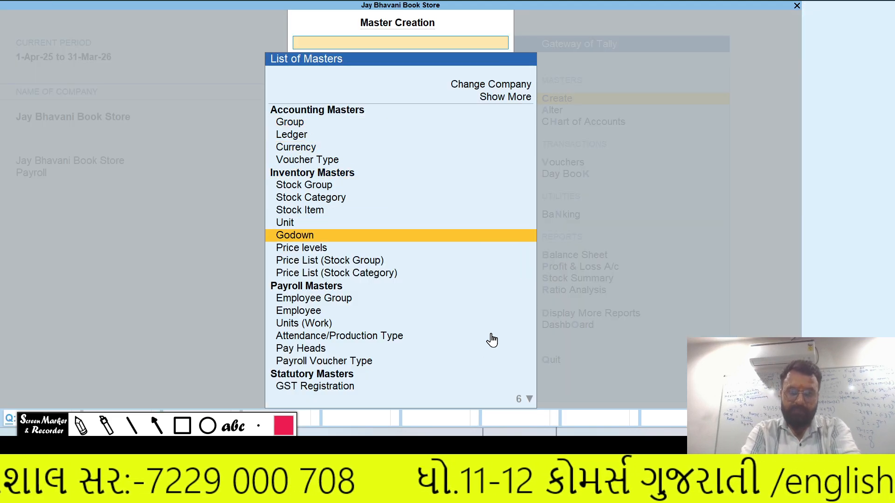
key(Return)
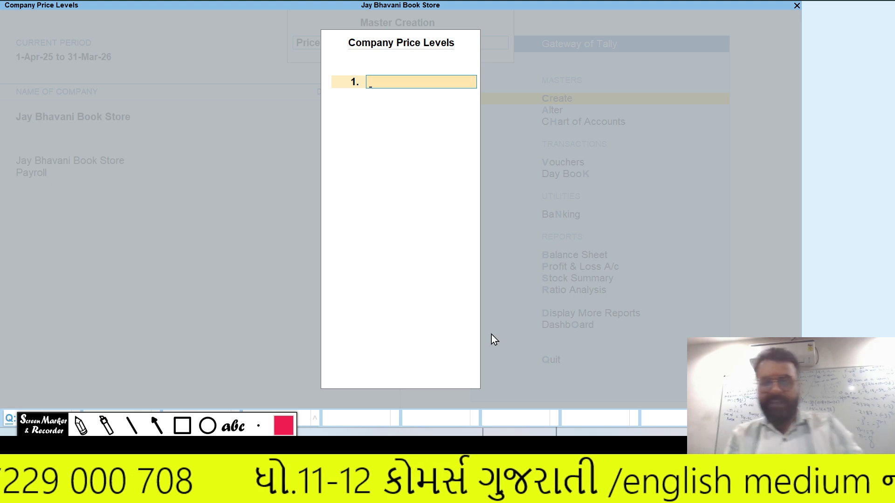
text(Customers)
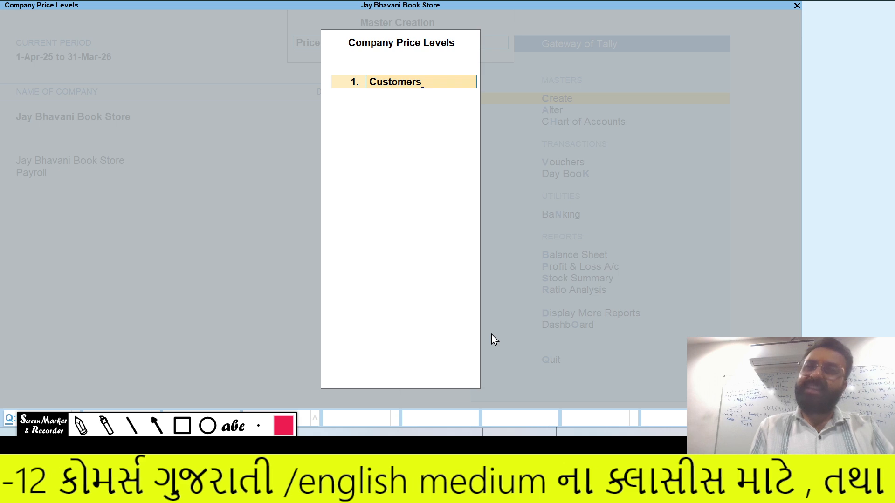
key(Return)
key(Return)
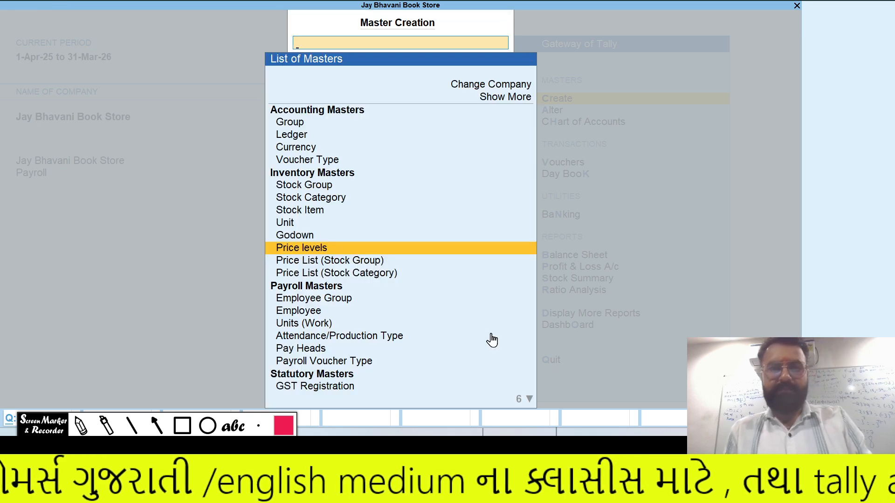
key(Up)
key(Down)
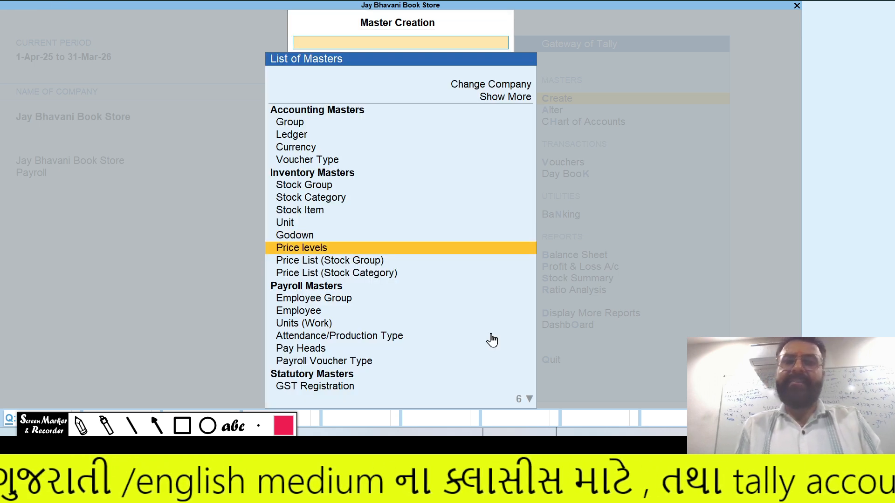
key(Down)
key(Return)
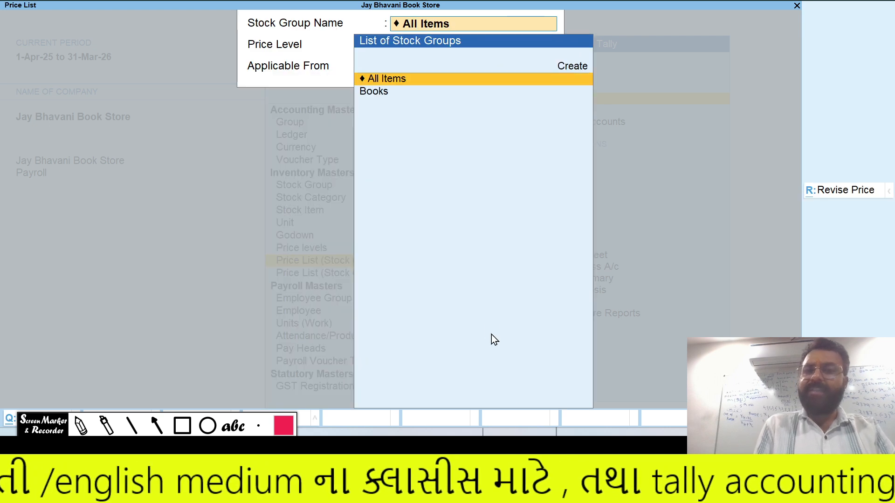
key(Return)
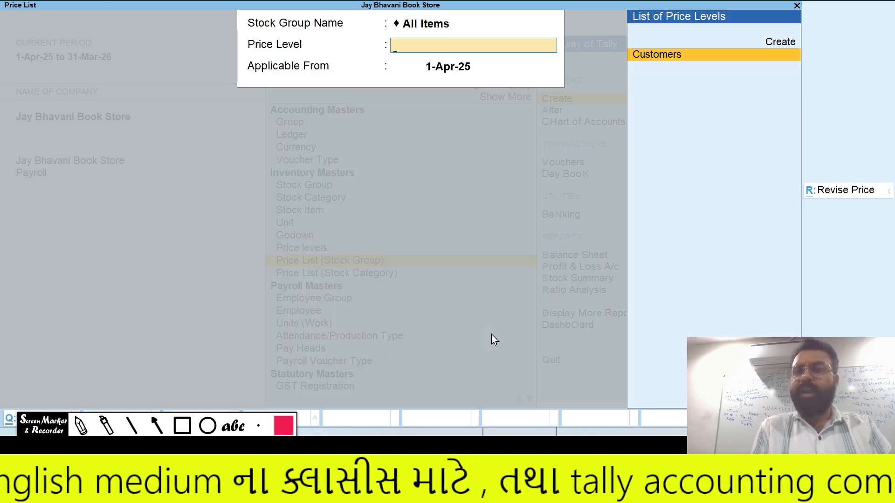
key(Return)
key(Return)
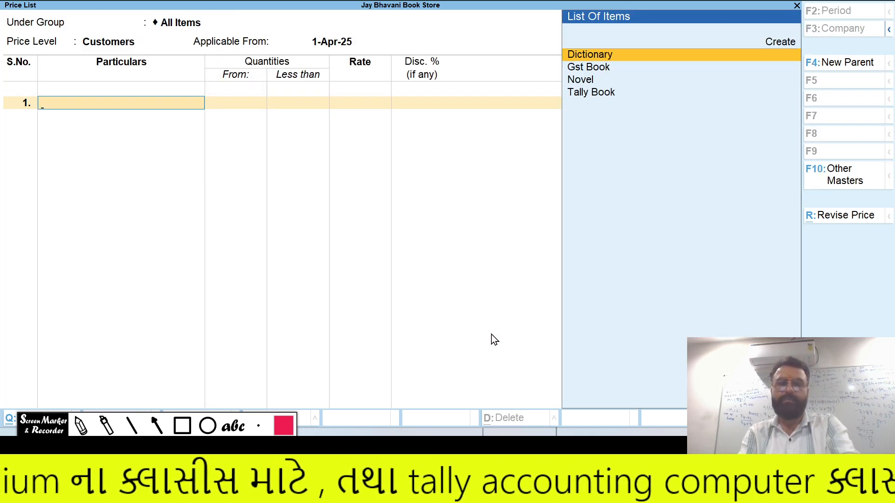
key(Escape)
key(Escape)
key(Escape)
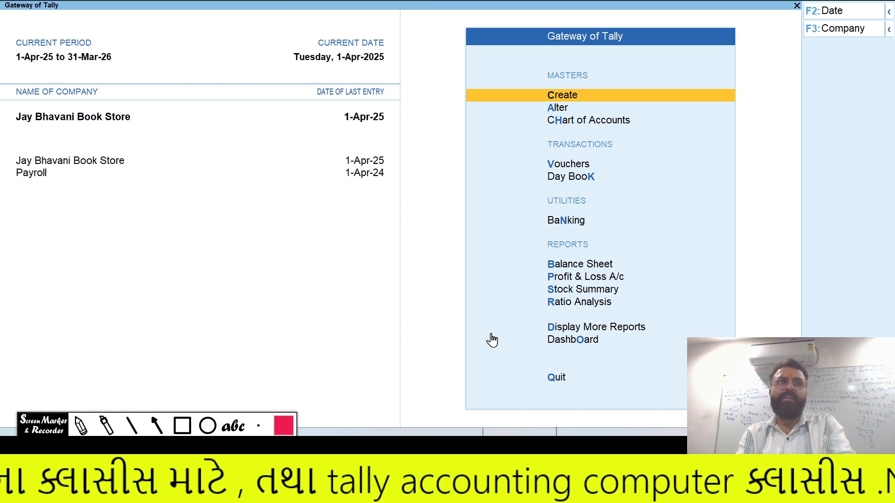
- Open a stock-group price list for All Items at the Customers price level, applicable from 1-Apr-25
key(Return)
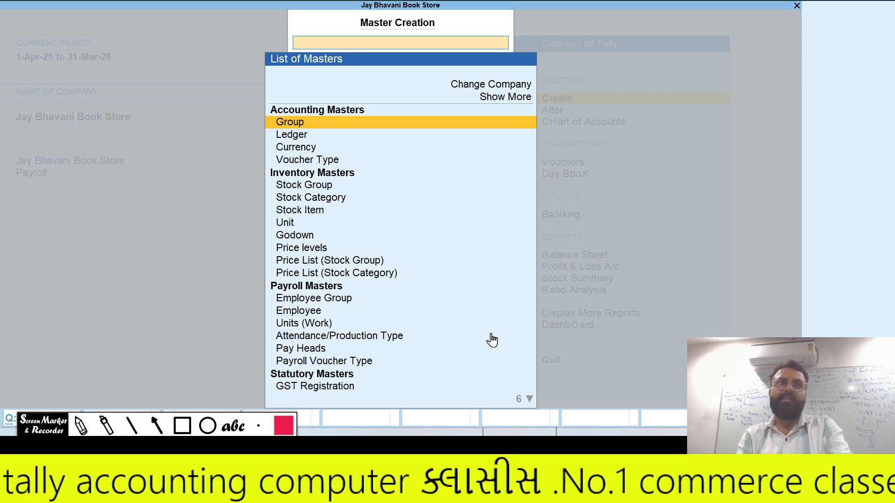
key(Down)
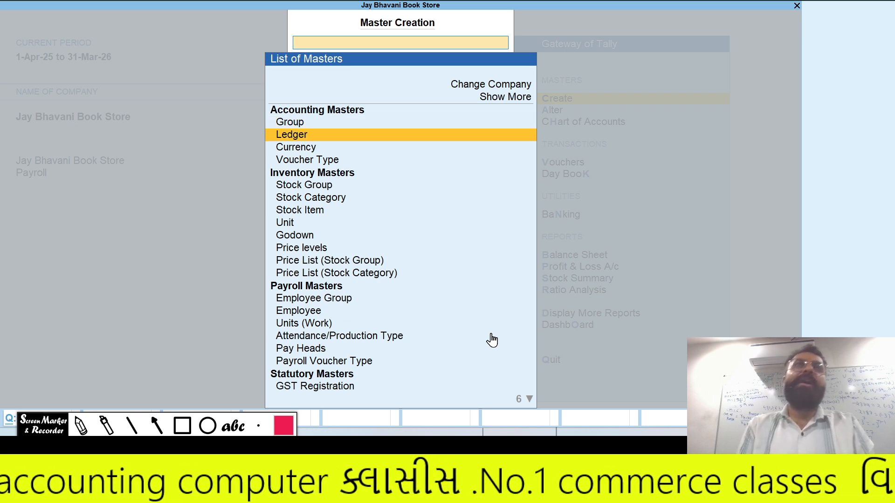
key(Down)
key(Down)
key(Down)
key(Down)
key(Down)
key(Down)
key(Down)
key(Down)
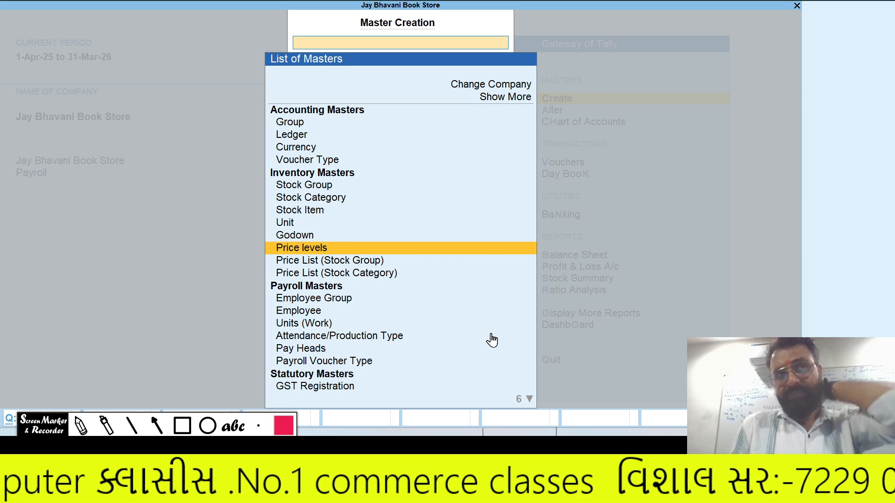
key(Down)
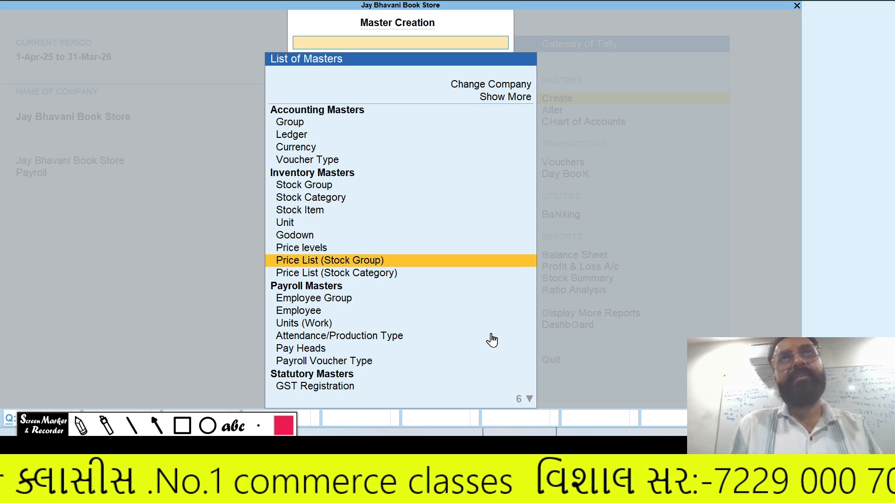
key(Return)
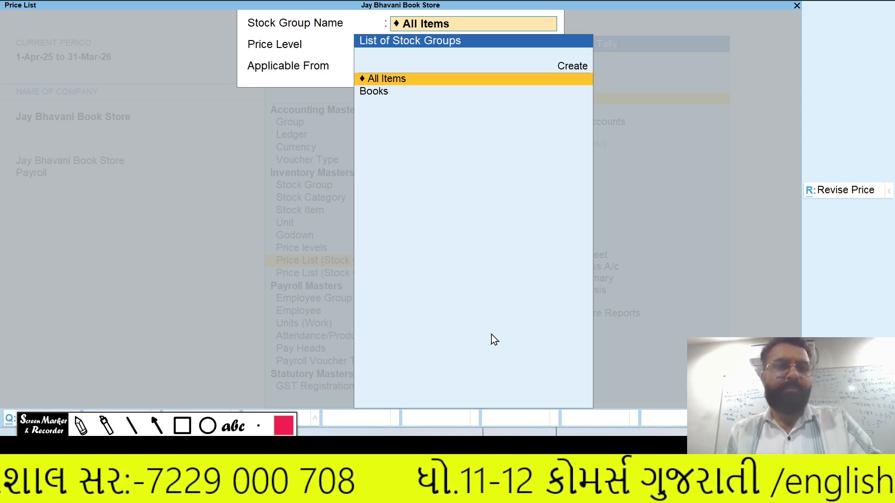
key(Return)
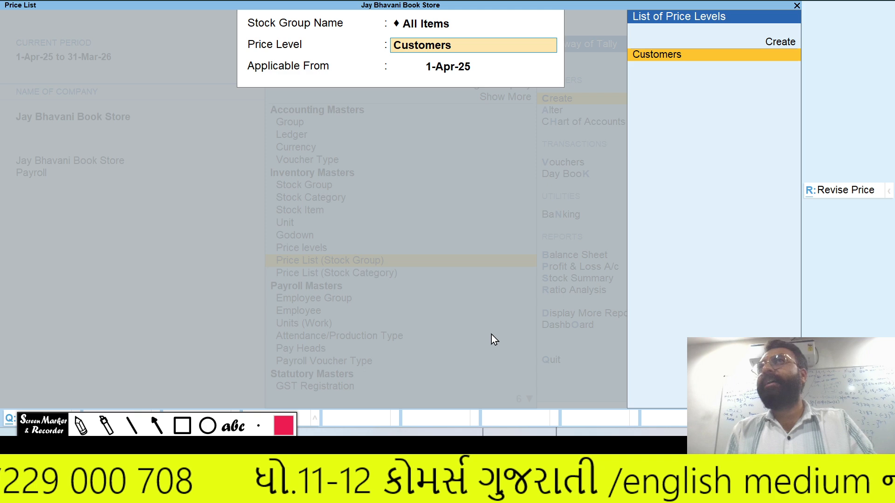
key(Return)
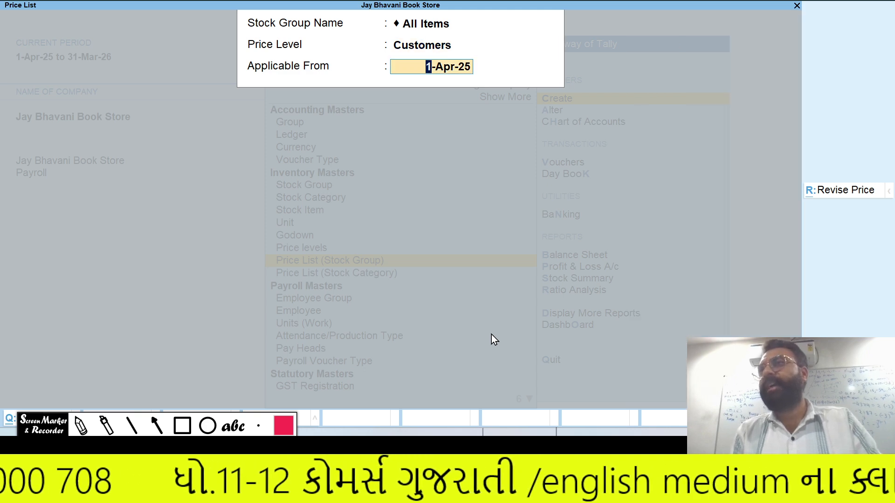
key(Return)
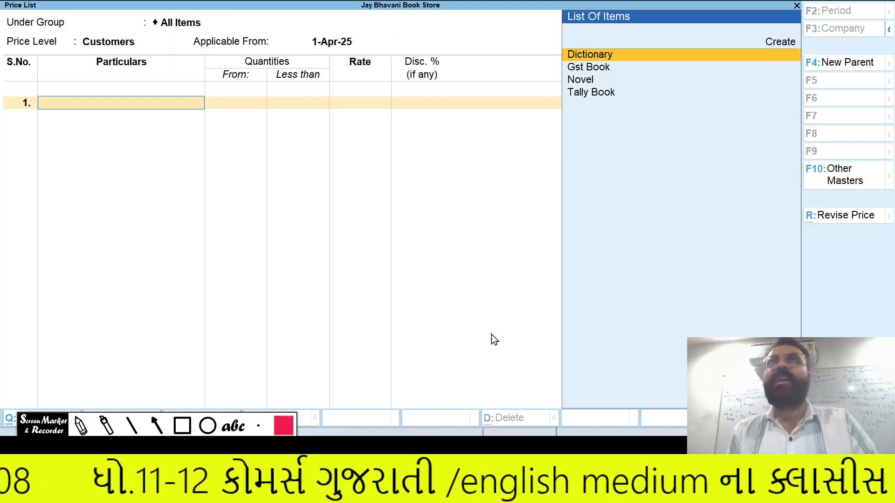
- Add Tally Book to the price list following the PDF, with quantities less than 5 nos at rate 900 and 2% discount
key(alt+Tab)
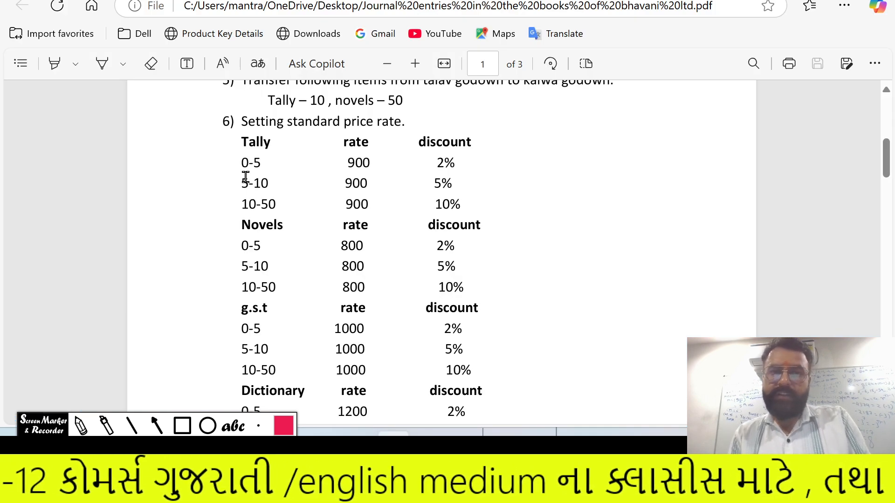
key(alt+Tab)
text(T)
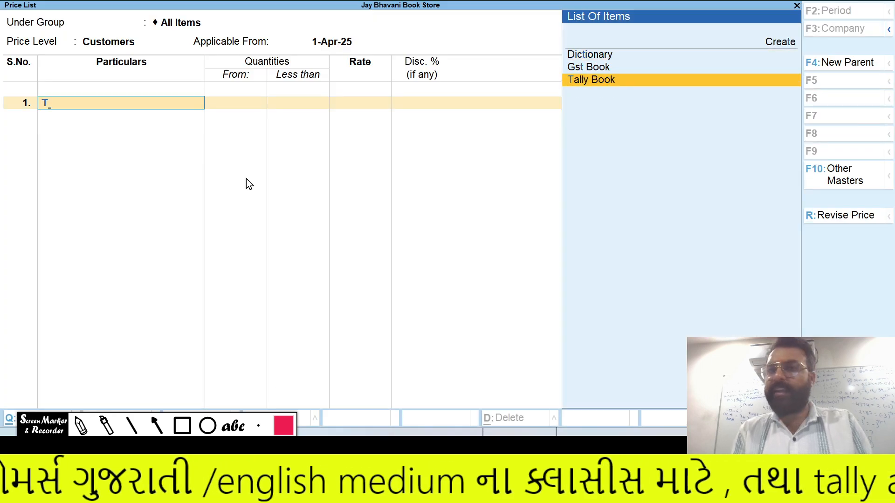
key(Return)
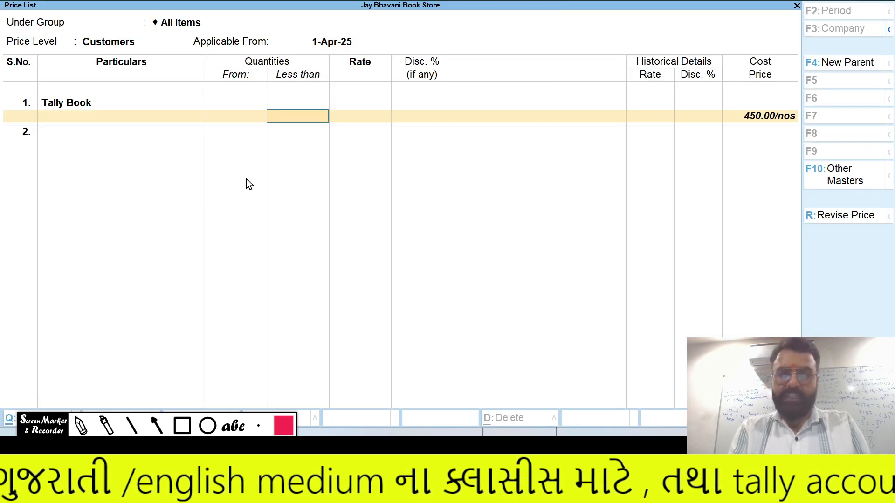
text(5)
key(Return)
key(alt+Tab)
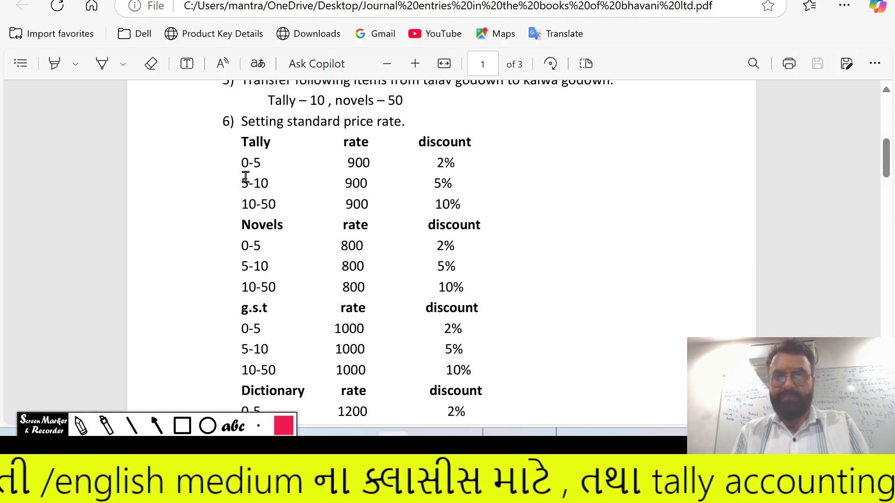
key(alt+Tab)
text(90)
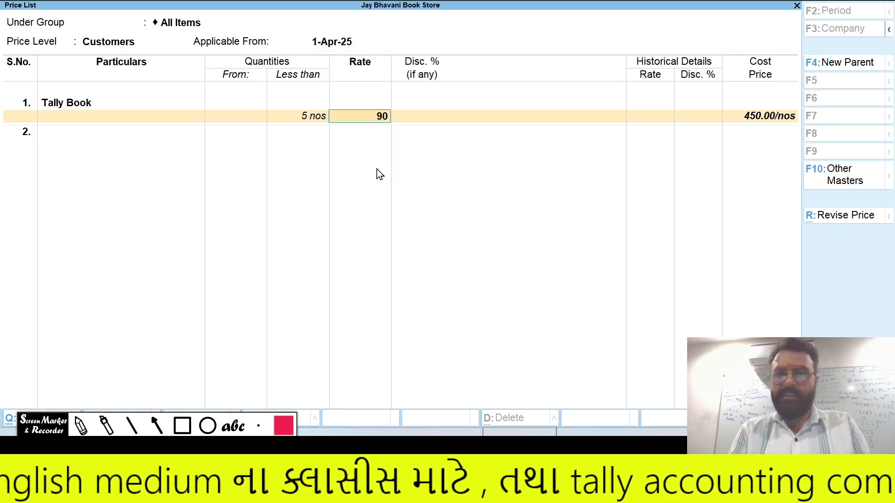
text(0)
key(Return)
key(alt+Tab)
key(alt+Tab)
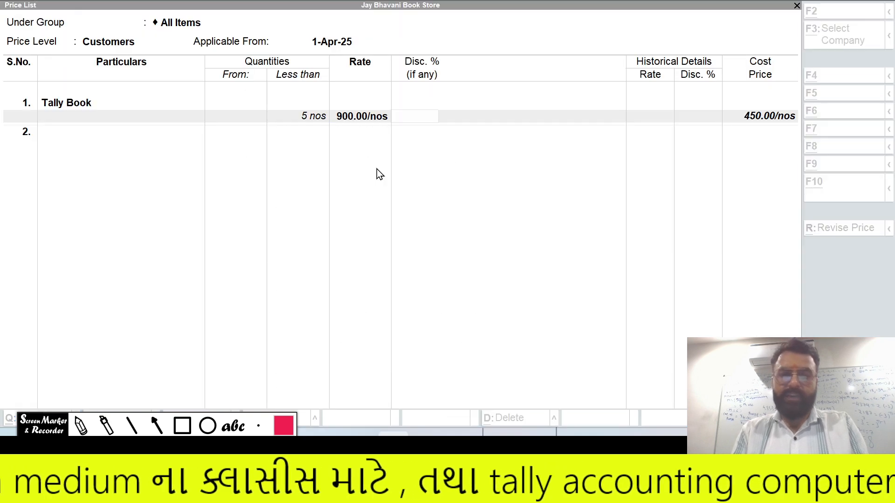
text(2)
key(Return)
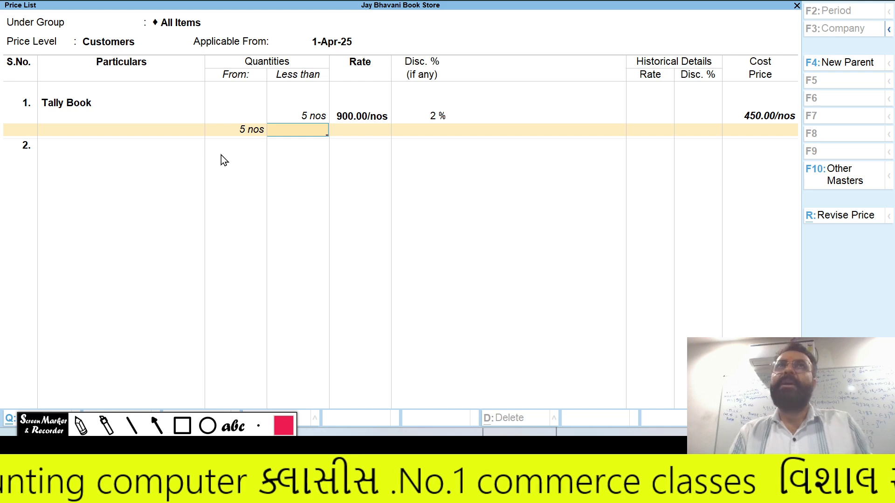
- Add the Tally Book slab from 5 to less than 10 nos at rate 900 with 5% discount and switch to the PDF
key(alt+Tab)
key(alt+Tab)
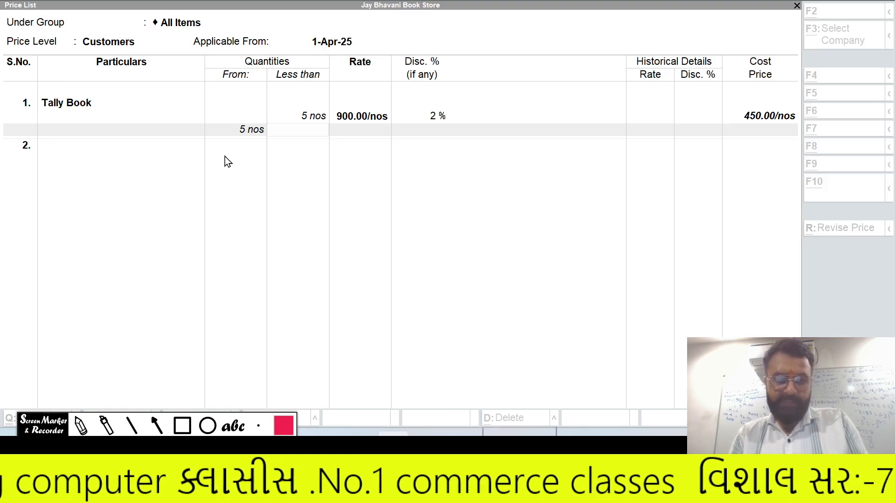
text(10)
key(Return)
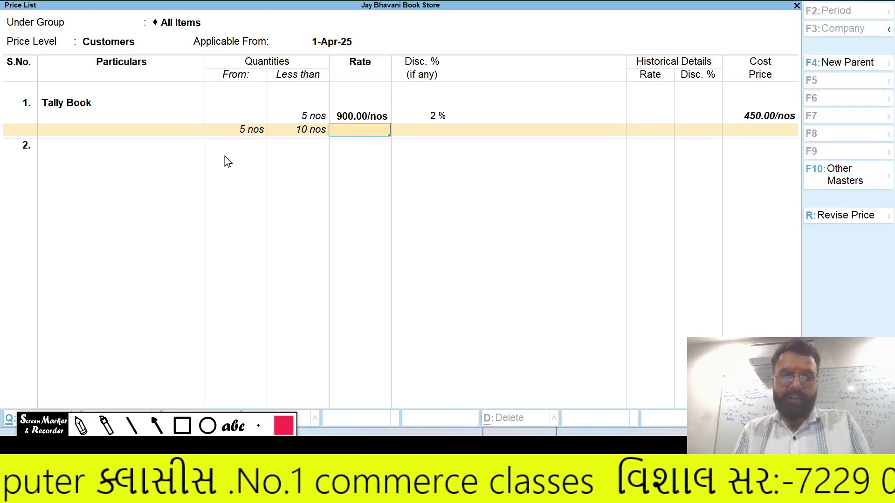
key(alt+Tab)
key(alt+Tab)
text(900)
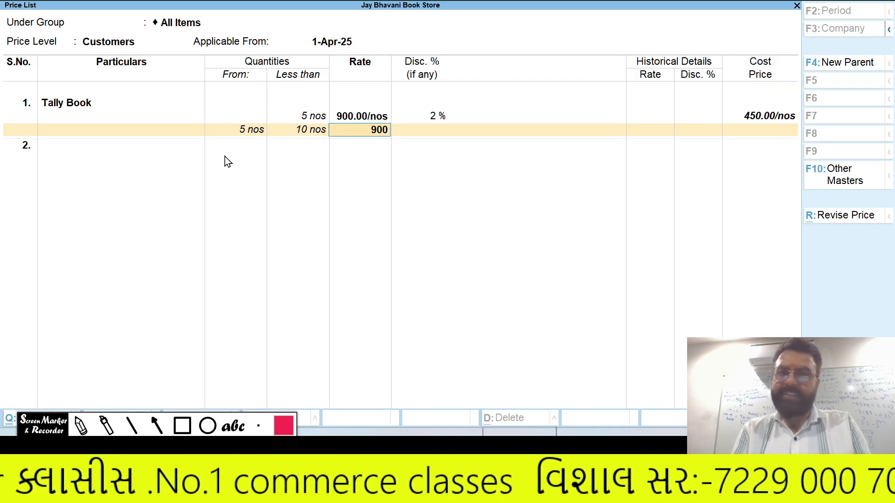
key(Return)
key(alt+Tab)
key(alt+Tab)
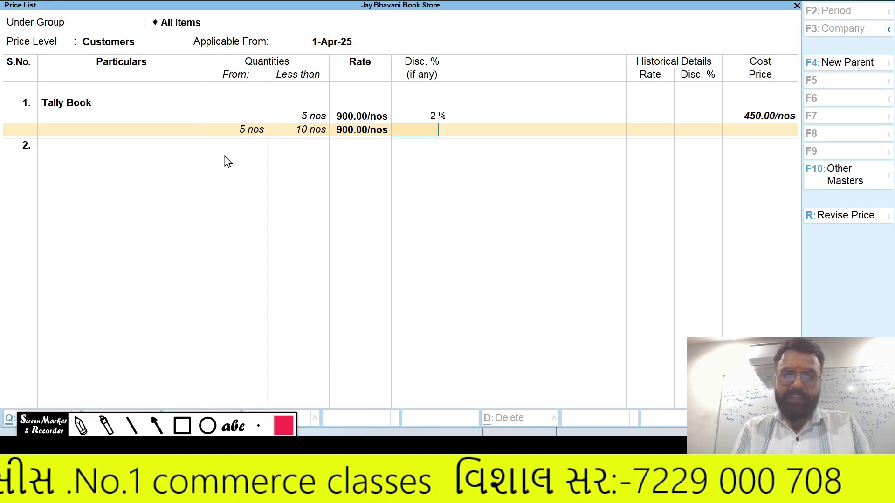
text(5)
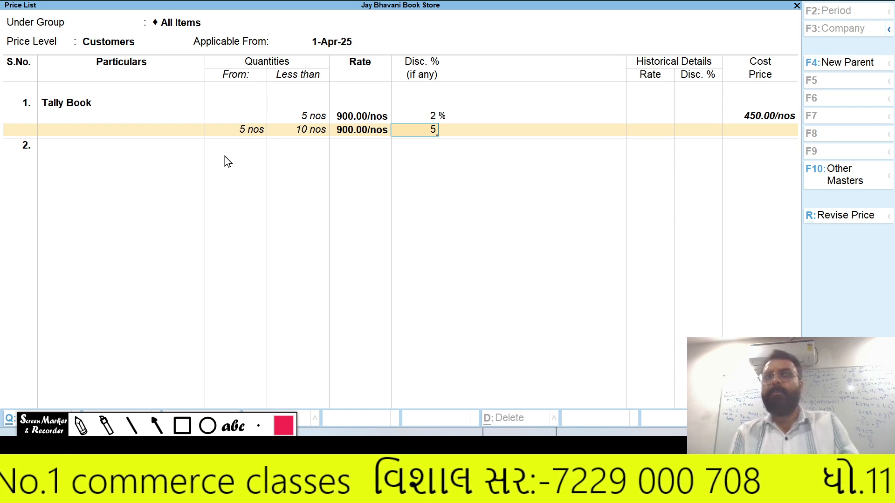
key(Return)
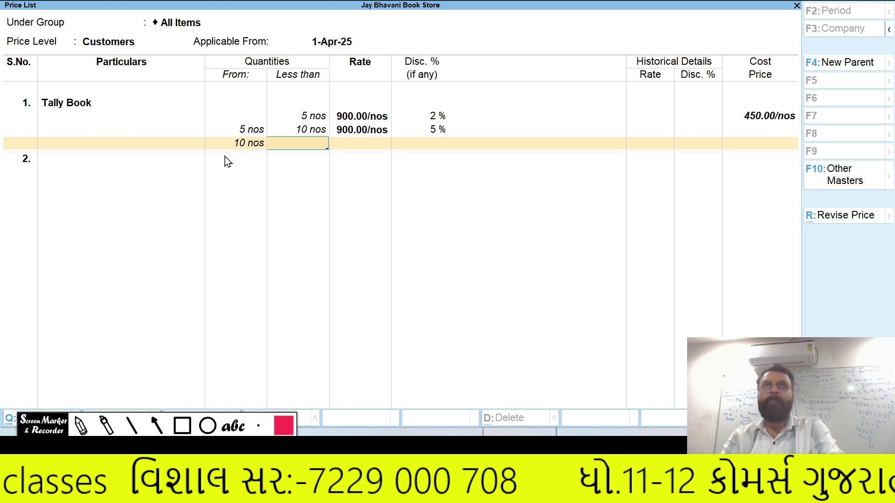
key(alt+Tab)
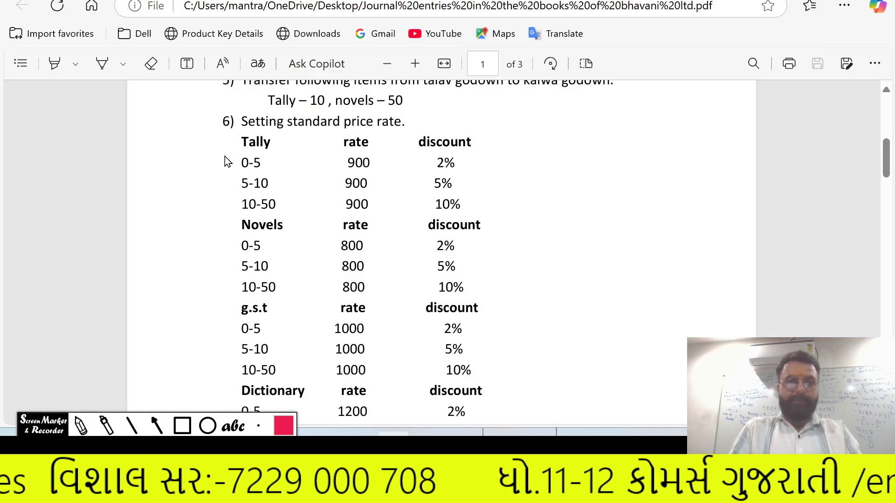
- Switch to TallyPrime and add the Tally Book slab from 10 to less than 50 nos at rate 900 with 10% discount, following the PDF
key(alt+Tab)
text(50)
key(Return)
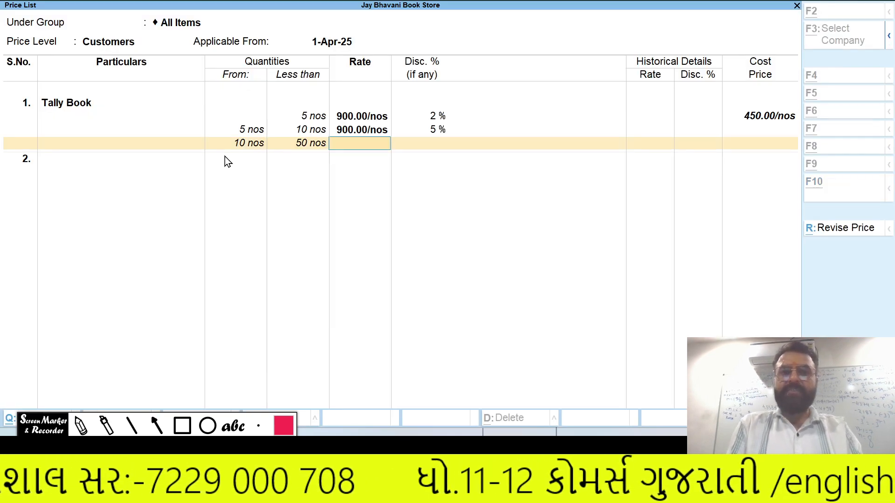
key(alt+Tab)
key(alt+Tab)
text(900)
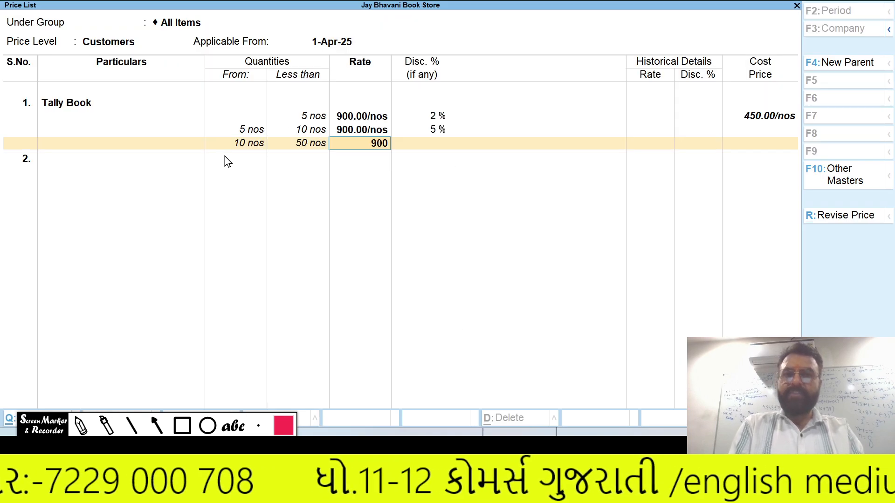
key(Return)
key(alt+Tab)
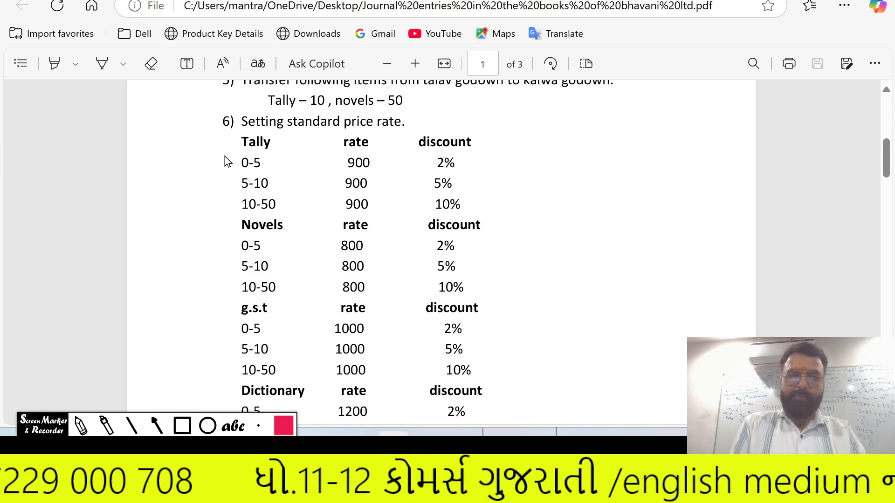
key(alt+Tab)
text(10)
key(Return)
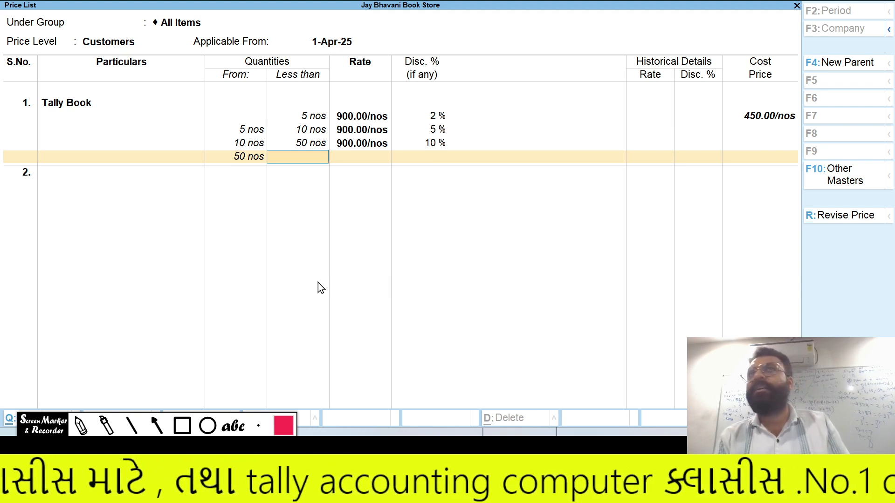
- Leave the Tally Book slab from 50 nos blank and add Novel as the price list's second item, checking the order in the PDF
key(Return)
key(Return)
key(Return)
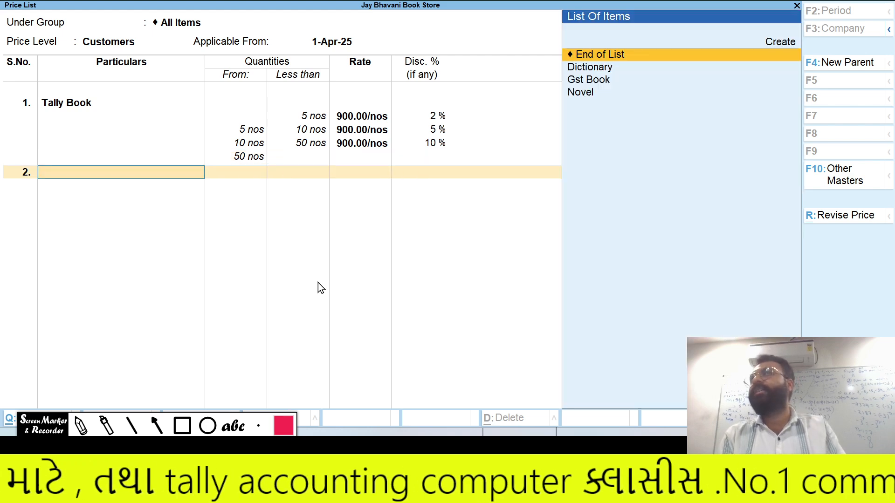
key(Down)
key(Down)
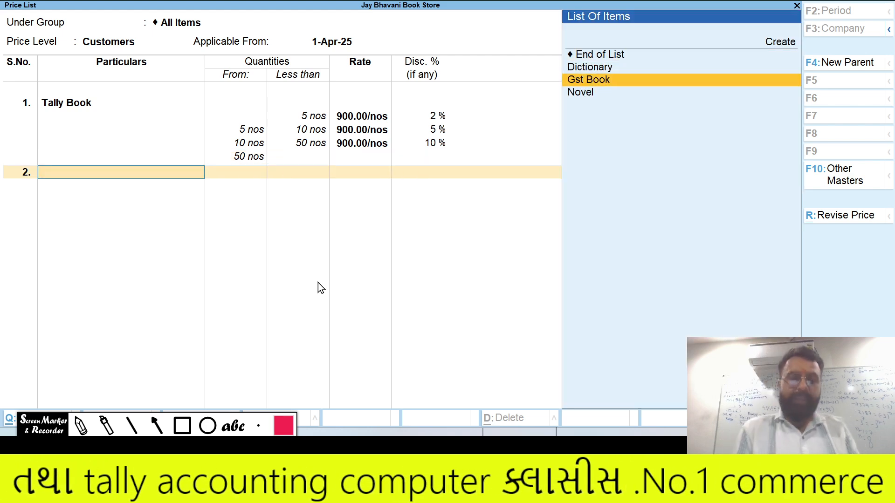
key(alt+Tab)
key(alt+Tab)
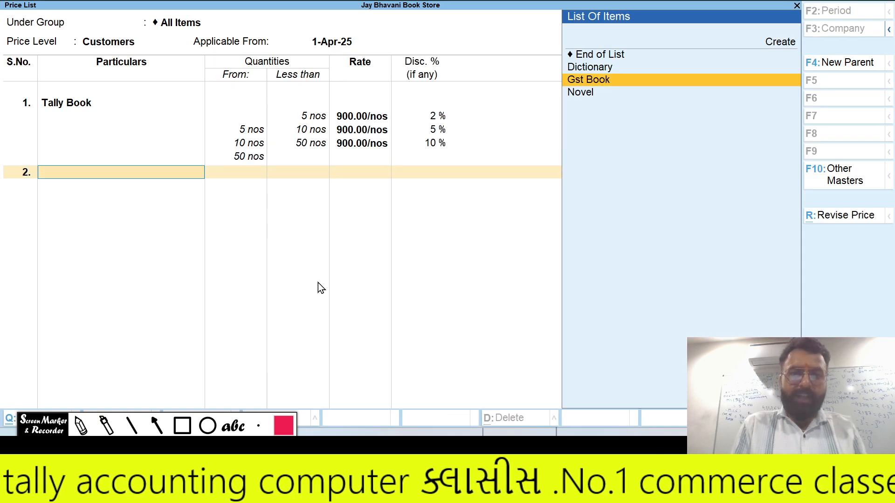
key(Down)
key(Return)
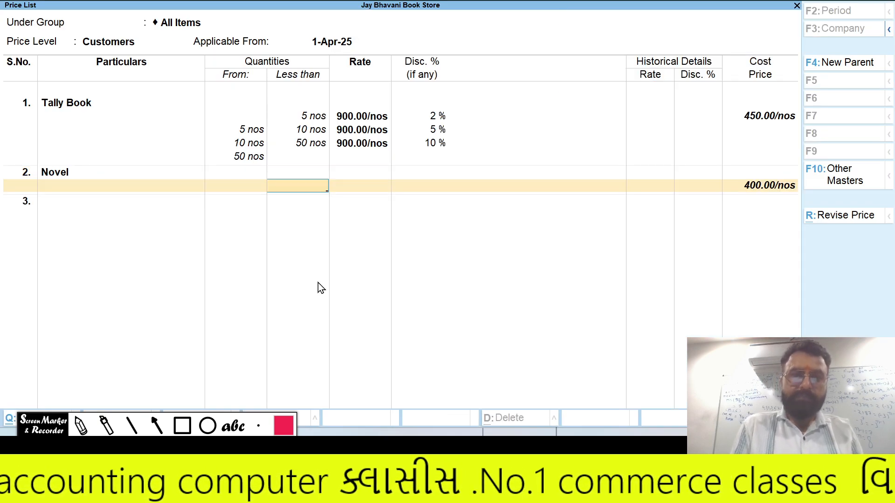
- Price Novel quantities less than 5 nos at rate 800 with 2% discount, following the PDF
text(5)
key(Return)
key(alt+Tab)
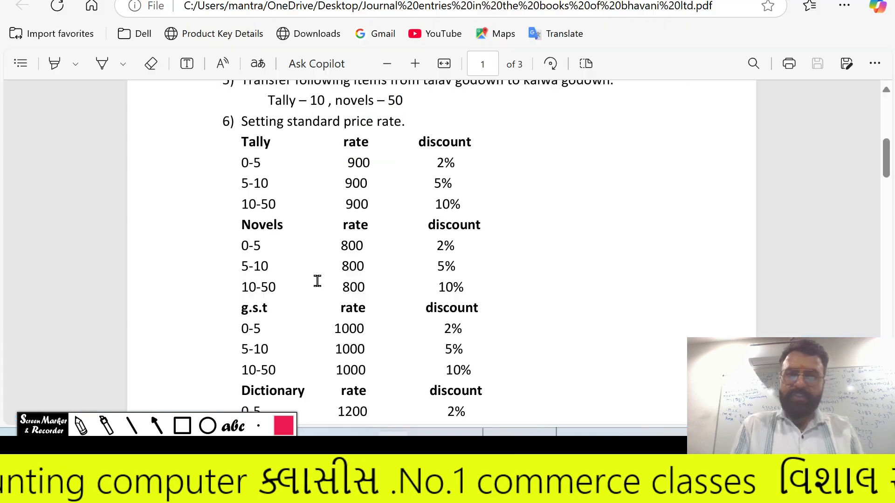
key(alt+Tab)
text(800)
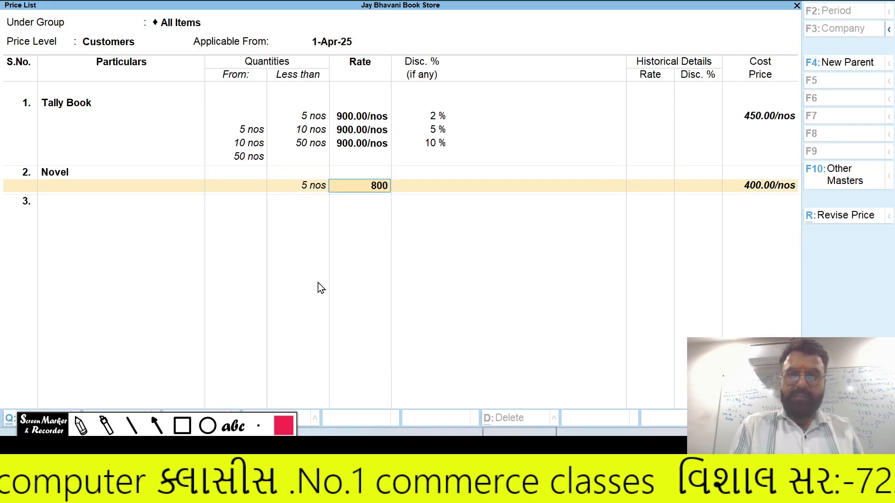
key(Return)
text(2)
key(Return)
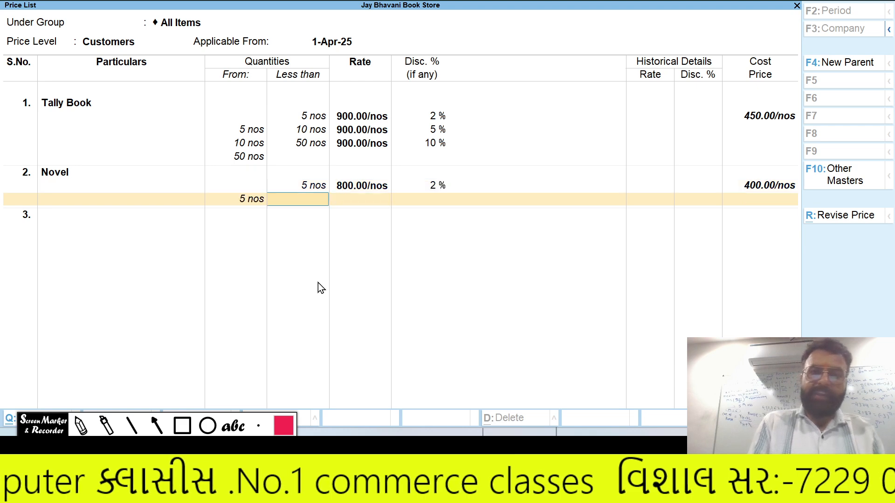
- Add the Novel slab from 5 to less than 10 nos at rate 800 with 5% discount
text(10)
key(Return)
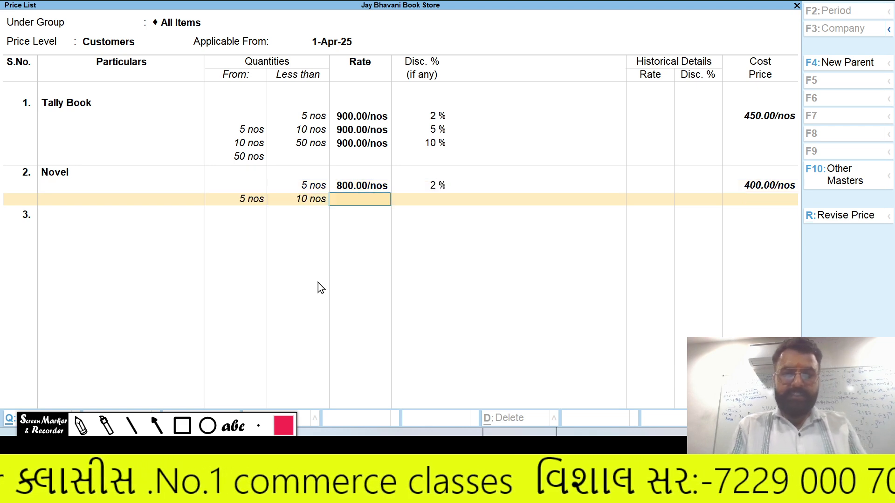
text(800)
key(Return)
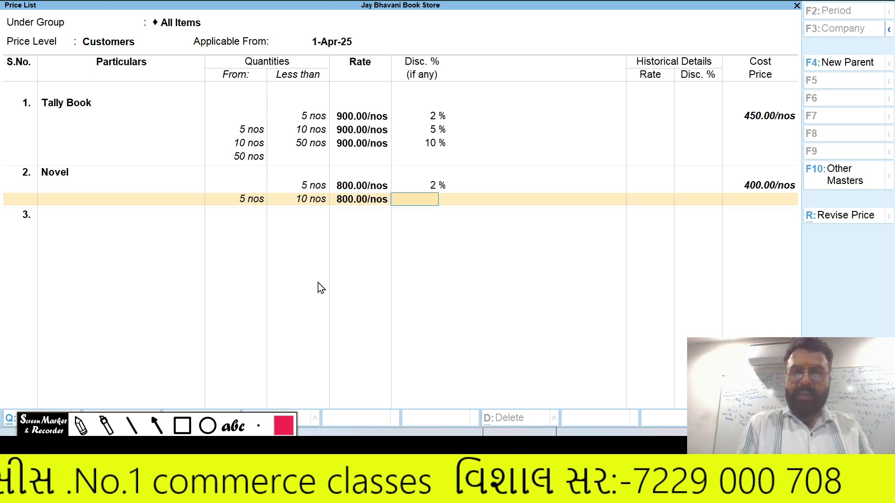
text(5)
key(Return)
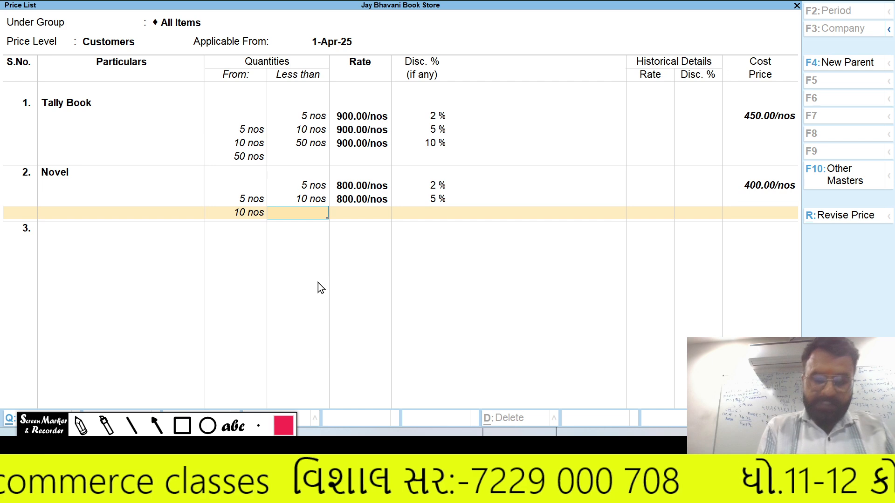
- Add the Novel slab from 10 to less than 50 nos at rate 800 with 10% discount
text(50)
key(Return)
text(800)
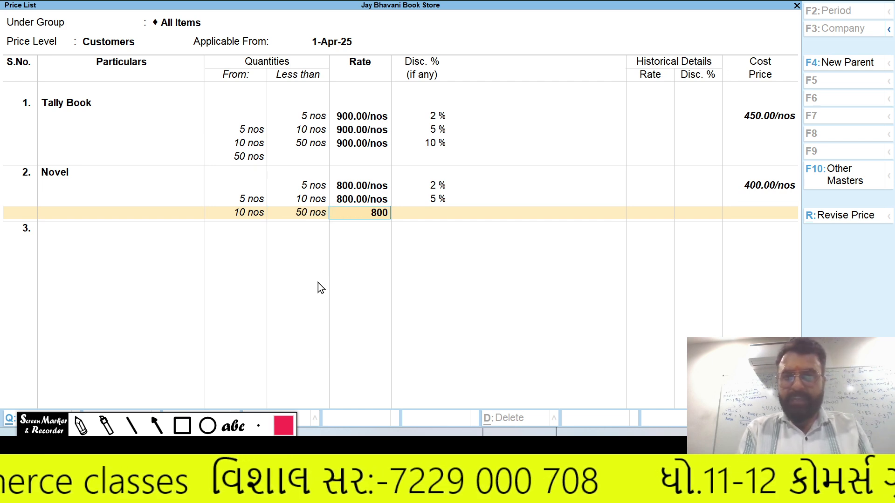
key(Return)
text(10)
key(Return)
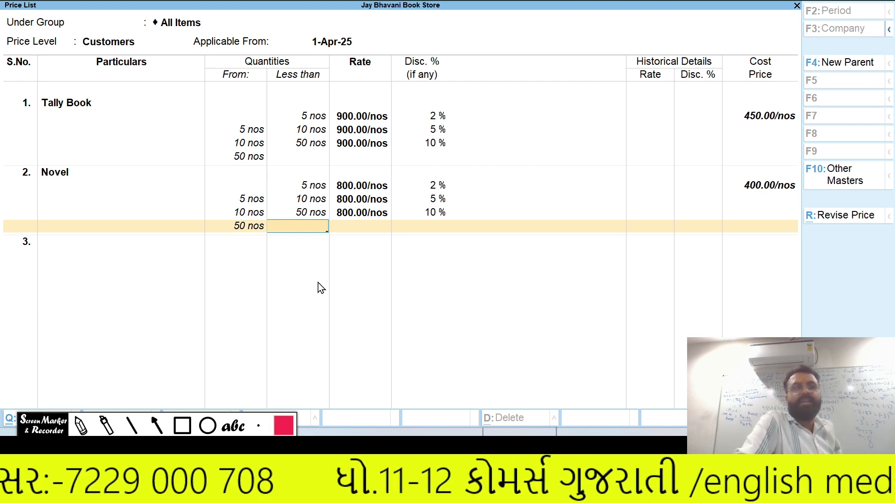
- Leave the Novel slab from 50 nos blank and add Gst Book as the third item, checking the order in the PDF
key(Return)
key(Return)
key(Return)
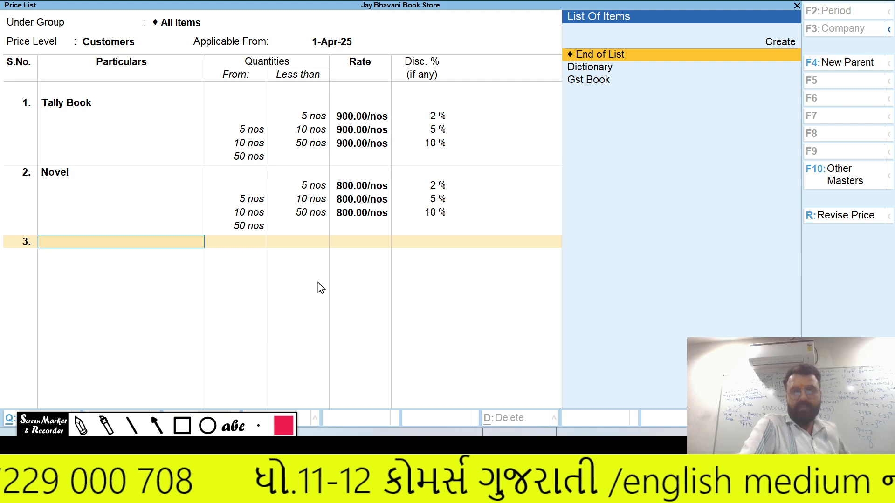
key(alt+Tab)
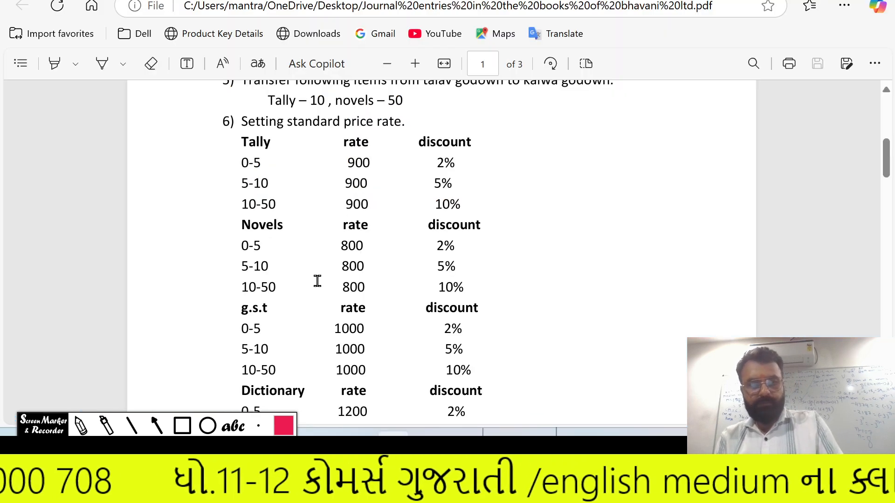
key(alt+Tab)
text(G)
key(Return)
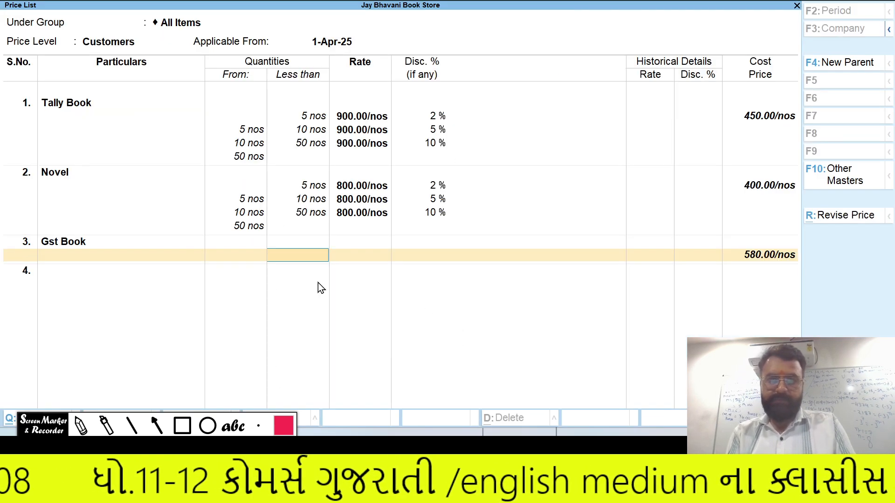
- Price Gst Book quantities less than 5 nos at rate 1000 with 2% discount, following the PDF
key(alt+Tab)
key(alt+Tab)
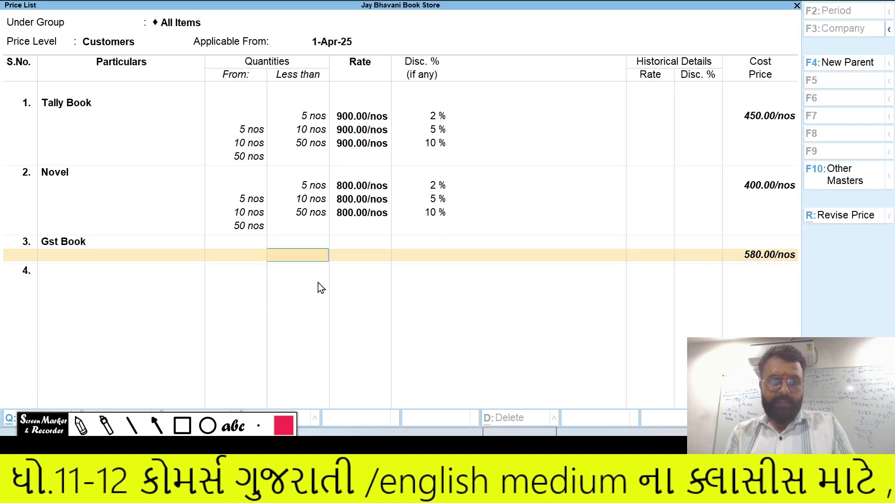
text(5)
key(Return)
key(alt+Tab)
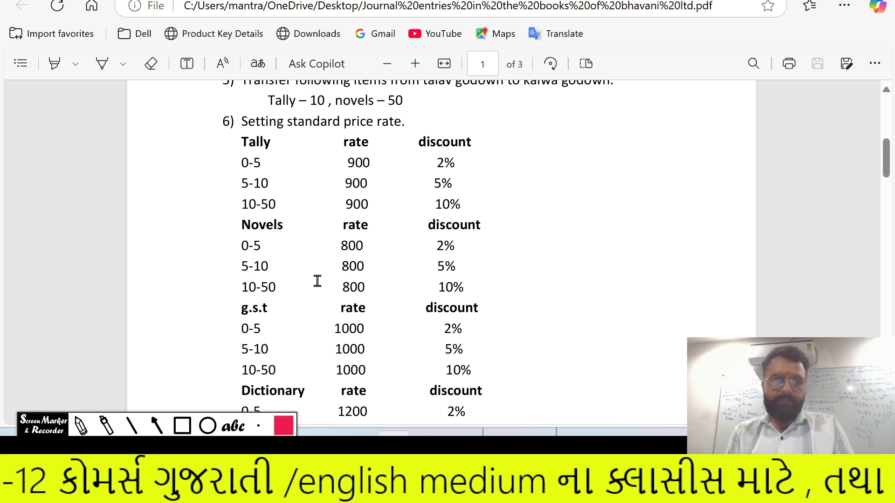
key(alt+Tab)
text(1000)
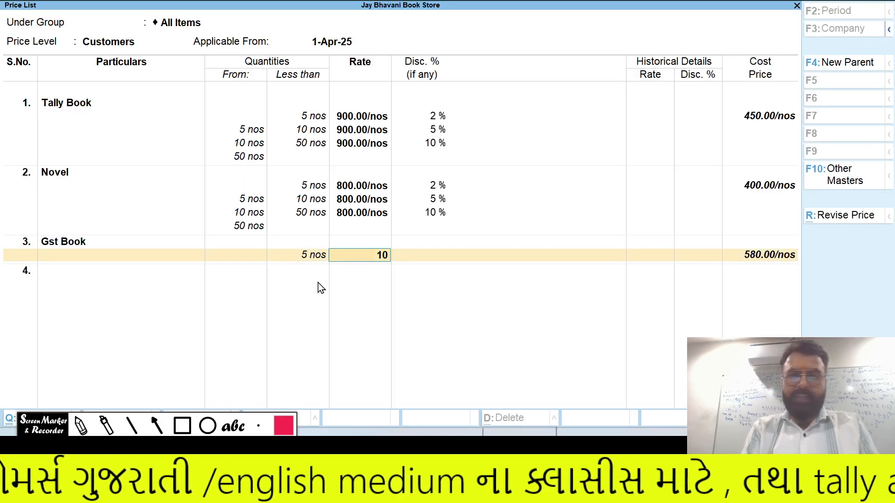
key(Return)
text(2)
key(Return)
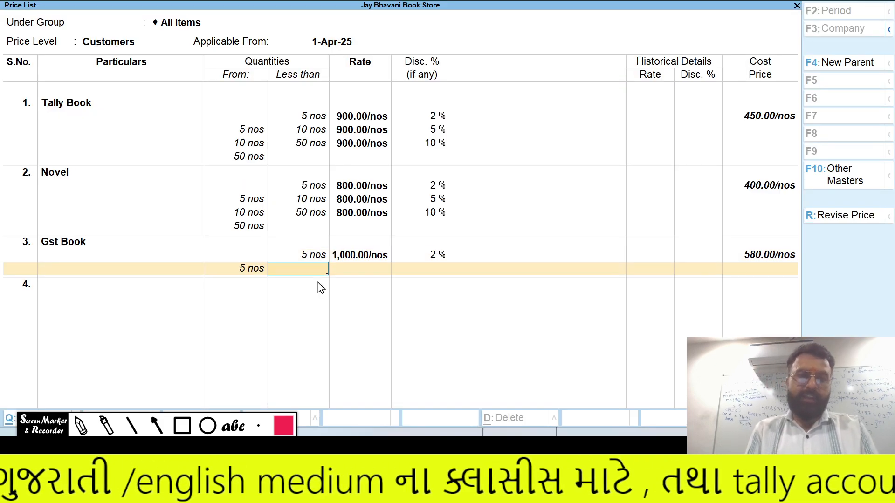
- Add the Gst Book slab from 5 to less than 10 nos at rate 1000 with 5% discount, checking the PDF
text(10 nos)
key(alt+Tab)
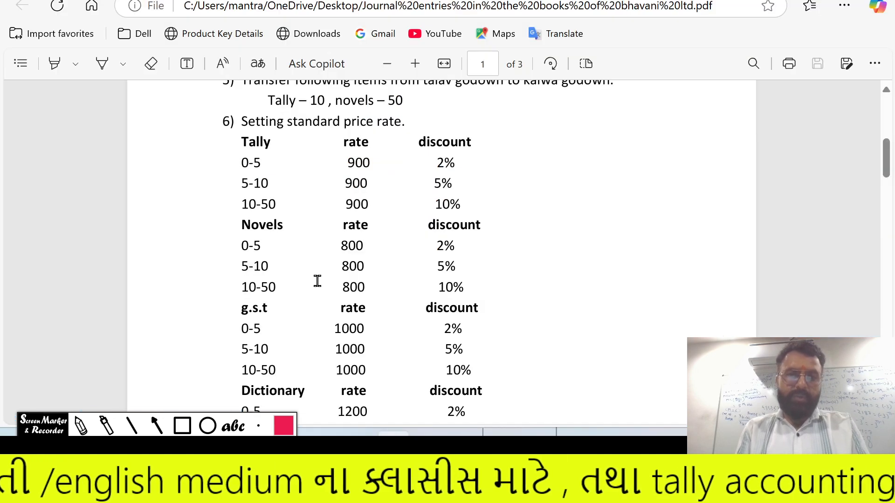
key(alt+Tab)
text(1000)
key(Return)
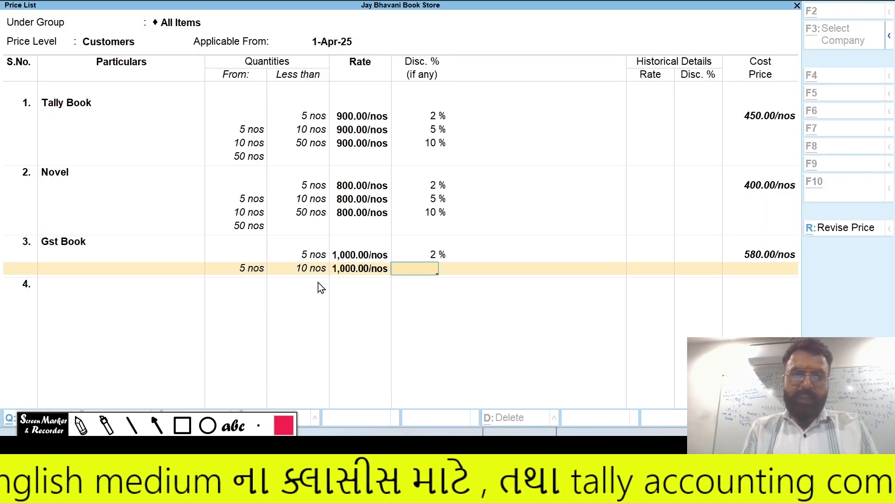
text(5)
key(Return)
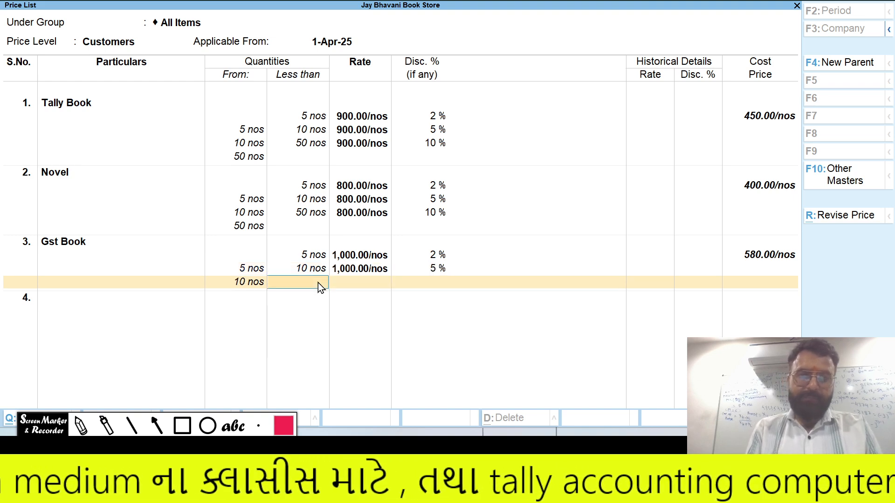
- Add the Gst Book slab from 10 to less than 50 nos at rate 1000 with 10% discount
text(5)
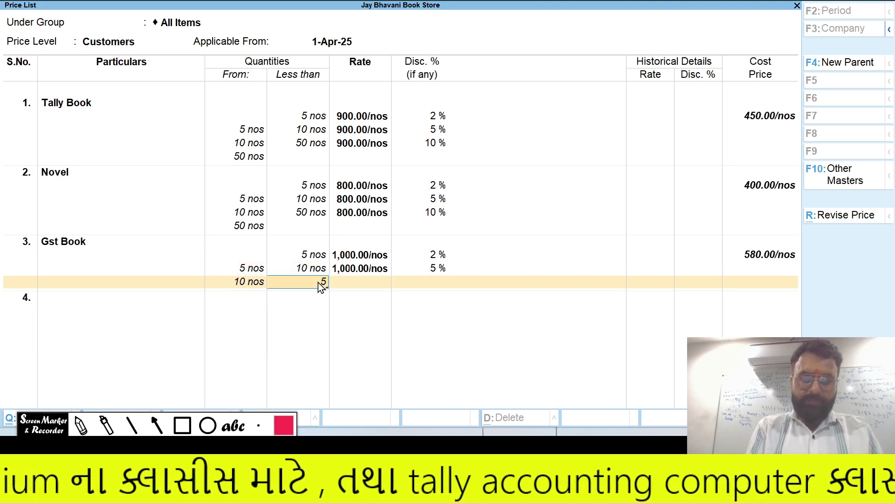
text(0)
key(Return)
text(1000)
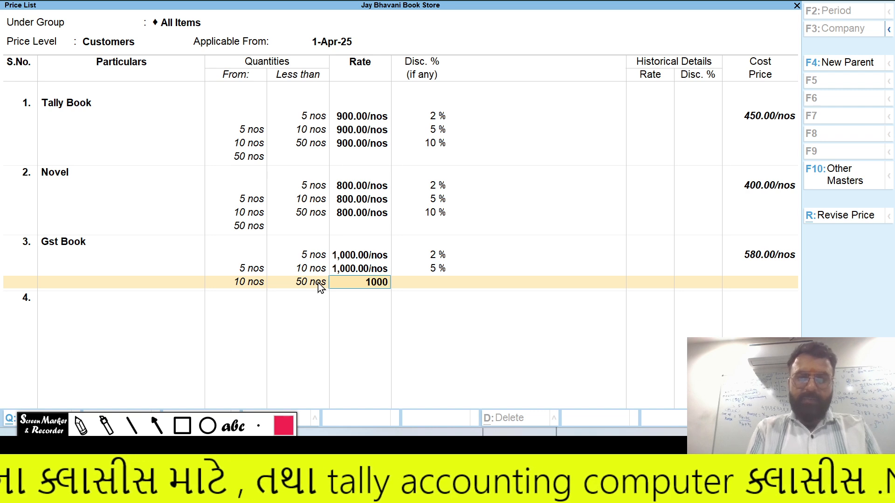
key(Return)
text(10)
key(Return)
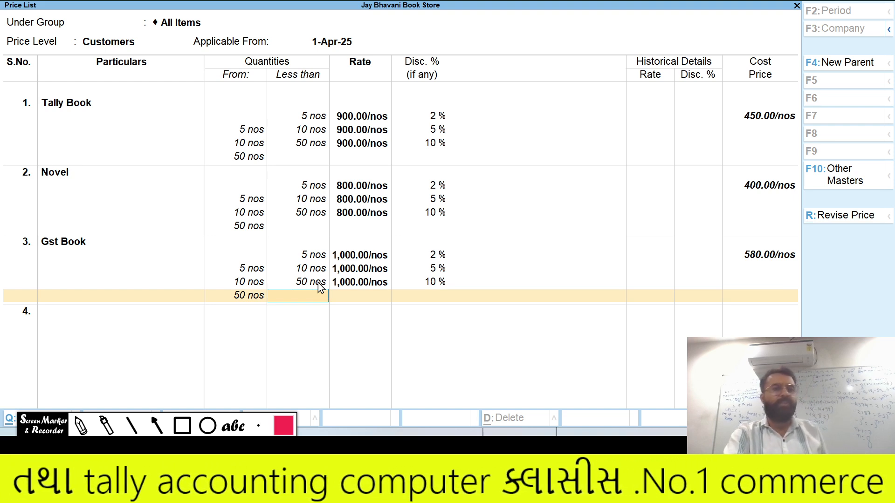
- Leave the Gst Book slab from 50 nos blank, add Dictionary as the fourth item and check its rates in the PDF
key(Return)
key(Return)
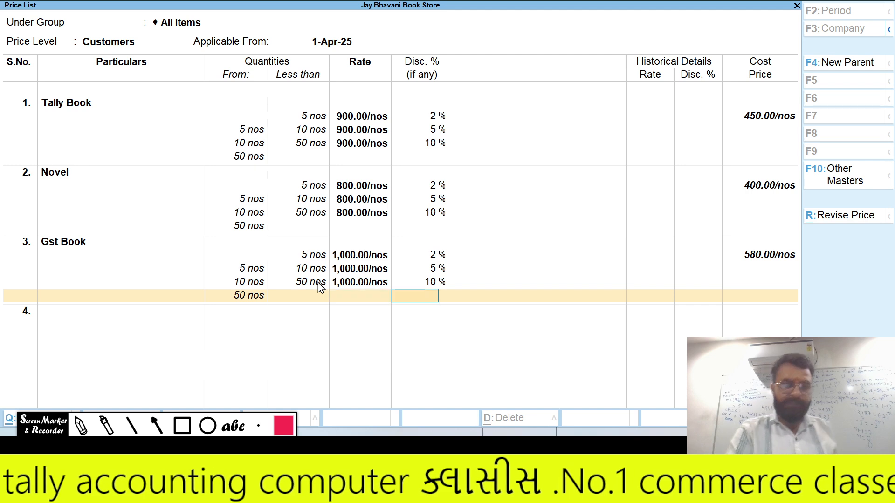
key(Return)
key(Down)
key(Return)
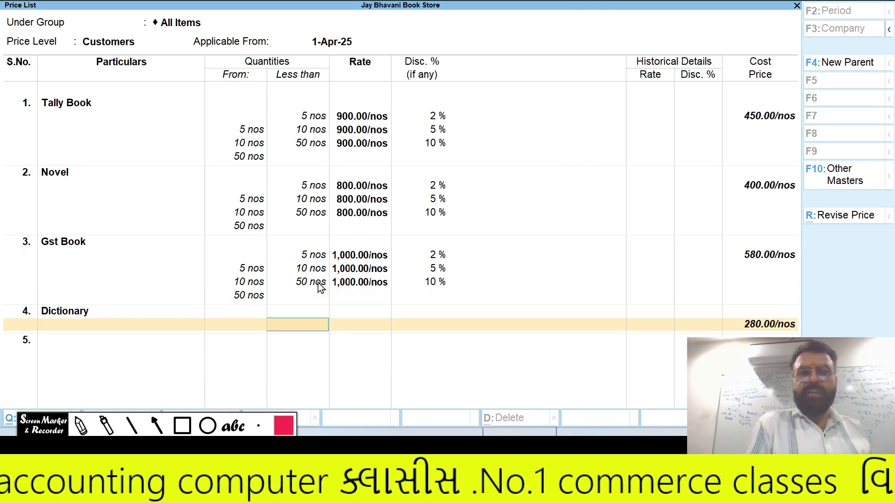
key(alt+Tab)
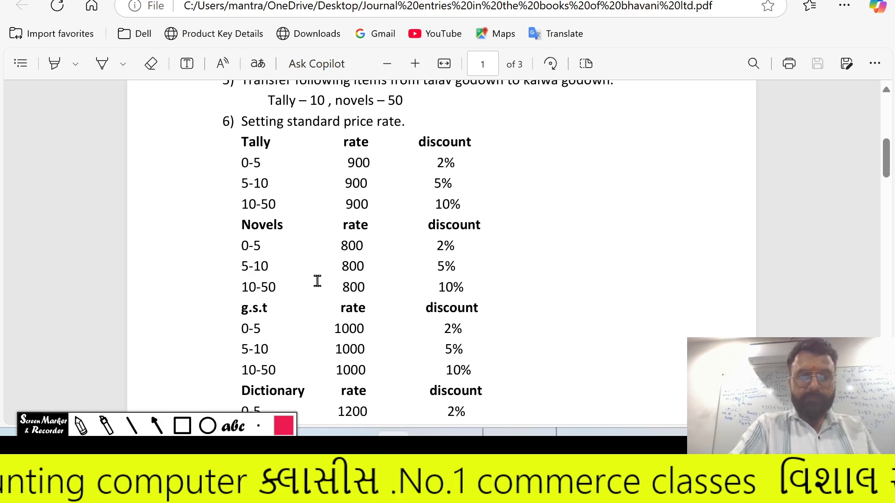
scroll(317, 281, down, 4)
key(alt+Tab)
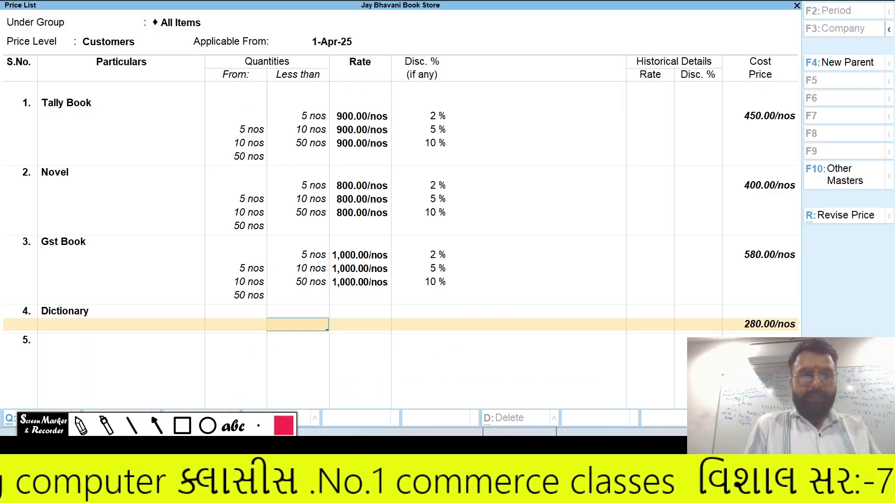
- Price Dictionary quantities less than 5 nos at rate 1200 with 2% discount, checking the PDF
text(5)
key(Return)
key(alt+Tab)
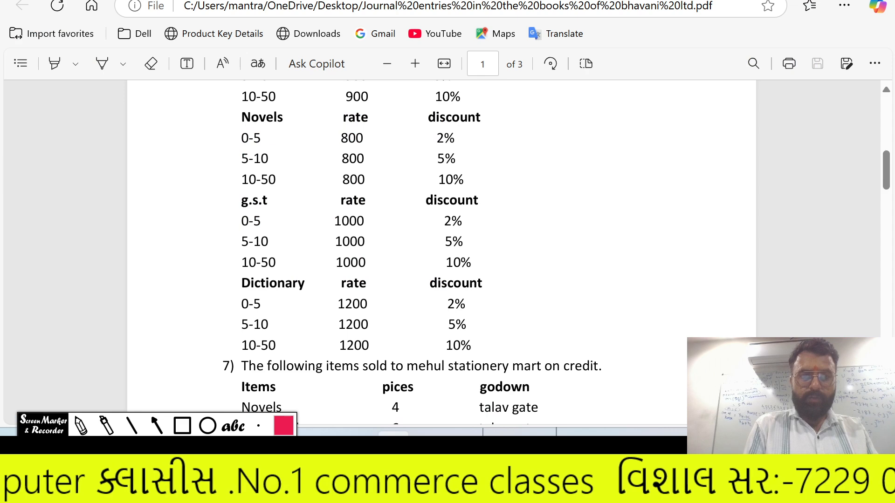
key(alt+Tab)
text(1200)
key(Return)
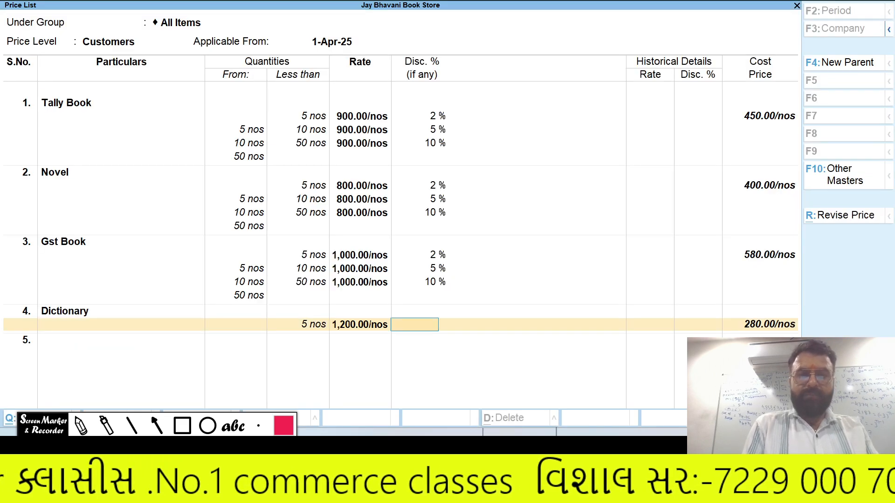
text(2)
key(Return)
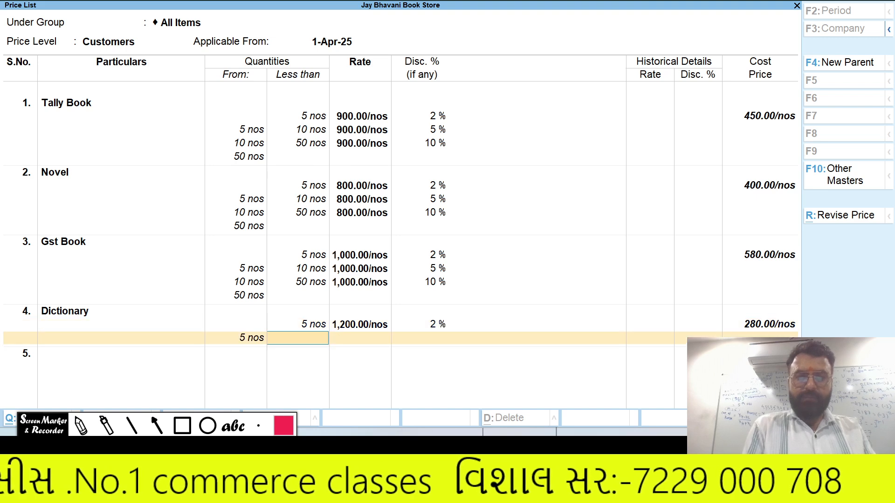
- Add the Dictionary slab from 5 to less than 10 nos at rate 1200 with 5% discount, checking the PDF
text(10)
key(Return)
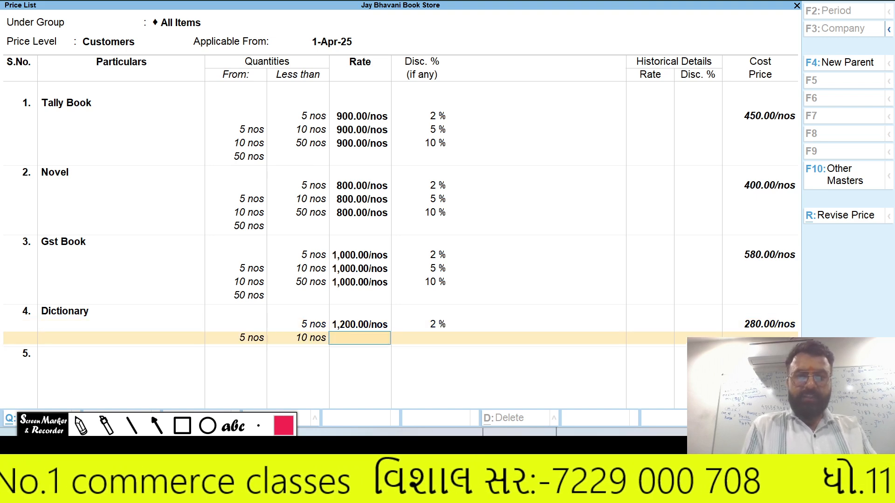
key(alt+Tab)
key(alt+Tab)
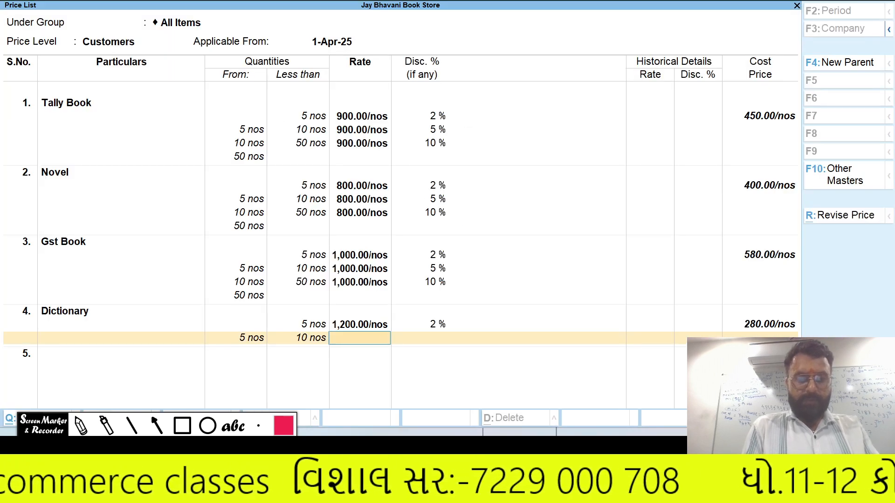
text(1200)
key(Return)
text(5)
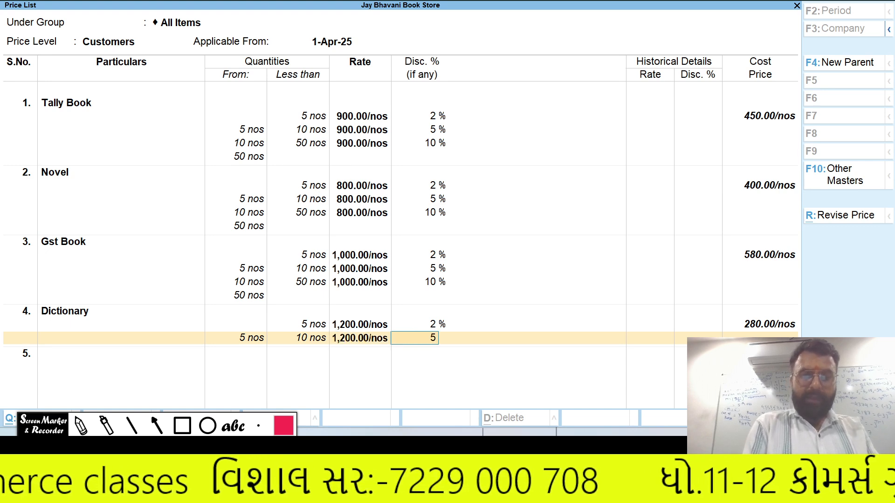
key(Return)
- Add the Dictionary slab from 10 to less than 50 nos at rate 1200 with 10% discount
text(50)
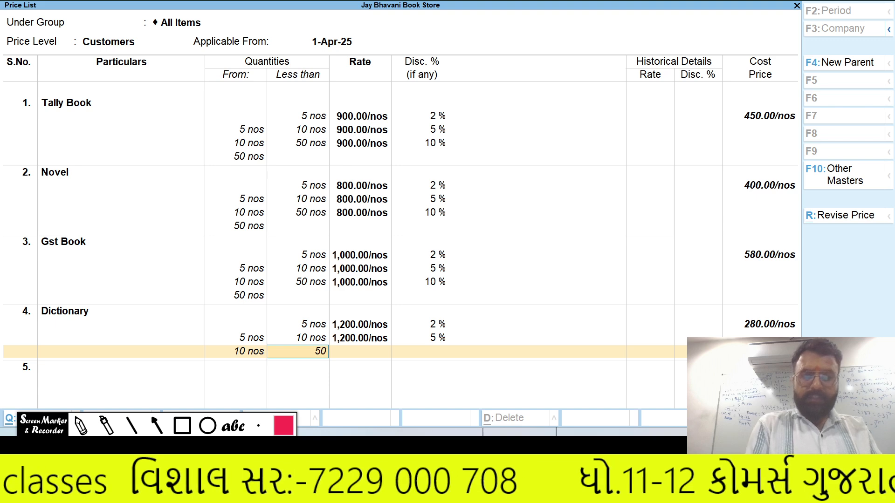
key(Return)
text(1,200)
key(Return)
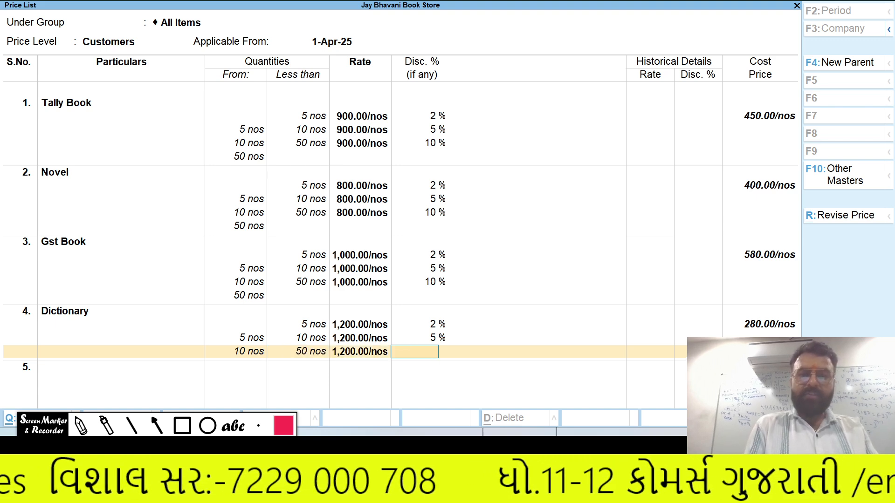
text(10)
key(Return)
- Leave the Dictionary slab from 50 nos blank, end the item list, save the Customers price list and return to the Gateway of Tally
key(Return)
key(Return)
key(Return)
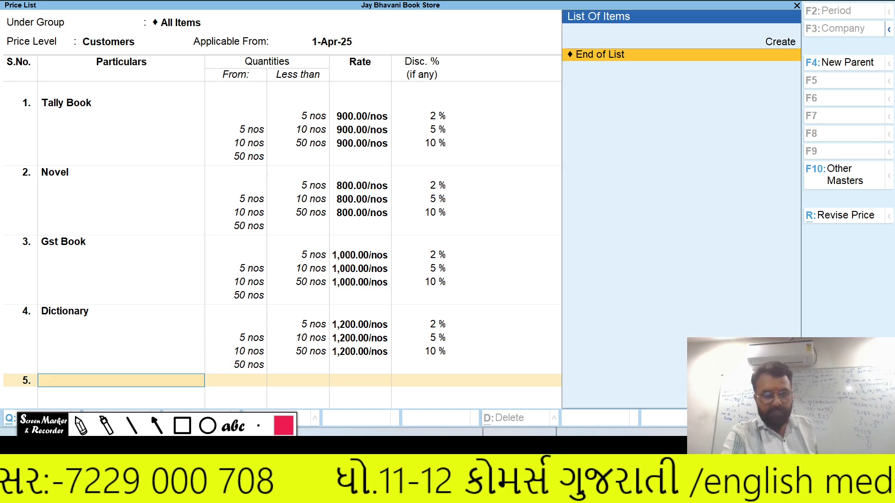
key(Return)
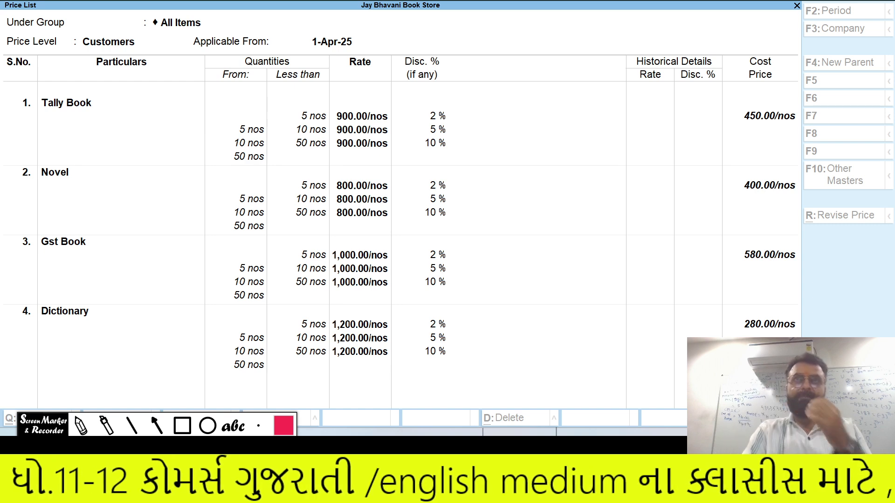
key(Escape)
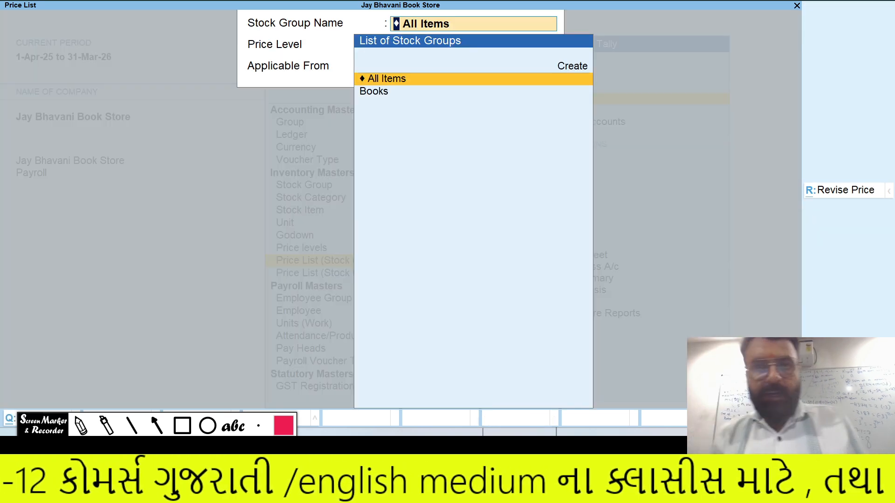
key(Escape)
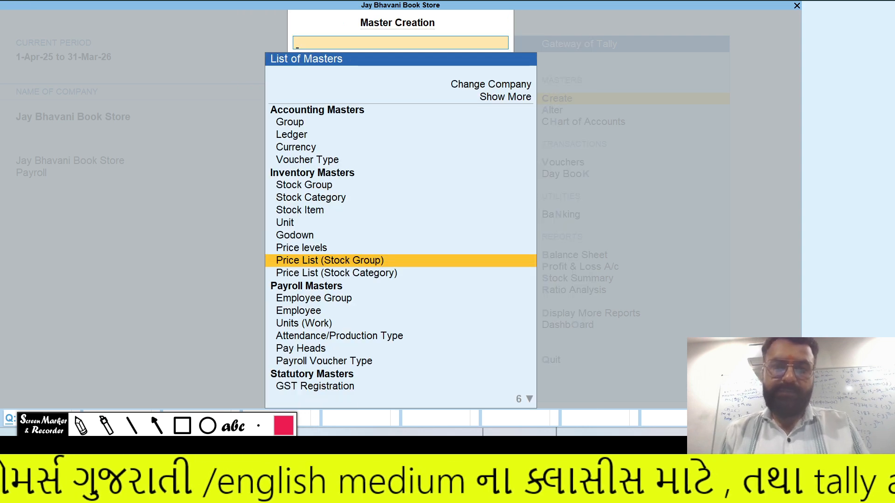
key(Escape)
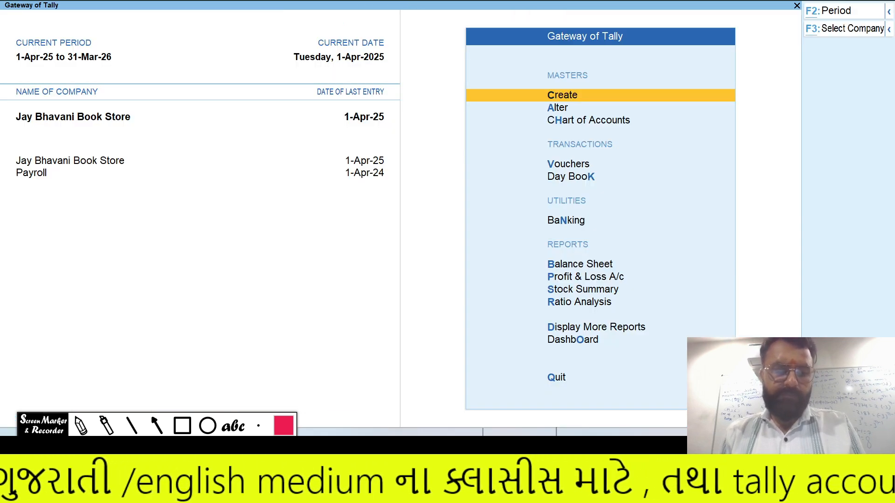
- Check entry 7, the credit sale to Mehul Stationery Mart, in the PDF and start a new sales voucher in TallyPrime
key(alt+Tab)
scroll(410, 251, down, 3)
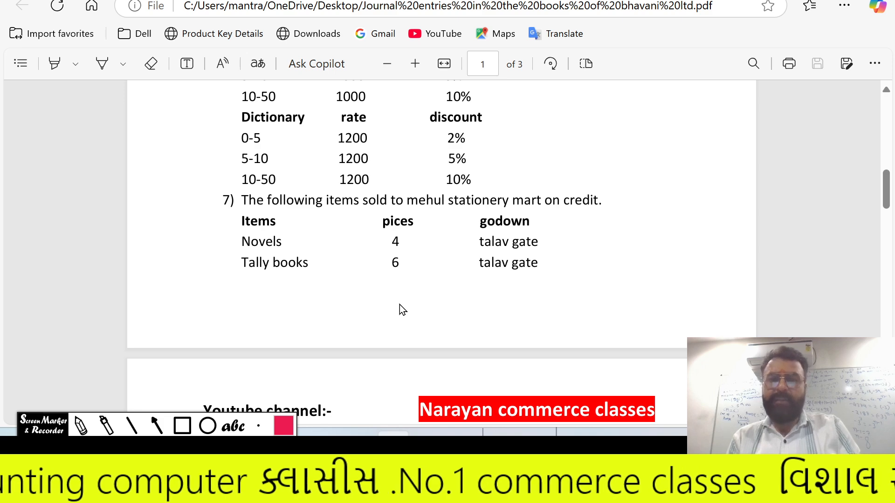
key(alt+Tab)
key(Down)
key(v)
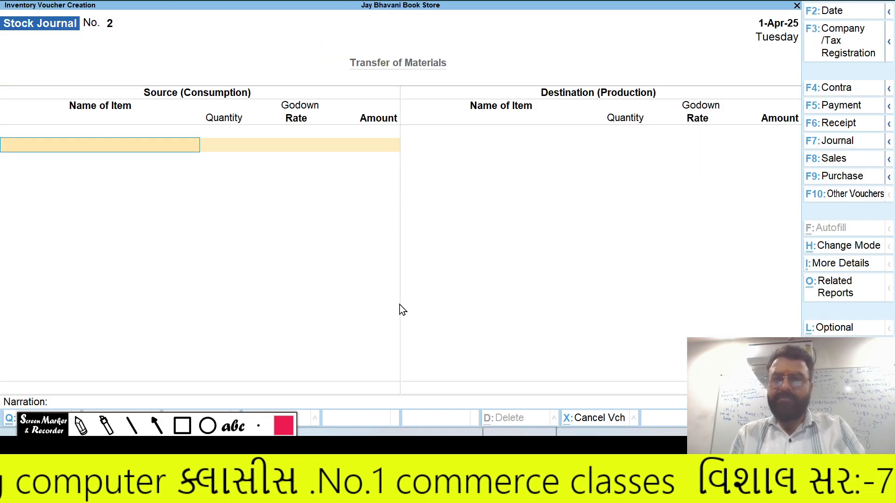
key(F8)
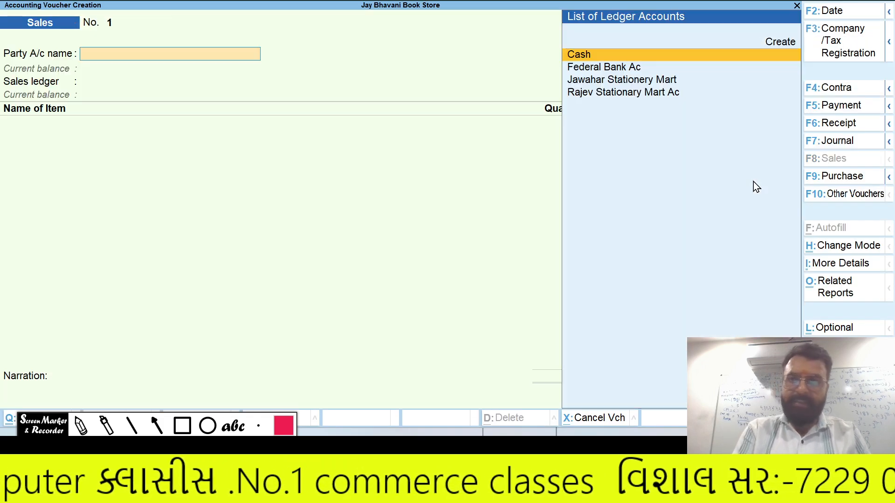
- Create the party ledger Mehul Stationary Mart under Sundry Debtors for the credit sale, keeping the other ledger defaults
key(alt+Tab)
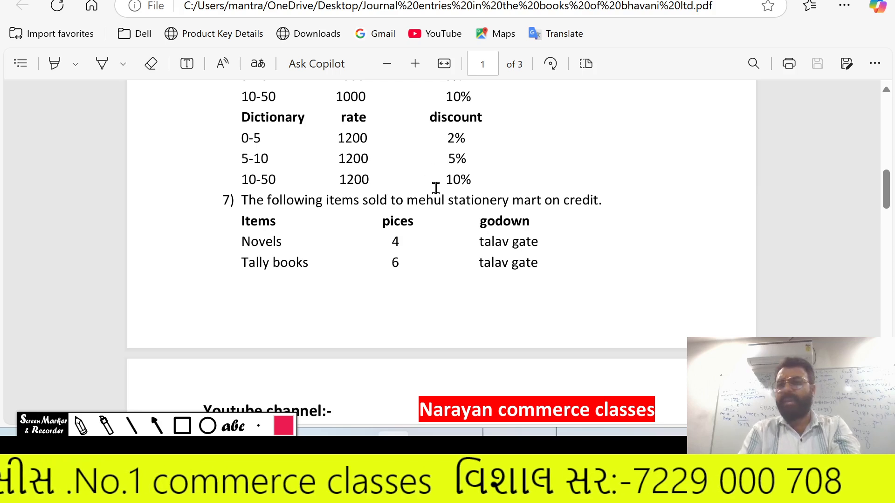
key(alt+Tab)
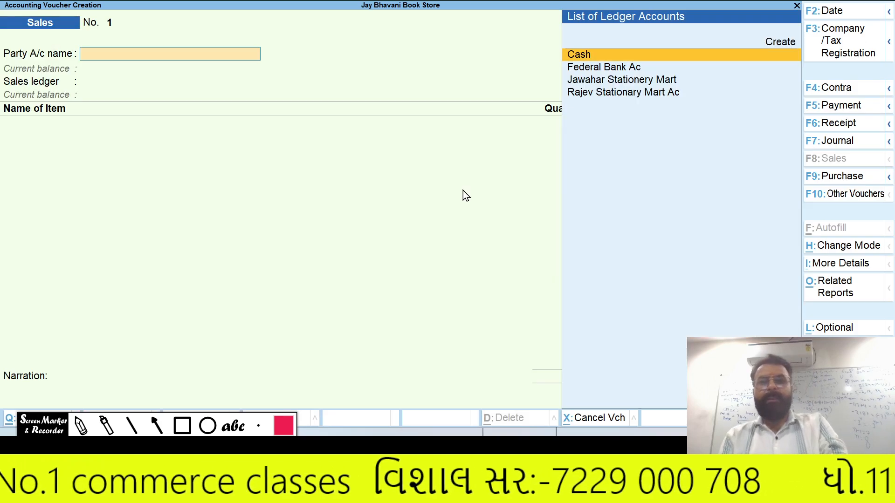
key(Up)
key(Return)
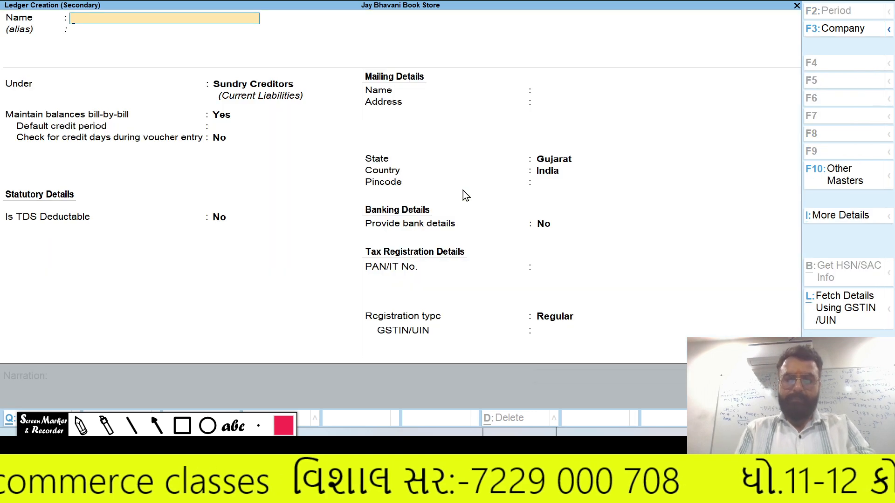
text(Mehul Stat)
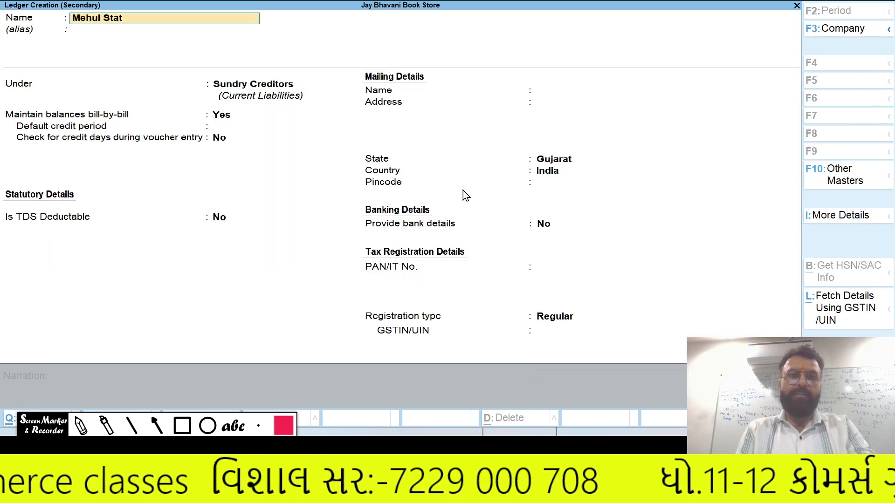
text(ionary Mart)
key(Return)
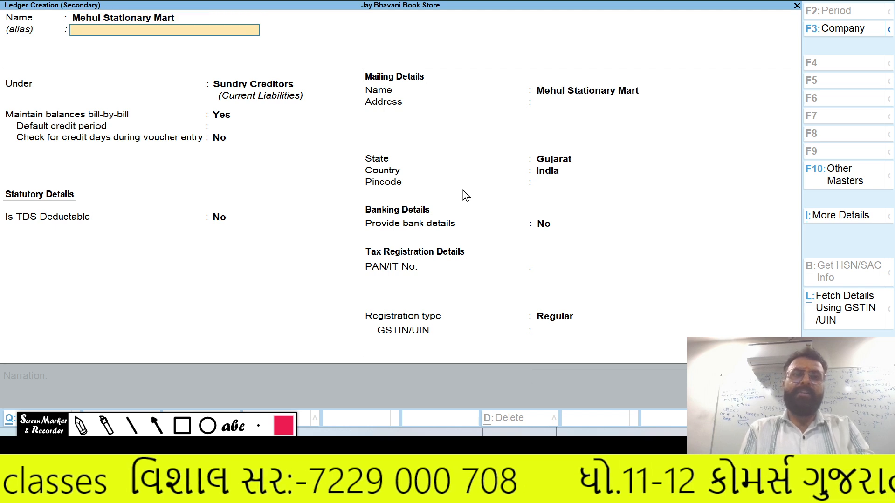
key(Return)
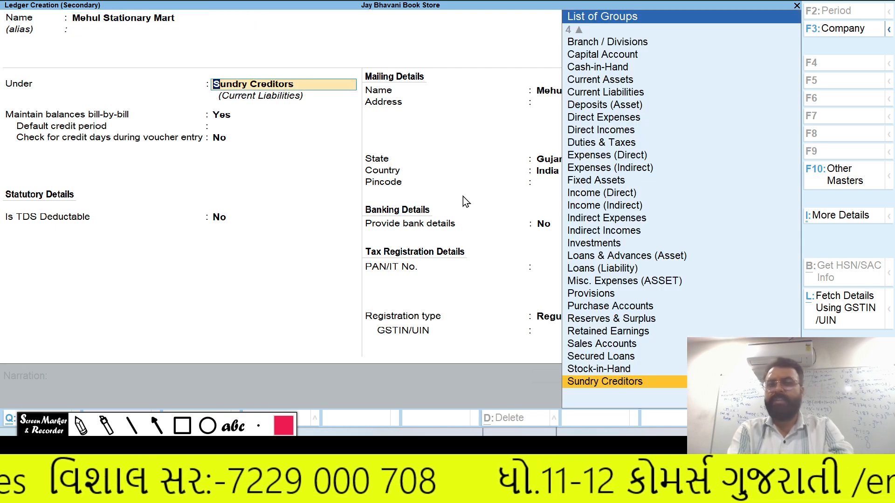
text(Sun)
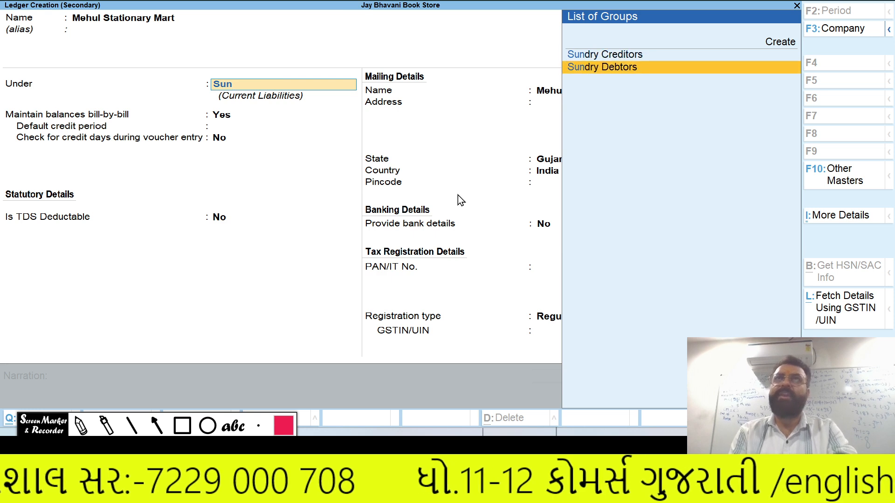
key(Return)
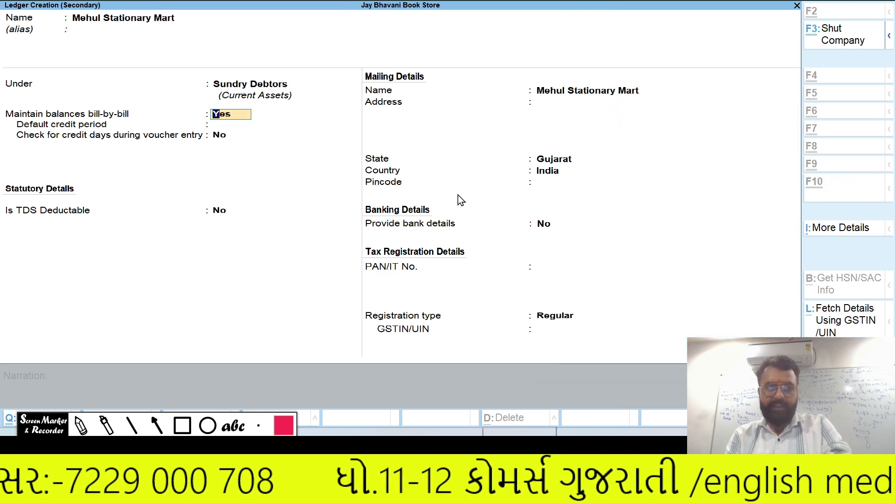
key(ctrl+a)
key(ctrl+a)
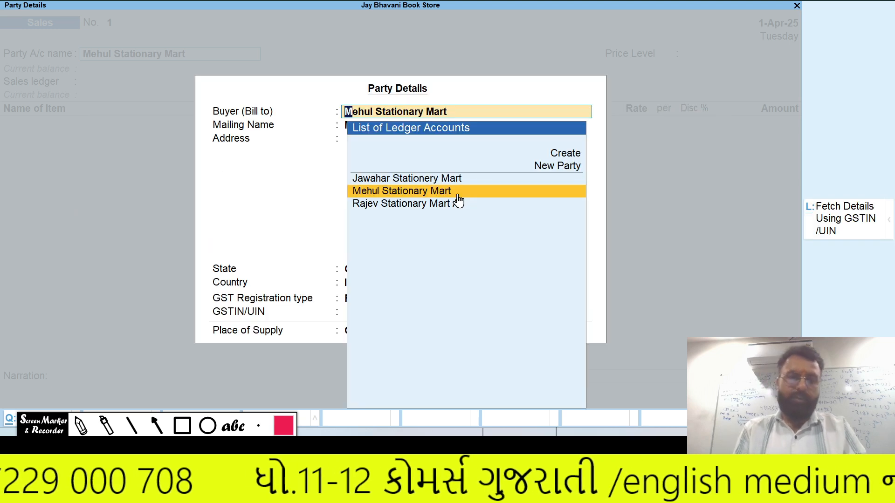
- Accept the default party details for Mehul Stationary Mart and set the voucher's price level to Customers
key(ctrl+a)
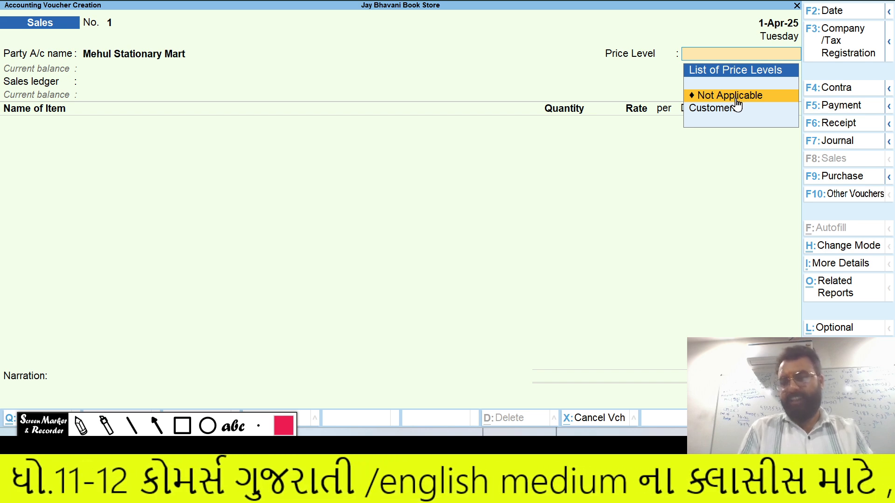
key(Down)
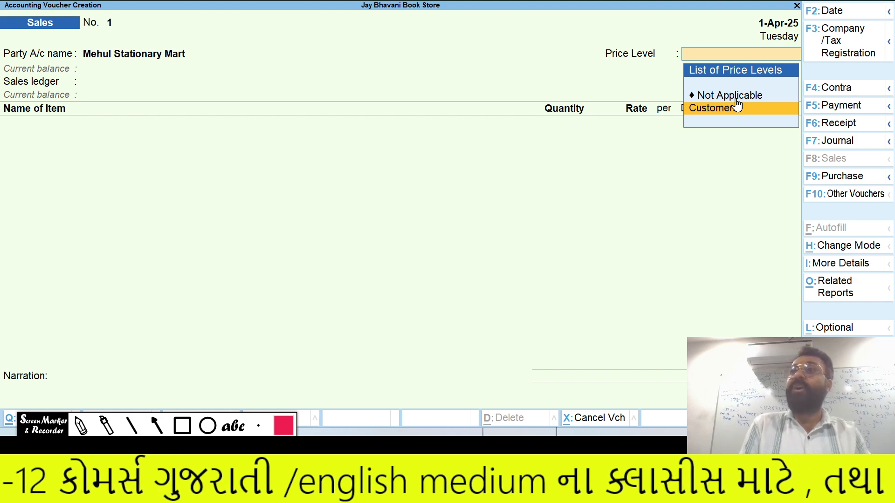
key(Return)
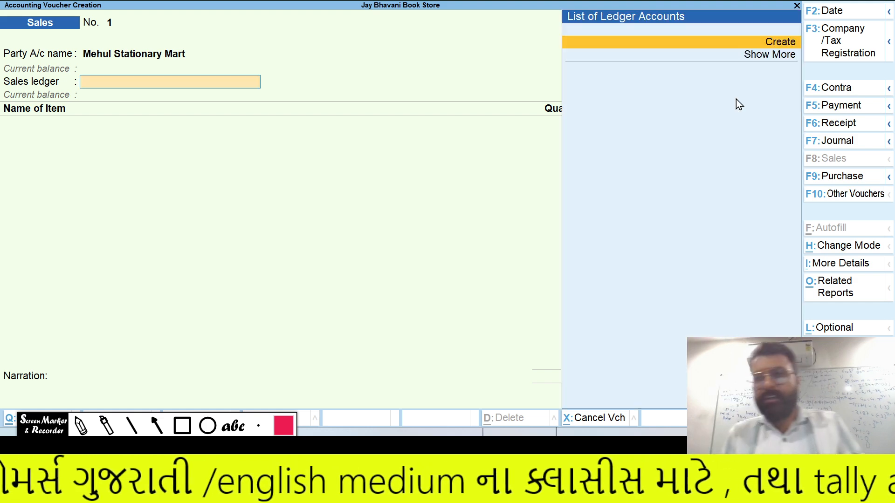
- Create the sales ledger Sales Ac under Sales Accounts and use it in the voucher
key(Return)
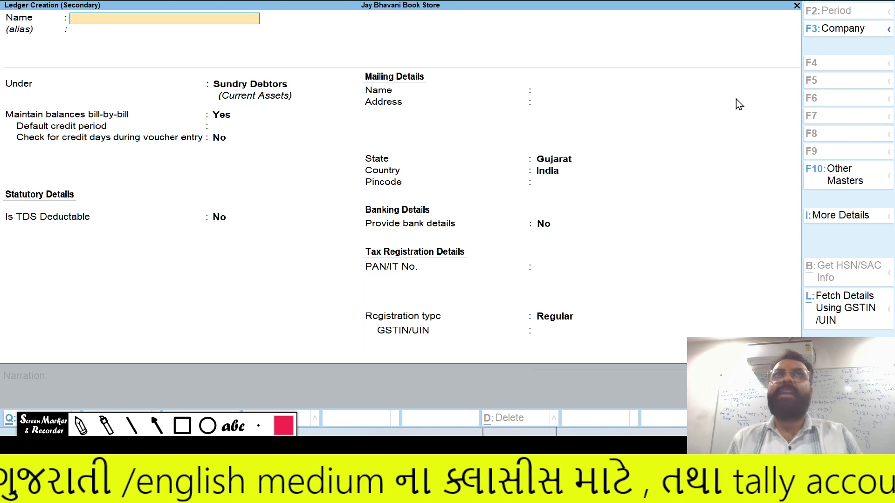
text(Sales Ac)
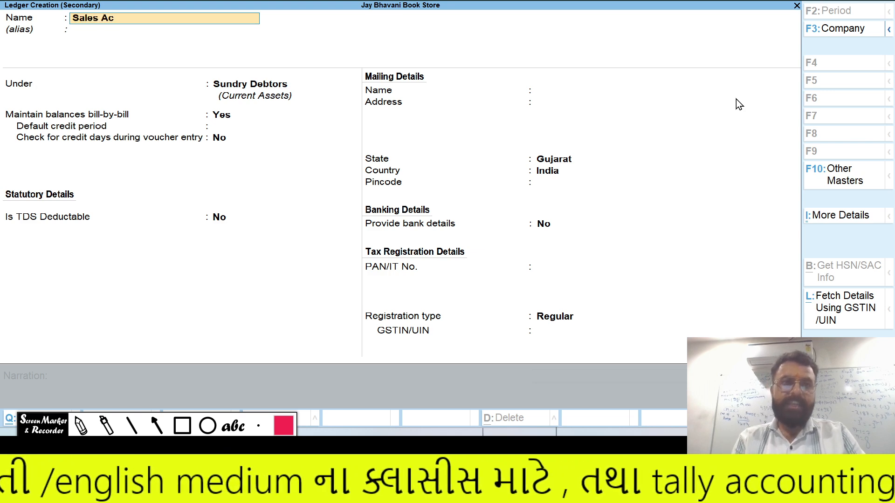
key(Return)
text(Sal)
key(Return)
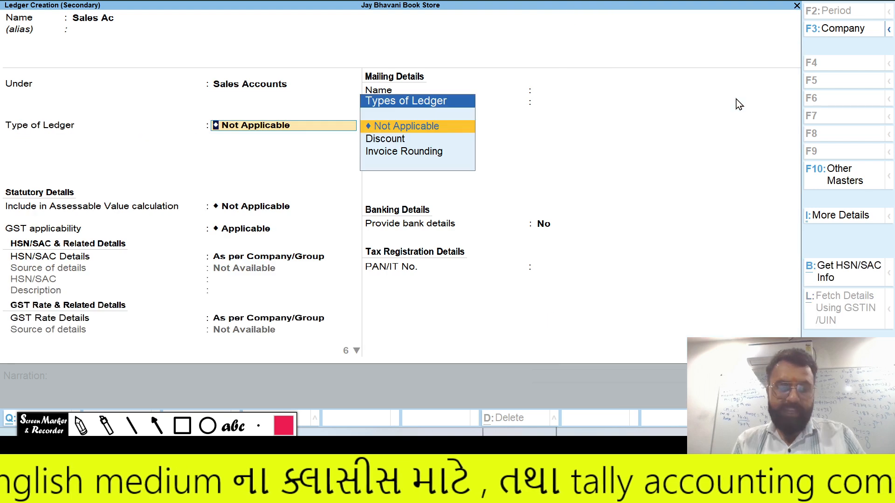
key(ctrl+a)
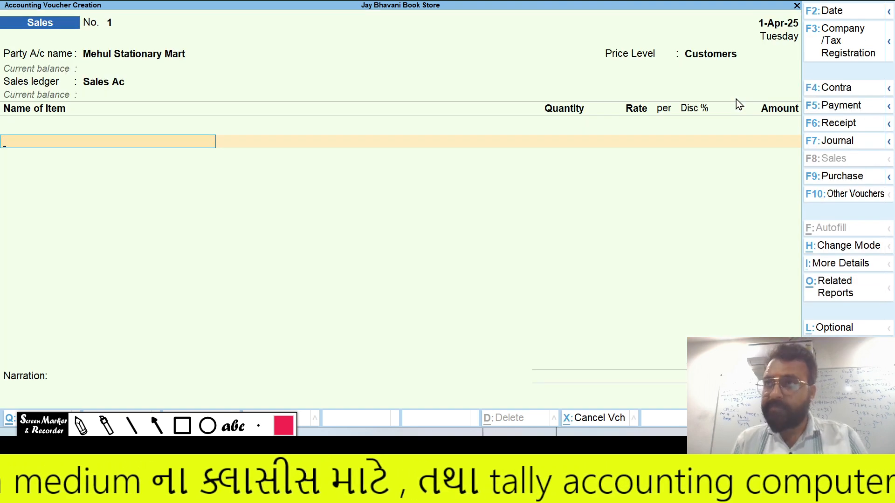
- Add the item Novel with 4 nos from Talaw Gate Godown, keeping the rate and discount of the price level
key(alt+Tab)
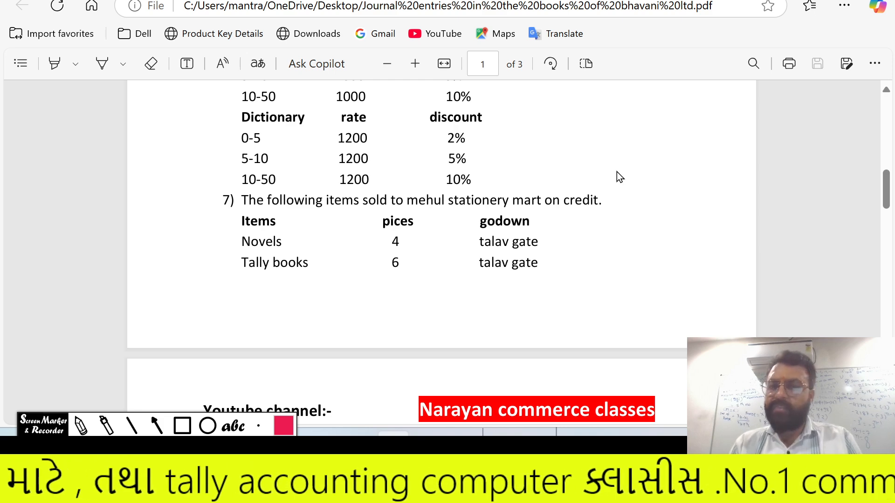
key(alt+Tab)
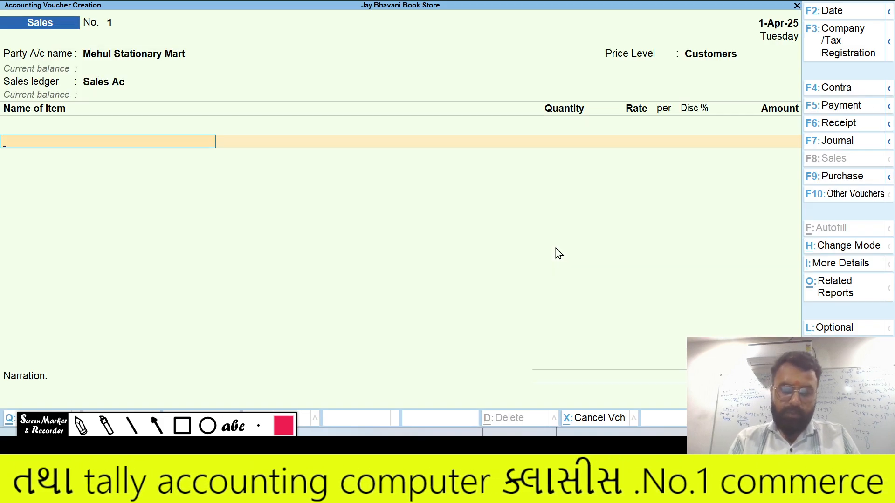
text(N)
key(Return)
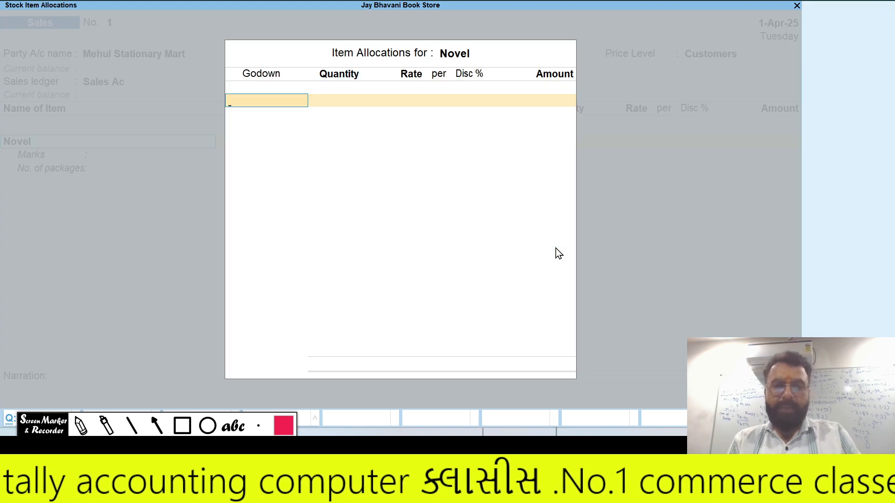
key(Return)
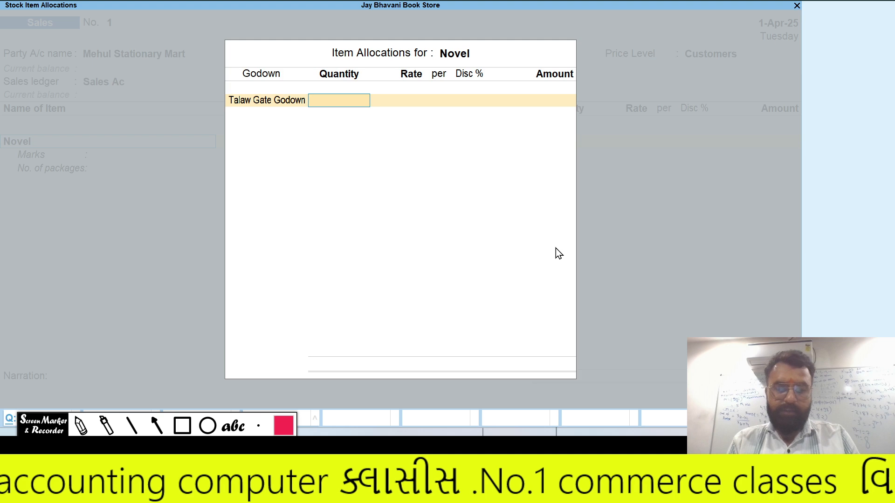
key(alt+Tab)
key(alt+Tab)
text(4)
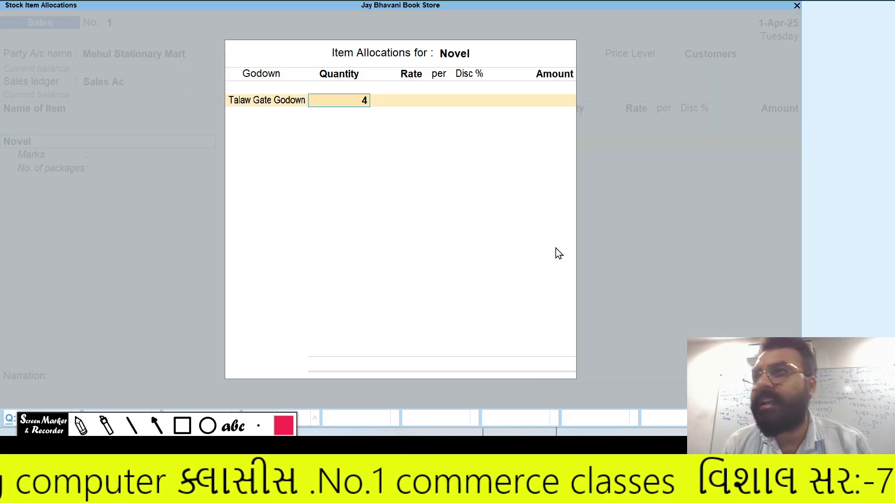
key(Return)
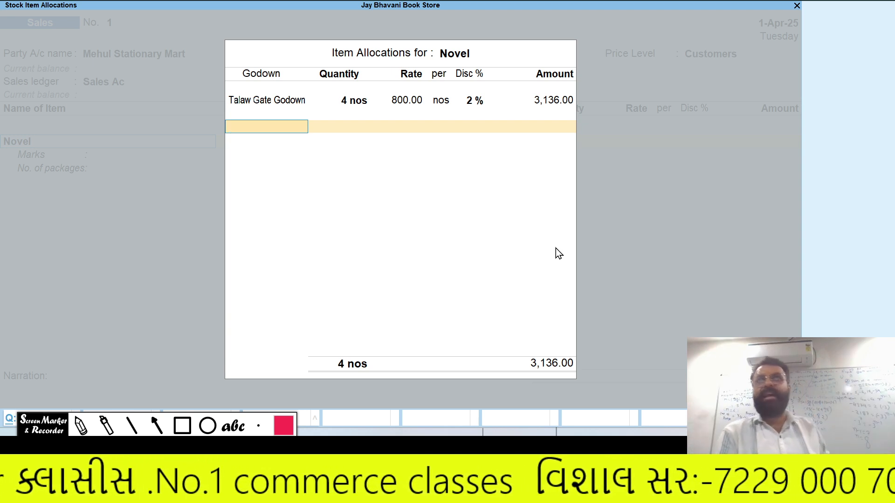
key(Return)
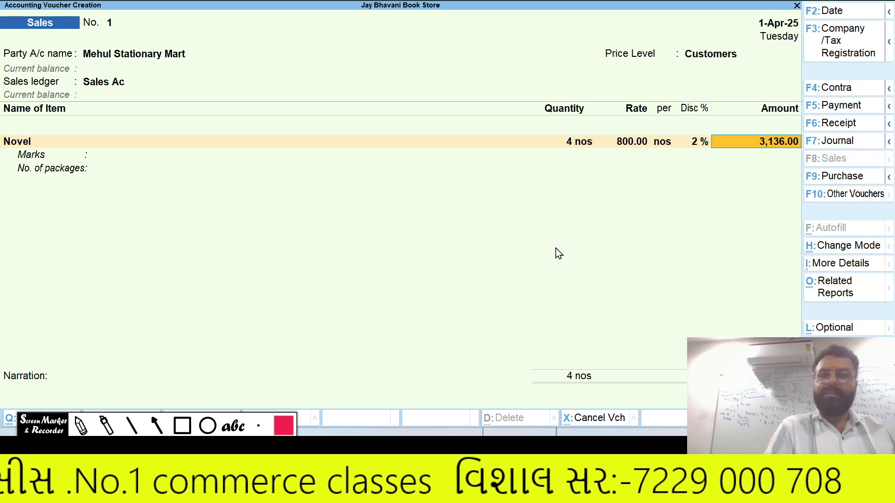
- Accept the Novel line's amount and leave its marks and number of packages blank
key(Return)
key(Return)
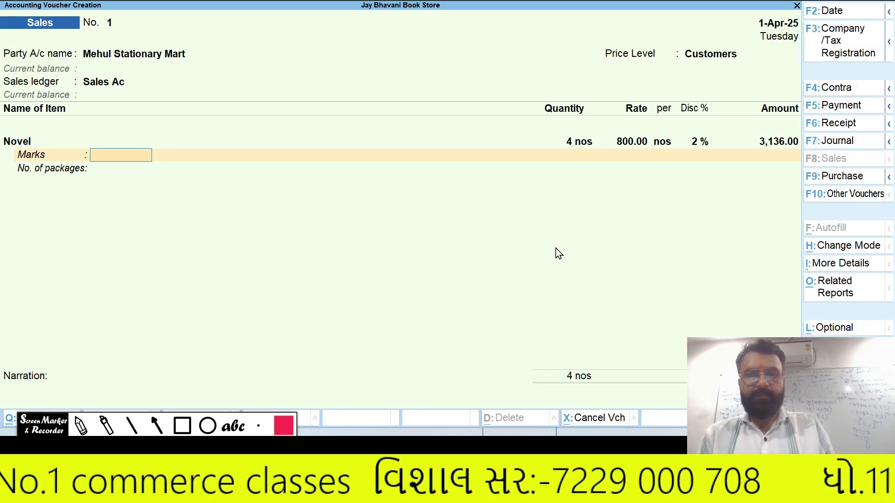
key(Return)
key(Return)
- Add Tally Book as the second item, allocated from Talaw Gate Godown as listed in the exercise PDF
key(alt+Tab)
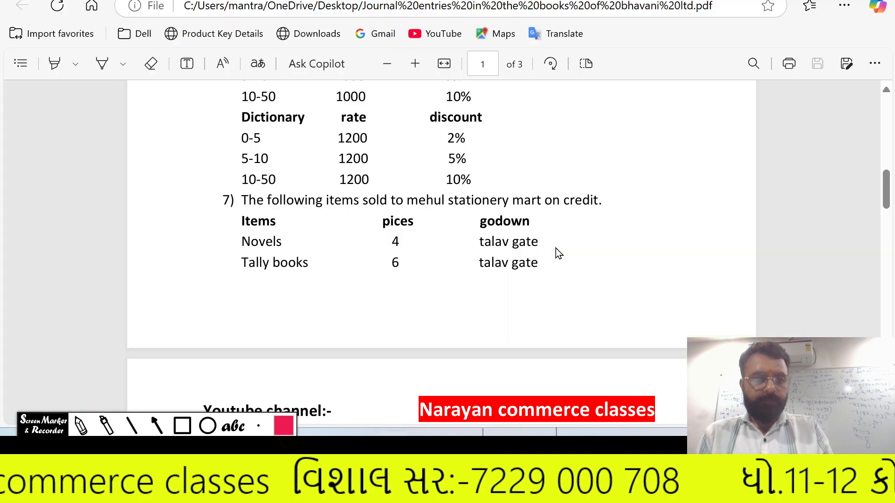
key(alt+Tab)
text(T)
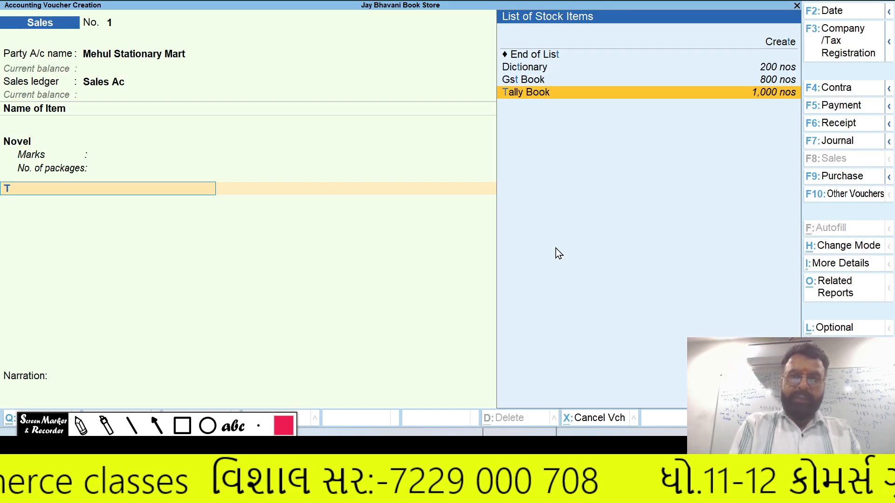
key(Return)
key(alt+Tab)
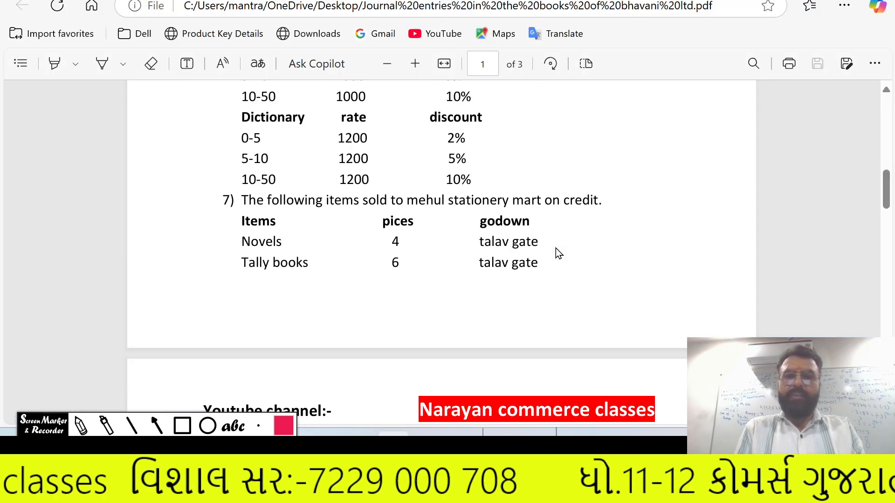
key(alt+Tab)
text(T)
key(Return)
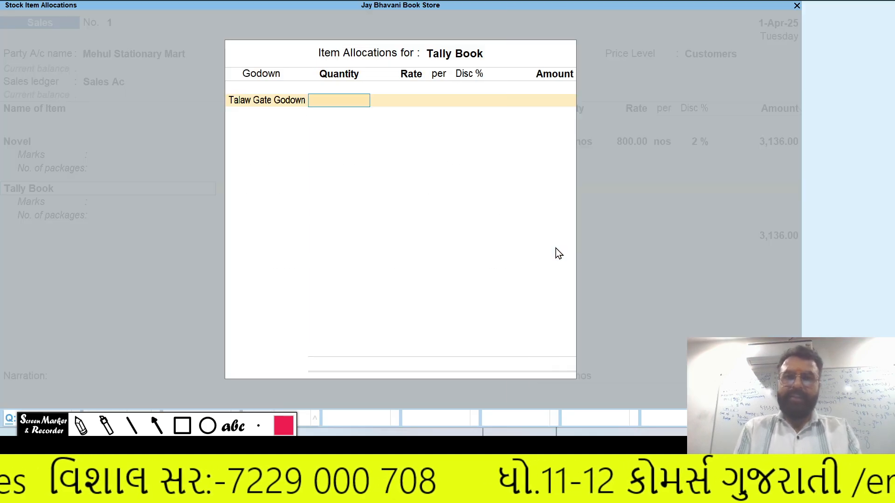
- Set the Tally Book quantity to 6 nos and accept the allocation with the price level's rate and discount
key(alt+Tab)
key(alt+Tab)
text(6)
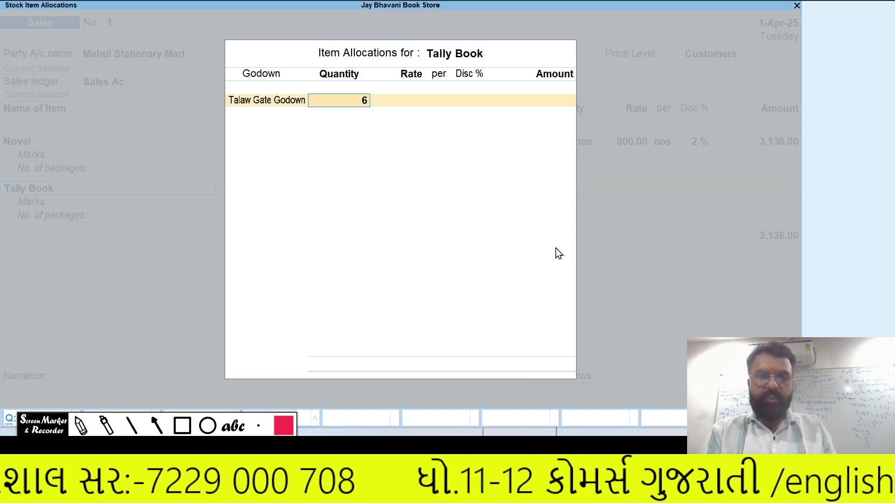
key(Return)
key(Return)
key(Return)
key(Return)
key(Return)
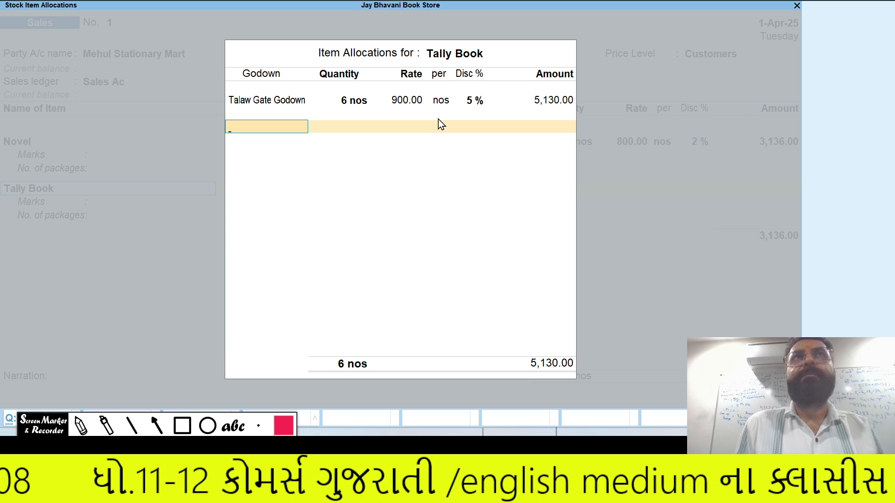
key(Return)
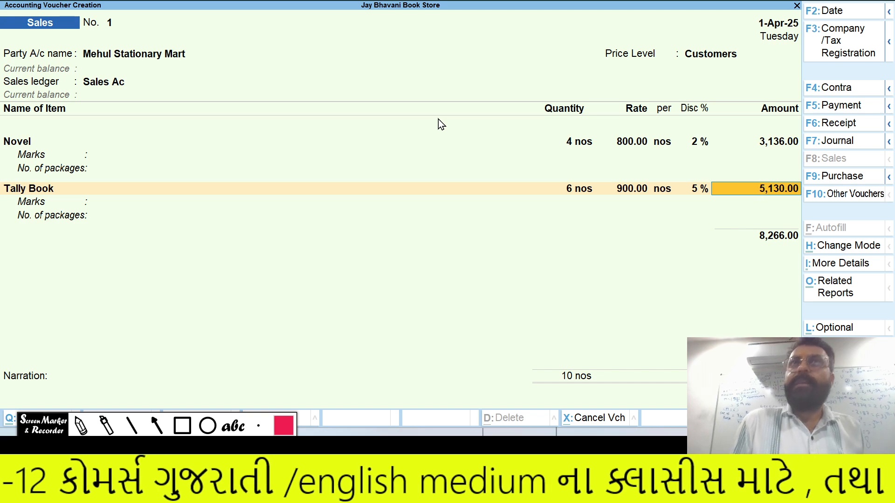
- Accept Tally Book's amount and GST and HSN/SAC details as per Masters/Company, leaving marks and number of packages blank
key(Return)
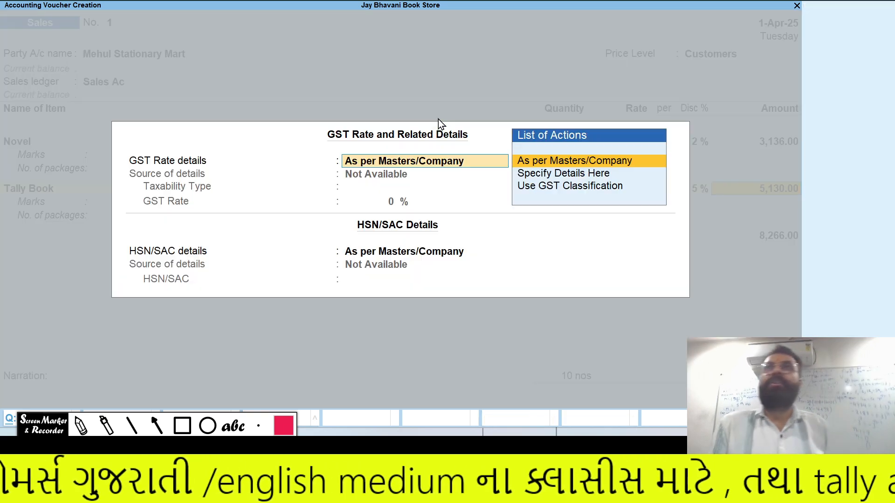
key(Return)
key(Return)
key(Return)
key(Return)
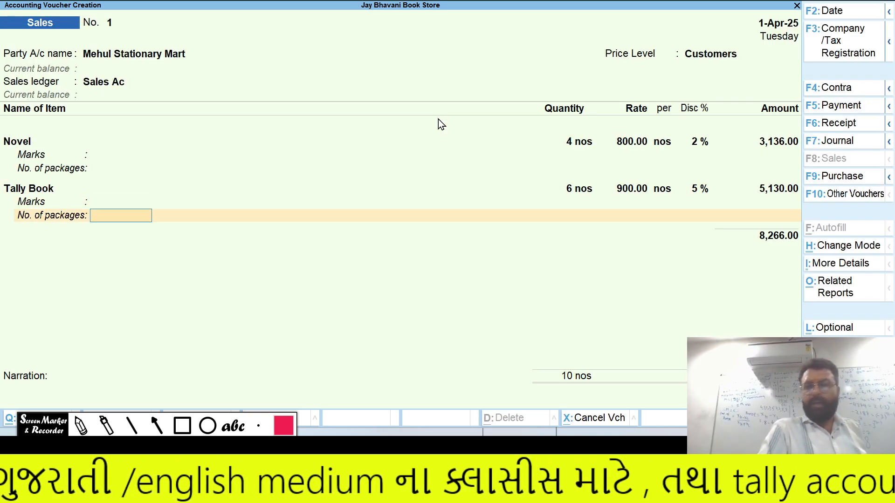
key(Return)
- End the item list and record the full bill amount for Mehul Stationary Mart as a New Ref
key(Return)
key(Return)
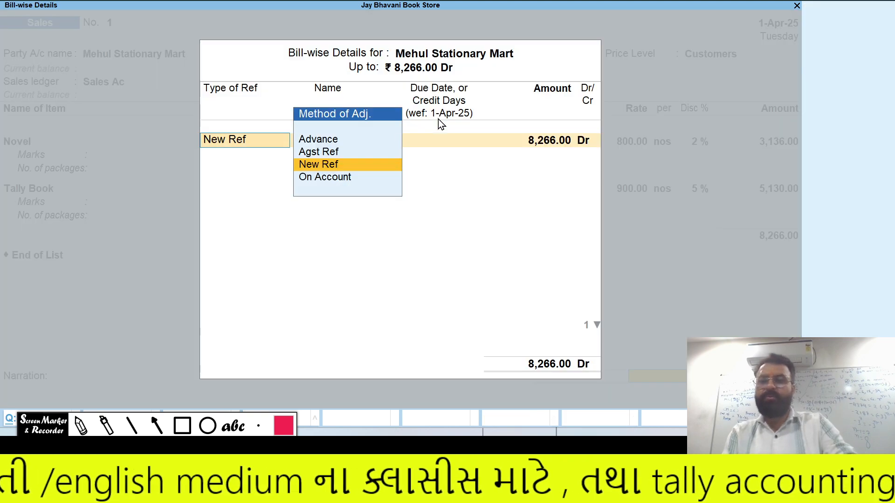
key(Return)
key(Return)
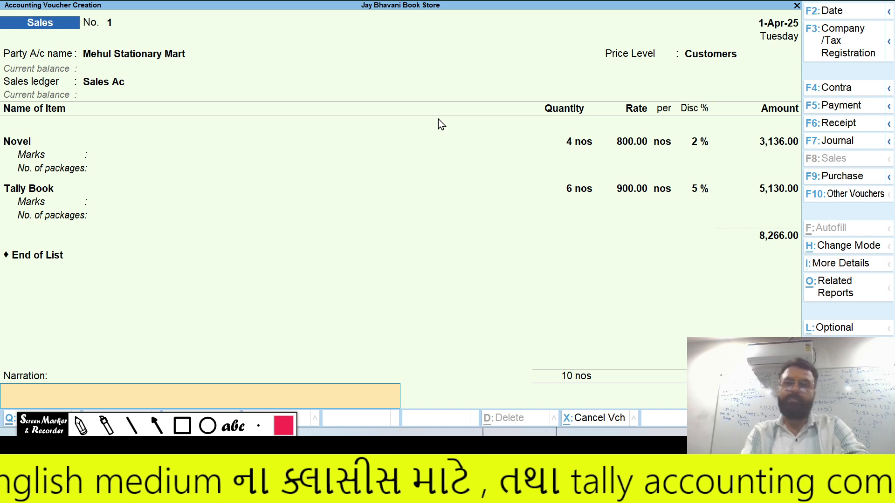
- Save Mehul Stationary Mart's sales voucher without a narration and check the exercise PDF for further items in entry 7
key(Return)
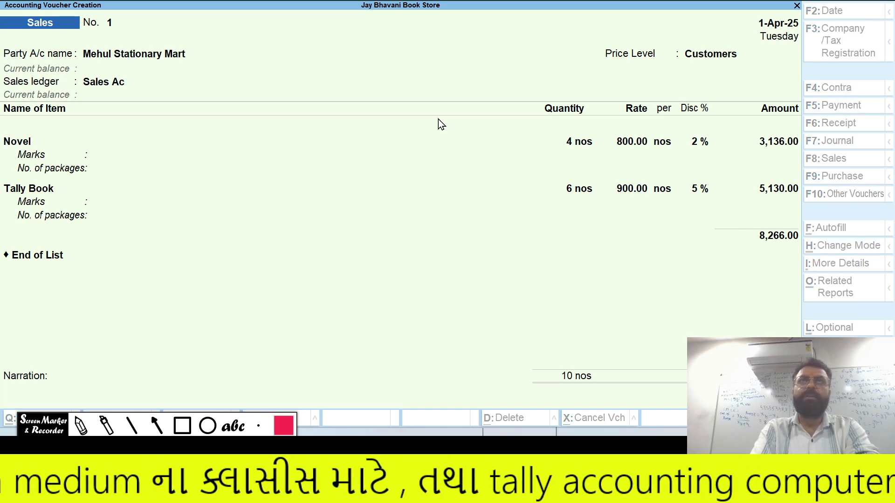
key(Return)
key(alt+Tab)
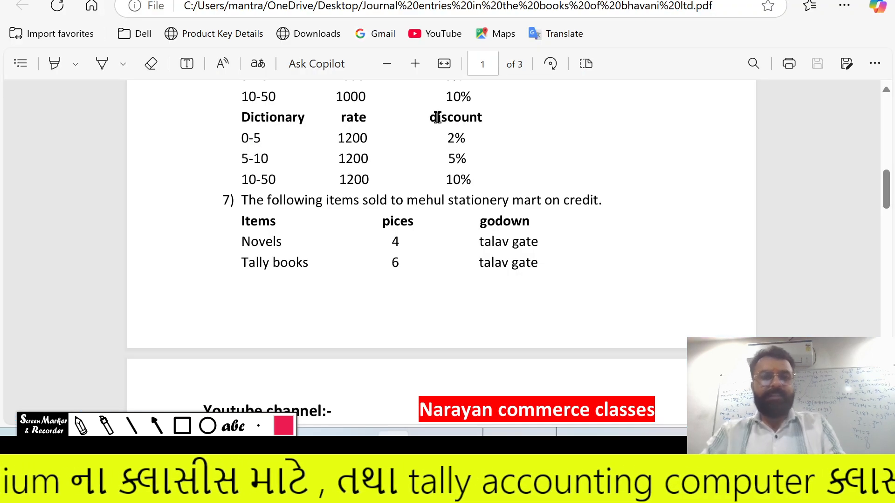
scroll(437, 117, down, 5)
scroll(437, 118, up, 1)
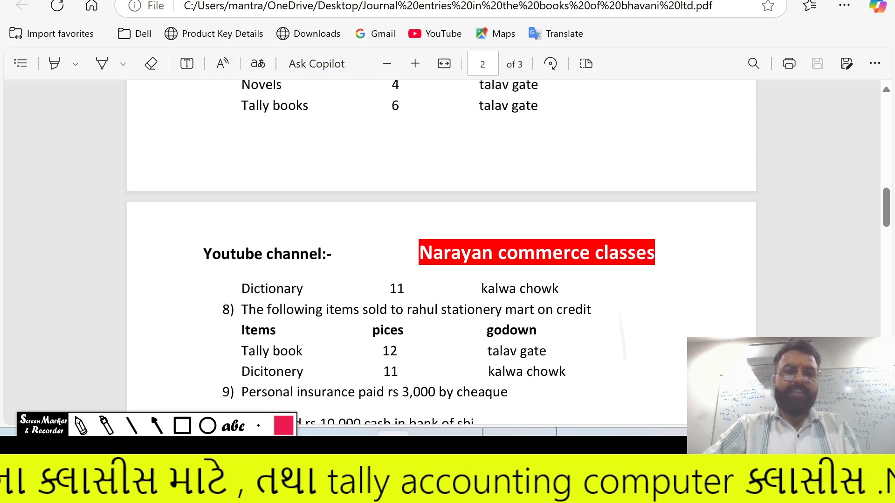
scroll(441, 252, up, 2)
scroll(441, 252, down, 1)
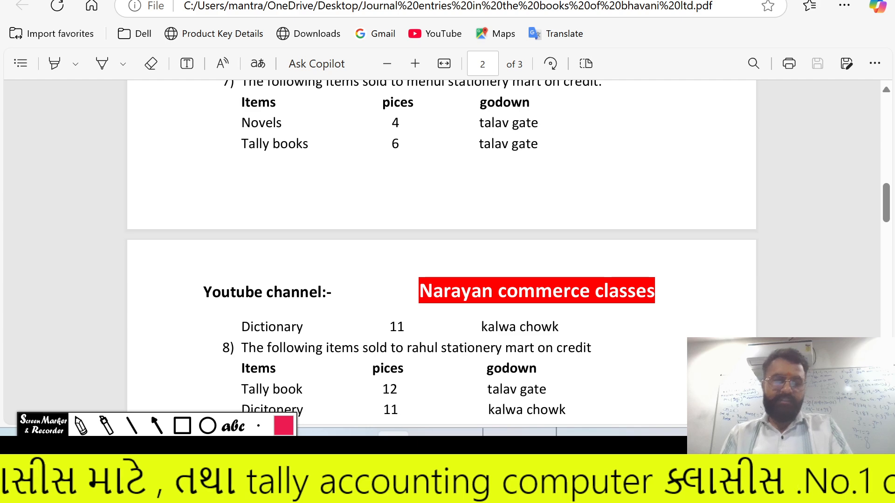
- Reopen Mehul Stationary Mart's sales voucher for alteration from the Day Book
key(alt+Tab)
key(Escape)
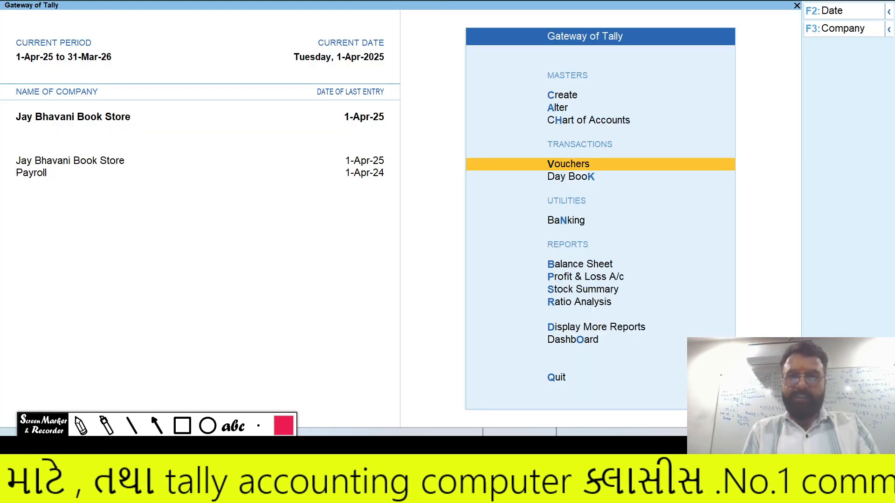
key(Down)
key(Return)
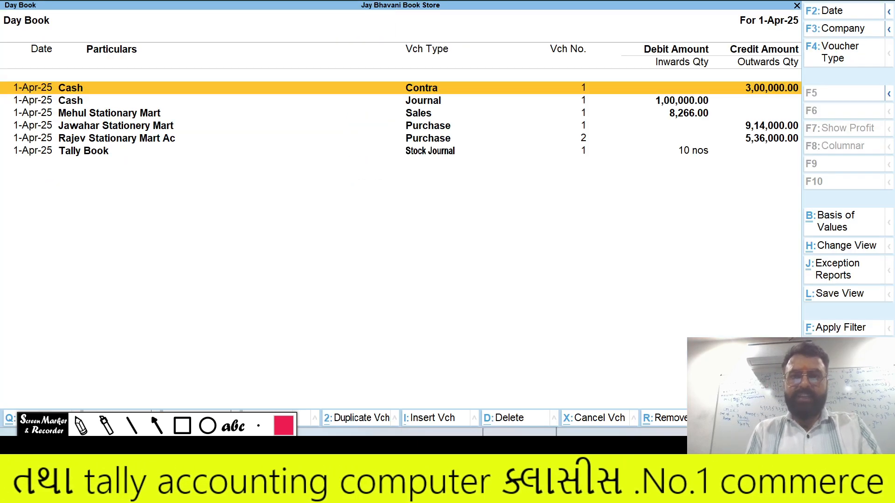
key(Down)
key(Down)
key(Return)
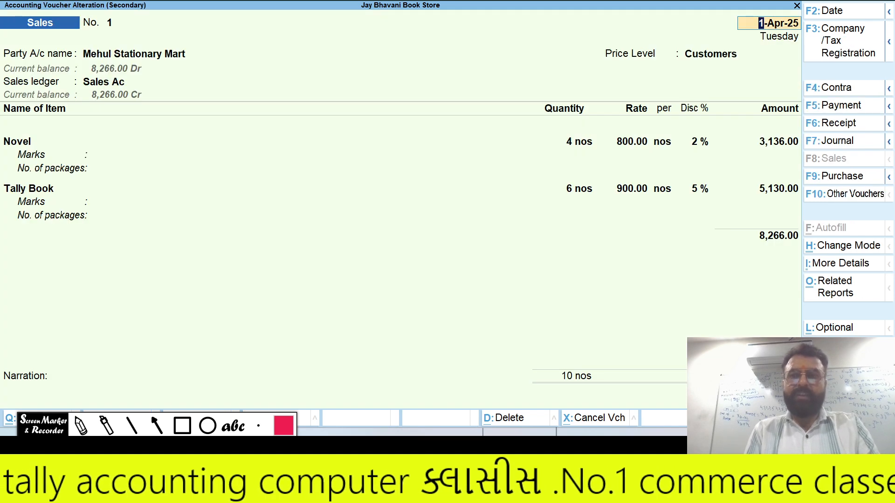
- Keep the voucher's existing date, party details, Customers price level and Sales Ac ledger
key(Return)
key(Return)
key(Return)
key(Return)
key(Return)
key(Return)
key(Return)
key(Return)
key(Return)
key(Return)
key(Return)
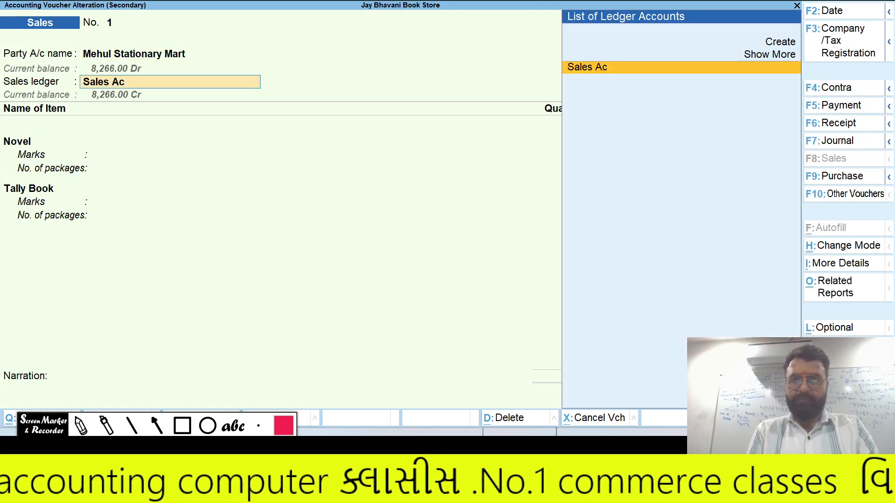
key(Return)
- Keep the existing Novel and Tally Book lines with their allocations and GST details, continuing to a new item line
key(Return)
key(Return)
key(Return)
key(Return)
key(Return)
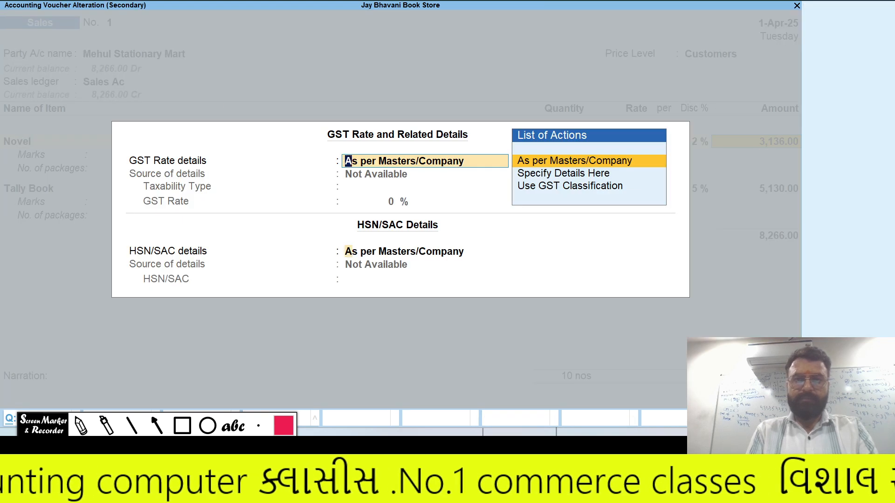
key(Return)
key(Return)
key(Return)
key(Return)
key(Return)
key(Return)
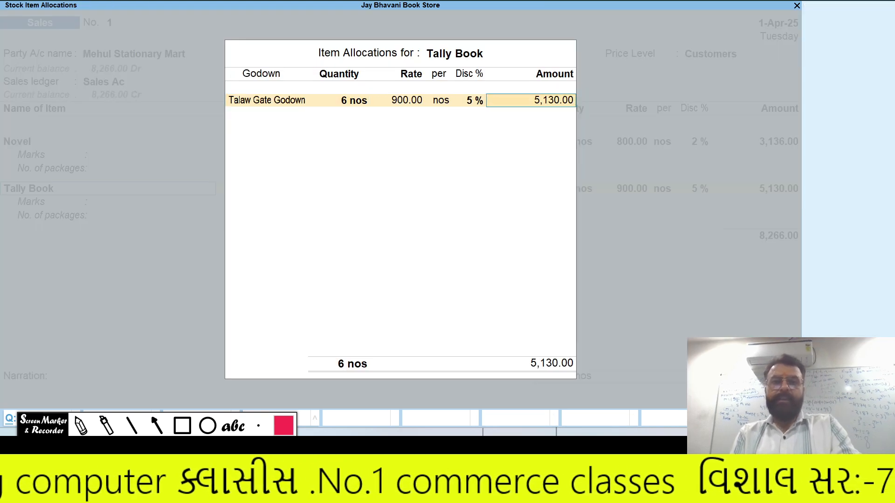
key(Return)
key(Return)
key(Return)
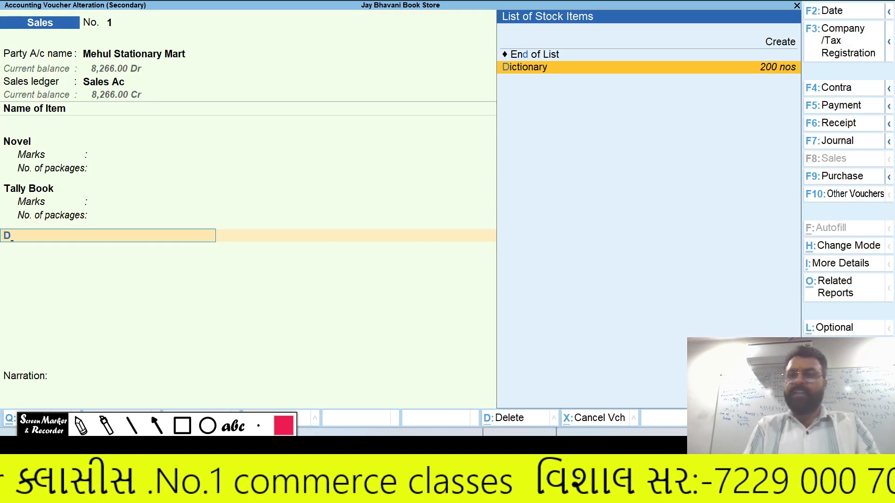
- Add Dictionary as the third item, allocated from Kalwa Chowk Godown as listed in the exercise PDF
key(Return)
key(alt+Tab)
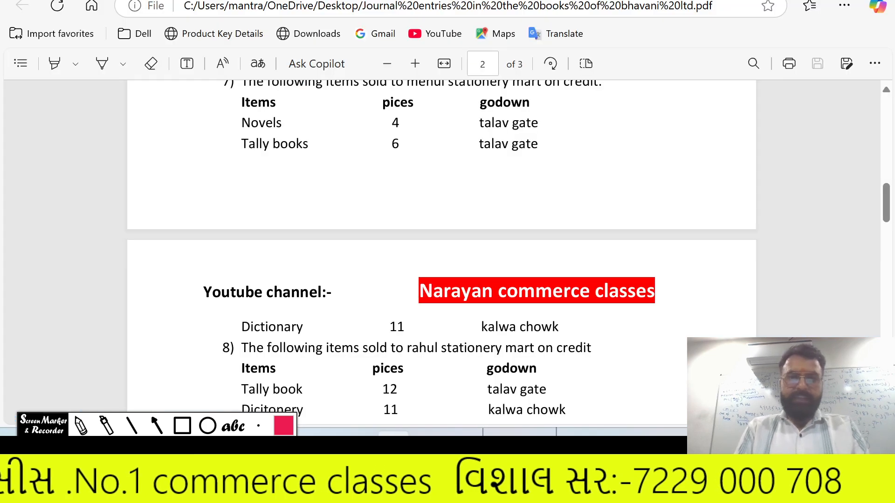
key(alt+Tab)
text(K)
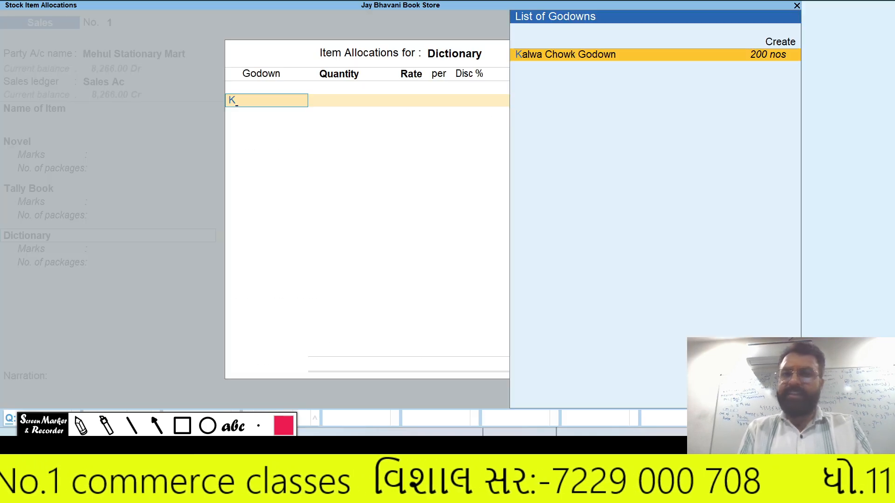
key(Return)
- Set the Dictionary quantity to 11 nos and accept the allocation with the price level's rate and discount
text(11)
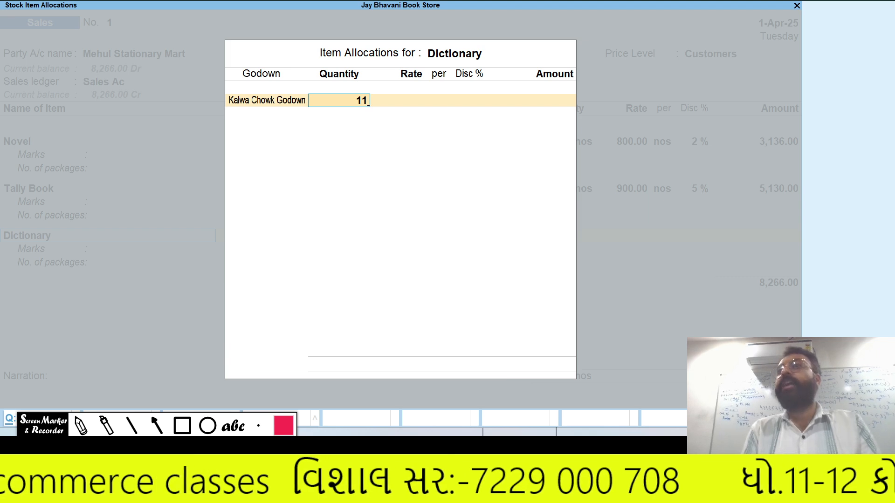
key(Return)
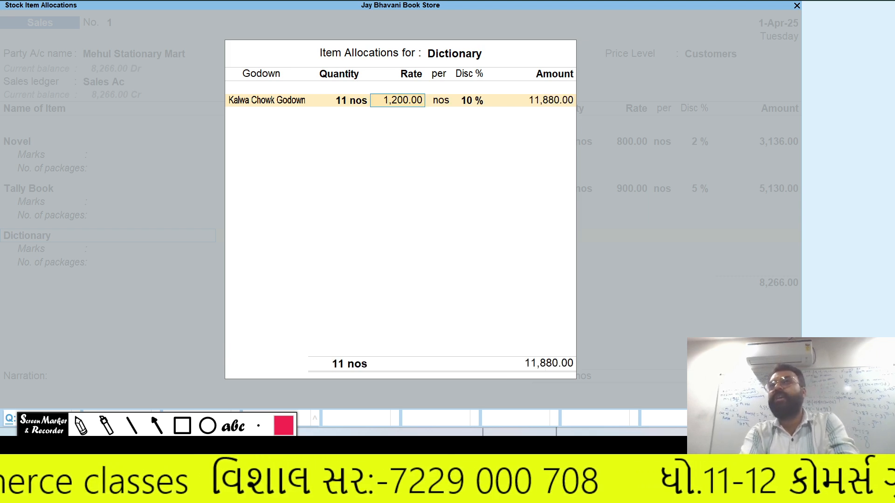
key(Return)
key(Return)
key(Return)
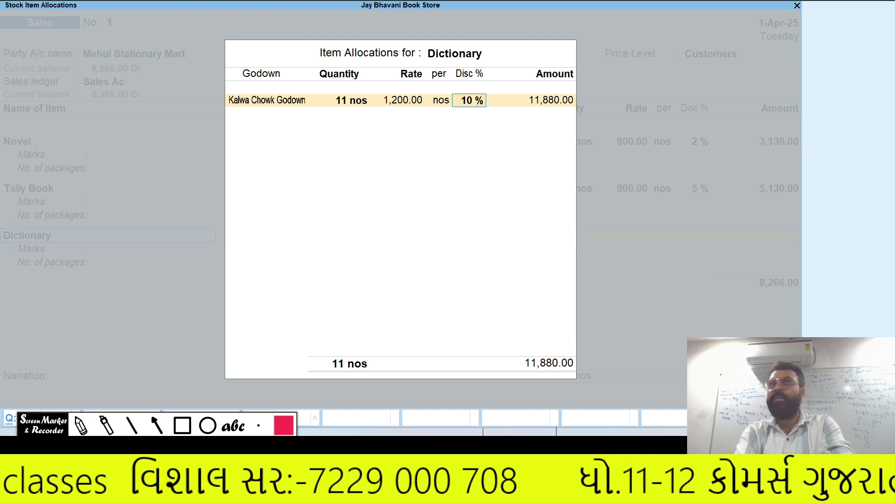
key(Return)
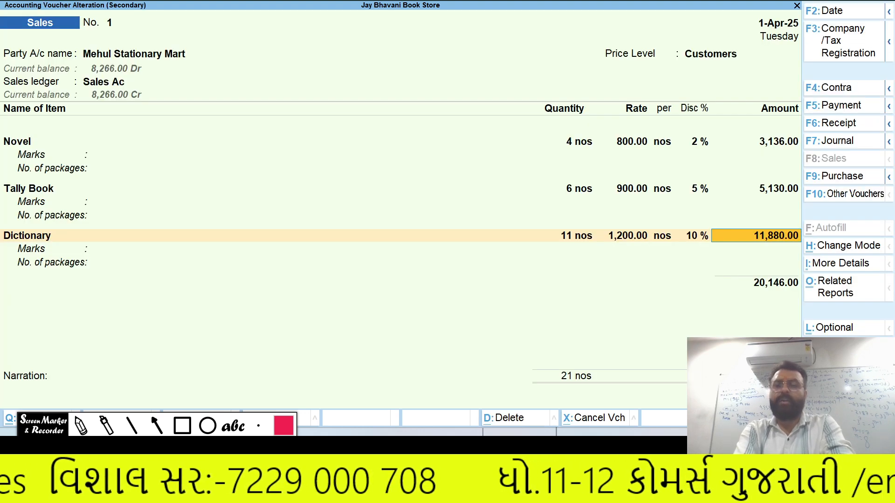
- Accept Dictionary's amount and default GST and HSN/SAC details, leaving marks and number of packages blank
key(Return)
key(Return)
key(Return)
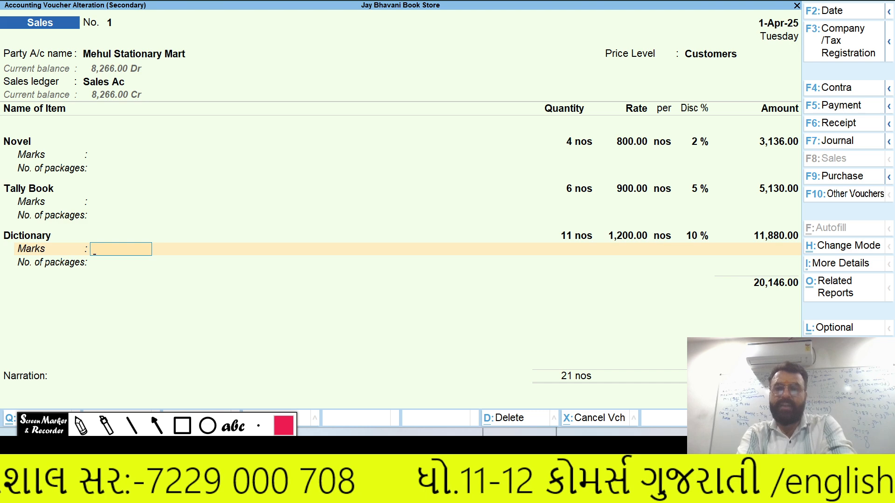
key(Return)
key(Return)
- End the item list, record the full bill amount as a New Ref and save the altered voucher
key(Return)
key(Return)
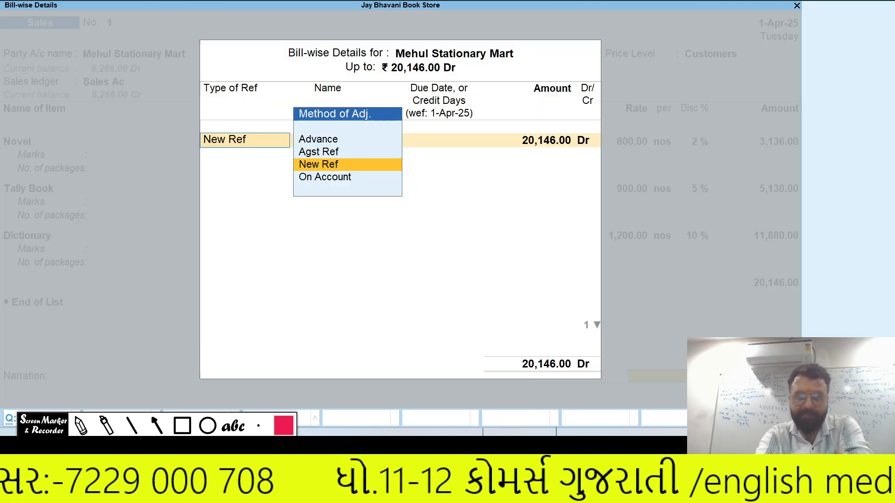
key(Return)
key(Return)
key(Return)
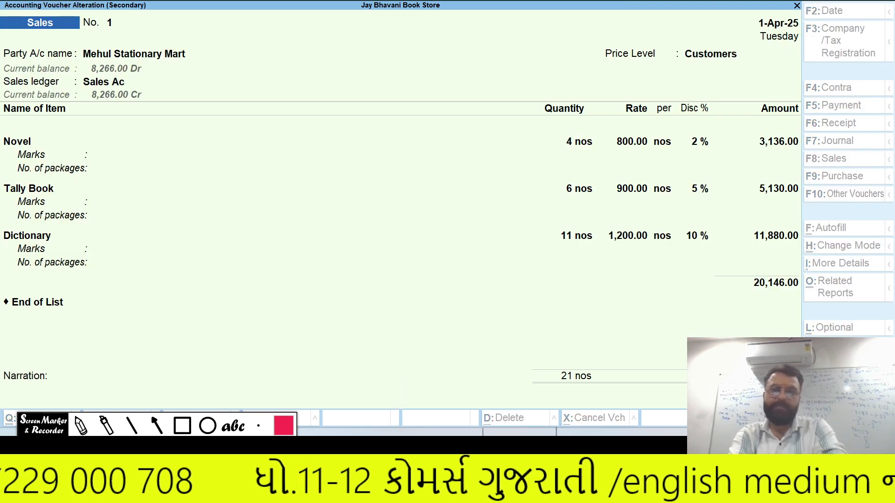
key(Return)
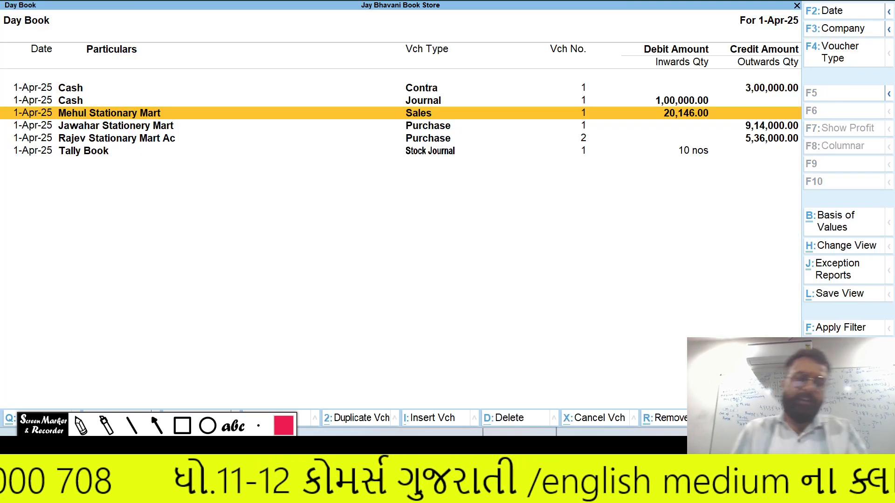
- Return to the Gateway of Tally and read entry 8 in the exercise PDF
key(Escape)
key(Escape)
key(Escape)
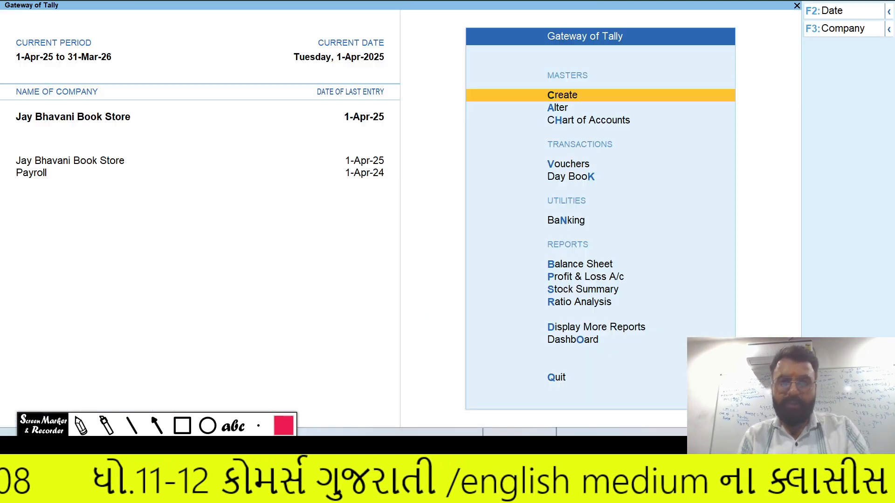
key(alt+Tab)
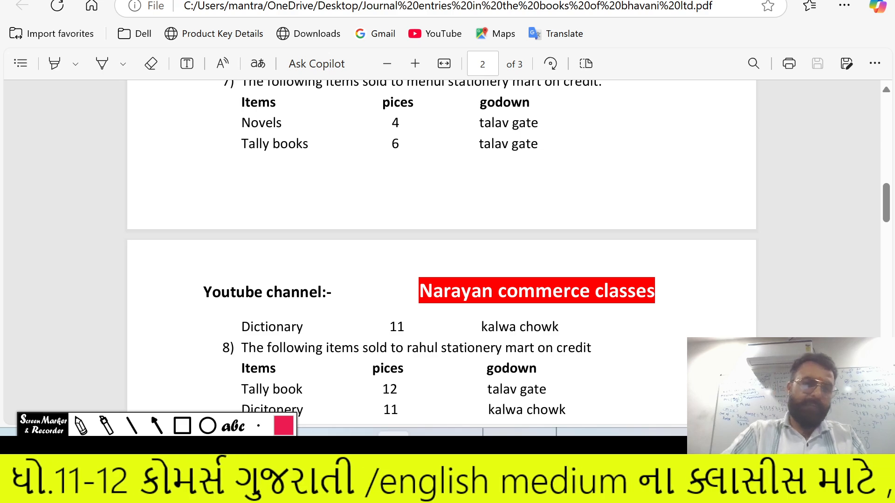
scroll(441, 251, down, 3)
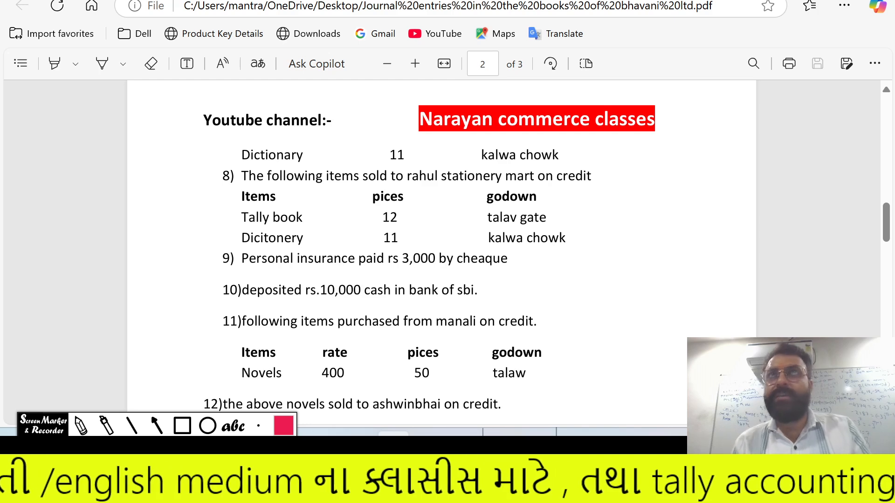
key(alt+Tab)
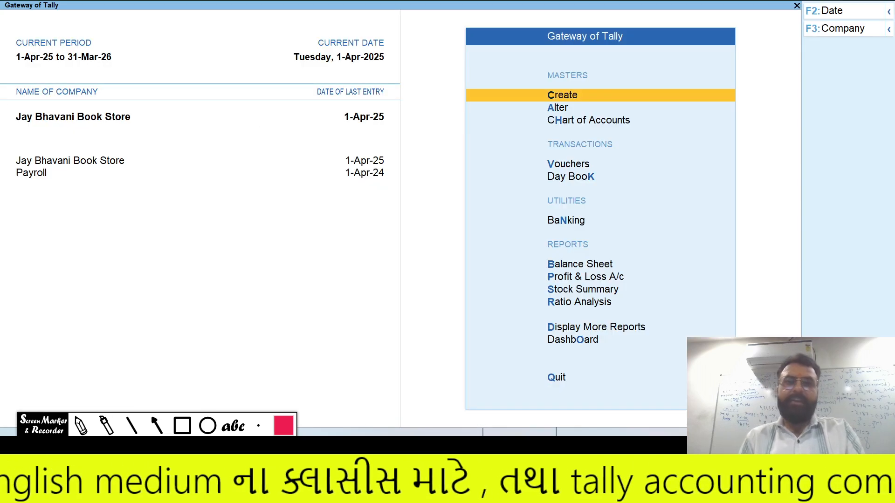
- Start a new sales voucher and create a party ledger from it named Rahul Stationary Mart Ac
key(v)
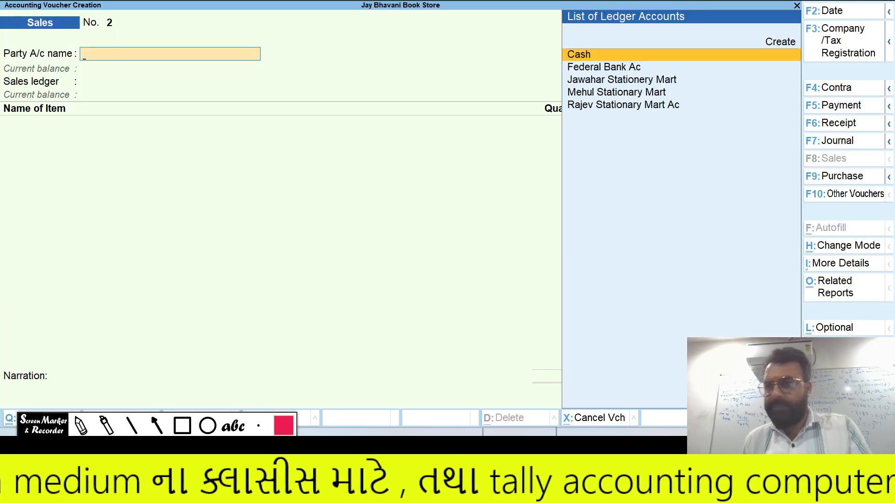
key(alt+c)
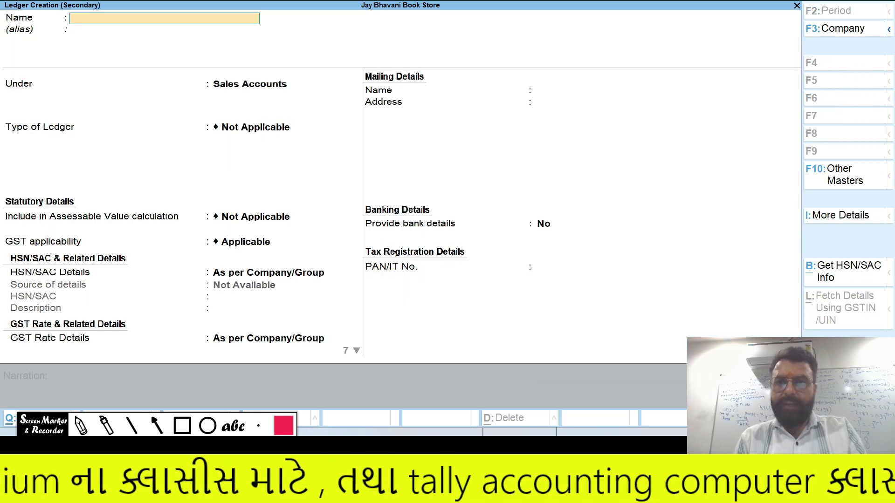
key(alt+Tab)
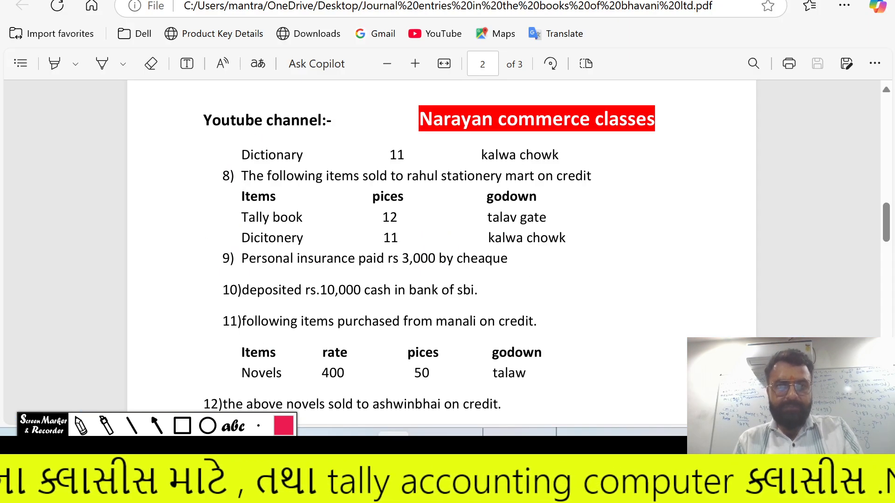
key(alt+Tab)
text(Rahul S)
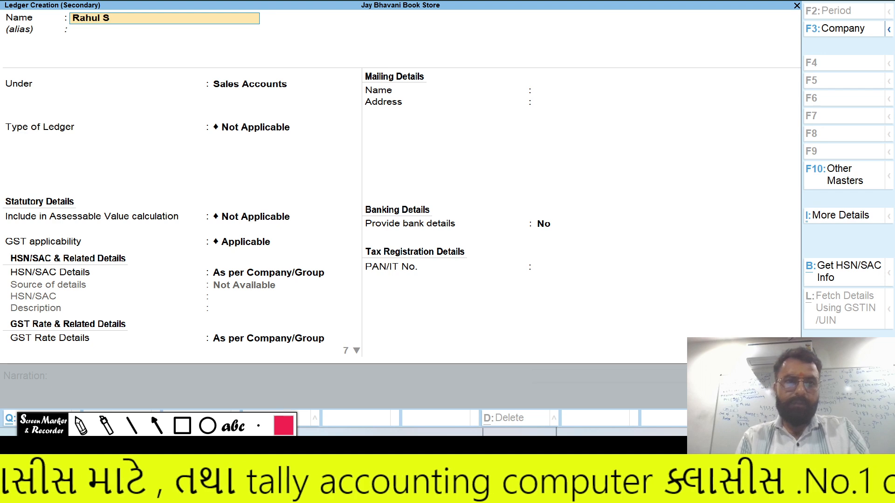
text(tationary Mar)
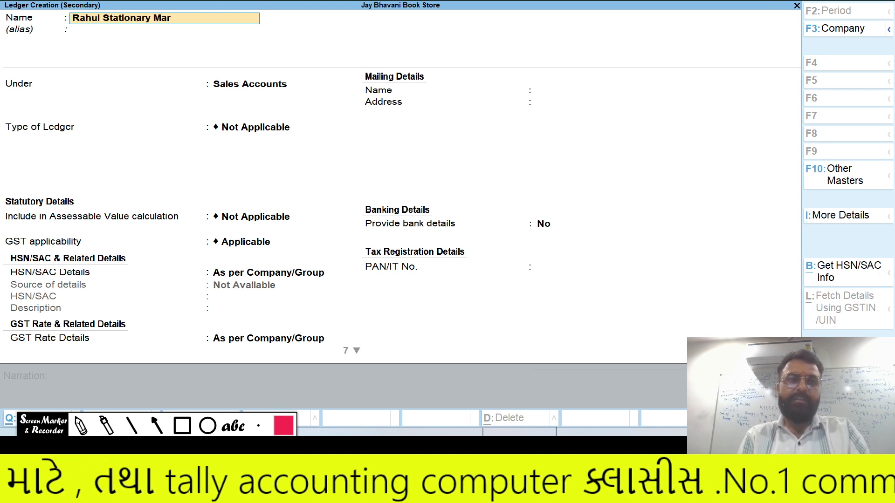
text(ty)
key(BackSpace)
text(Ac)
key(Return)
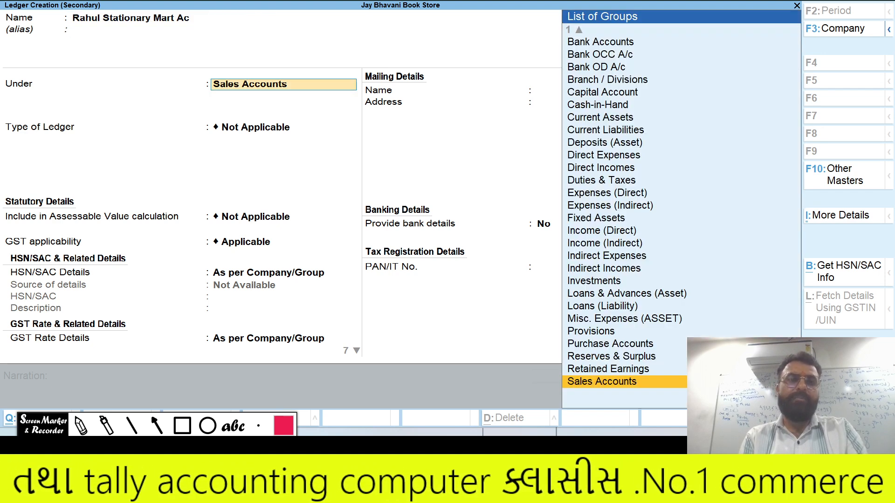
- Save the new ledger under Sundry Debtors with bill-by-bill balances kept on, and accept the voucher's default party details
text(Sun)
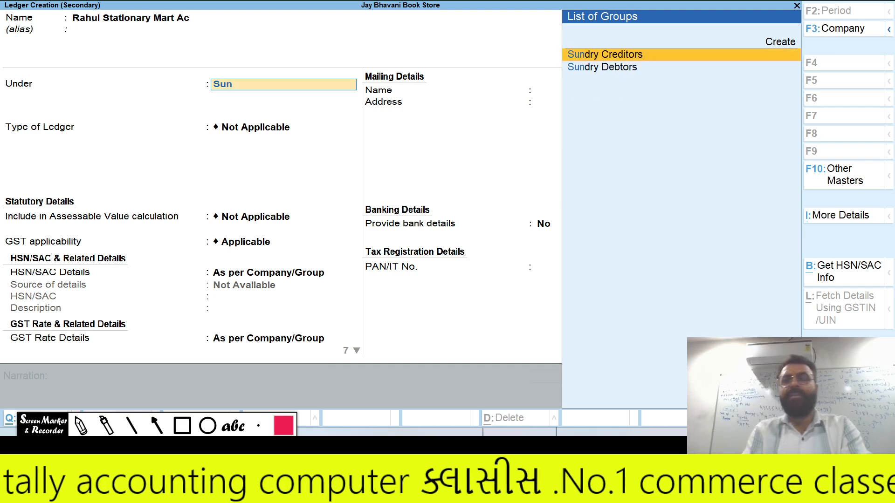
key(Down)
key(Return)
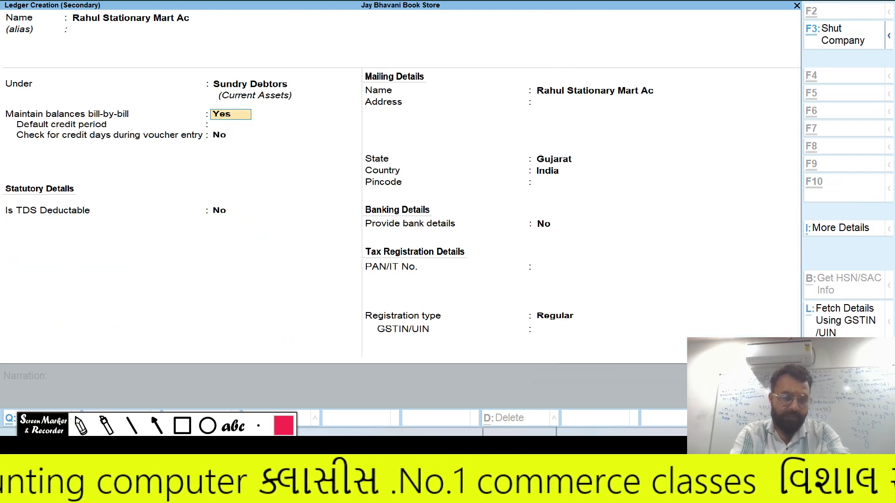
key(ctrl+a)
key(ctrl+a)
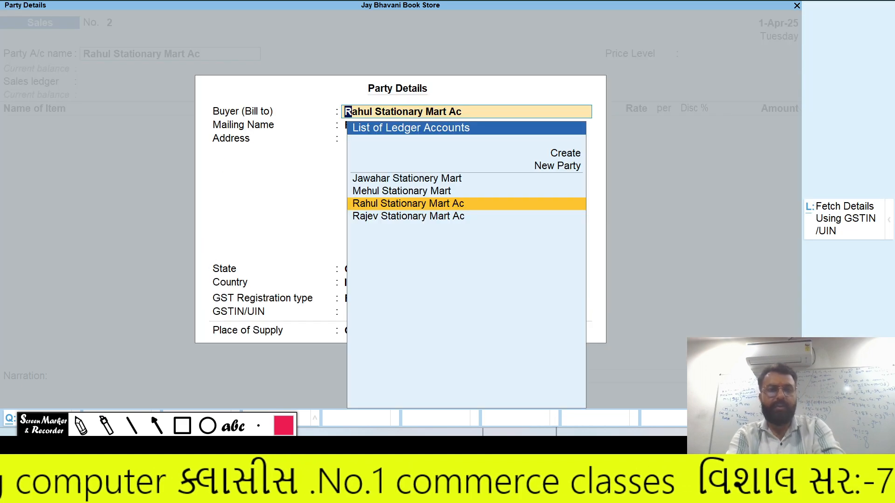
key(ctrl+a)
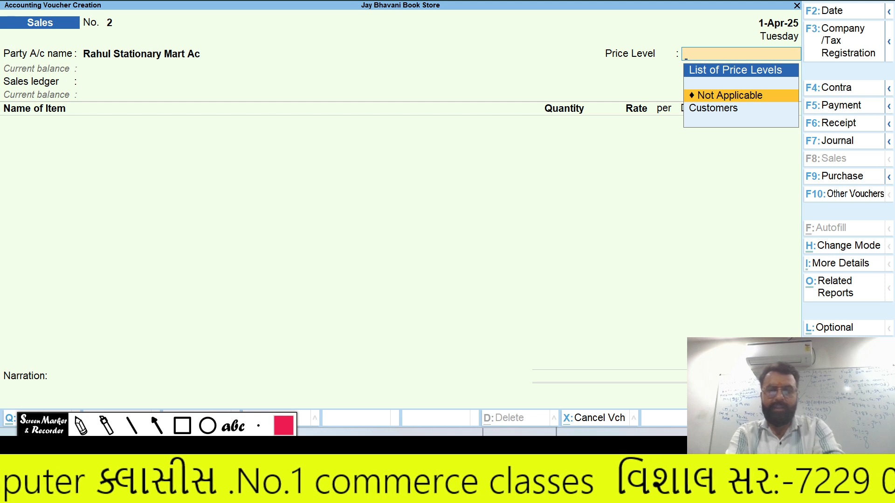
- Set the sales voucher's price level to Customers and its sales ledger to Sales Ac
key(Down)
key(Return)
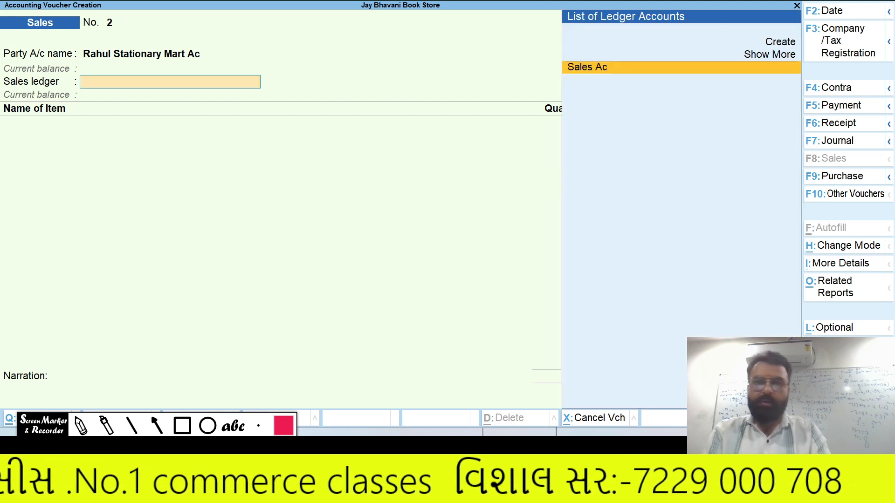
key(Return)
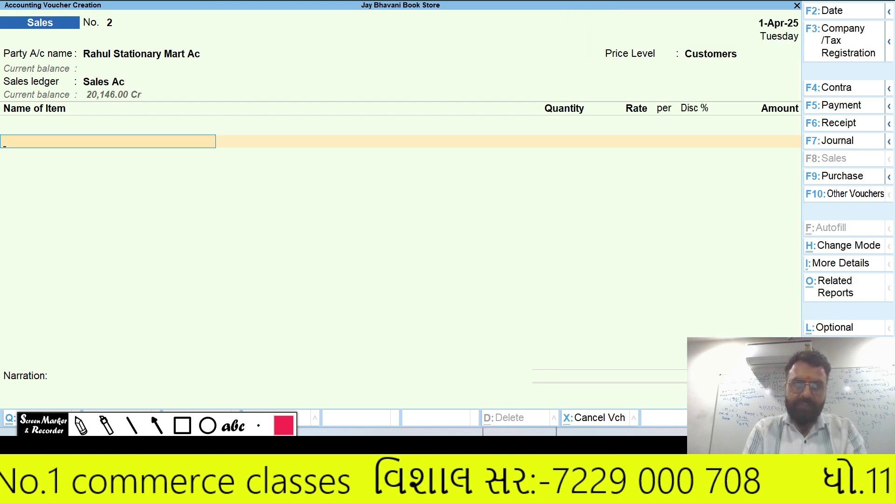
- Check entry 8 in the exercise PDF and add Tally Book to the voucher, allocating 12 nos from Talaw Gate Godown with the default rate and discount
key(alt+Tab)
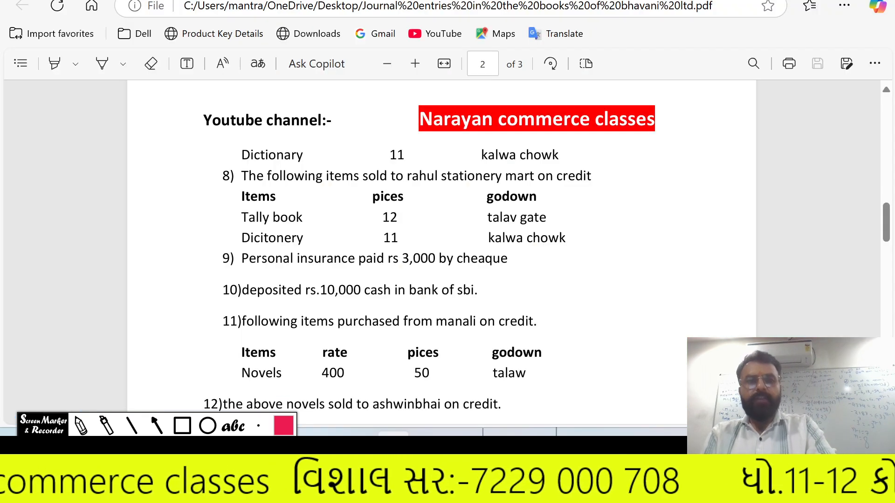
key(alt+Tab)
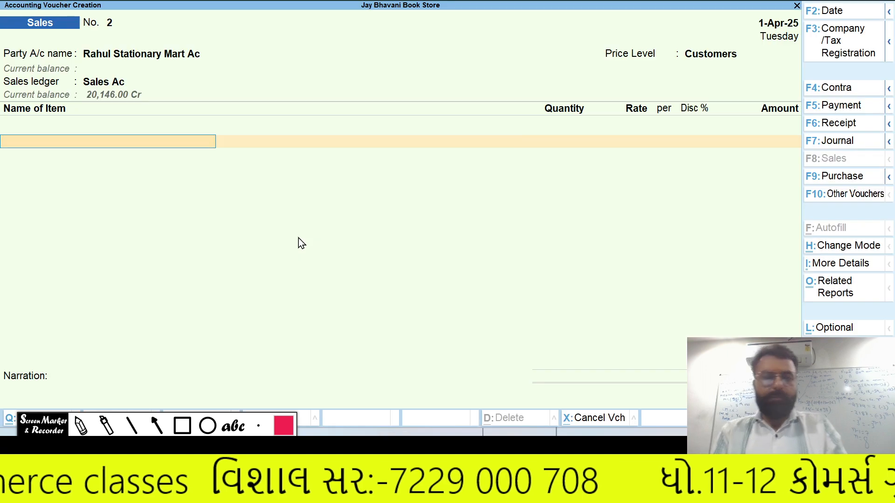
text(T)
key(Return)
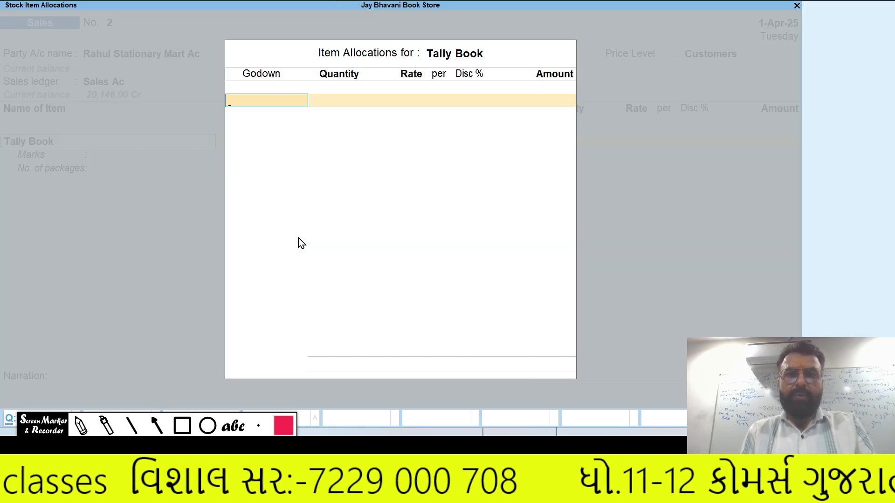
key(alt+Tab)
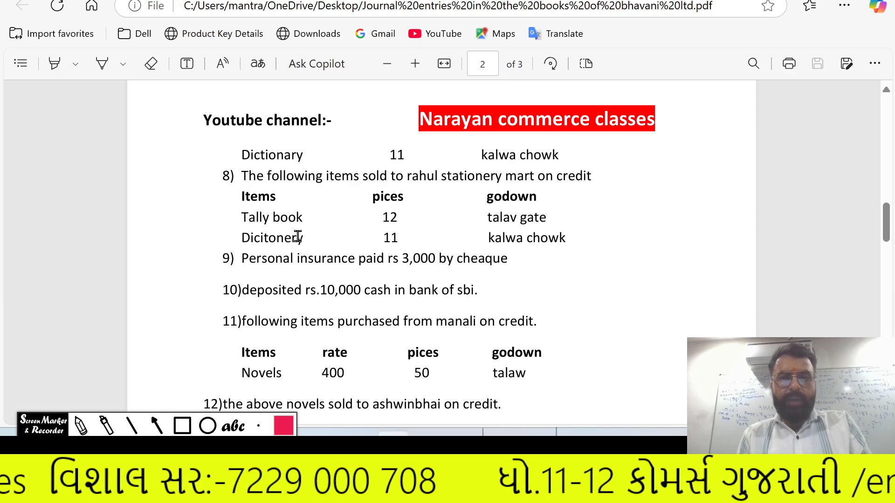
key(alt+Tab)
text(T)
key(Return)
key(alt+Tab)
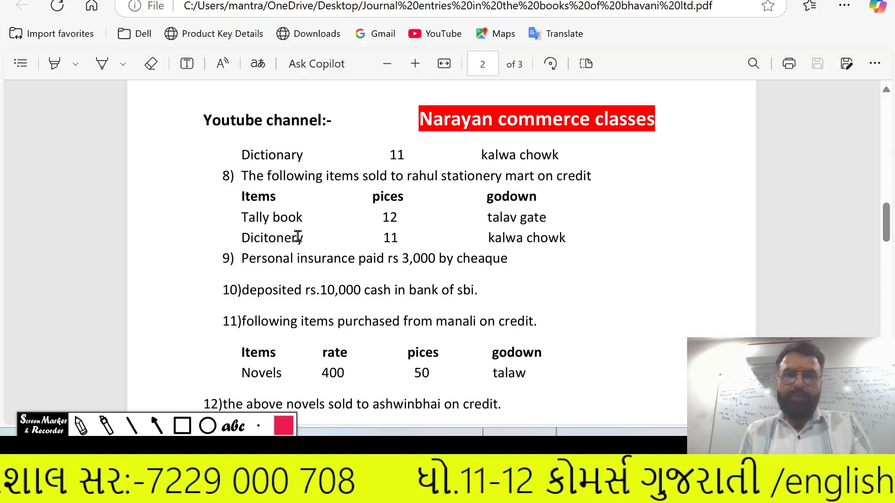
key(alt+Tab)
text(12)
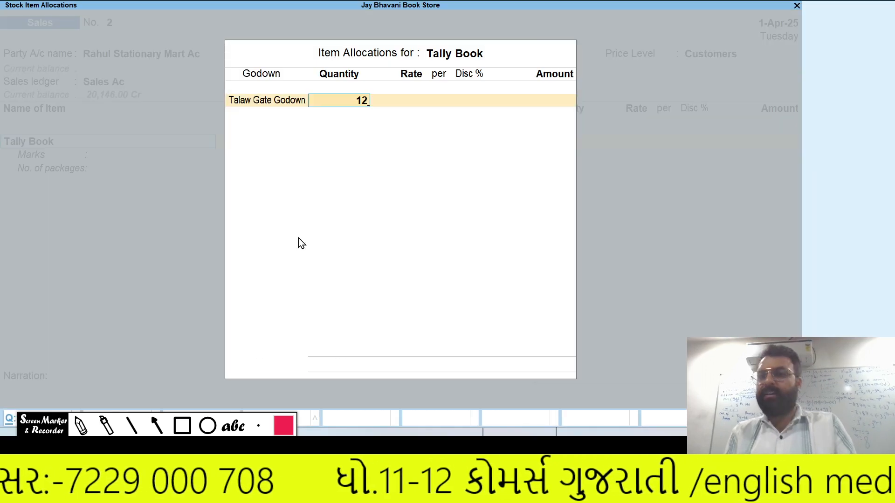
key(Return)
key(Return)
key(Return)
key(Return)
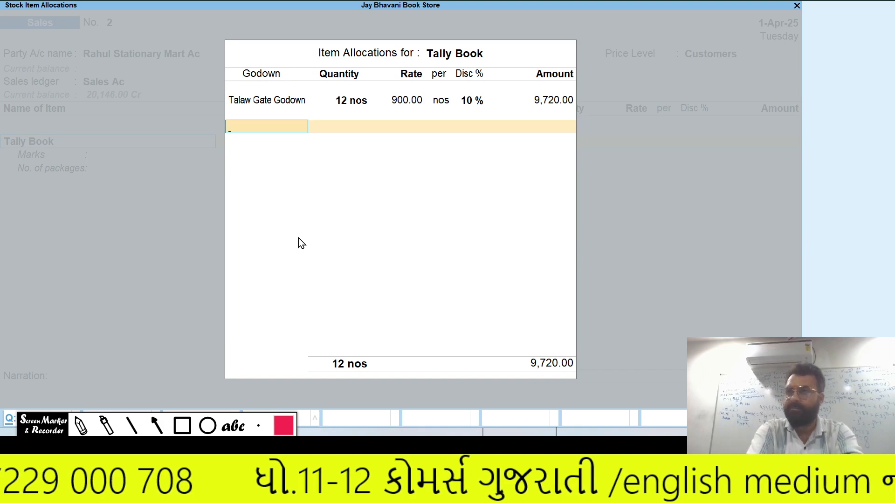
- Finish the Tally Book line with the default GST and HSN/SAC details, leaving marks and number of packages blank
key(Return)
key(Return)
key(Return)
key(Return)
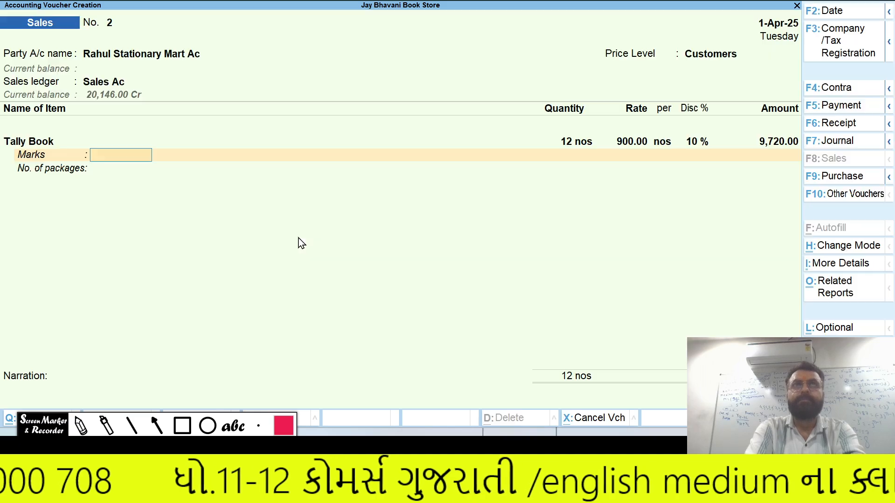
key(Return)
key(Return)
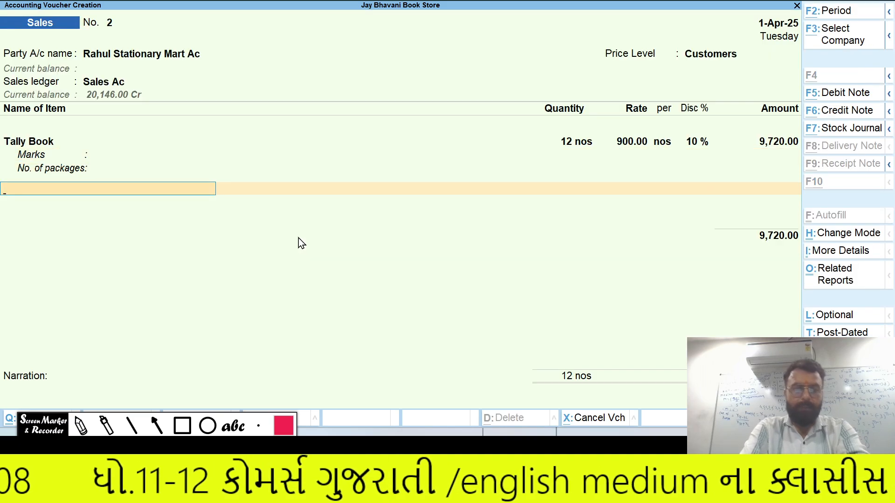
- Add Dictionary as the second item, allocating 11 nos from Kalwa Chowk Godown as listed in the exercise PDF
key(alt+Tab)
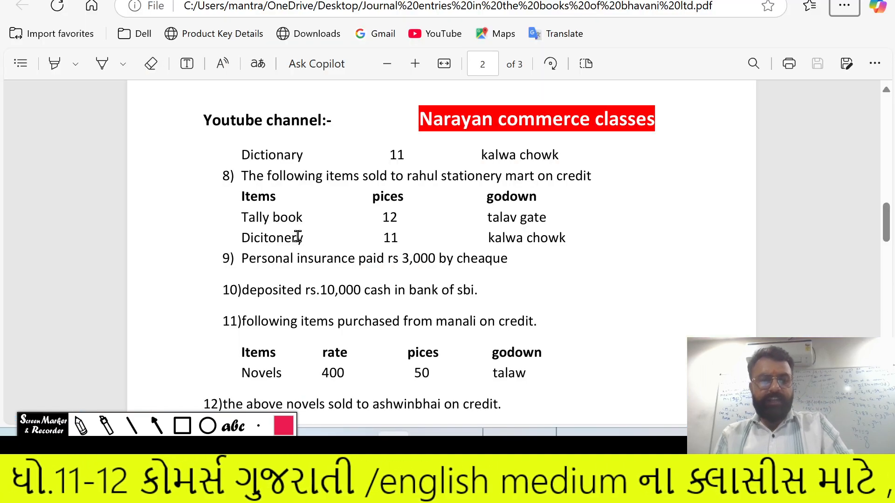
key(alt+Tab)
text(D)
key(Return)
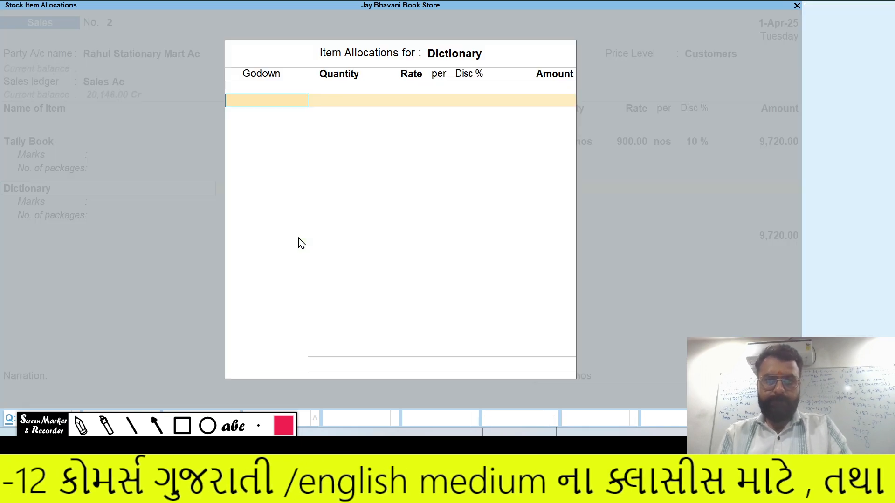
key(alt+Tab)
key(alt+Tab)
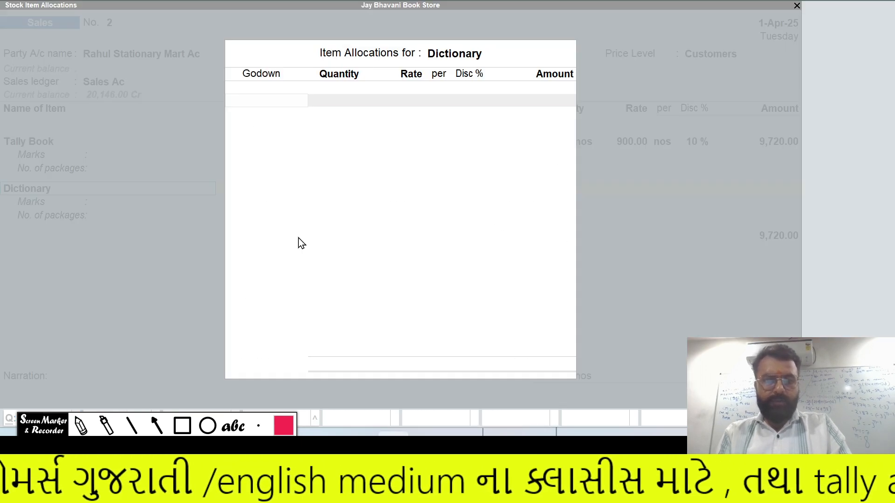
key(alt+Tab)
key(alt+Tab)
text(K)
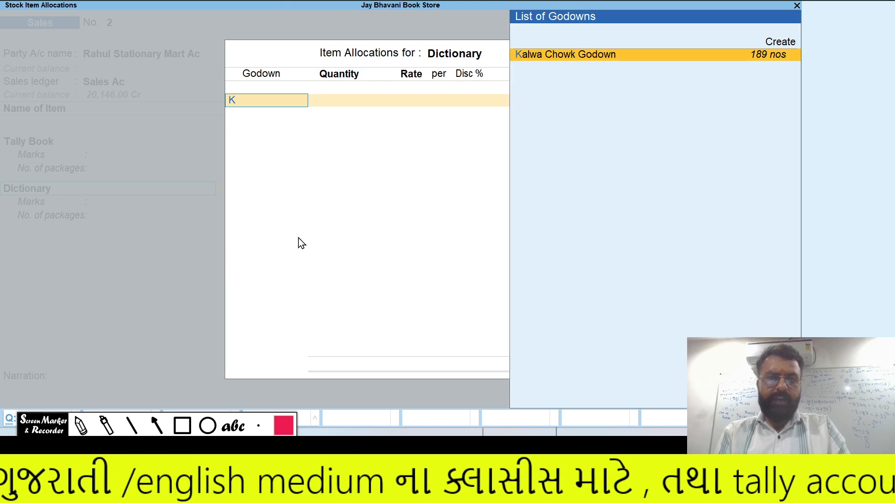
key(Return)
key(alt+Tab)
key(alt+Tab)
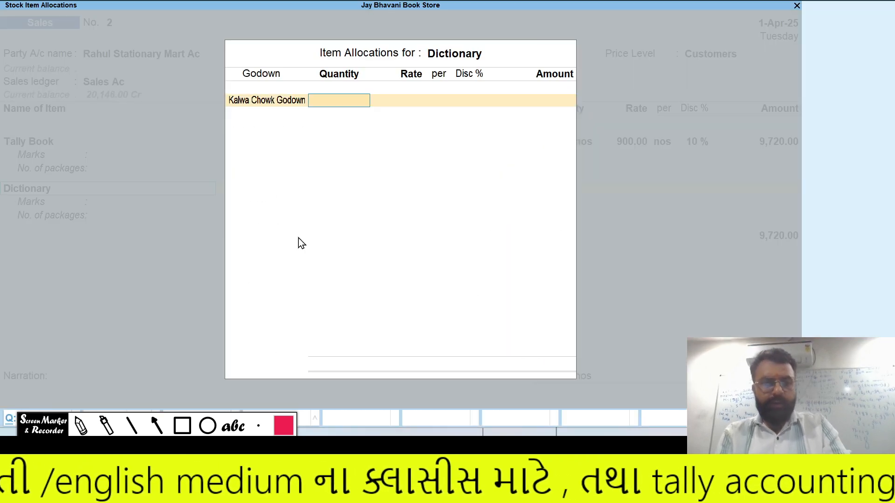
text(11)
key(Return)
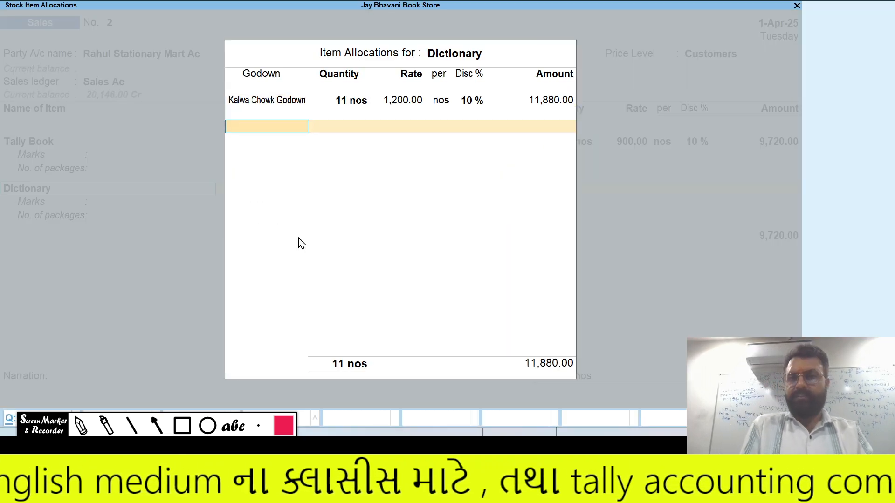
- Complete the Dictionary line, keeping GST and HSN/SAC details as per Masters/Company and leaving marks and packages blank
key(Return)
key(Return)
key(Return)
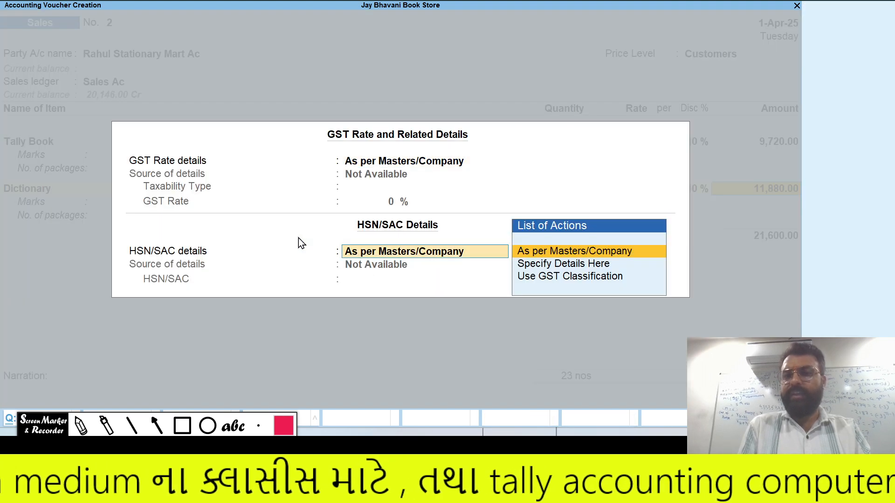
key(Return)
key(Return)
key(Return)
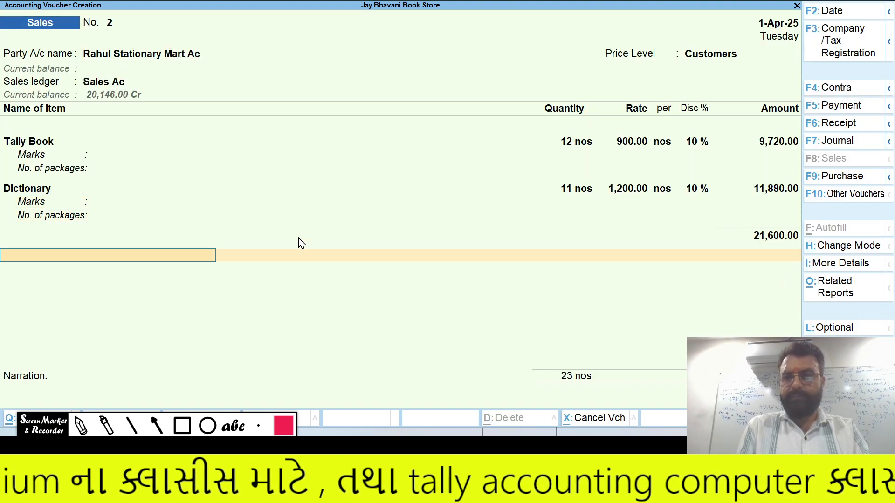
- Compare the items with the PDF, end the item list, record the full bill amount as a New Ref and save the sales voucher
key(alt+Tab)
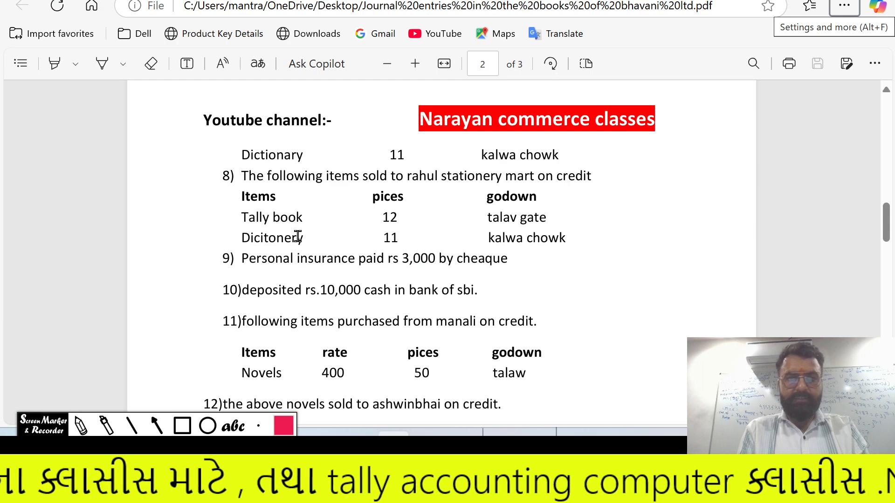
key(alt+Tab)
key(Return)
key(Return)
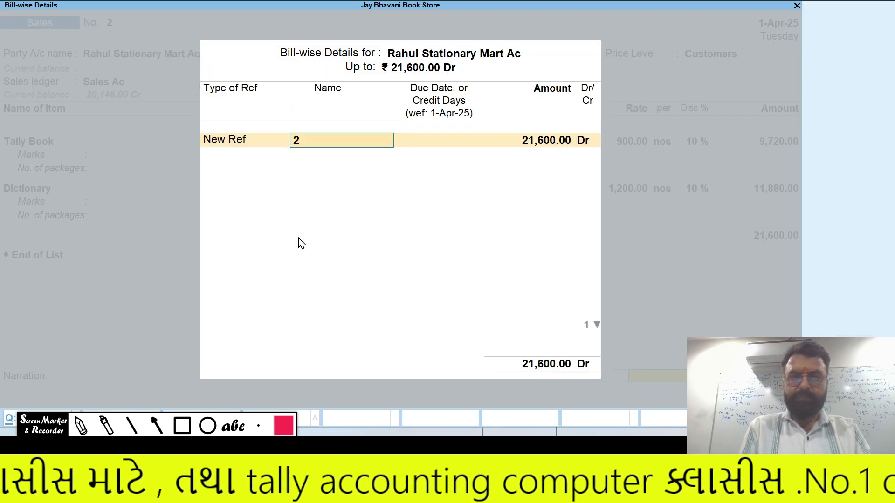
key(Return)
key(Return)
key(Return)
key(Return)
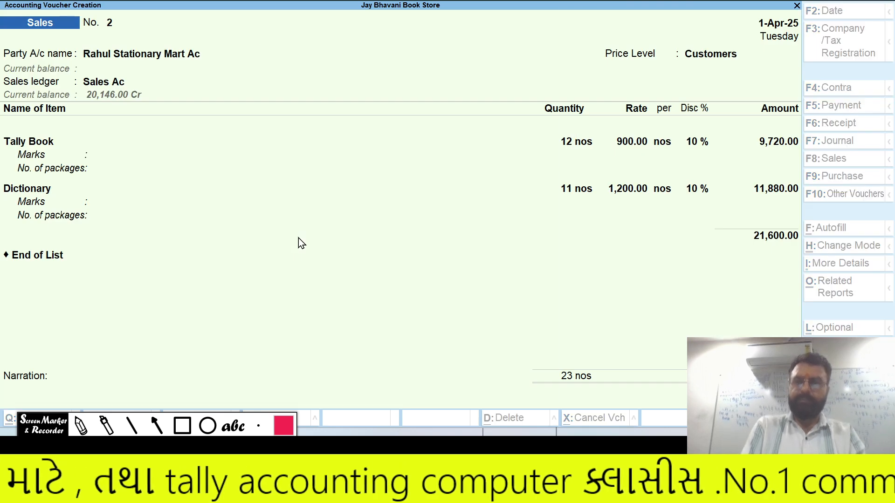
- Read entry 9 in the exercise PDF and switch the new voucher to the Payment type
key(alt+Tab)
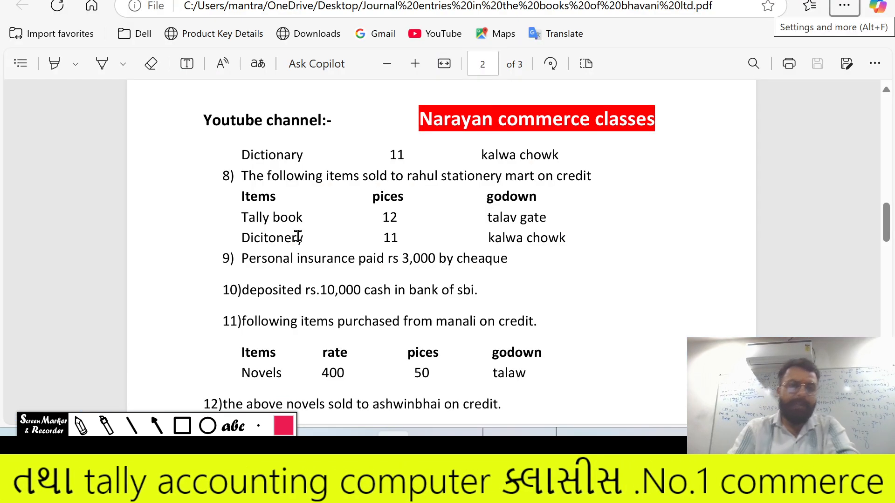
scroll(297, 236, down, 3)
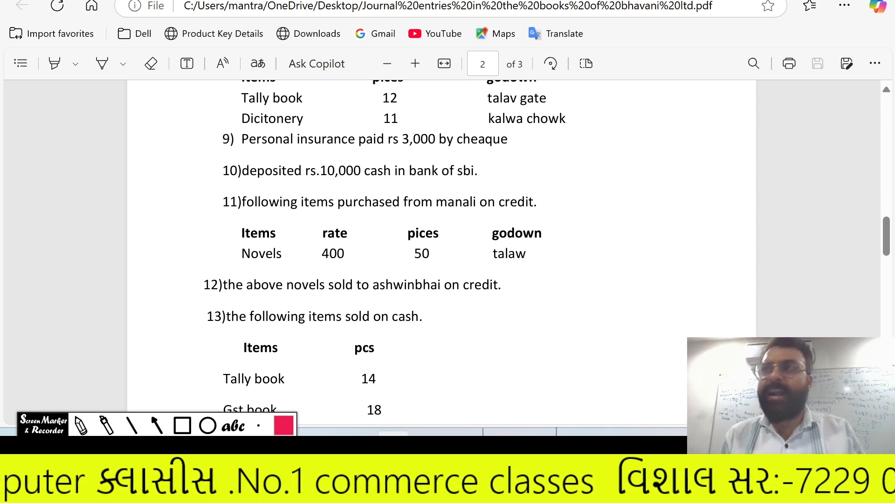
key(alt+Tab)
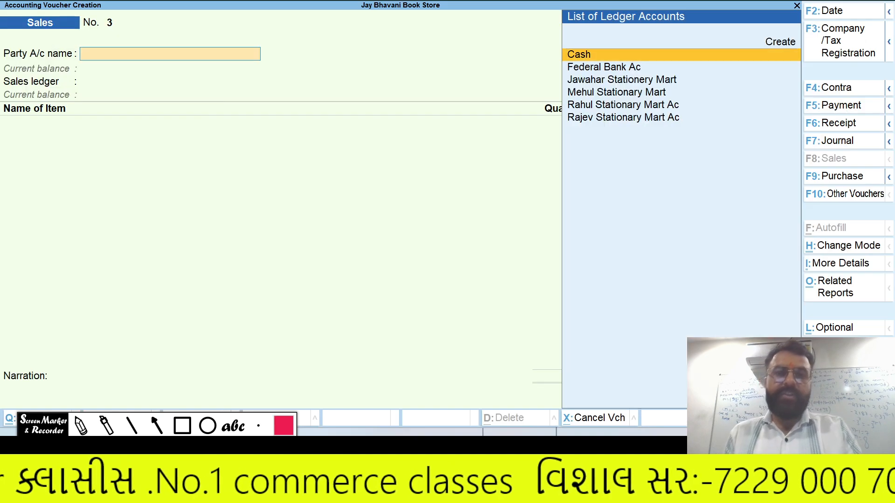
click(851, 114)
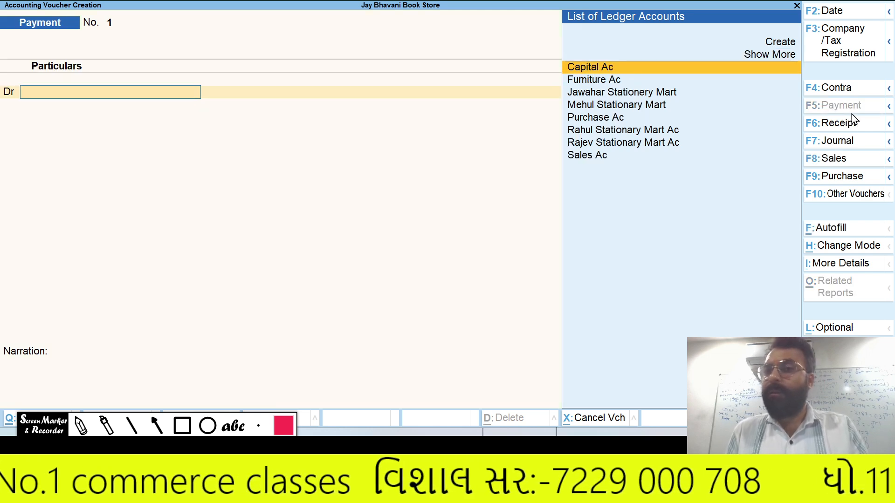
- Create a ledger named Drawings Ac under Capital Account from the payment voucher's debit line and save it with default details
key(Up)
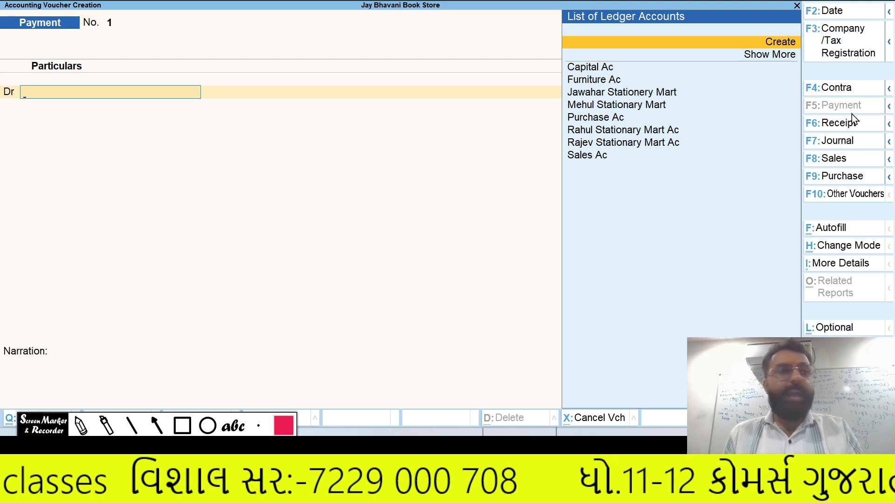
key(Return)
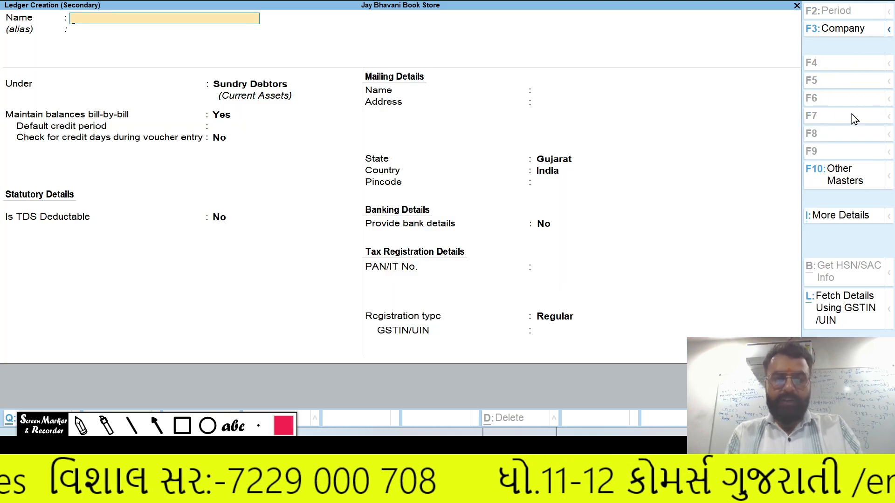
text(Drawings Ac)
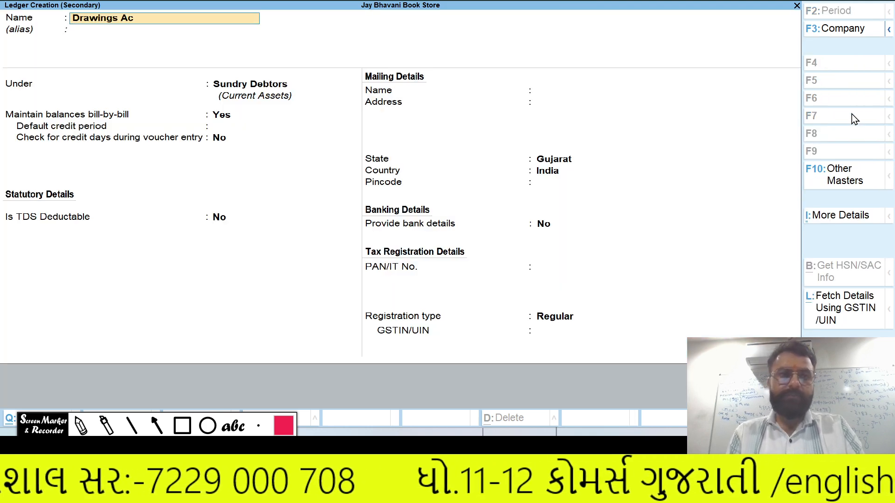
key(Return)
text(Capi)
key(Return)
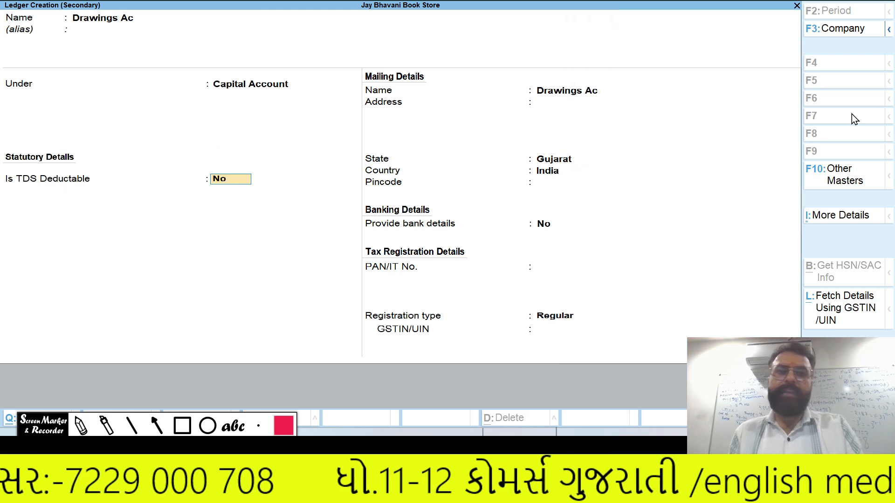
key(Return)
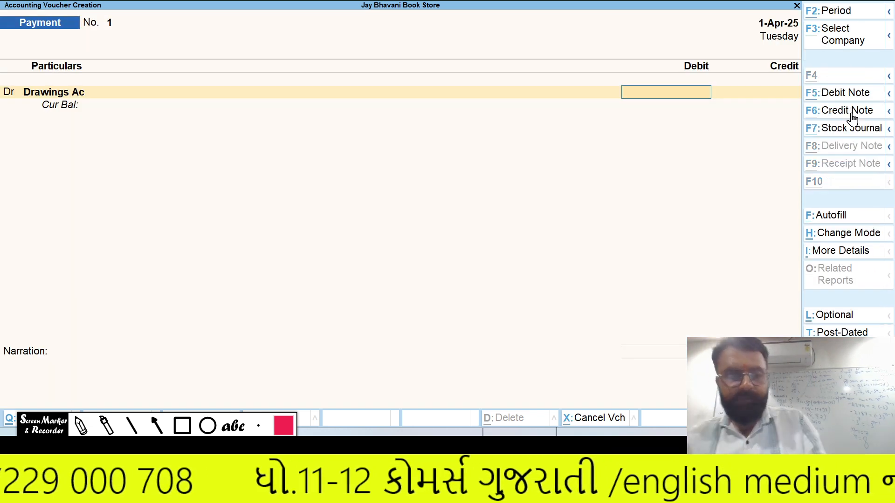
- Confirm the insurance amount in the PDF and debit Drawings Ac with 3000
key(alt+Tab)
key(alt+Tab)
key(Return)
text(3000)
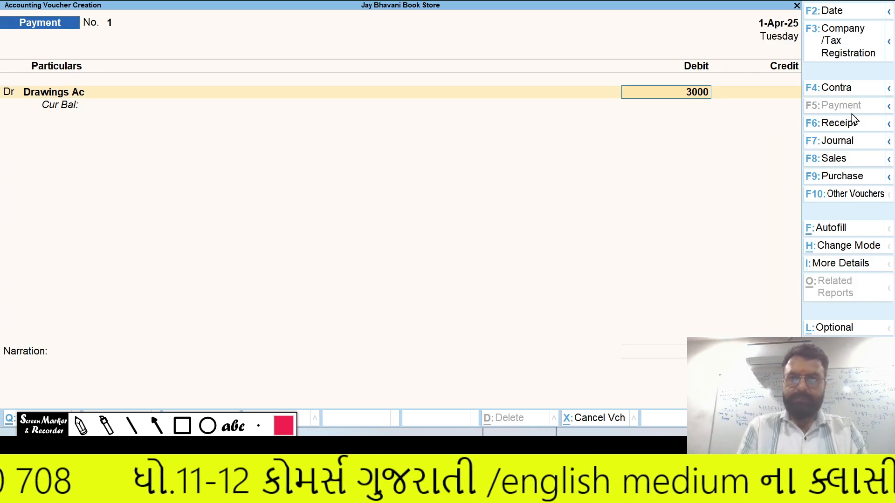
key(Return)
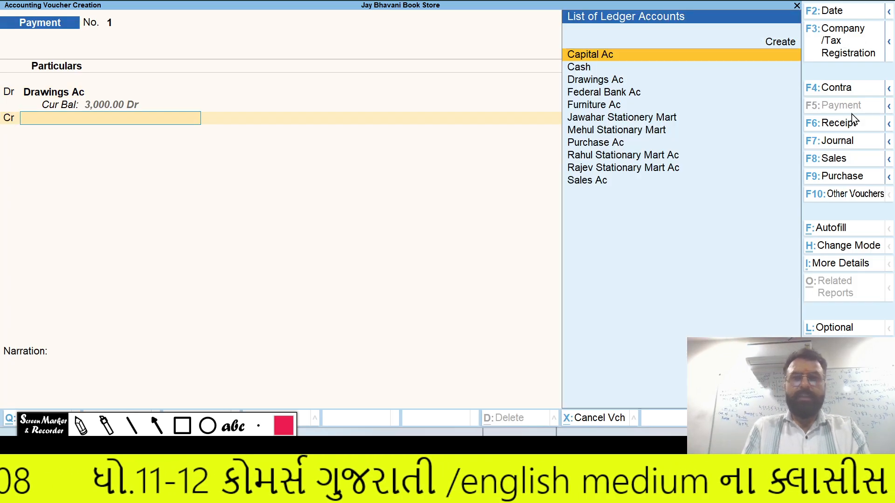
- Credit Federal Bank Ac with 3,000, accept its cheque allocation with default details and save the payment voucher without a narration
key(Down)
key(Down)
key(Down)
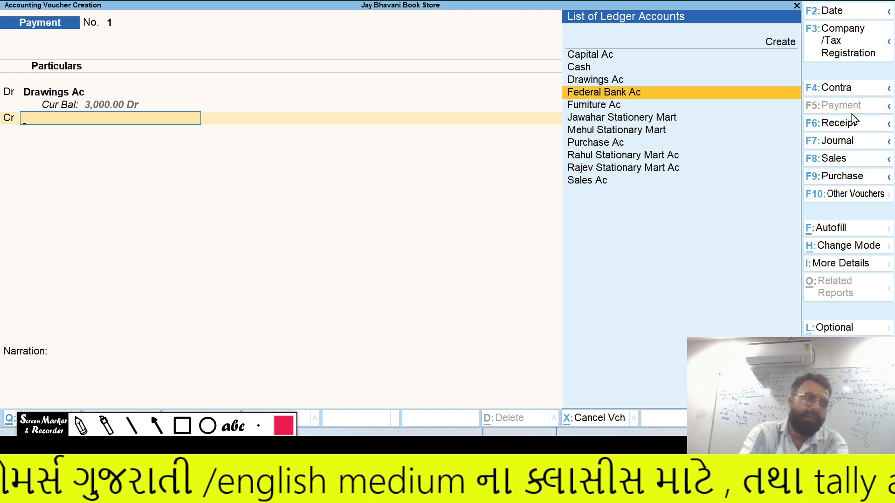
key(Return)
key(Return)
key(Return)
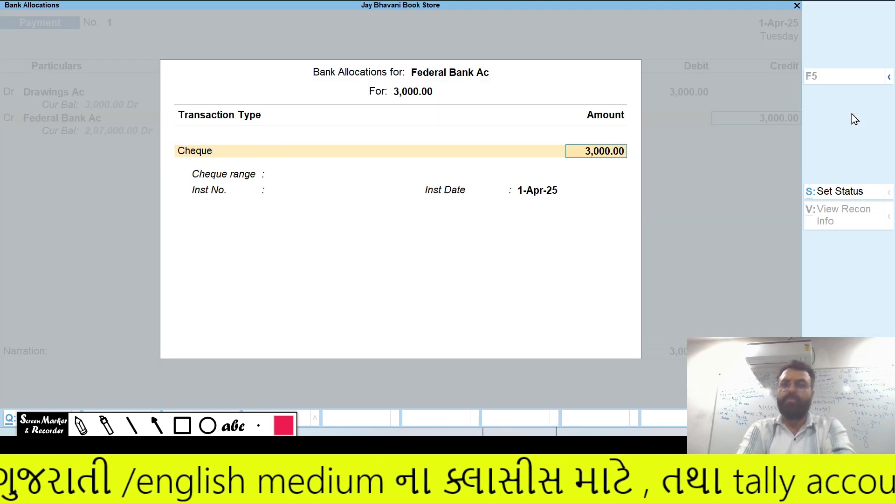
key(Return)
key(Return)
key(Return)
key(Return)
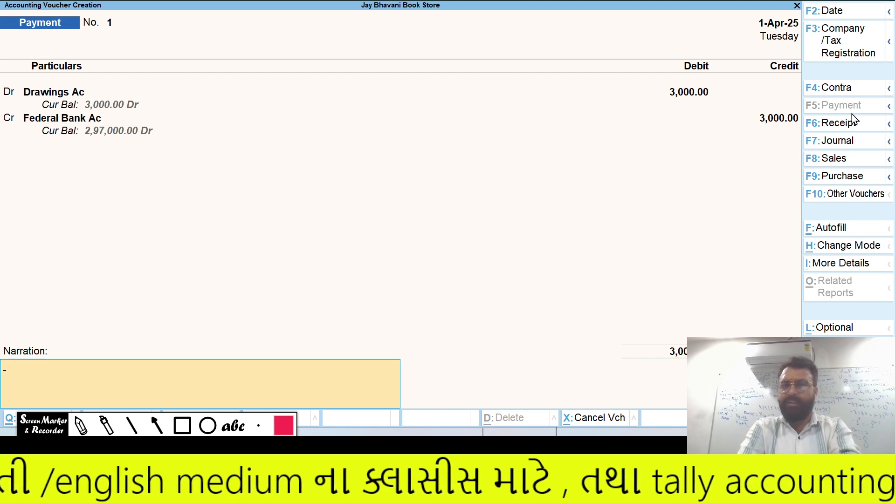
key(Return)
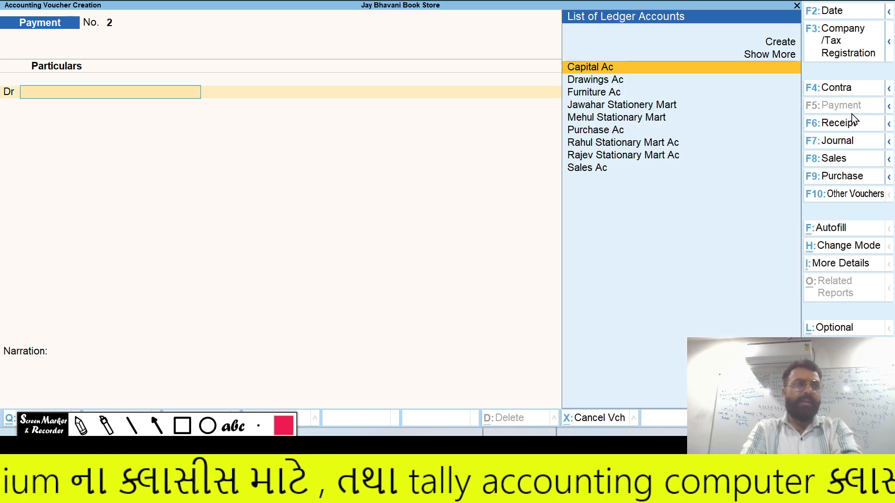
- Read entry 10 in the exercise PDF and switch the new voucher to the Contra type
key(alt+Tab)
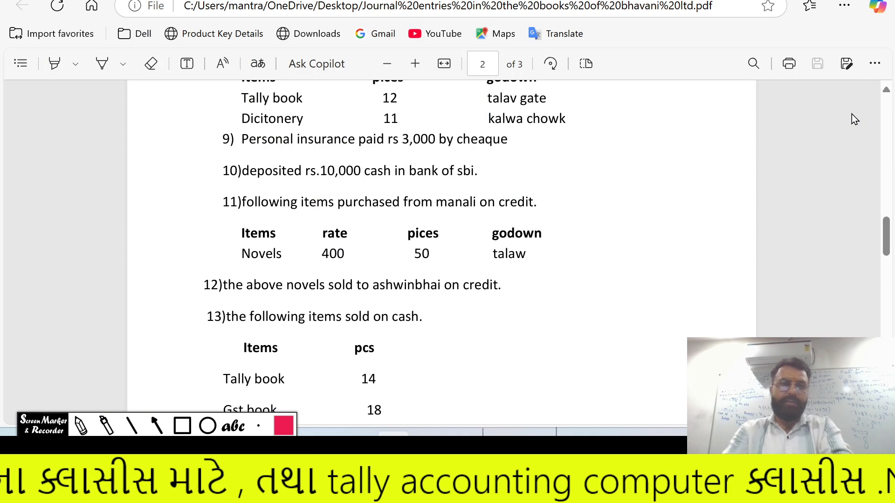
key(Down)
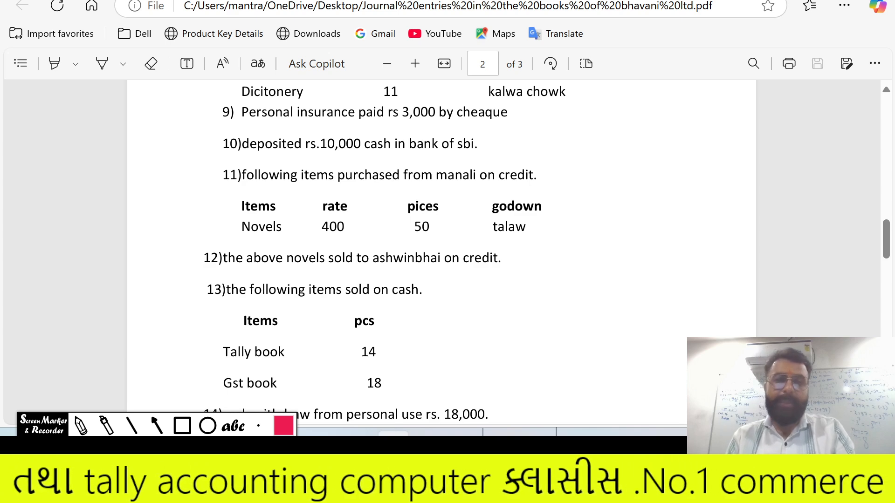
key(alt+Tab)
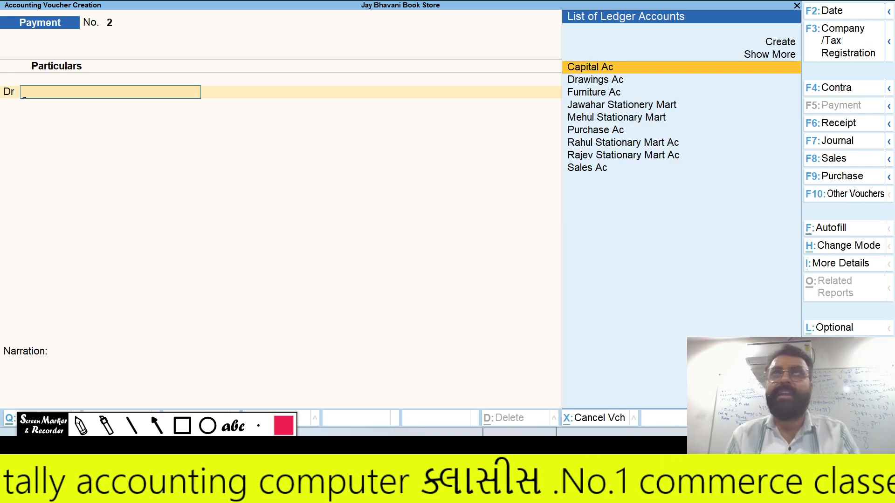
click(817, 89)
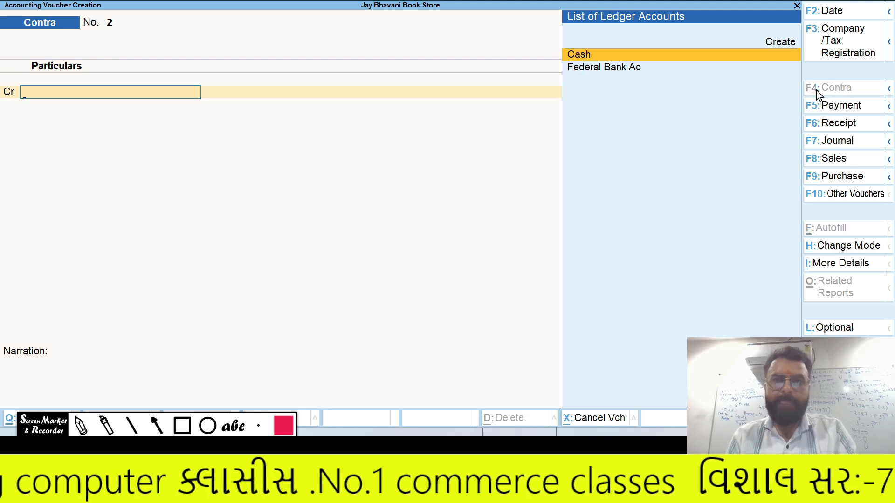
- Credit Cash with 10000 in the contra voucher
key(Return)
text(10000)
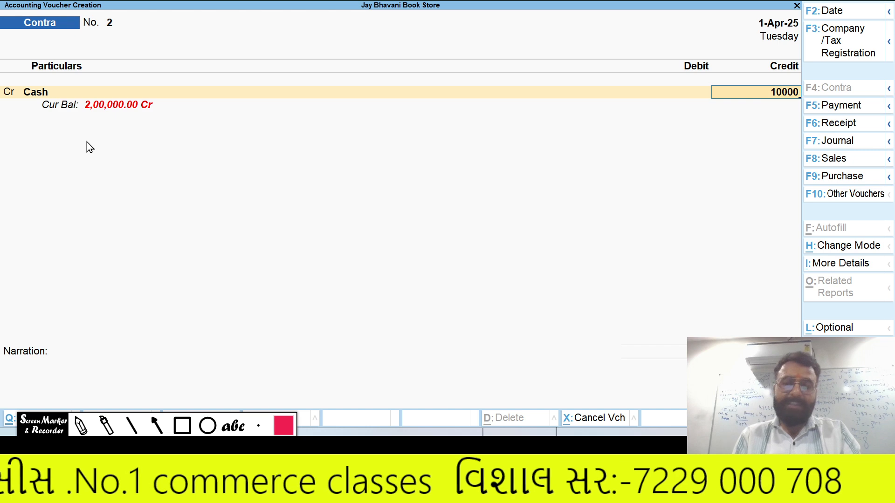
key(Return)
key(Return)
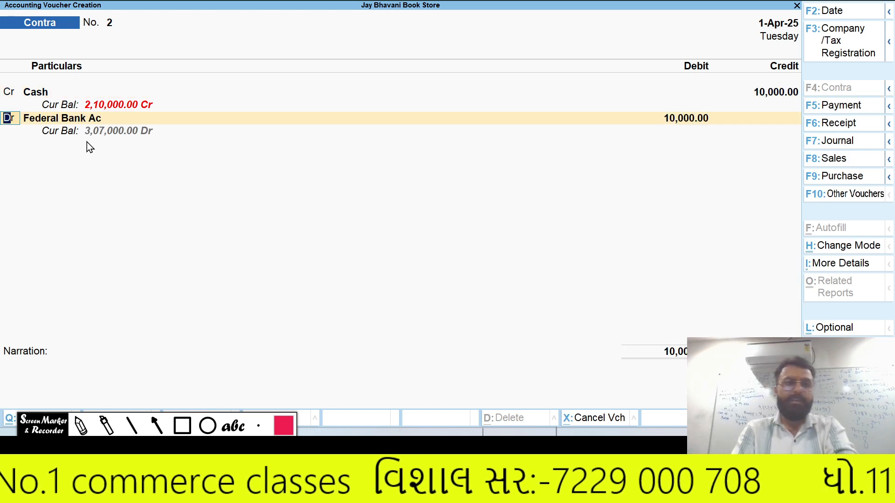
- Start a new ledger from the contra voucher's debit line and name it S.B.I. Ac
key(Return)
key(Up)
key(Up)
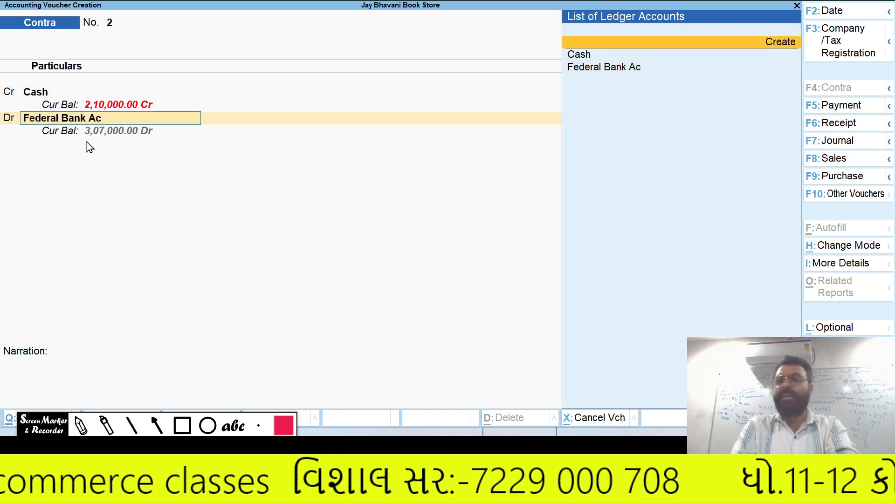
key(Return)
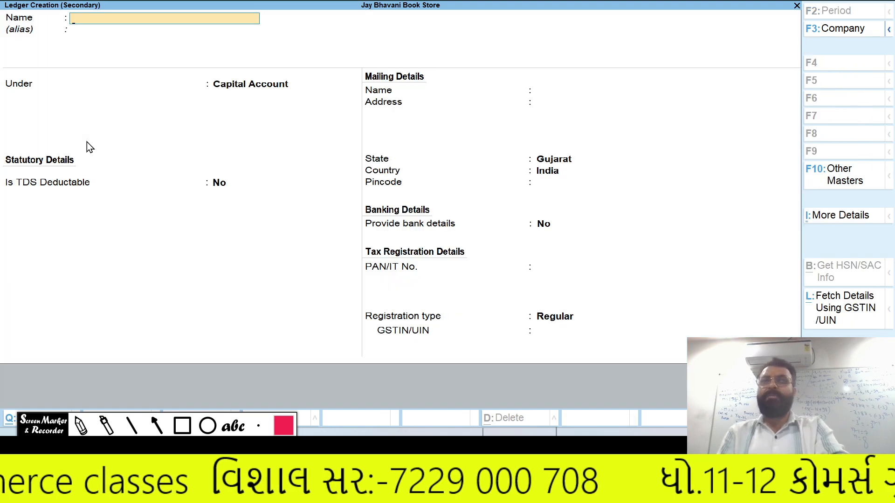
text(S)
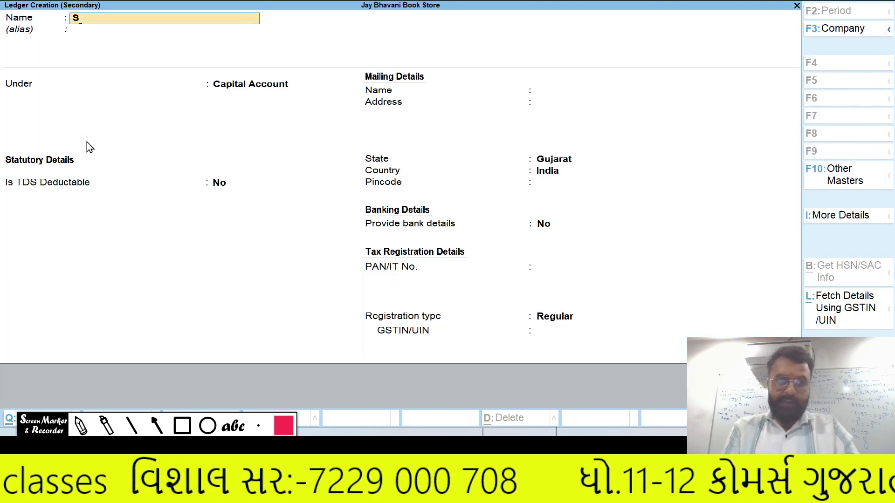
text(.B.)
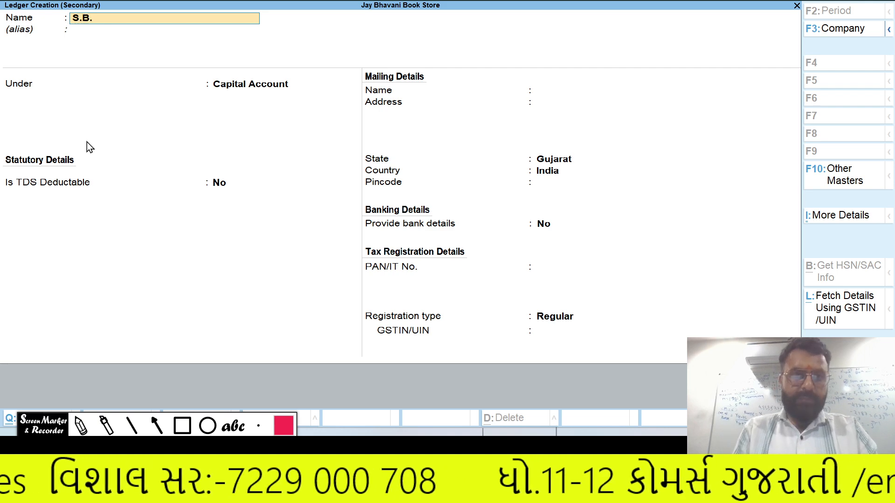
text(i. Ac)
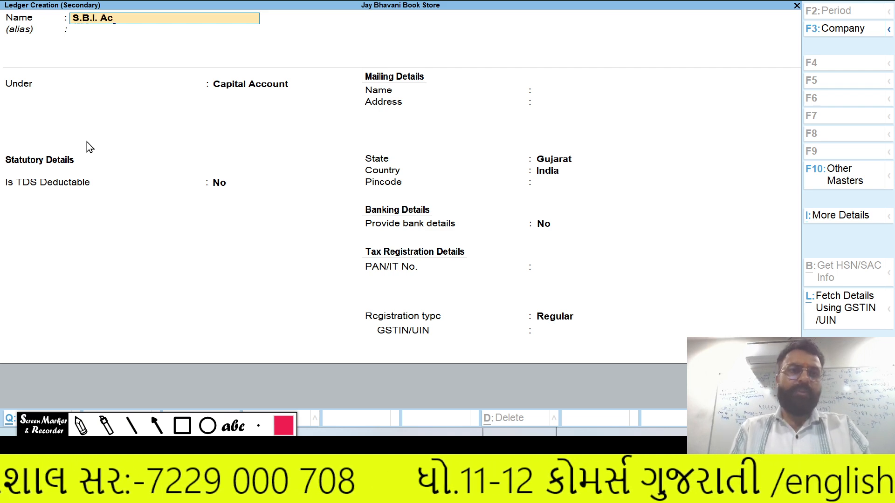
- Place the S.B.I. Ac ledger under Bank Accounts and save it with default details
key(Return)
text(Bank)
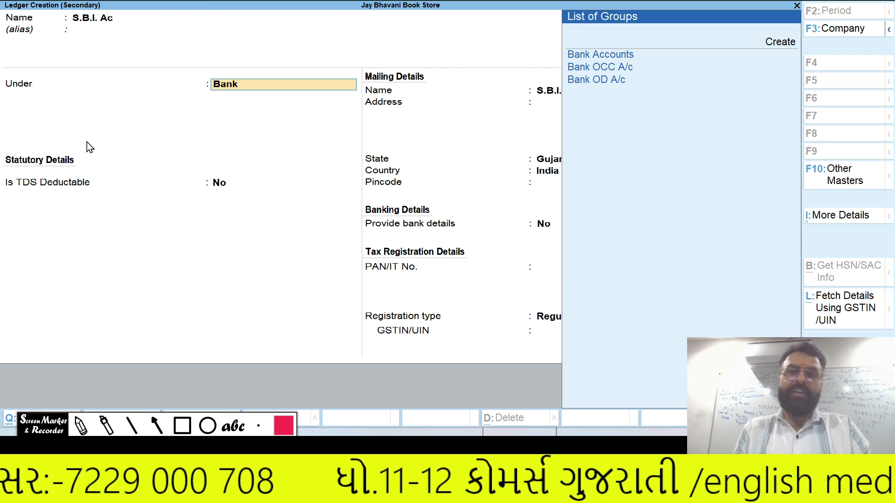
key(Down)
key(Down)
key(Up)
key(Up)
key(Return)
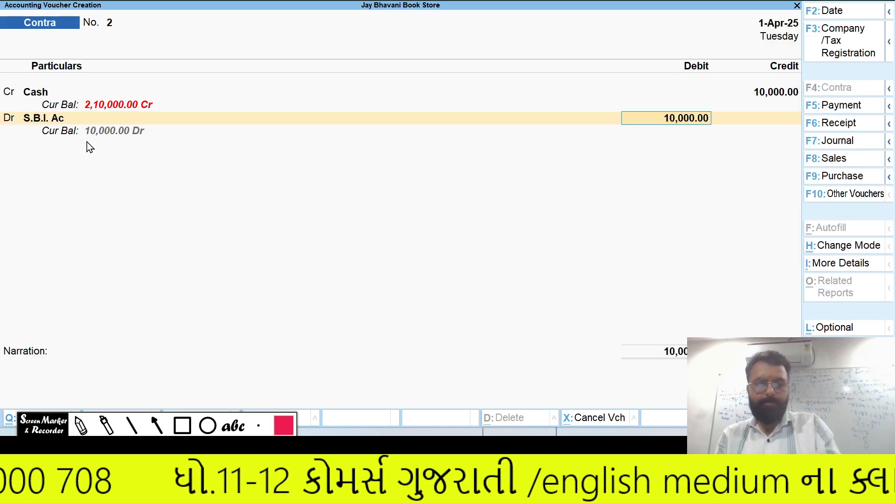
- Debit S.B.I. Ac with 10,000 and accept the bank allocation as a Cash transaction
key(Return)
key(Return)
key(Return)
key(Return)
key(Return)
key(Return)
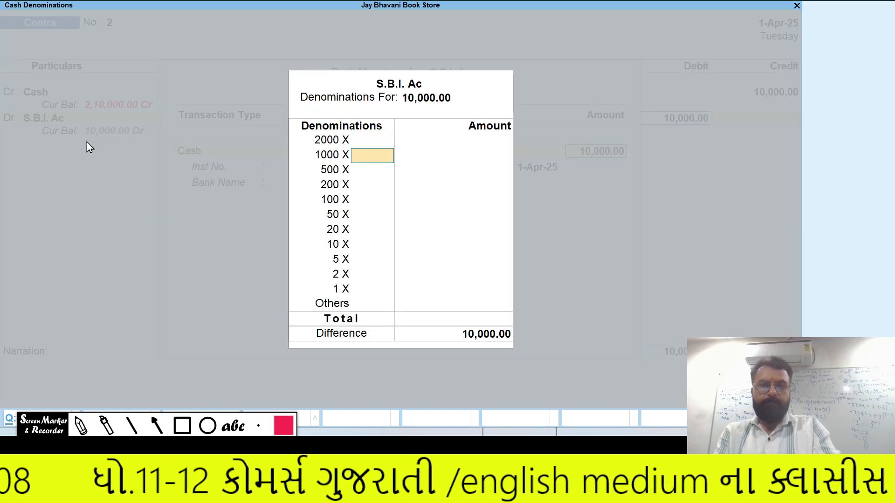
- Leave all the cash denominations blank and save the contra voucher without a narration
key(Return)
key(Return)
key(Return)
key(Return)
key(Return)
key(Return)
key(Return)
key(Return)
key(Return)
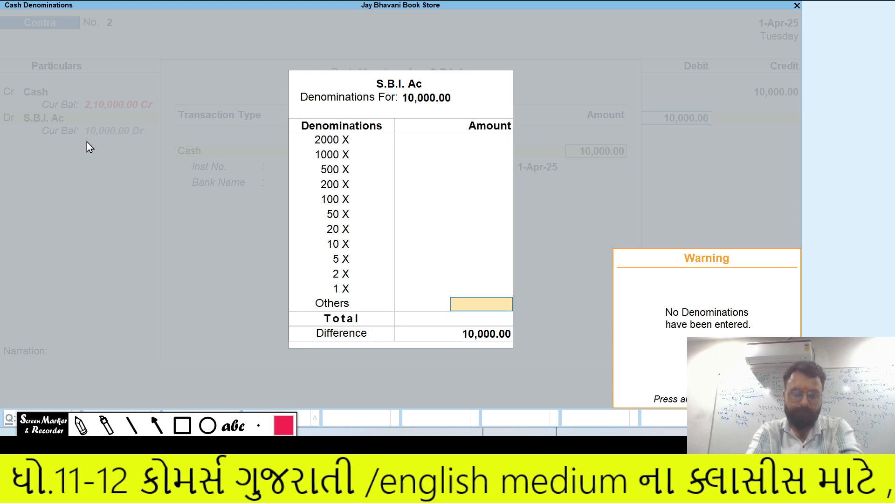
key(Return)
key(Return)
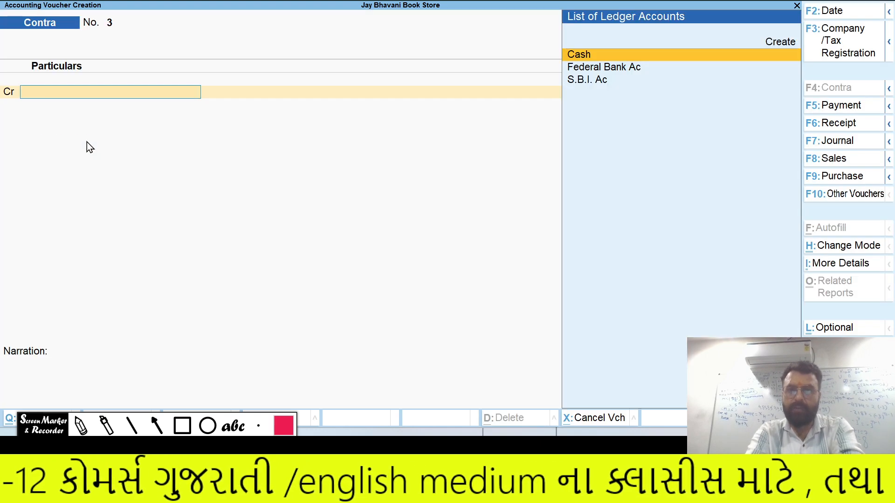
- Read entry 11 in the exercise PDF and switch the new voucher to the Purchase type
key(alt+Tab)
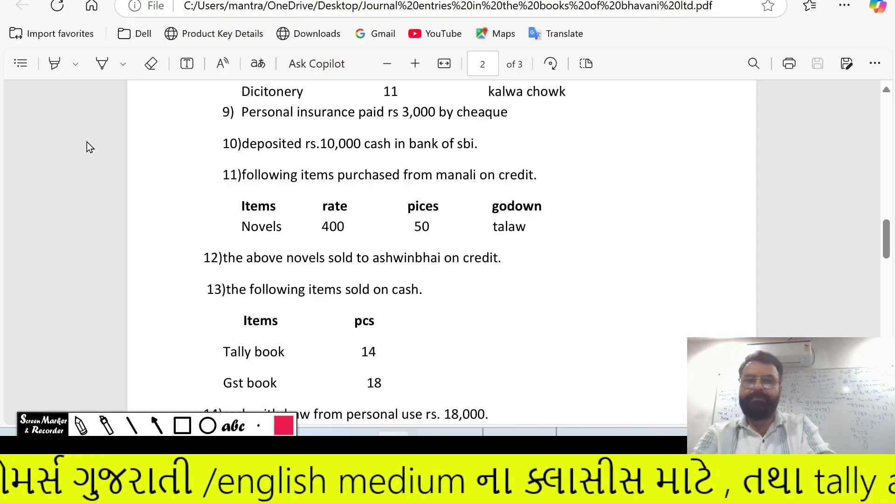
scroll(87, 142, down, 1)
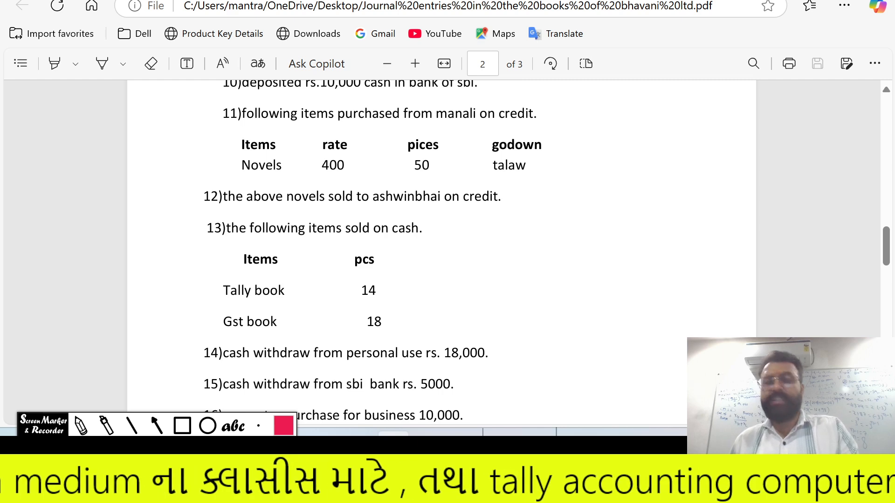
key(alt+Tab)
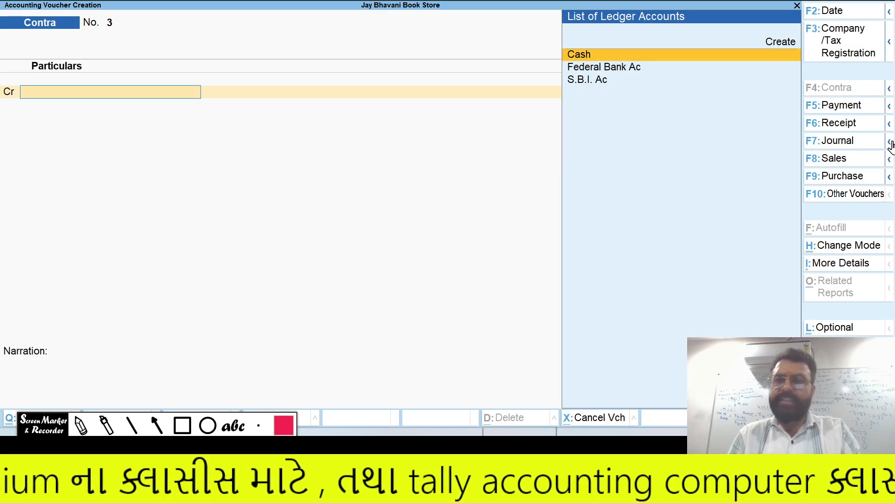
click(847, 179)
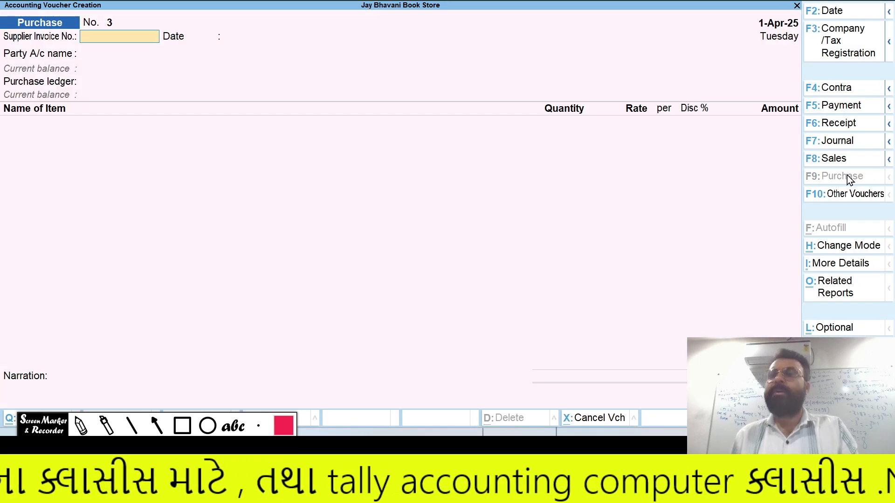
- Leave the supplier invoice number blank and create the party ledger for entry 11's supplier under Sundry Creditors with default details
key(Return)
key(Return)
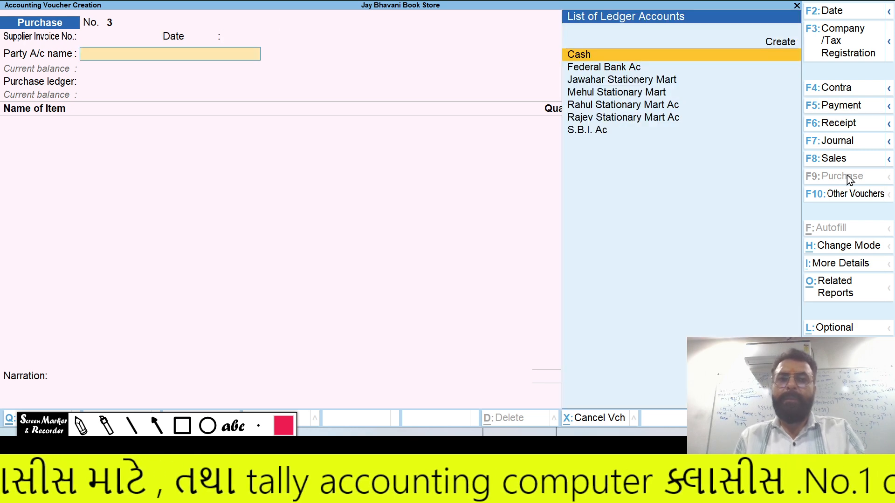
key(Up)
key(Return)
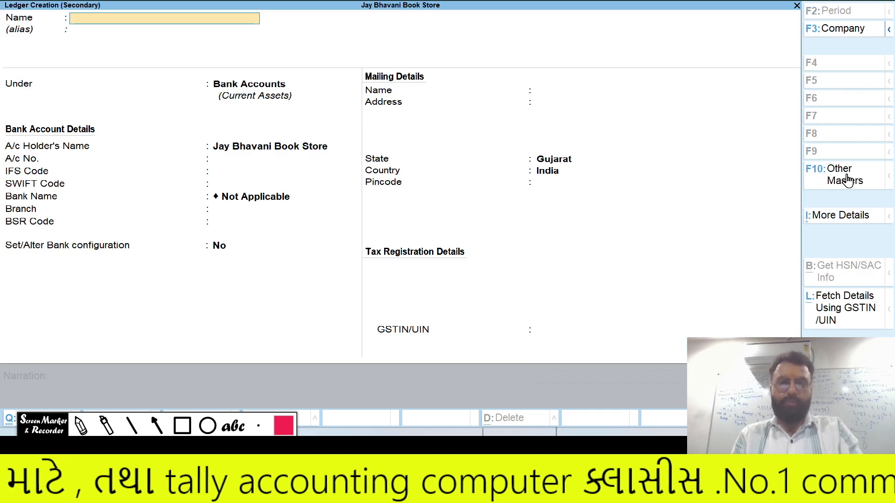
text(Manali Ac)
key(Return)
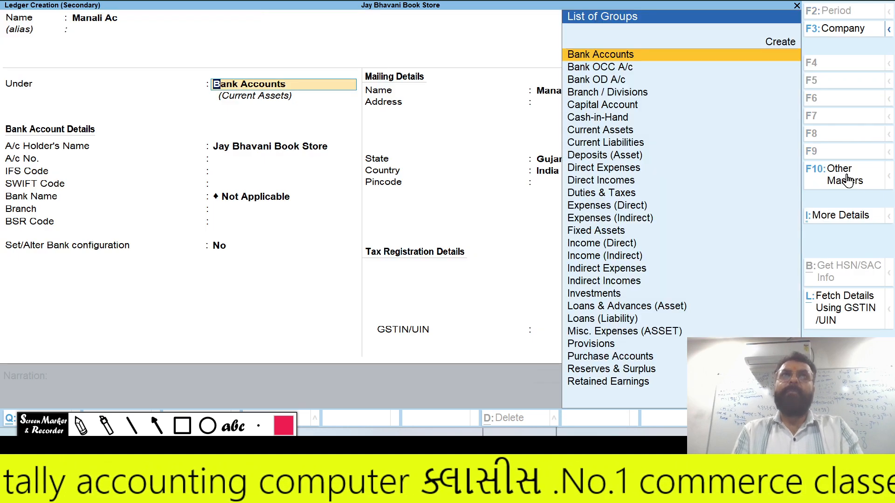
text(Sun)
key(Return)
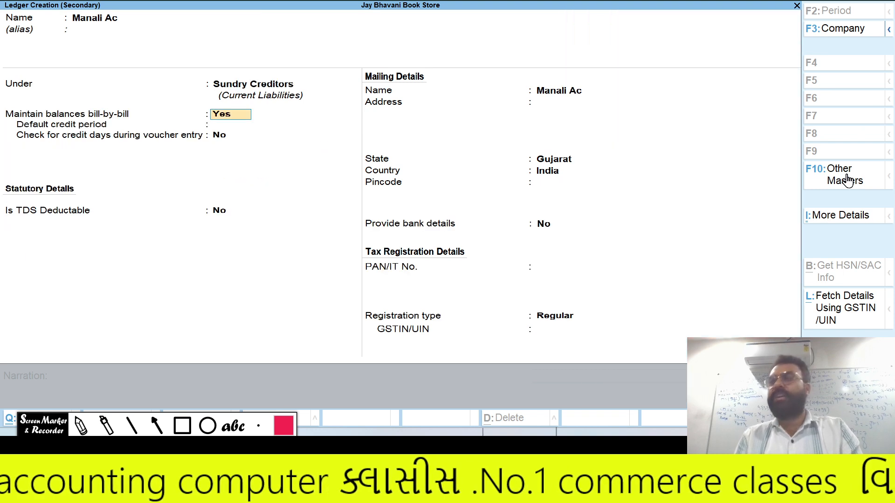
key(ctrl+a)
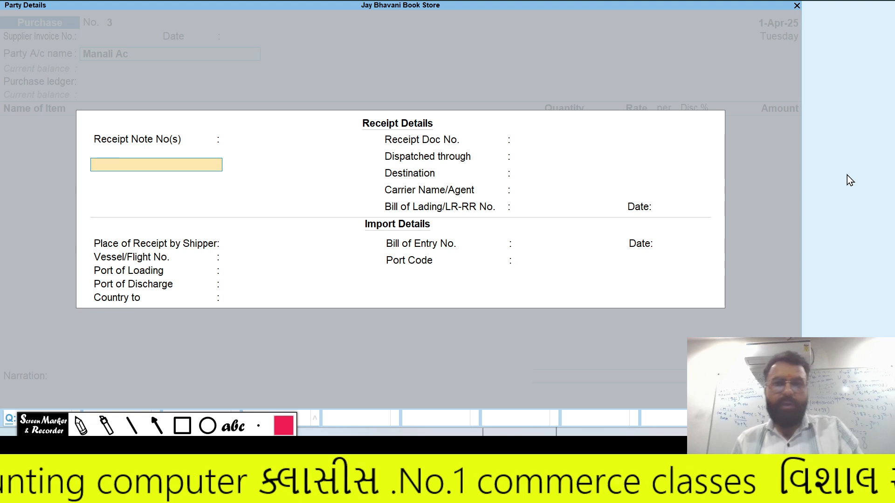
- Accept the supplier's receipt and party details unchanged and choose Purchase Ac as the purchase ledger
key(ctrl+a)
key(ctrl+a)
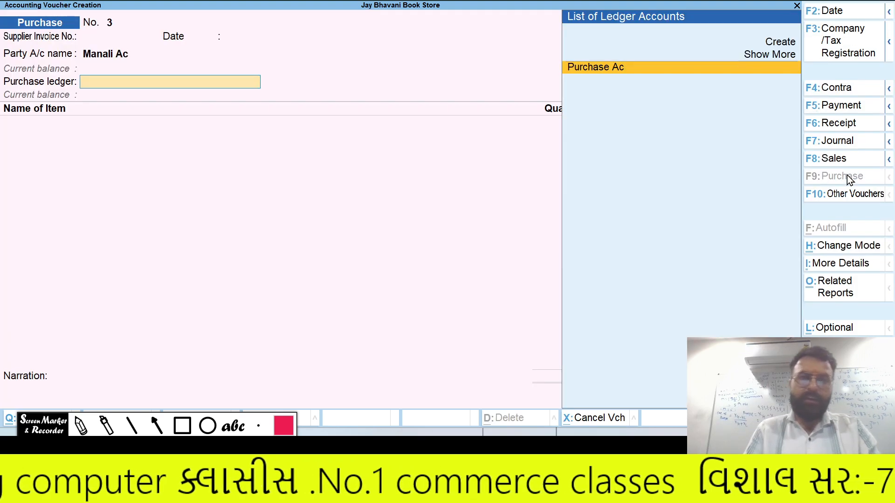
key(Return)
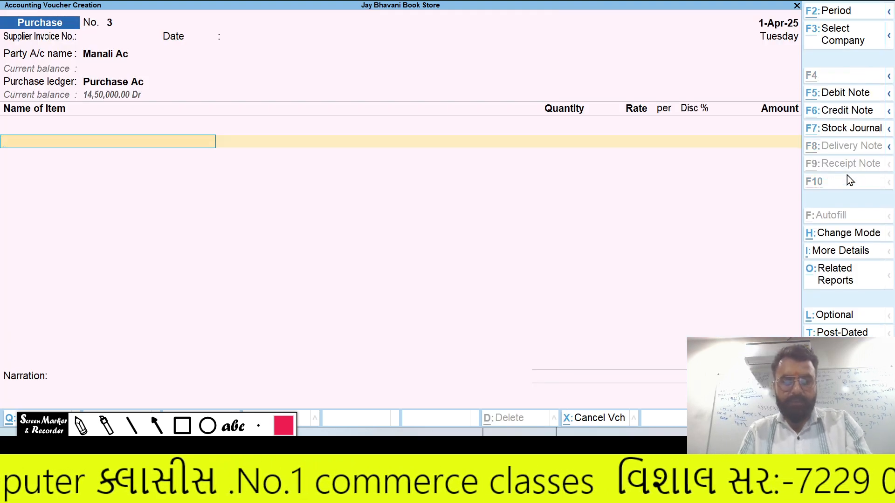
- Check entry 11's item in the exercise PDF and add Novel to the purchase voucher, allocated to Talaw Gate Godown
key(alt+Tab)
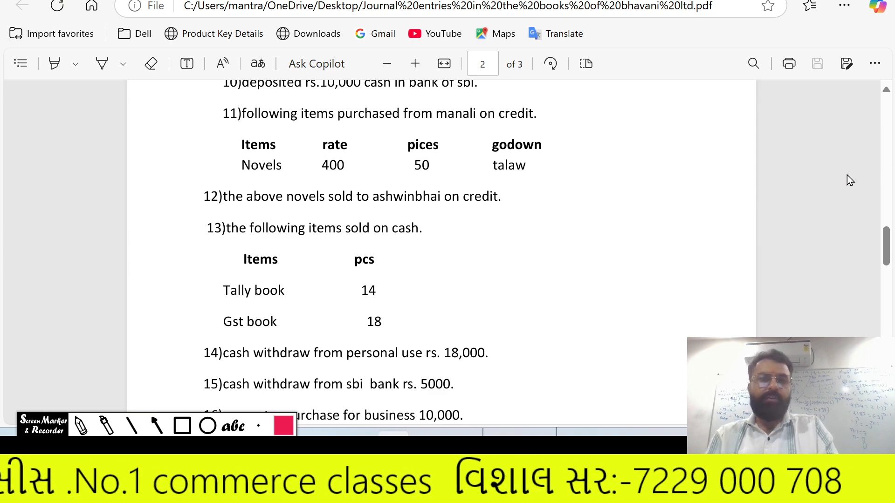
key(alt+Tab)
text(N)
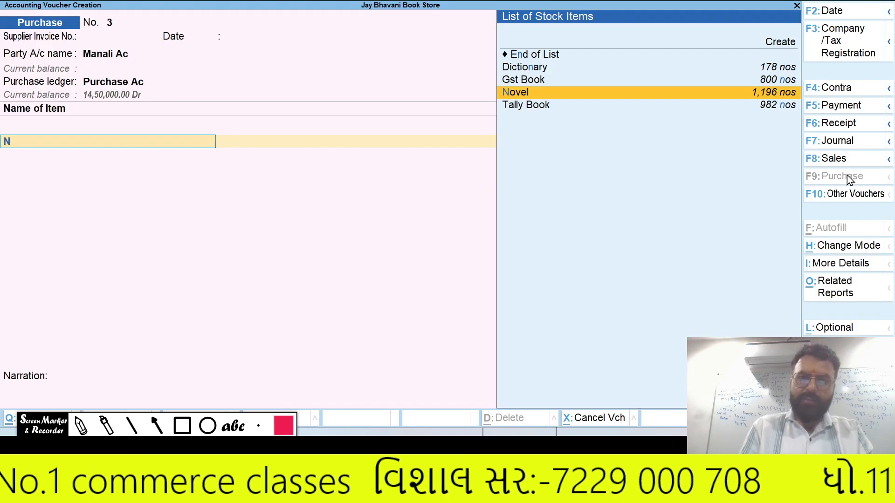
key(Return)
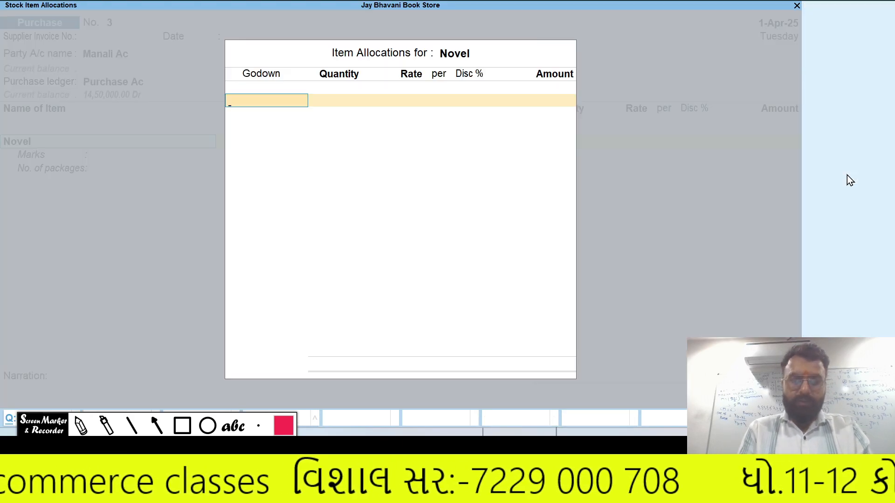
text(T)
key(Return)
- Look up the pieces for entry 11 and set the Novel allocation to 50 nos at a rate of 400.00
key(alt+Tab)
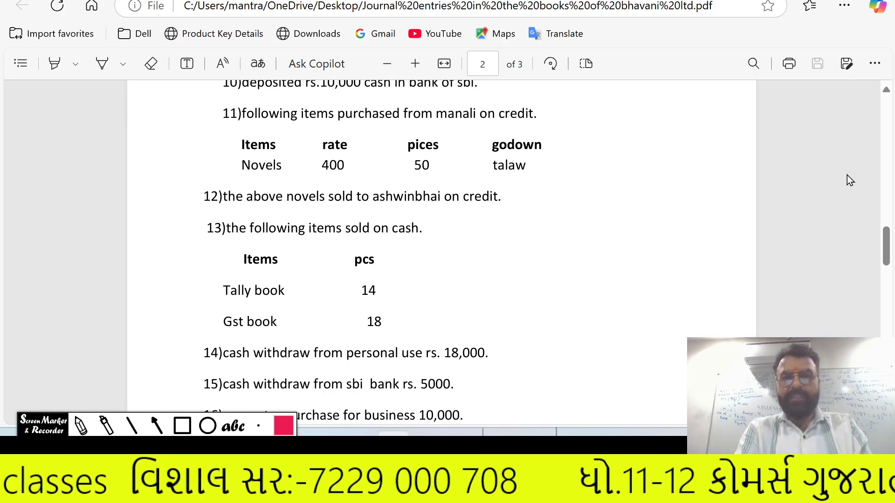
key(alt+Tab)
text(50)
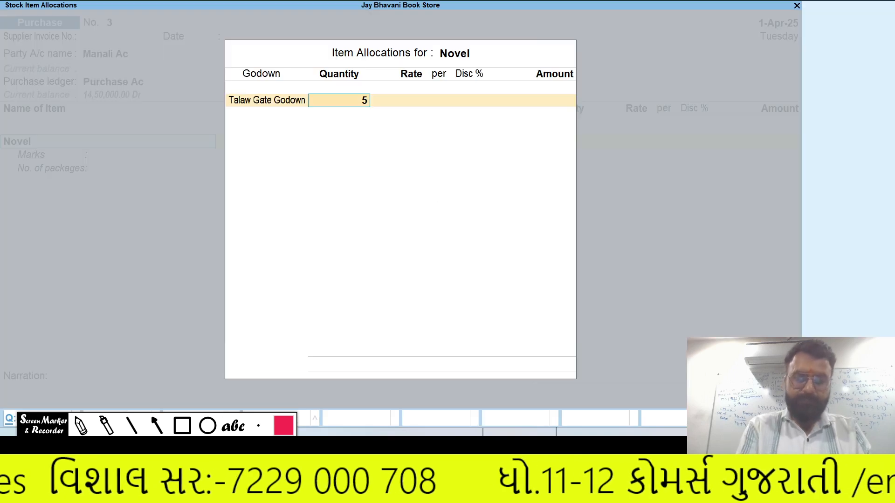
key(Return)
key(Return)
key(Return)
key(Return)
key(Return)
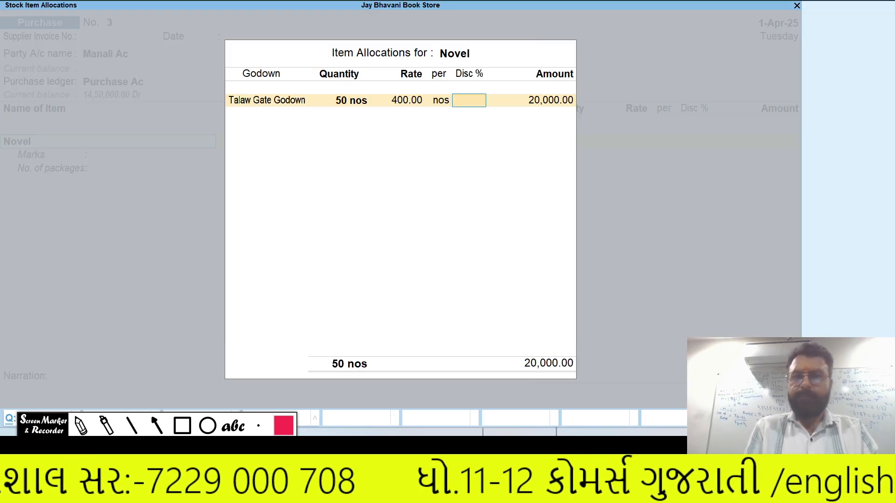
- Finish the Novel allocation without a discount and keep the GST and HSN/SAC details as per Masters/Company
key(Return)
key(Return)
key(Return)
key(Return)
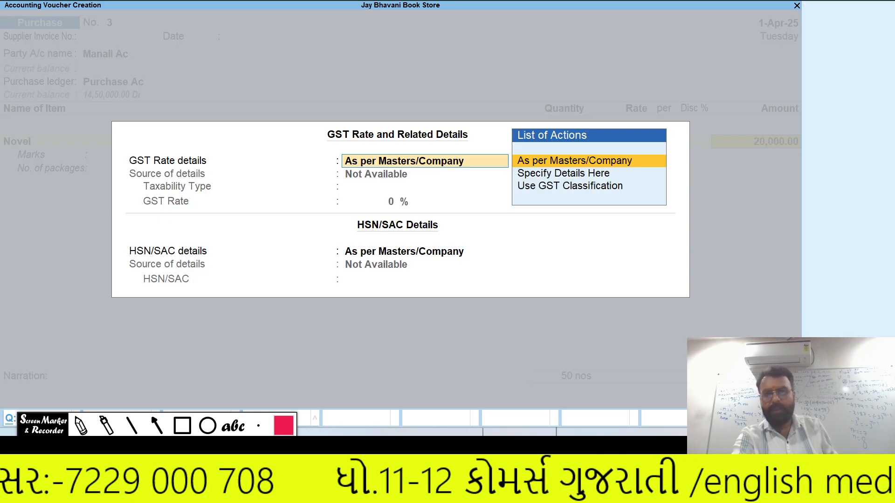
key(Return)
key(Return)
key(Return)
key(Return)
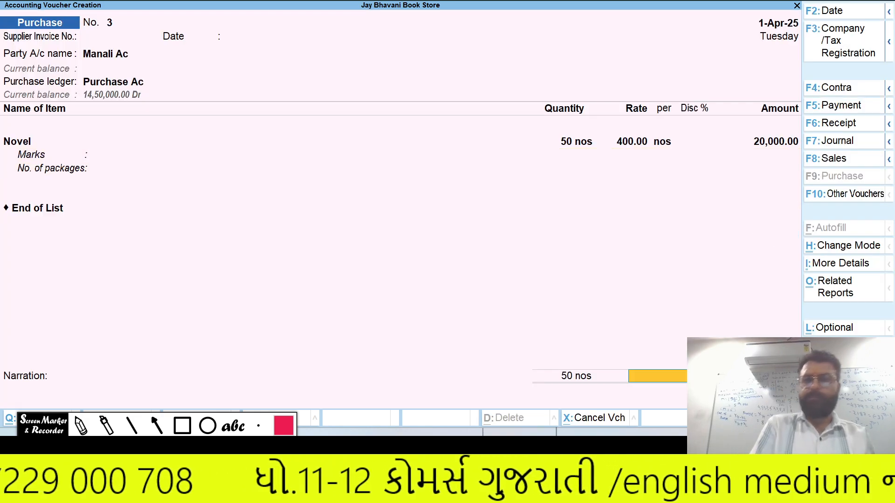
- End the item list and save the purchase voucher without a narration
key(Return)
key(Return)
key(Return)
key(Return)
key(Return)
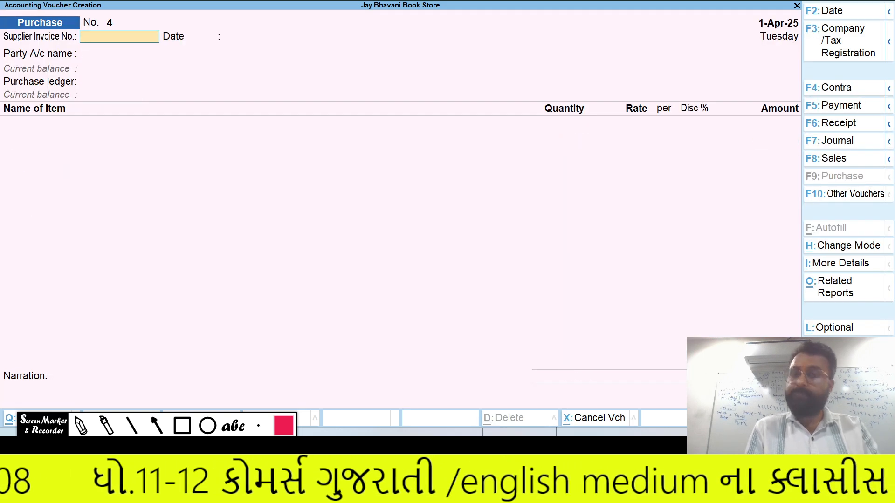
- Read entry 13 in the exercise PDF, switch the new voucher to the Sales type and choose Cash as the party account
key(alt+Tab)
scroll(442, 252, down, 2)
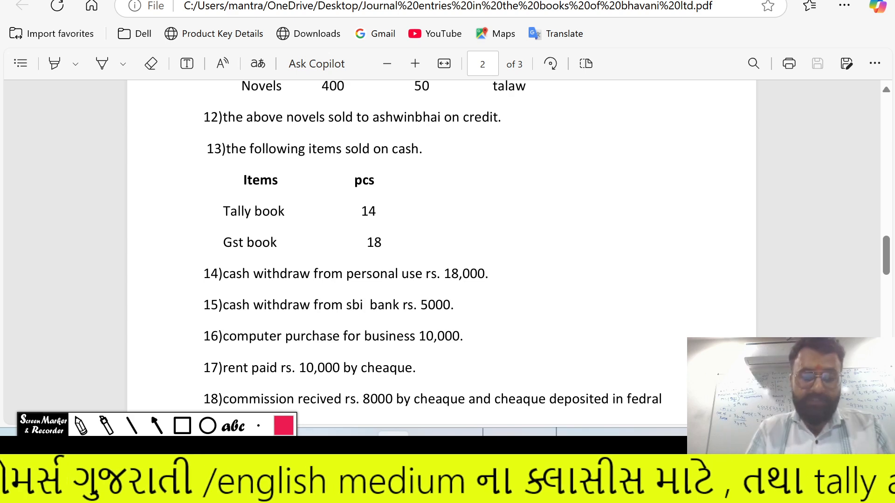
key(alt+Tab)
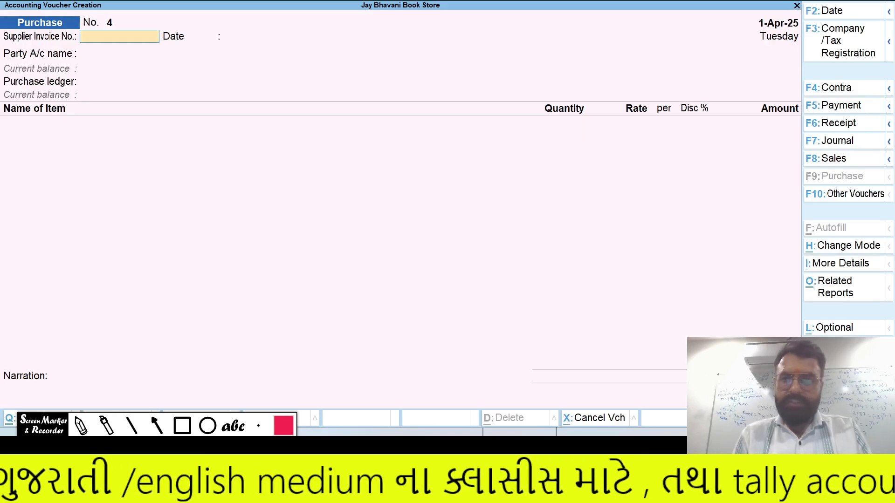
click(814, 162)
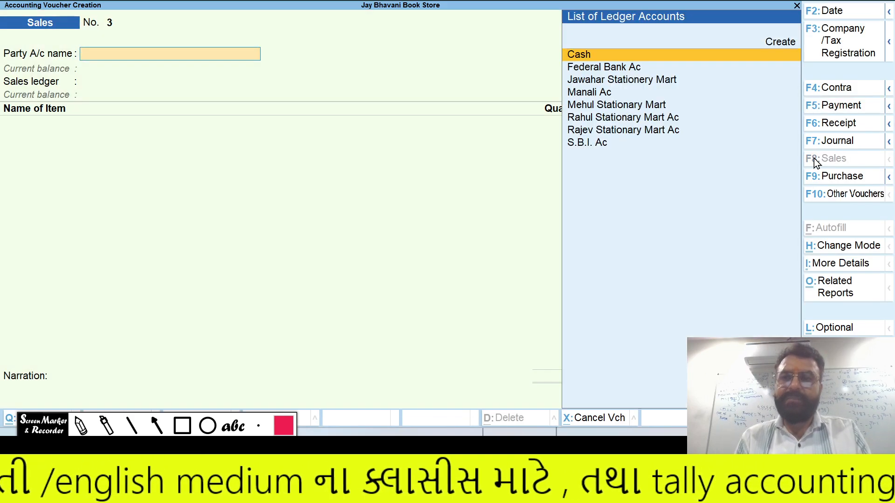
key(Return)
- Leave the sales voucher's dispatch details blank and accept the default export details with Country to as Not Applicable
key(Return)
key(Return)
key(Return)
key(Return)
key(Return)
key(Return)
key(Return)
key(Return)
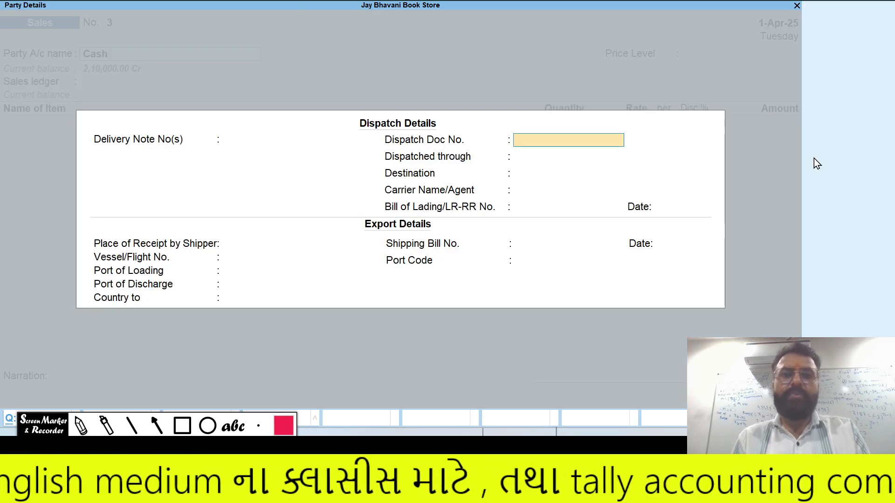
key(Return)
key(Return)
key(Return)
key(Return)
key(Return)
key(Return)
key(Return)
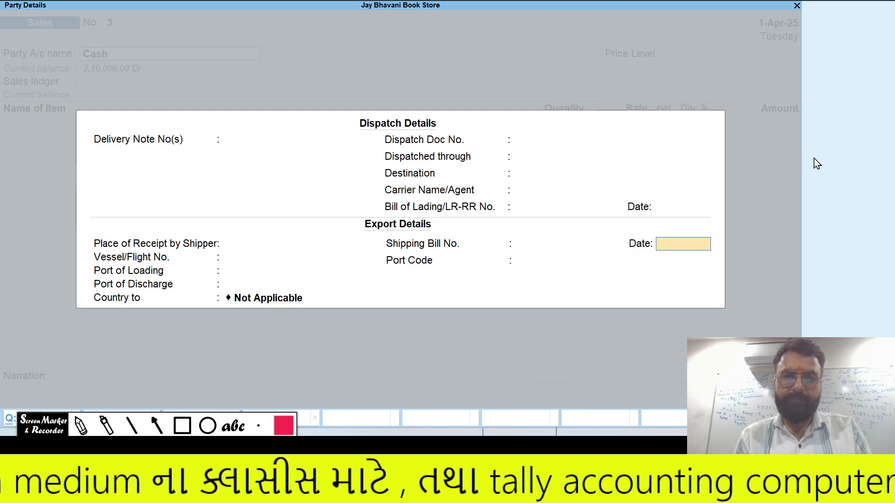
key(Return)
key(Return)
- Accept the Cash party details unchanged, with Gujarat as state and place of supply
key(Return)
key(Return)
key(Return)
key(Return)
key(Return)
key(Return)
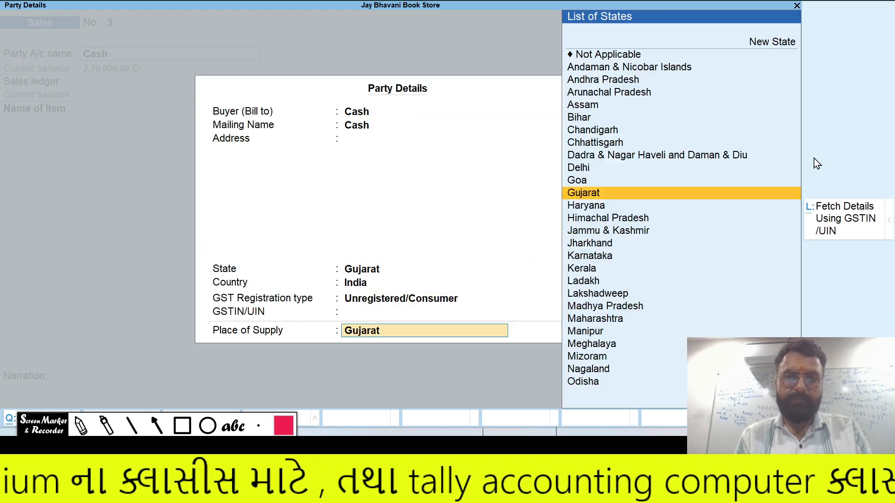
- Apply the Customers price level and choose Sales Ac as the sales ledger
key(Down)
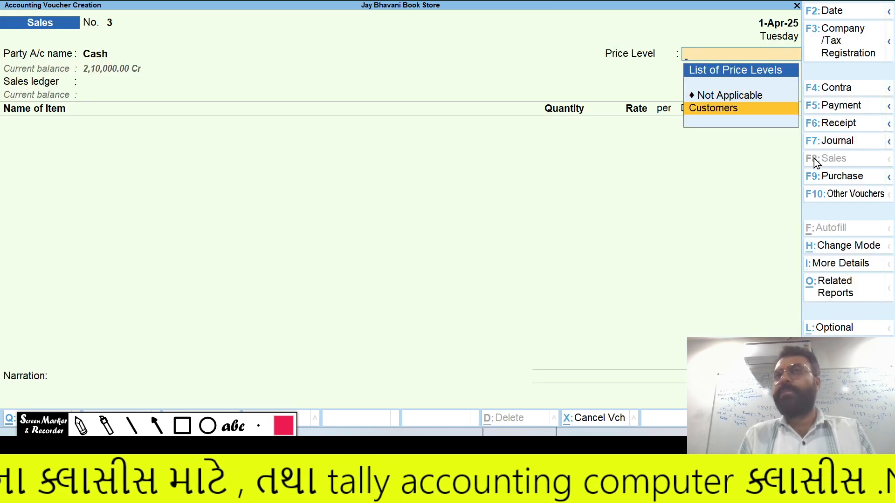
key(Return)
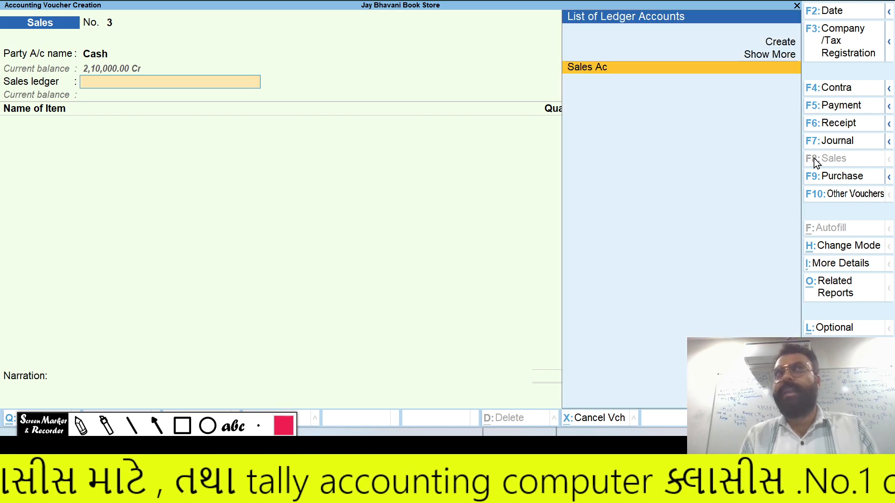
key(Return)
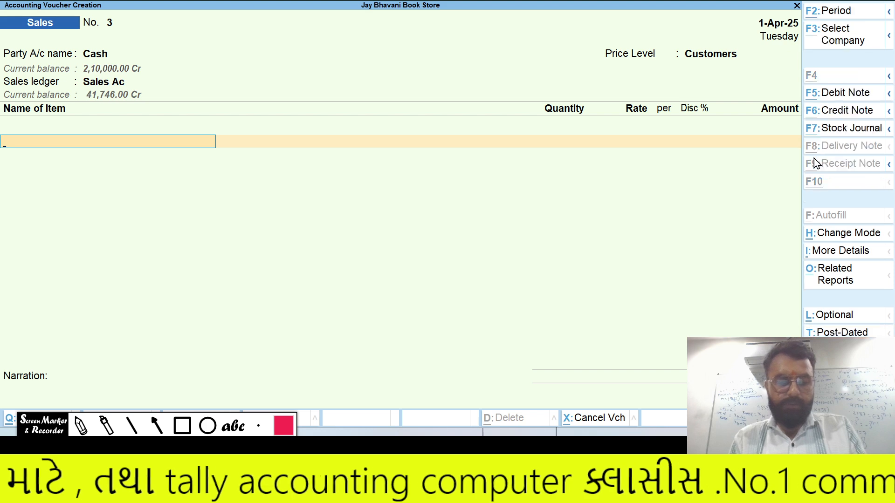
- Add Tally Book as the first sales item after checking the exercise PDF, and allocate it from Talaw Gate Godown
key(alt+Tab)
key(alt+Tab)
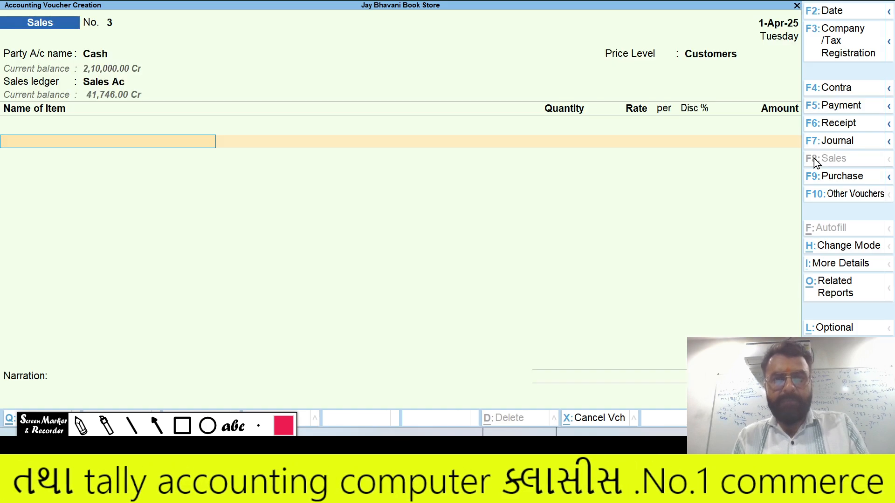
text(T)
key(Return)
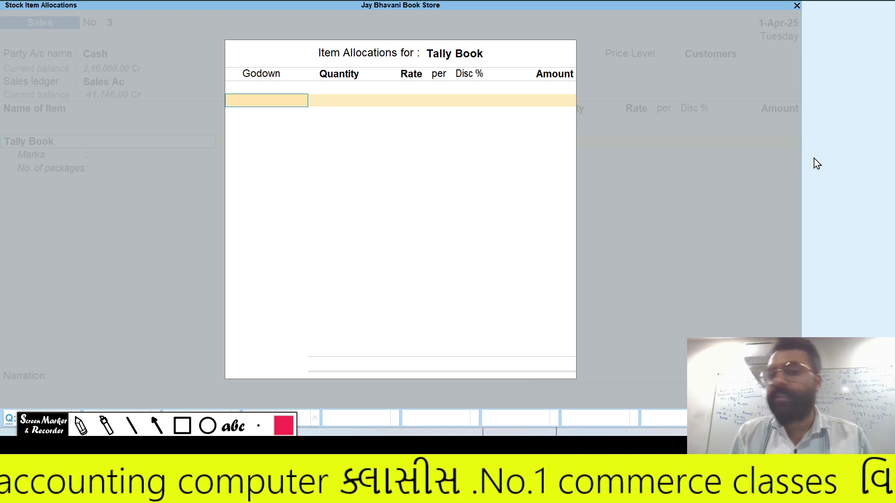
text(T)
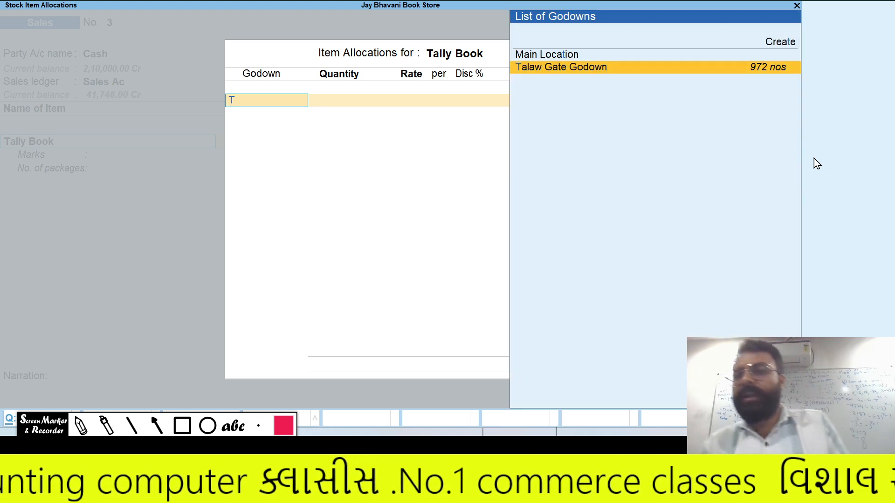
key(BackSpace)
text(K)
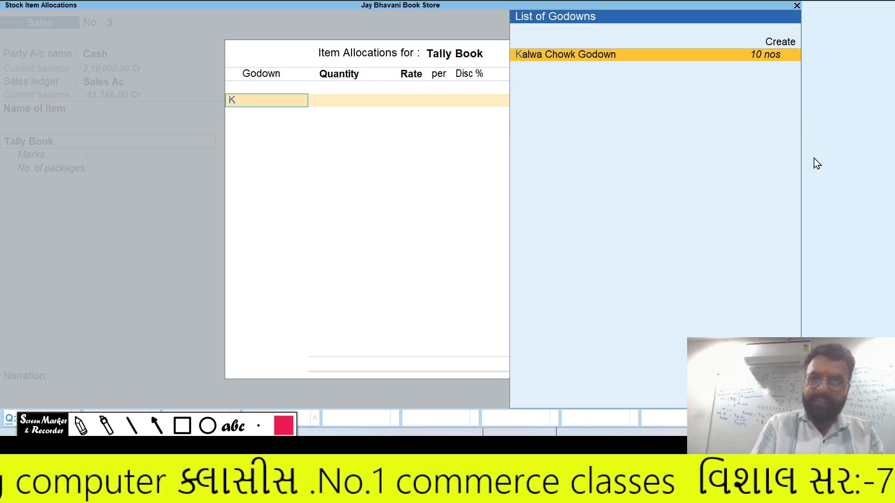
key(BackSpace)
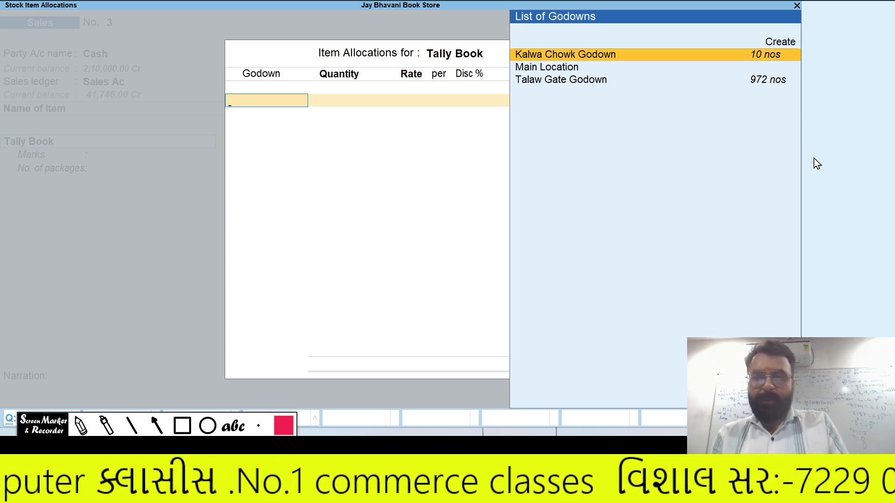
text(T)
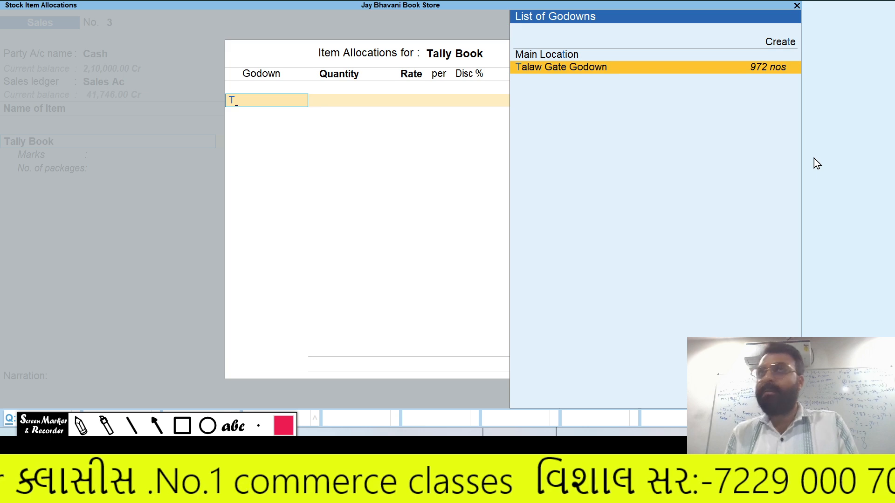
key(Return)
- Look up the Tally Book pieces in entry 13 and enter 14 nos, accepting the 900.00 rate and 10 % discount
key(alt+Tab)
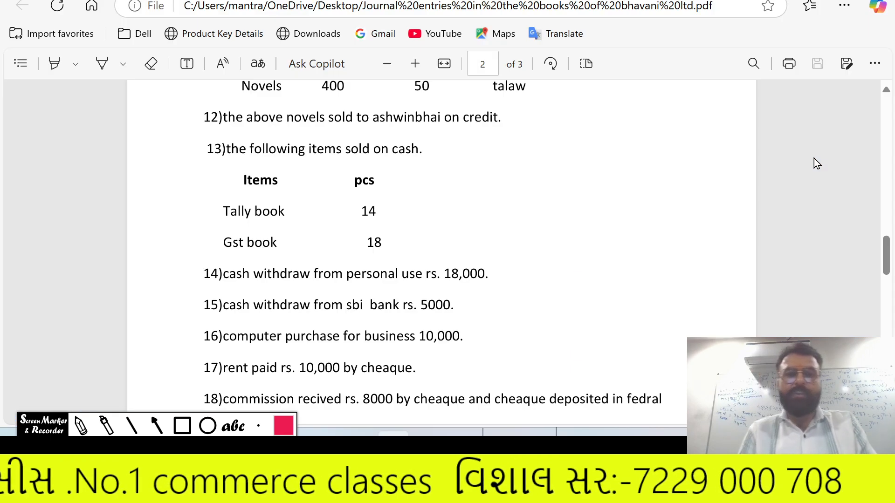
key(alt+Tab)
text(14)
key(Return)
key(Return)
key(Return)
key(Return)
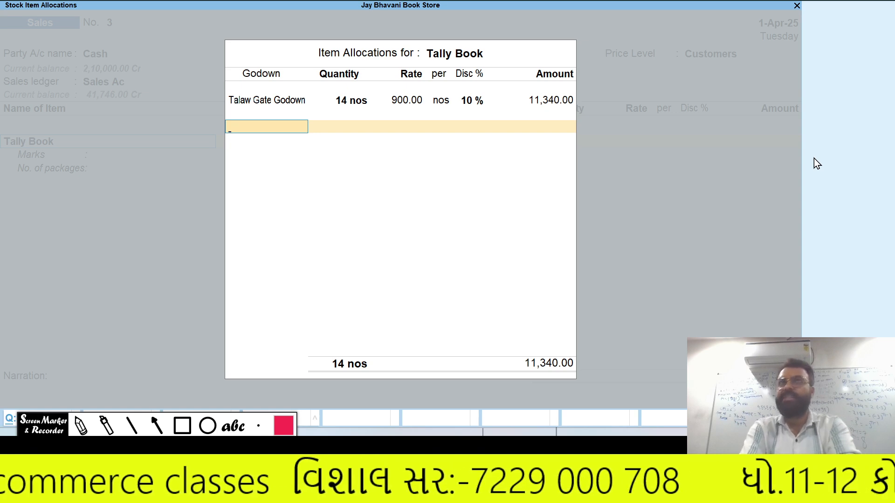
- Finish the Tally Book allocation and leave its marks and number of packages blank
key(Return)
key(Return)
key(Return)
key(Return)
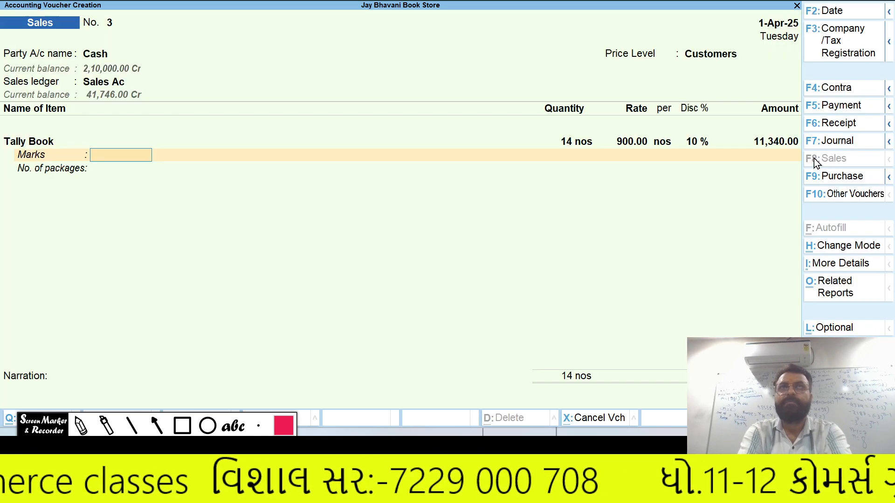
key(Return)
key(Return)
- Check entry 13 for the second item, add Gst Book to the sales voucher and allocate it from Kalwa Chowk Godown
key(alt+Tab)
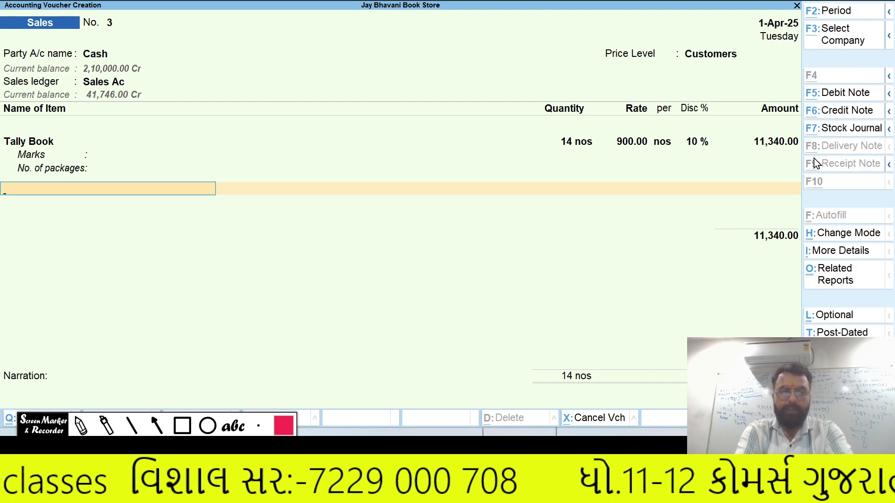
key(alt+Tab)
text(G)
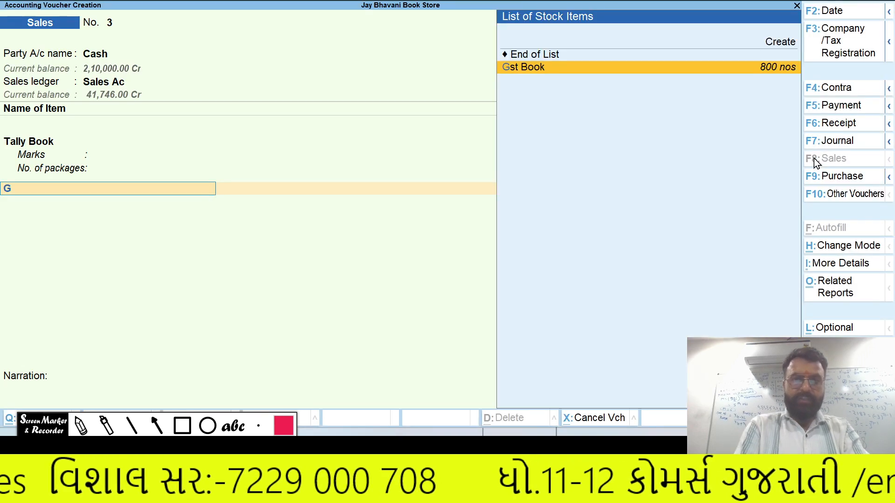
key(Return)
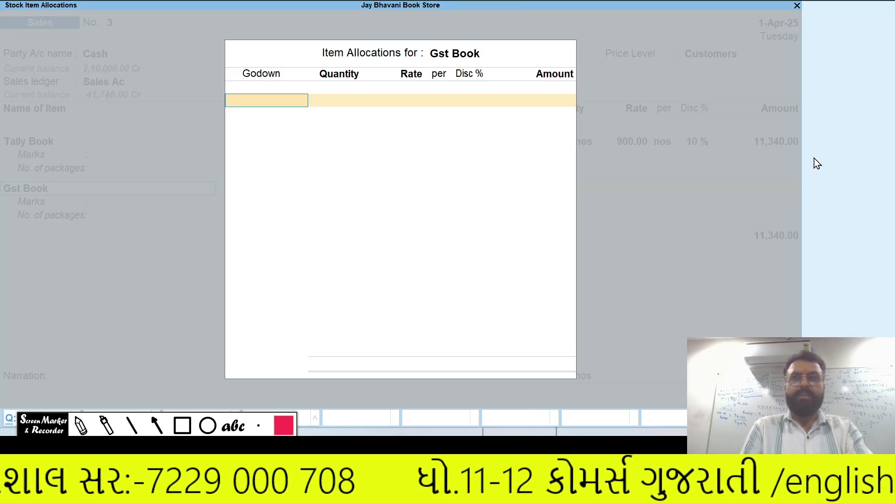
text(T)
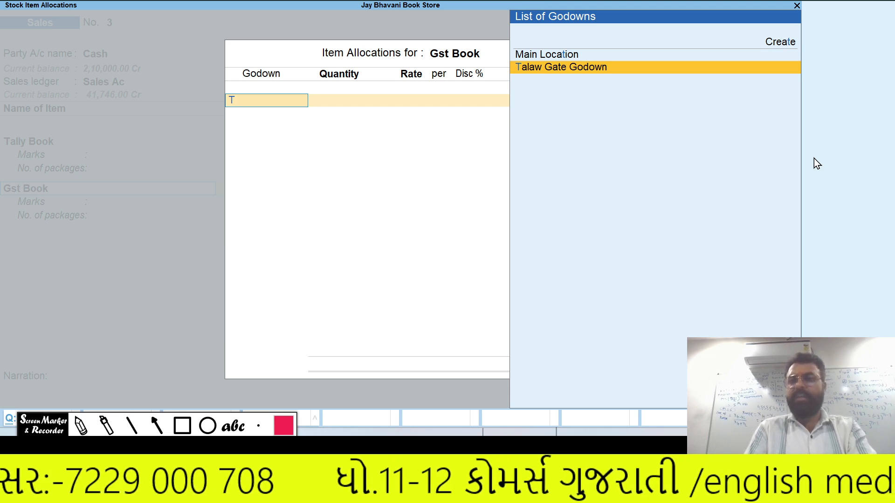
key(BackSpace)
text(K)
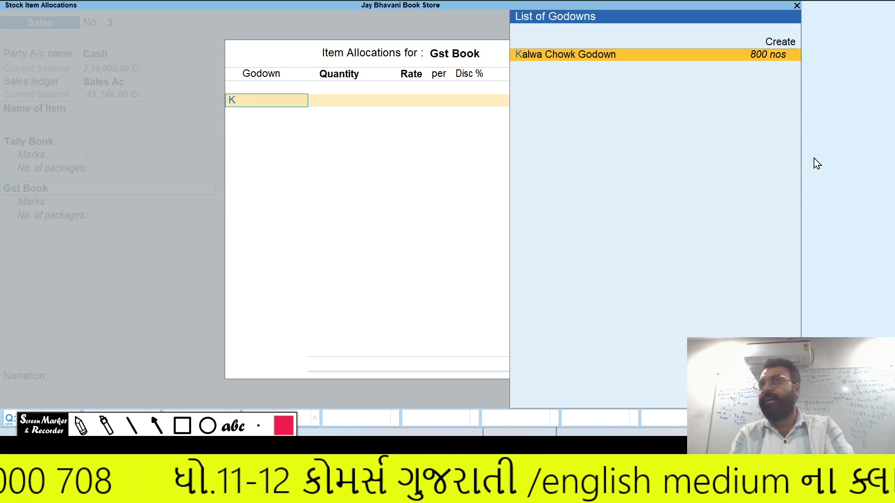
key(Return)
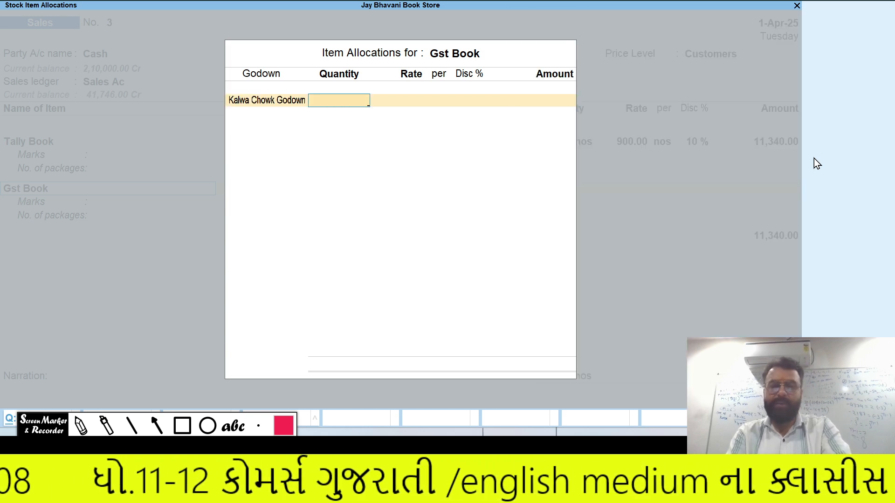
- Look up the Gst Book pieces in entry 13 and enter 18 nos, accepting the 1,000.00 rate and 10 % discount
key(alt+Tab)
key(alt+Tab)
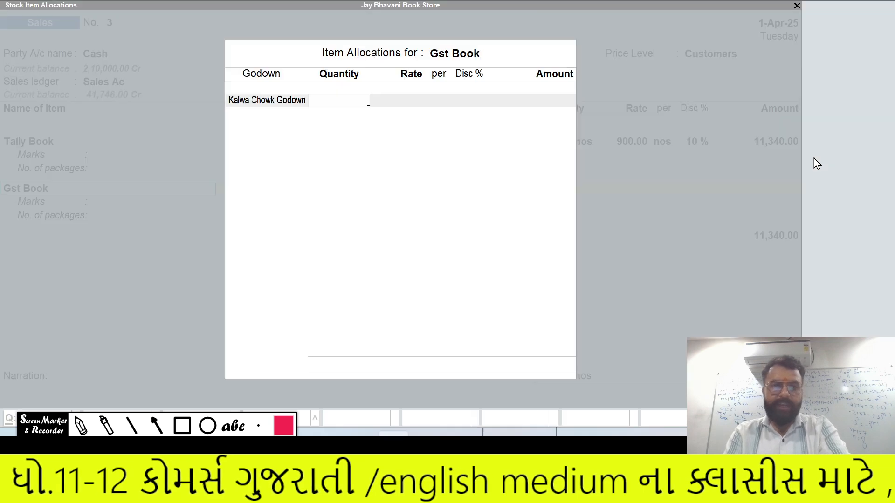
text(18)
key(Return)
key(Return)
key(Return)
key(Return)
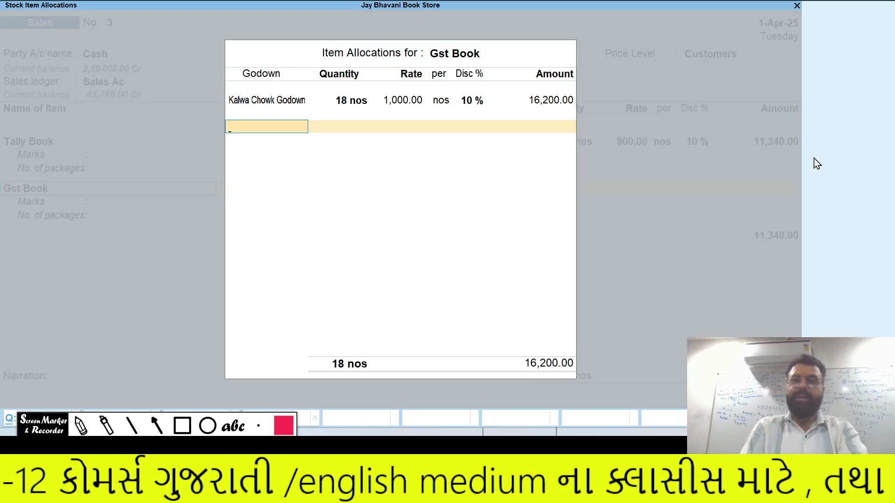
- Finish the Gst Book allocation and leave its marks and number of packages blank
key(Return)
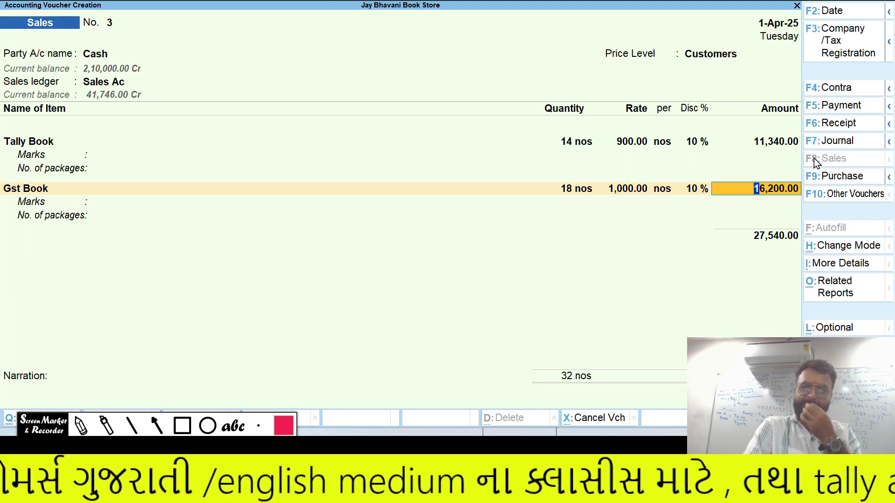
key(Return)
key(Return)
key(Return)
key(Return)
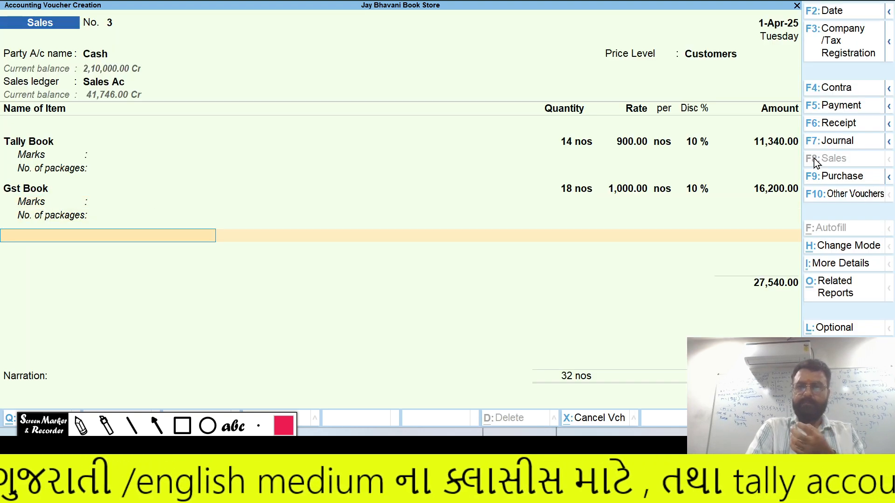
- Check entry 13 for further items, end the item list and save the cash sales voucher without a narration
key(alt+Tab)
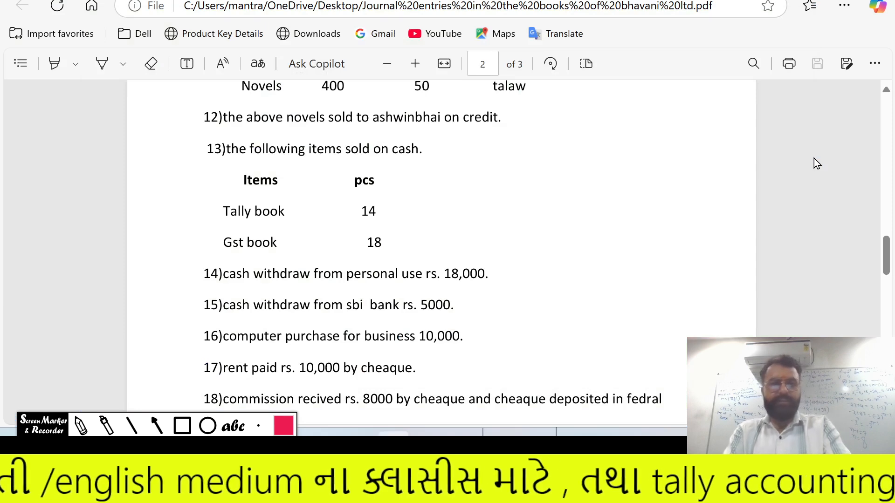
key(alt+Tab)
key(Return)
key(Return)
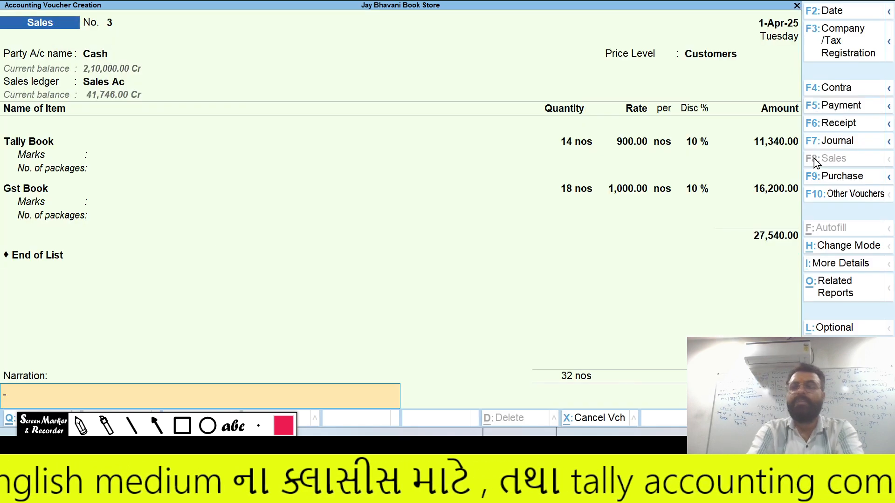
key(Return)
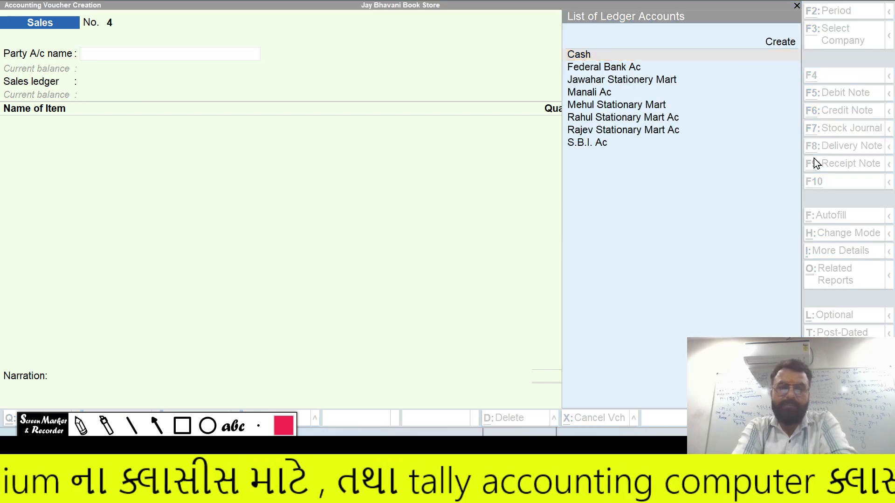
- Read entry 14 in the exercise PDF and start a payment voucher in Tally that debits Drawings Ac
key(alt+Tab)
scroll(816, 163, down, 3)
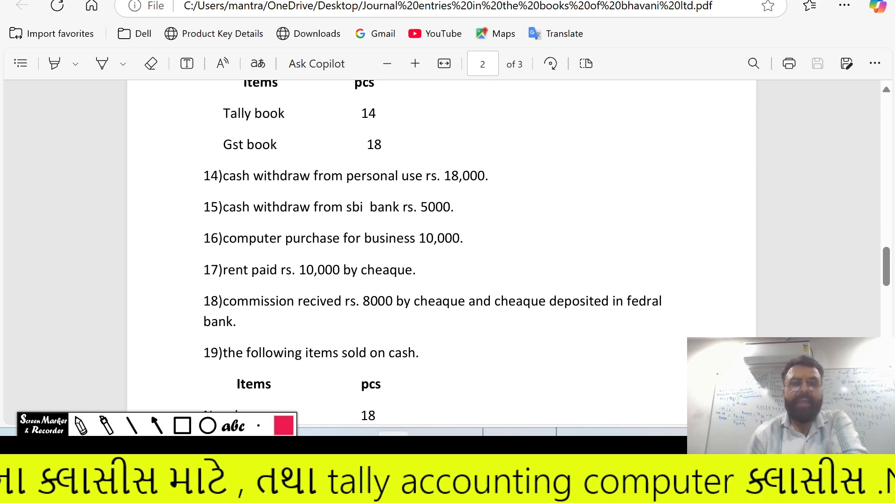
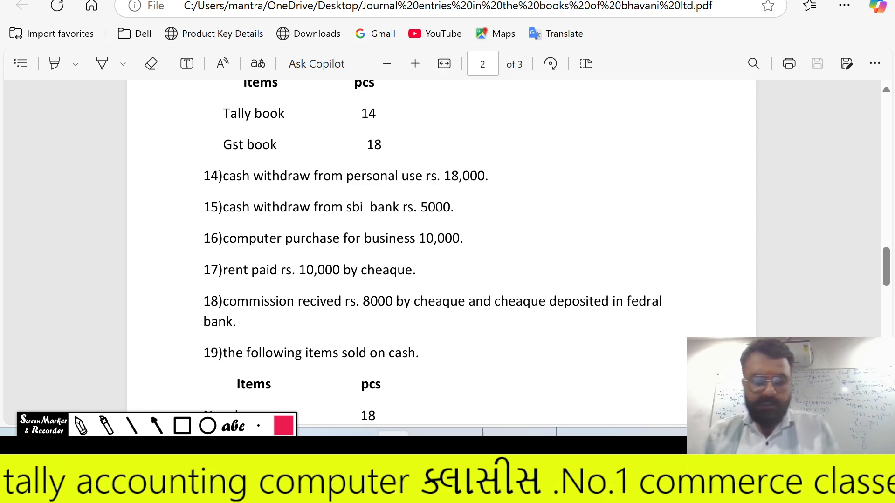
key(alt+Tab)
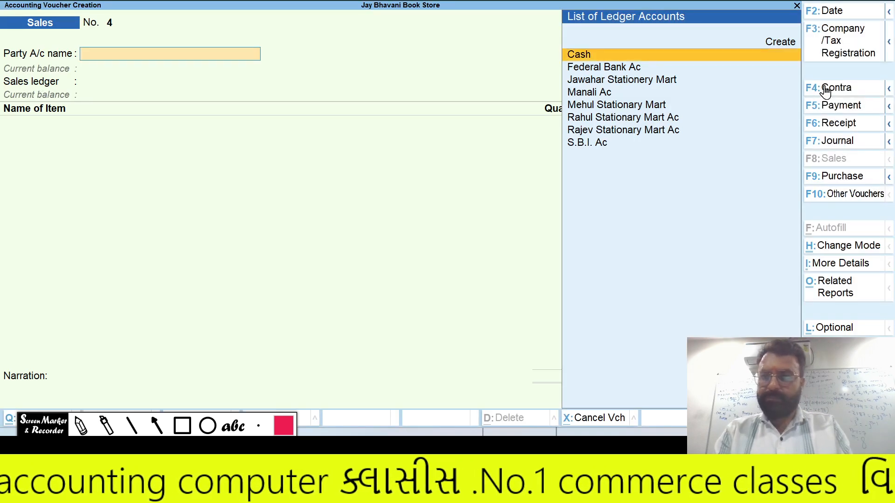
click(834, 108)
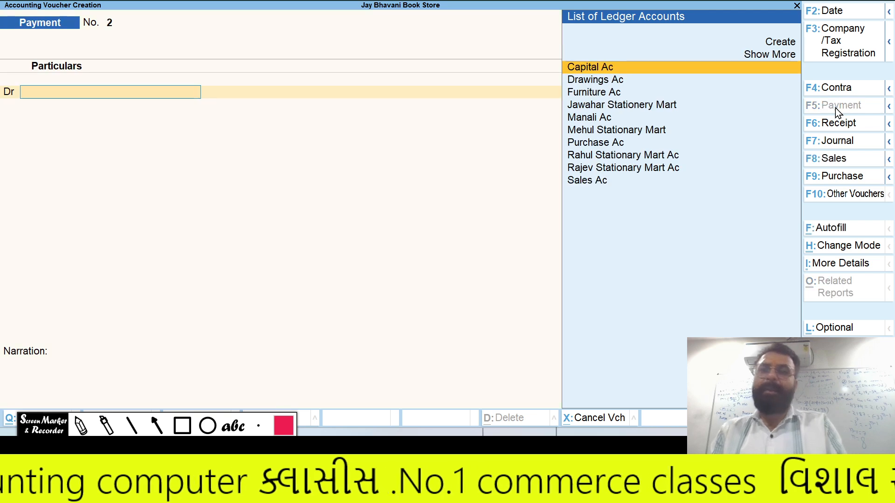
key(Down)
key(Return)
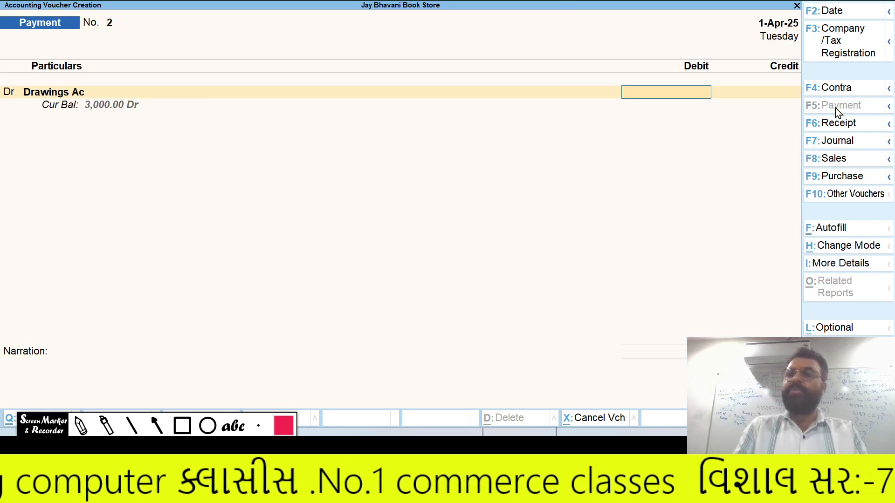
- Look up the amount of entry 14 and enter 18000 as the Drawings Ac debit
key(alt+Tab)
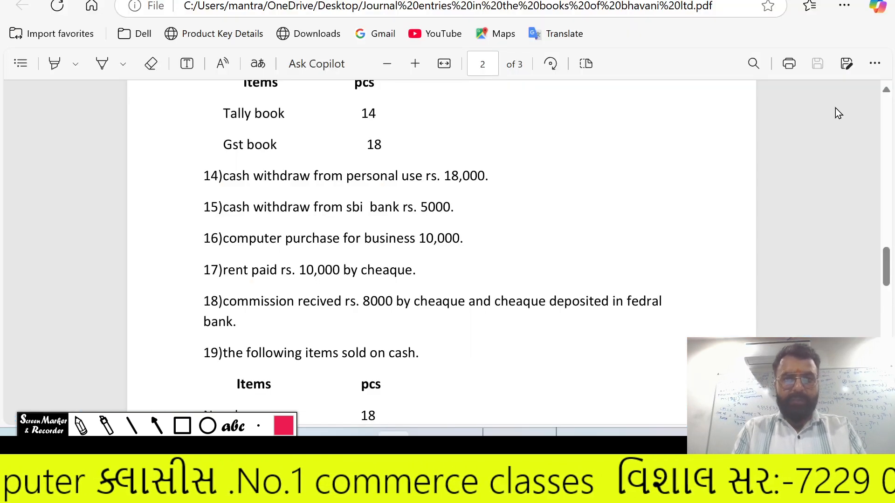
key(alt+Tab)
text(18000)
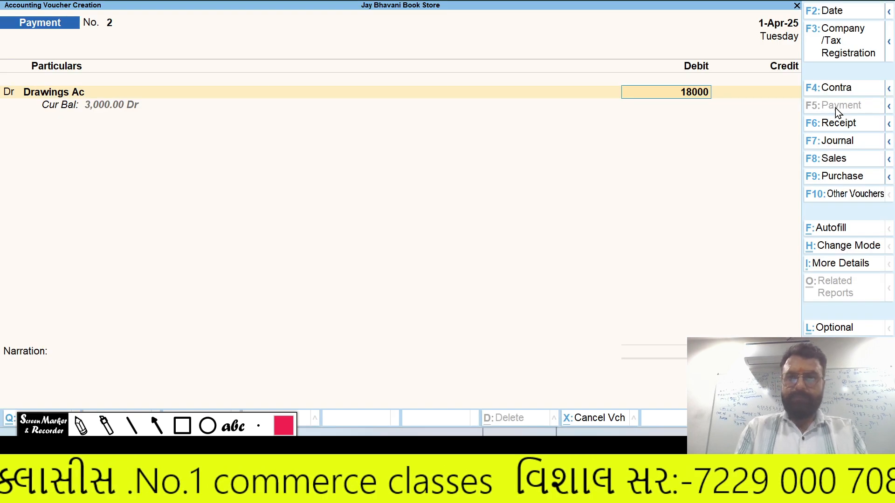
key(Return)
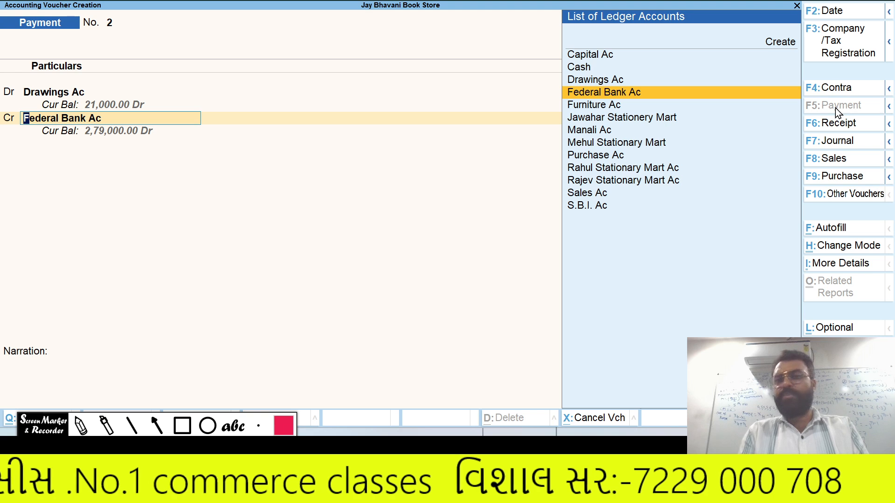
- Credit Cash with 18,000.00 and save the payment voucher without a narration
key(Up)
key(Up)
key(Return)
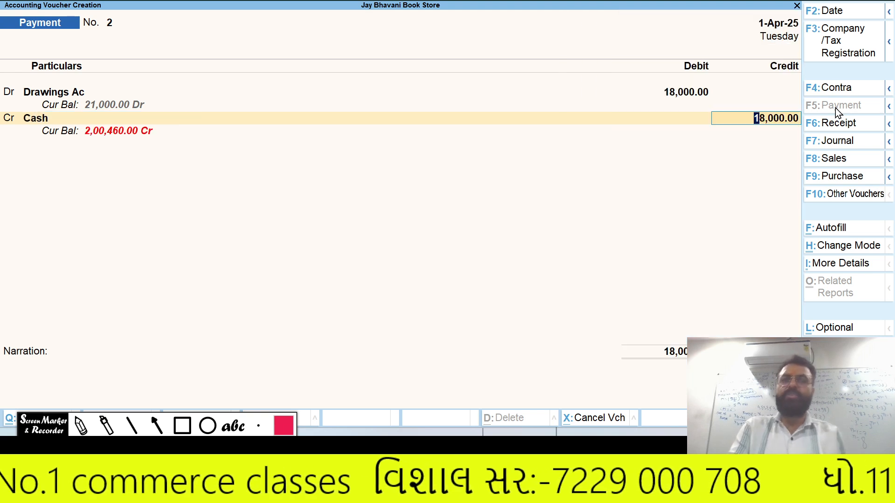
key(Return)
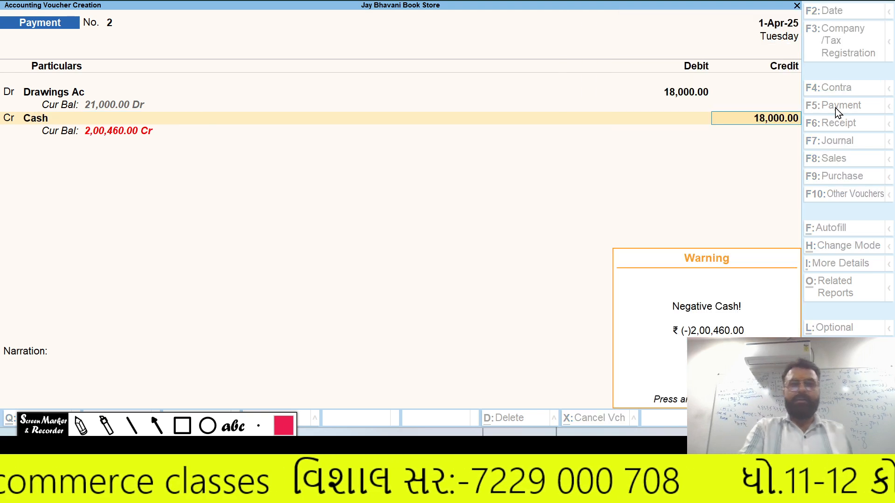
key(Return)
key(Return)
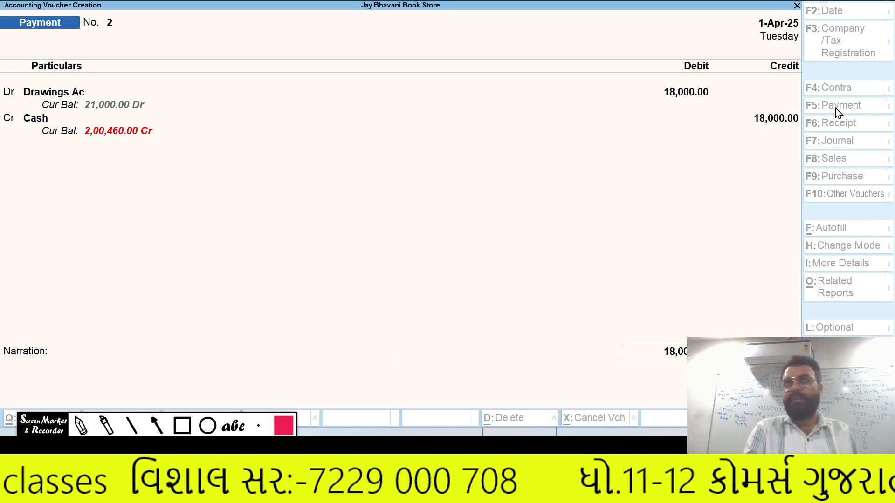
key(Return)
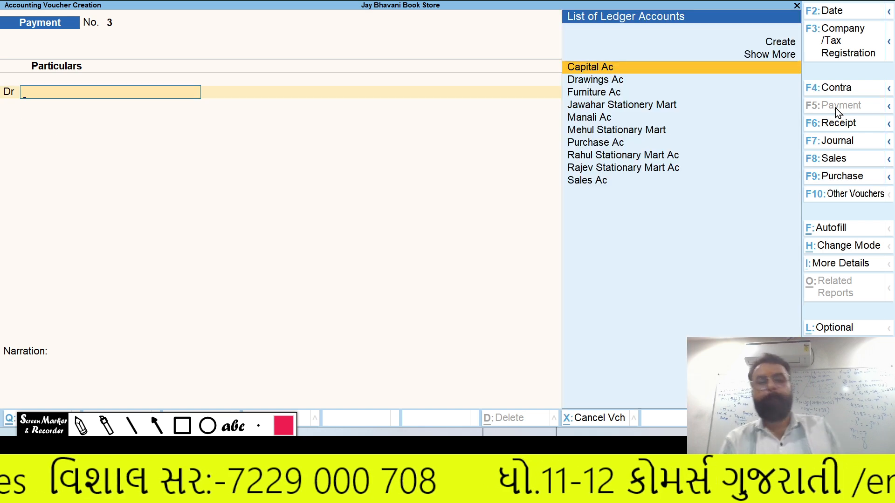
- Read entry 15 in the exercise PDF and start a contra voucher in Tally crediting S.B.I. Ac with 5000
key(alt+Tab)
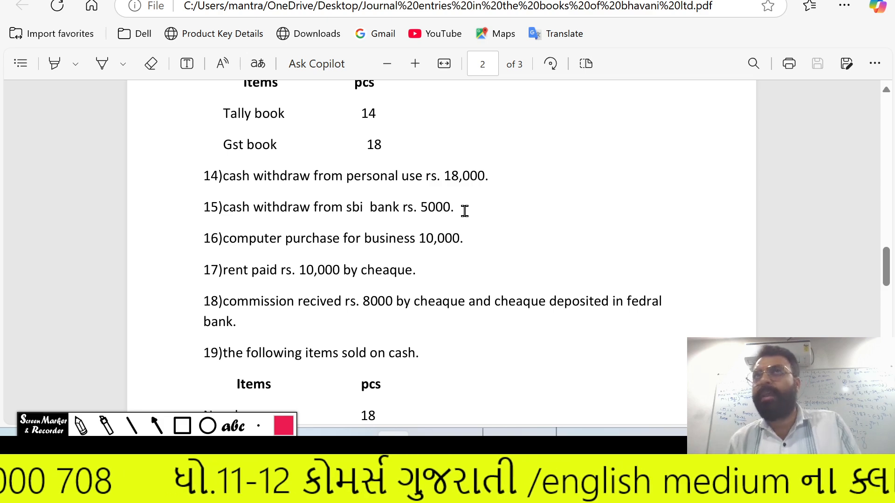
key(alt+Tab)
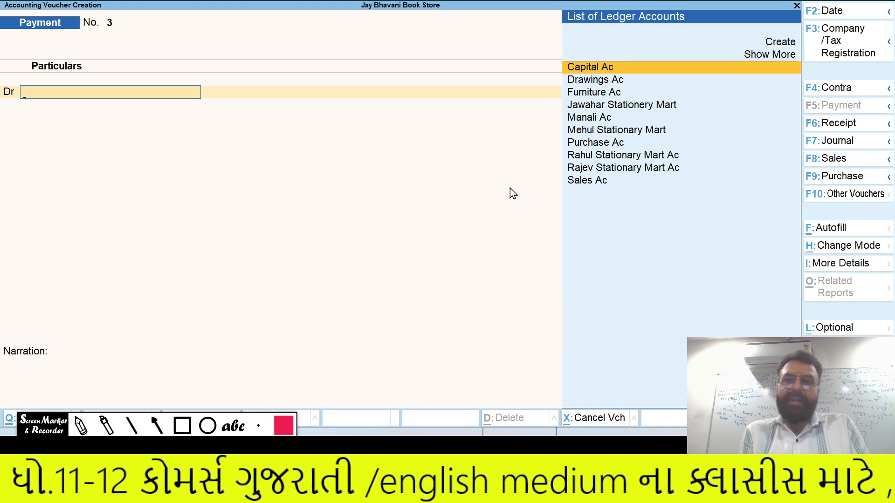
click(826, 90)
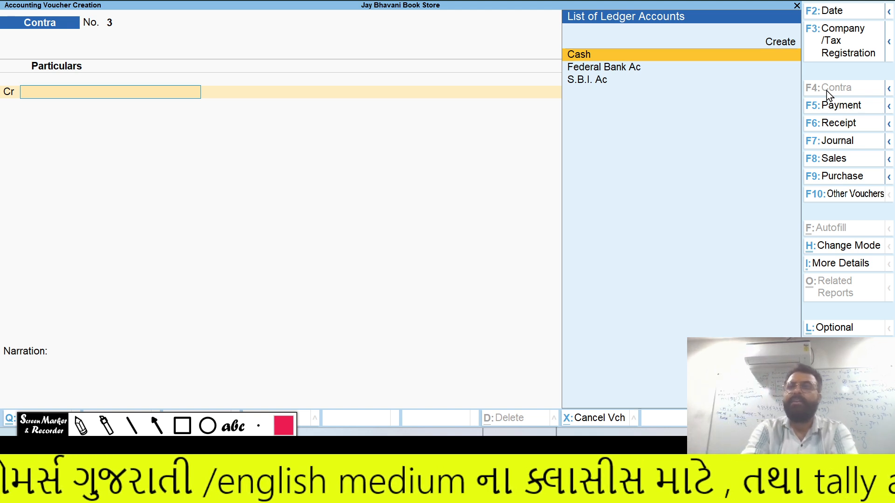
key(Down)
key(Down)
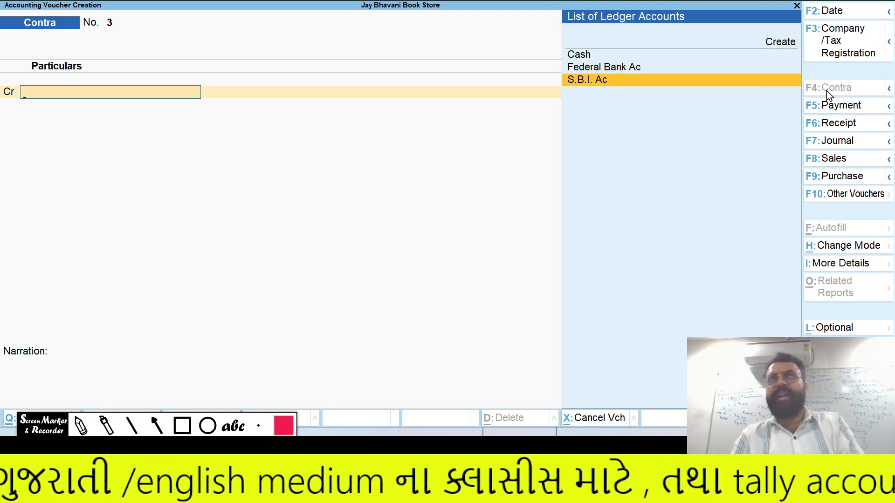
key(Return)
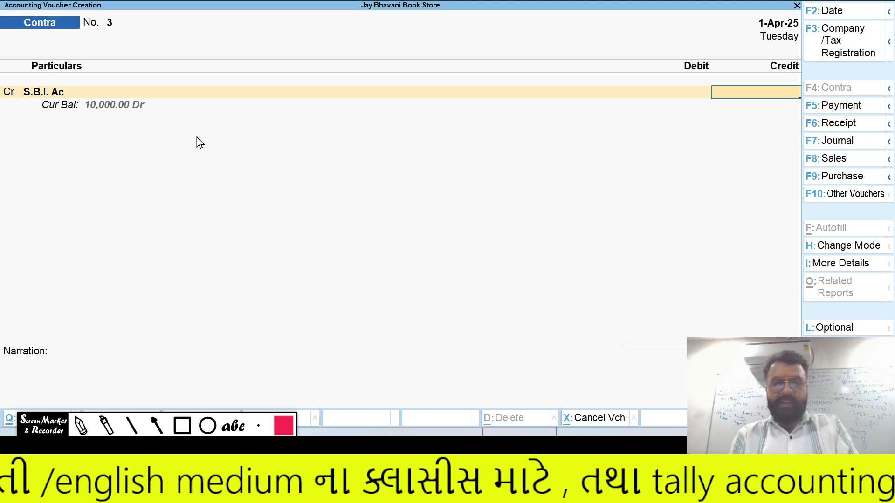
text(5000)
key(Return)
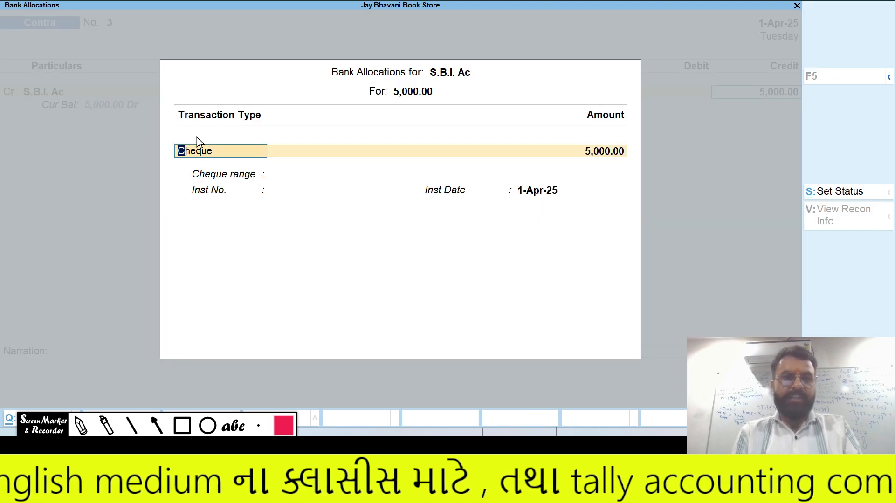
- Accept Cheque as the bank allocation, debit Cash with 5,000.00 and save the contra voucher without a narration
key(Return)
key(Return)
key(Return)
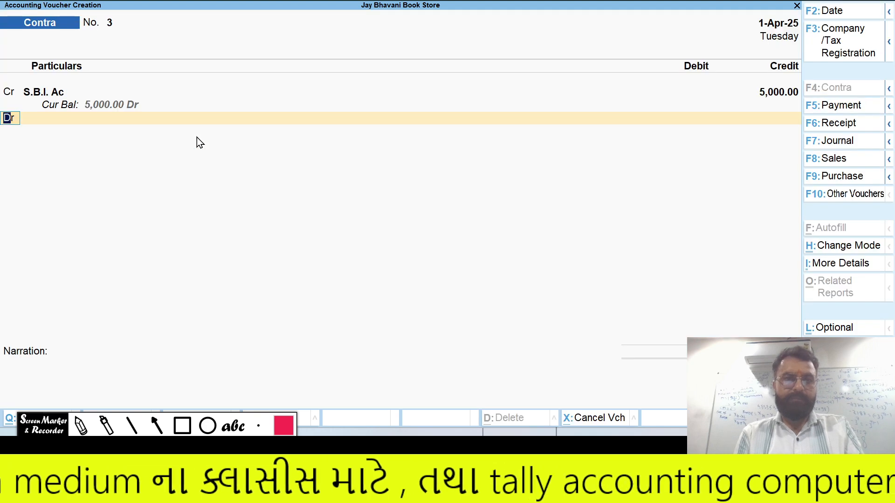
key(Return)
key(Return)
key(Return)
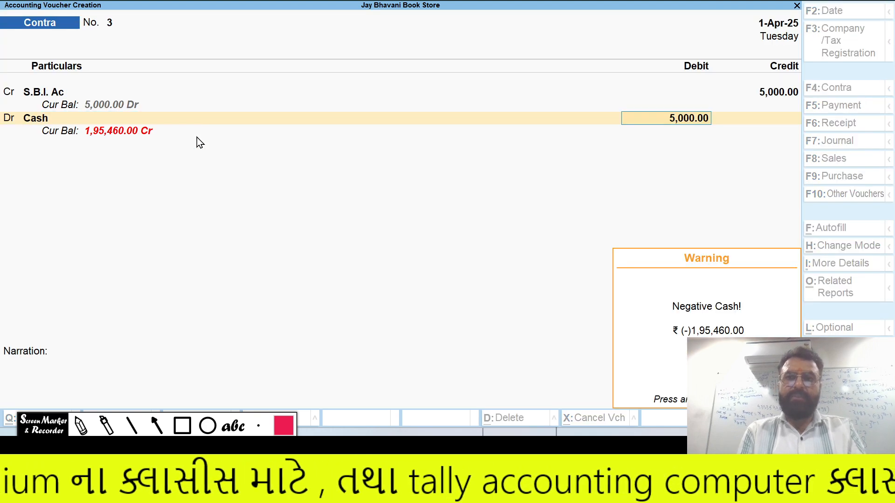
key(Return)
key(Return)
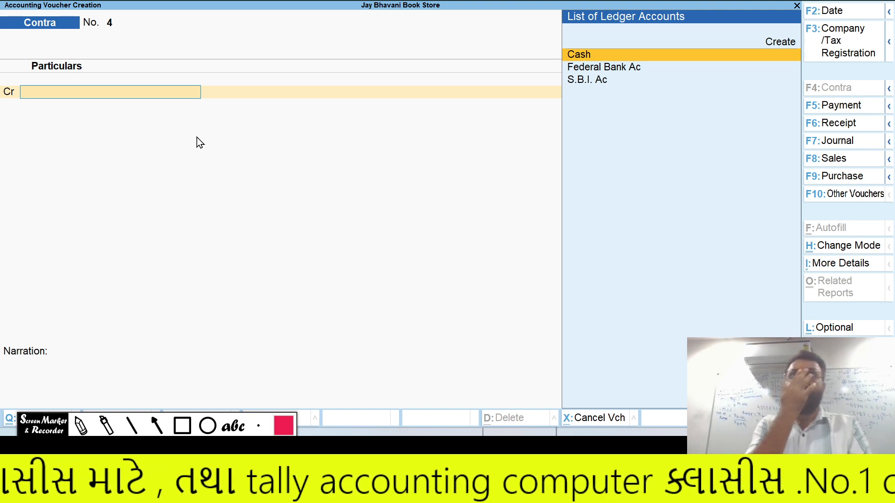
- Read entry 16 in the exercise PDF, start a payment voucher in Tally and begin creating a new ledger for its debit line
key(alt+Tab)
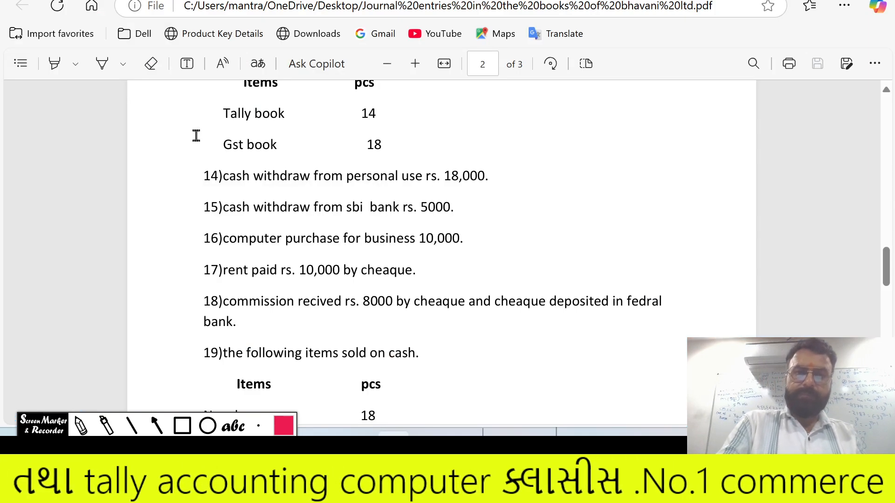
scroll(196, 135, down, 2)
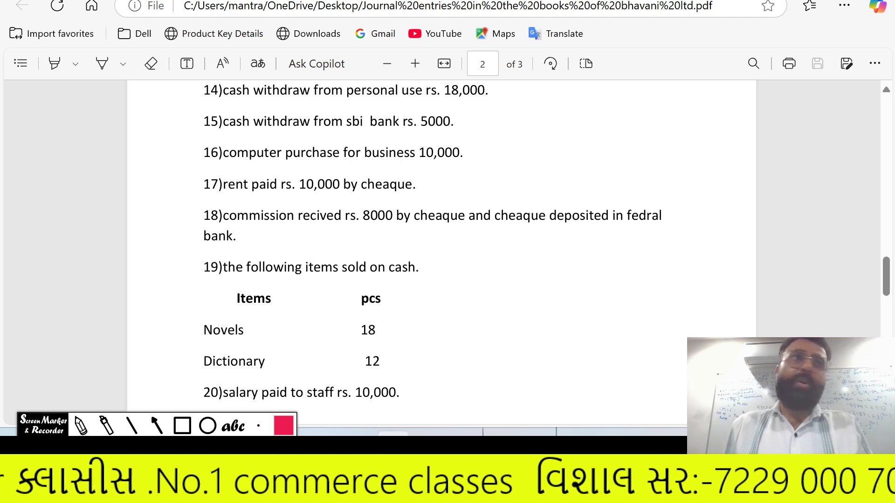
key(alt+Tab)
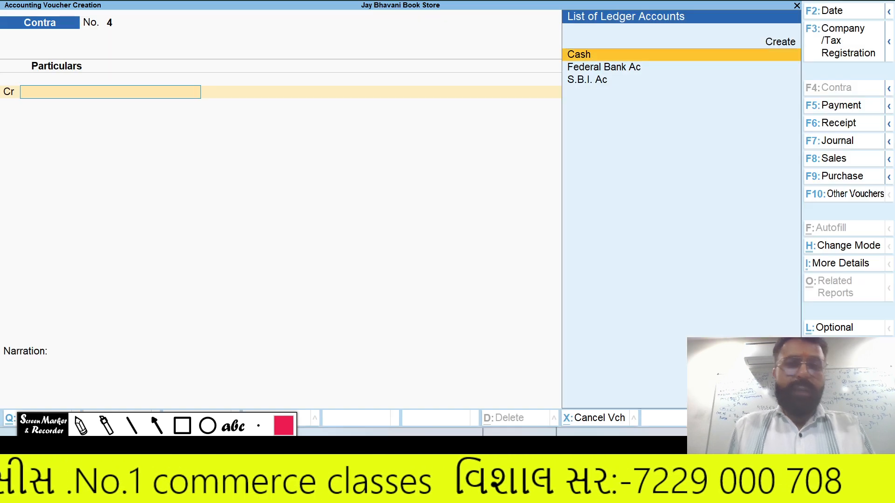
click(833, 107)
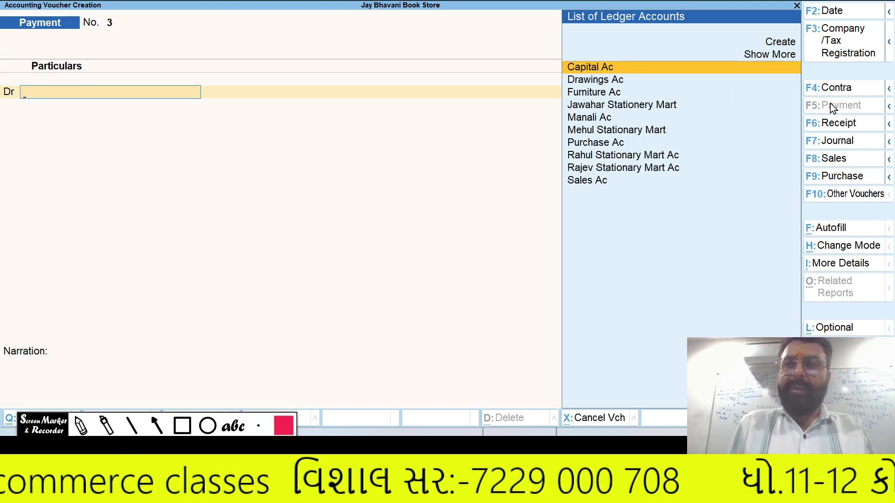
key(Up)
key(Up)
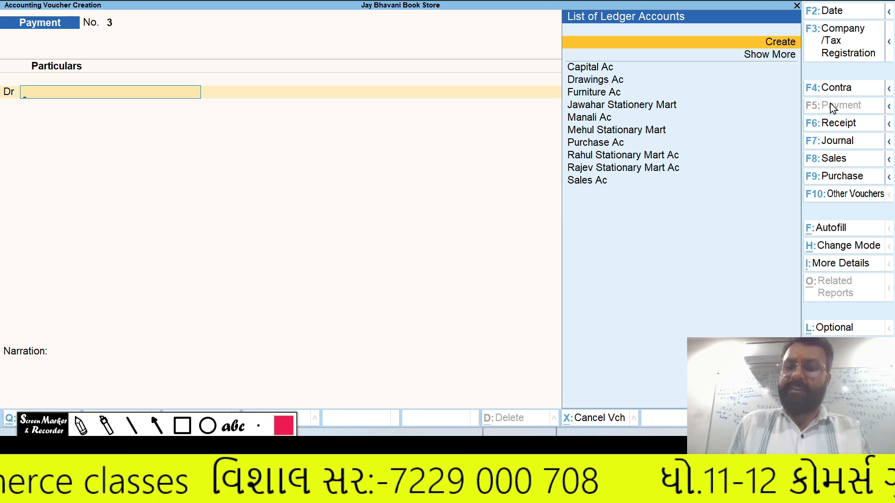
key(Return)
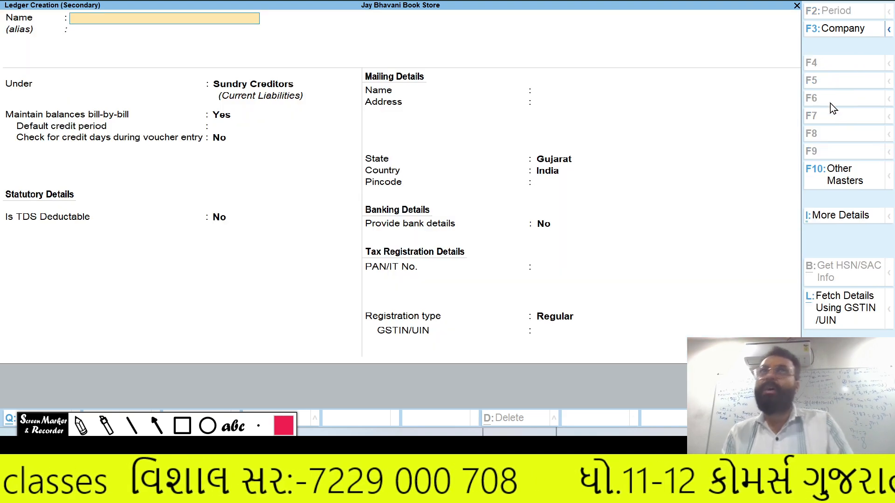
- Create the ledger Computer Ac under the Fixed Assets group, keeping the default statutory details
text(Comput)
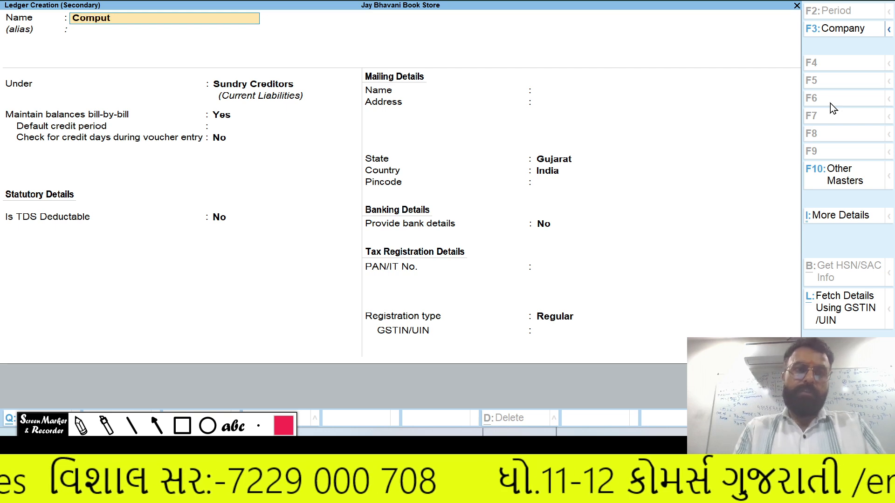
text(er Ac)
key(Return)
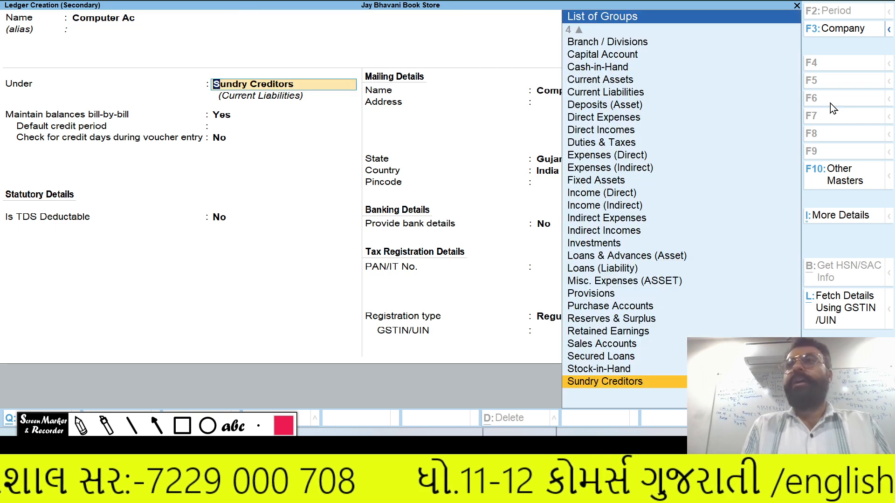
text(Fix)
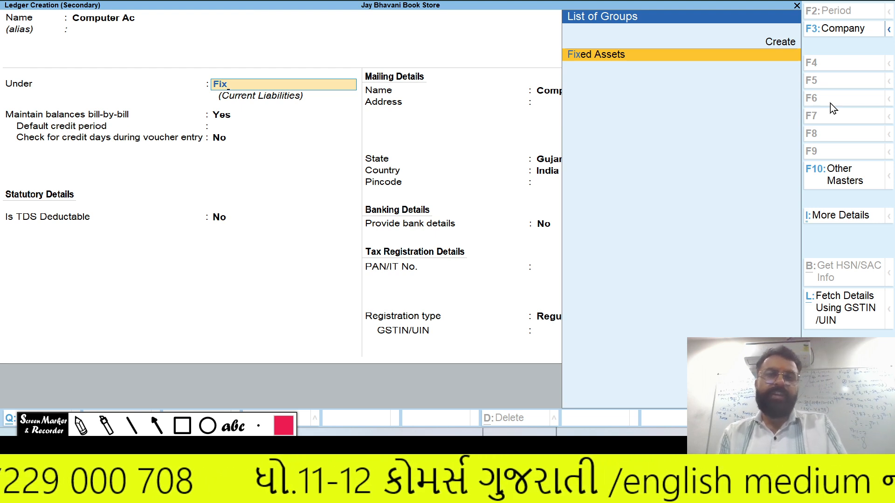
key(Return)
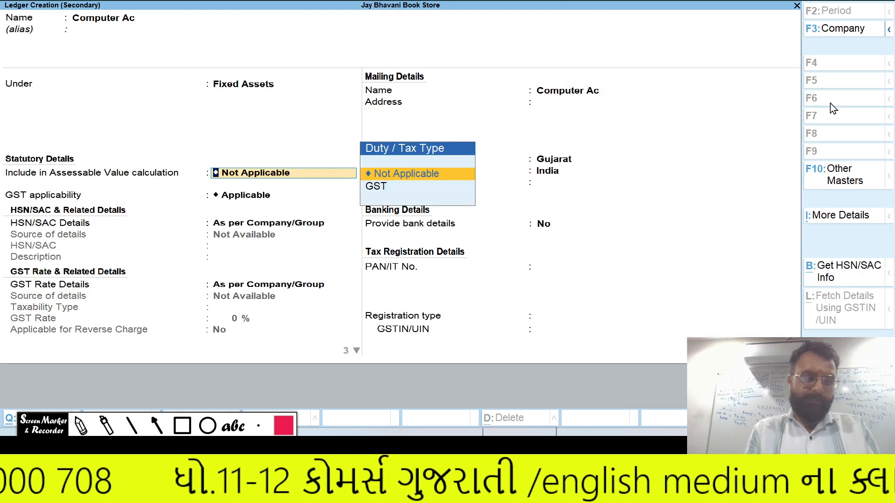
key(ctrl+a)
- Check the computer's price in the exercise PDF, debit Computer Ac with 10000, credit Cash with 10,000.00 and save the payment voucher in Tally
key(alt+Tab)
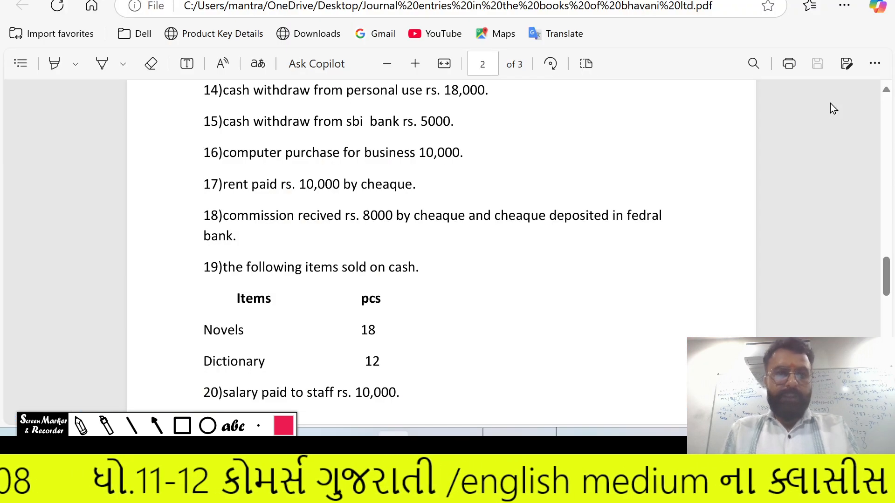
key(alt+Tab)
text(10000)
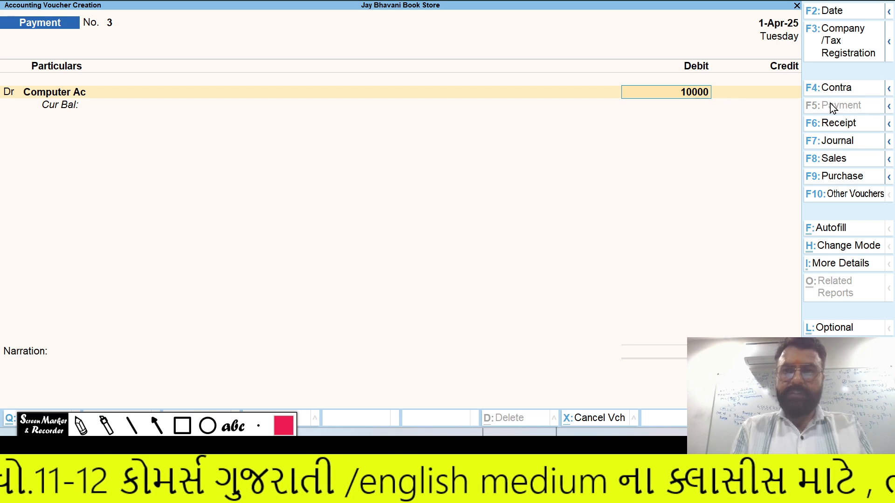
key(Return)
key(ctrl+a)
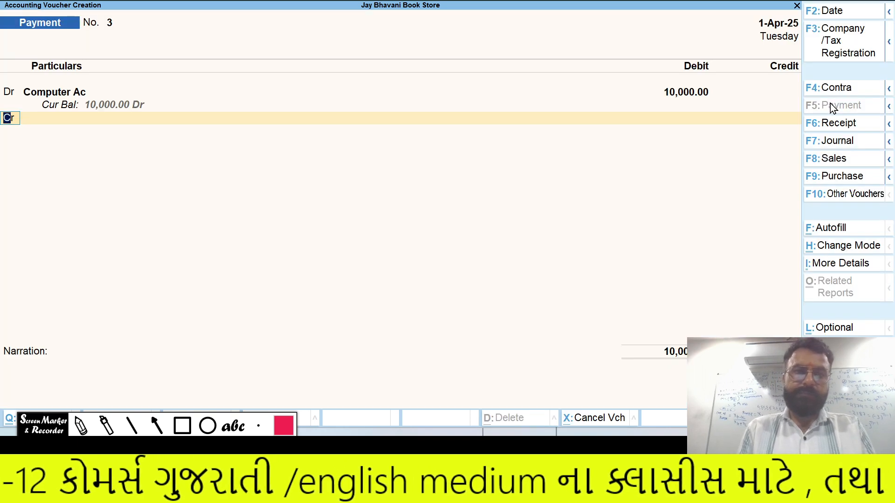
key(Down)
key(Return)
key(Return)
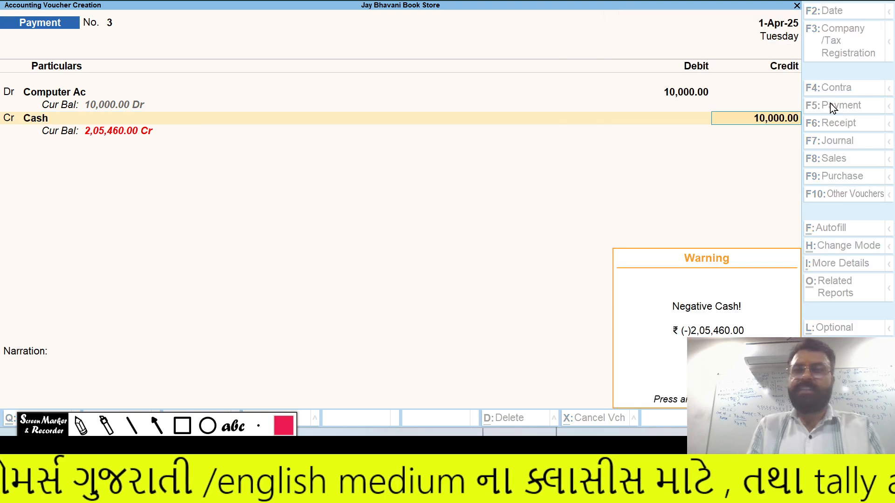
key(Return)
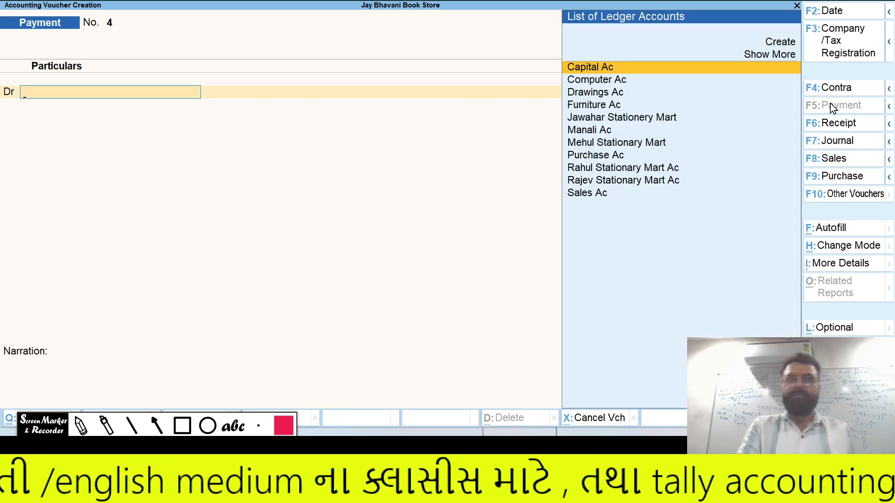
- Read entry 17 in the exercise PDF and create the ledger Rent Paid Ac under Indirect Expenses from the Tally payment voucher's debit line
key(alt+Tab)
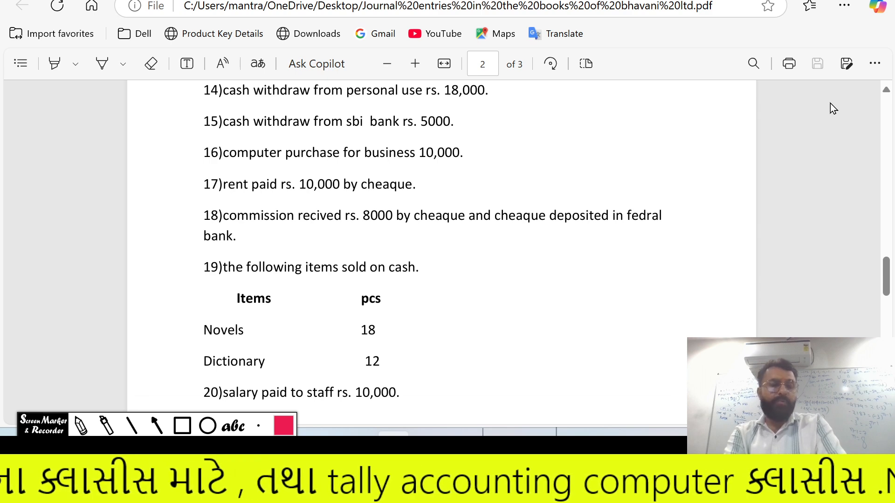
key(alt+Tab)
key(Up)
key(Up)
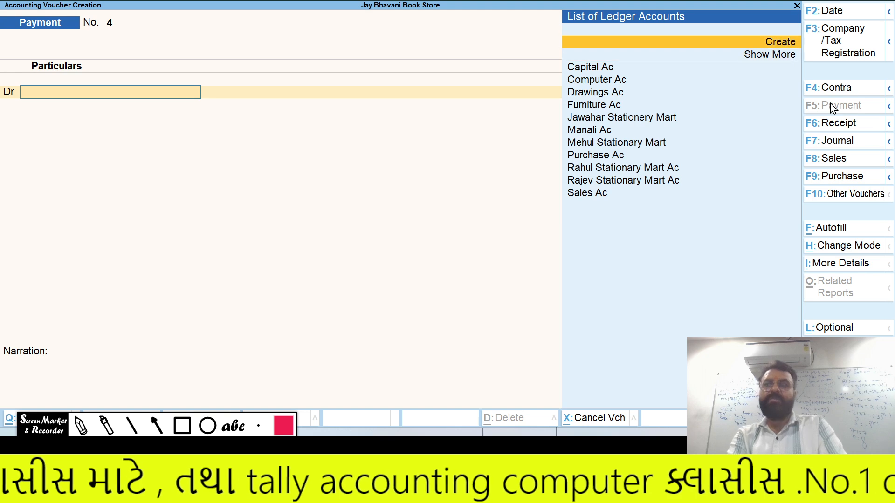
key(Return)
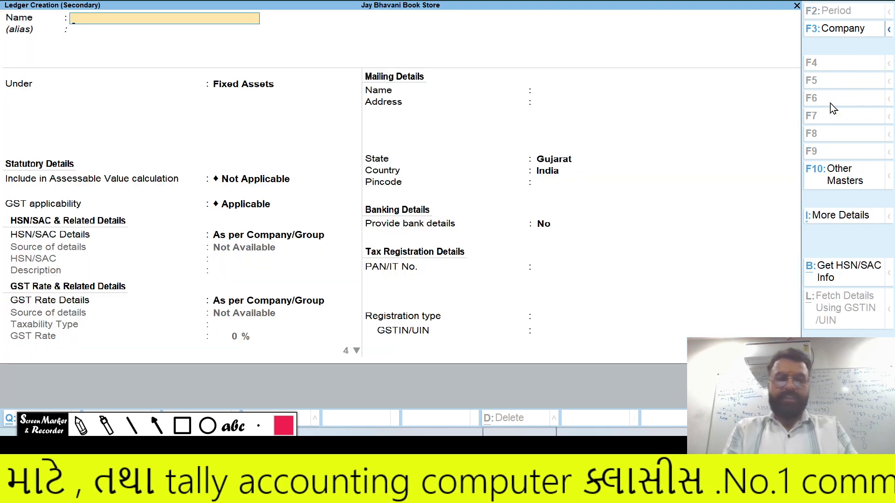
text(Rent Paid Ac)
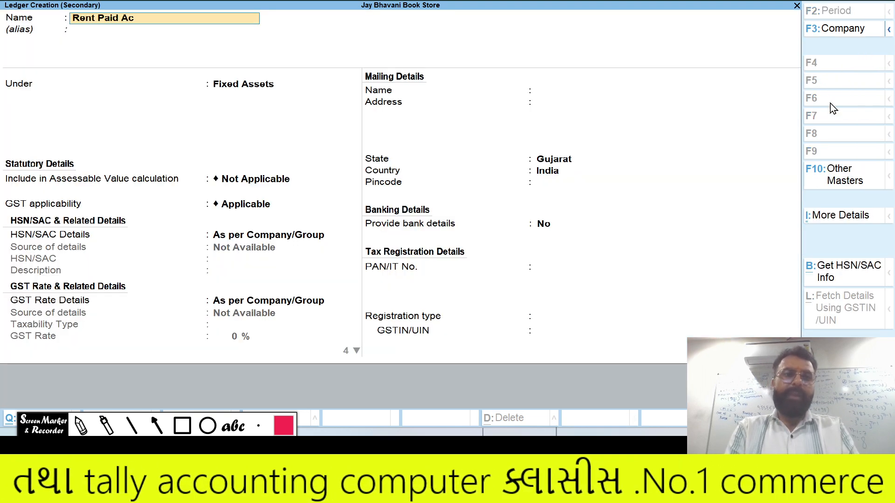
key(Return)
text(Ind)
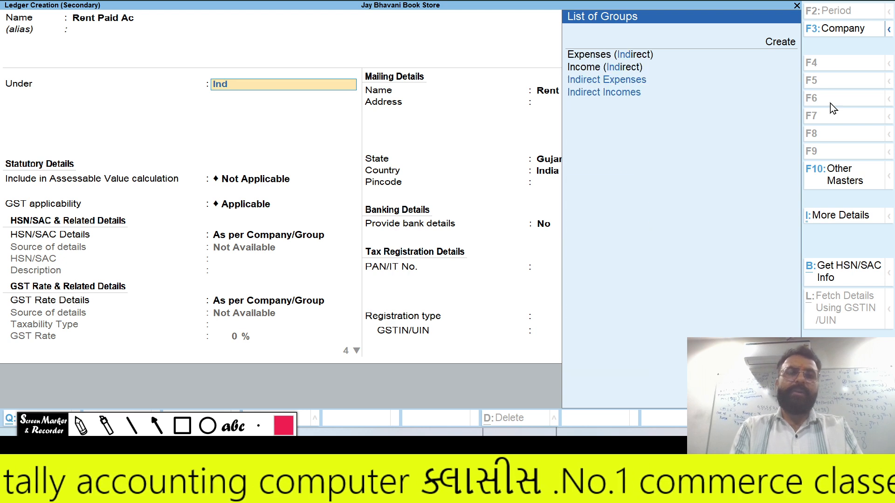
key(Down)
key(Down)
key(Return)
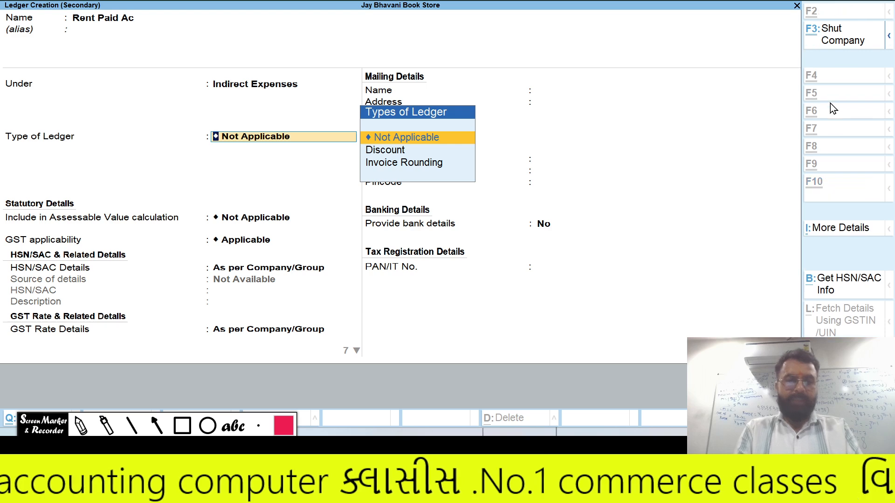
key(ctrl+a)
- Check the rent amount in the exercise PDF, debit Rent Paid Ac with 10000 in Tally and choose Federal Bank Ac as the credit ledger
key(alt+Tab)
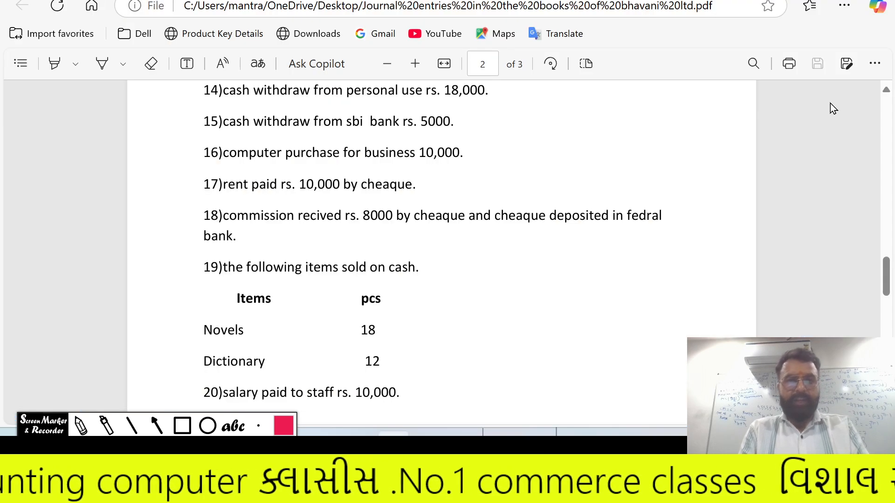
key(alt+Tab)
text(10000)
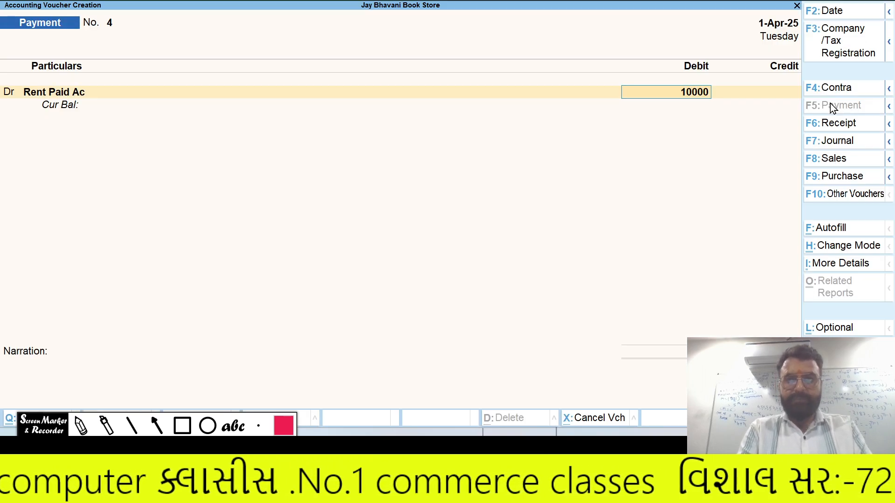
key(Return)
key(Return)
key(Return)
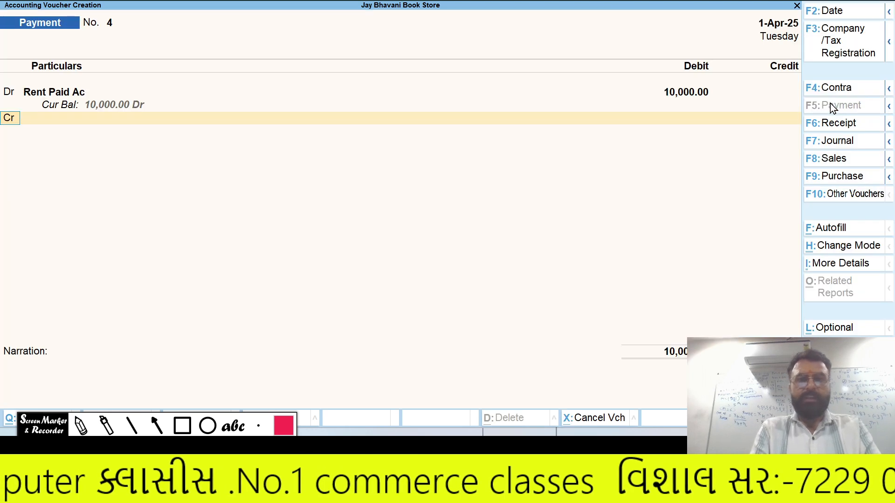
key(Down)
key(Down)
key(Down)
key(Down)
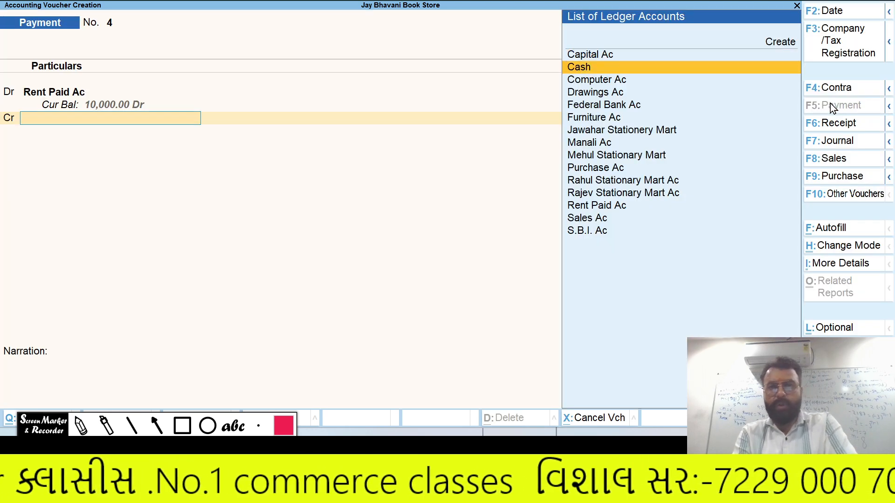
key(Return)
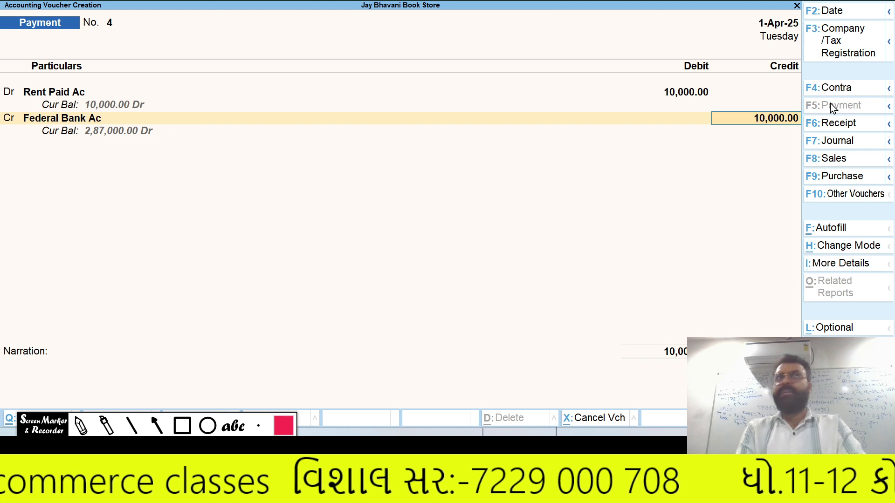
- Accept the 10,000.00 credit to Federal Bank Ac and save the rent payment voucher without a narration
key(Return)
key(Return)
key(Return)
key(Return)
key(Return)
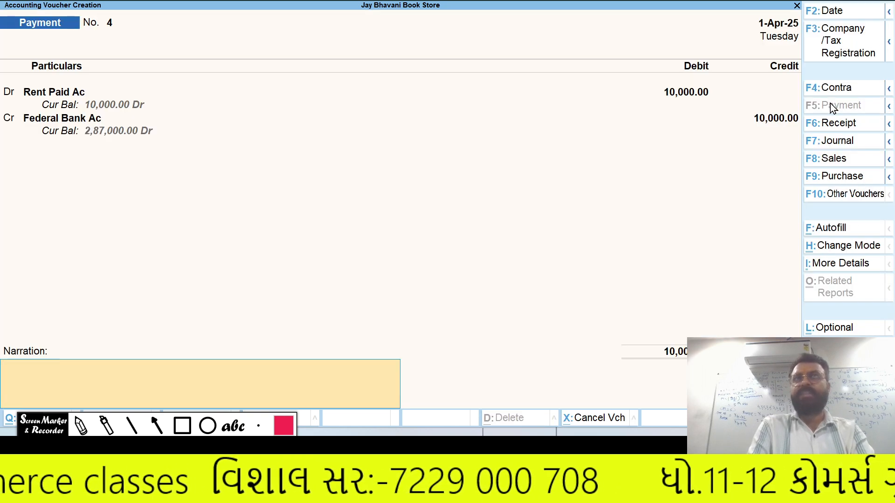
key(Return)
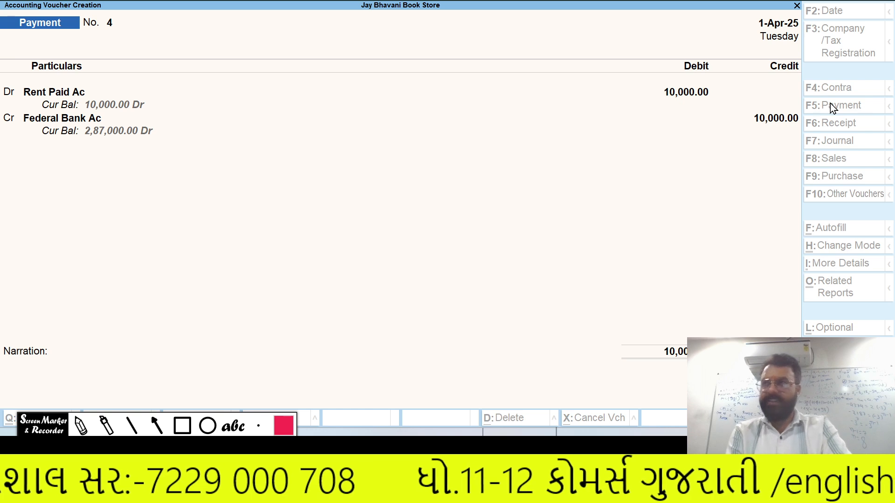
key(Return)
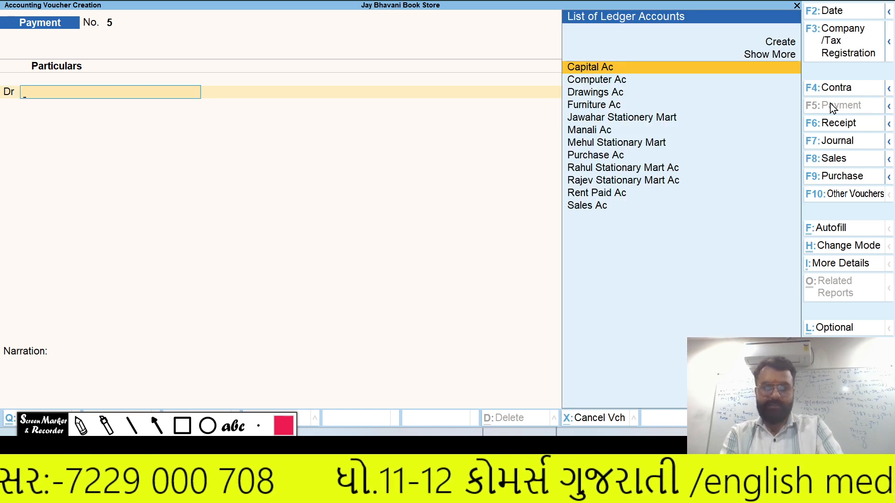
- Read entry 18 in the exercise PDF and switch the Tally voucher type to Receipt
key(alt+Tab)
scroll(833, 108, down, 2)
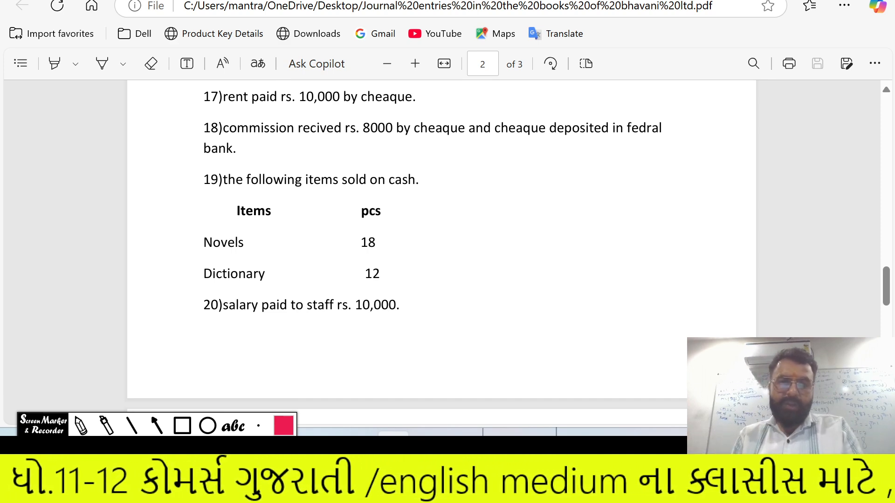
key(alt+Tab)
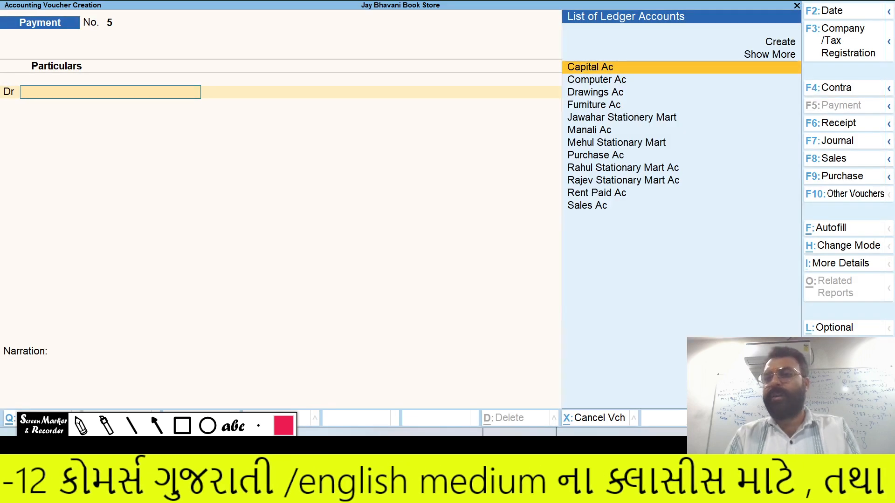
click(834, 127)
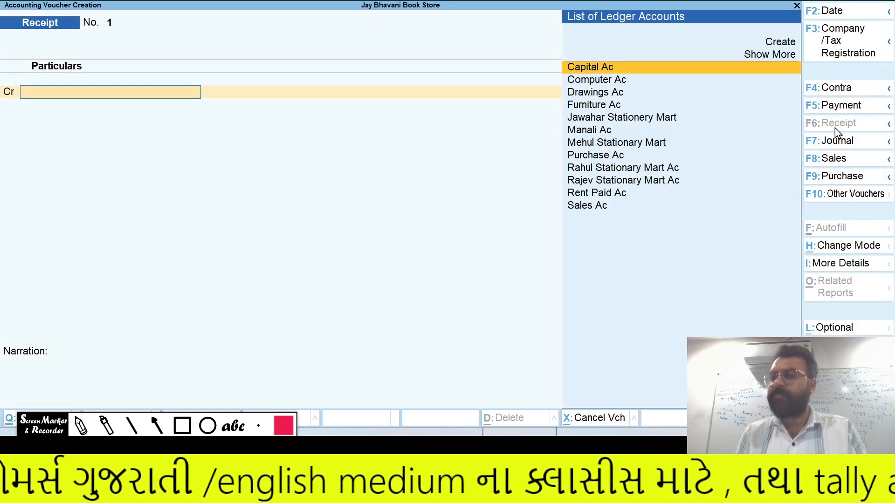
- Create the ledger Commision Received Ac under the Indirect Incomes group from the receipt voucher's credit line
key(Up)
key(Up)
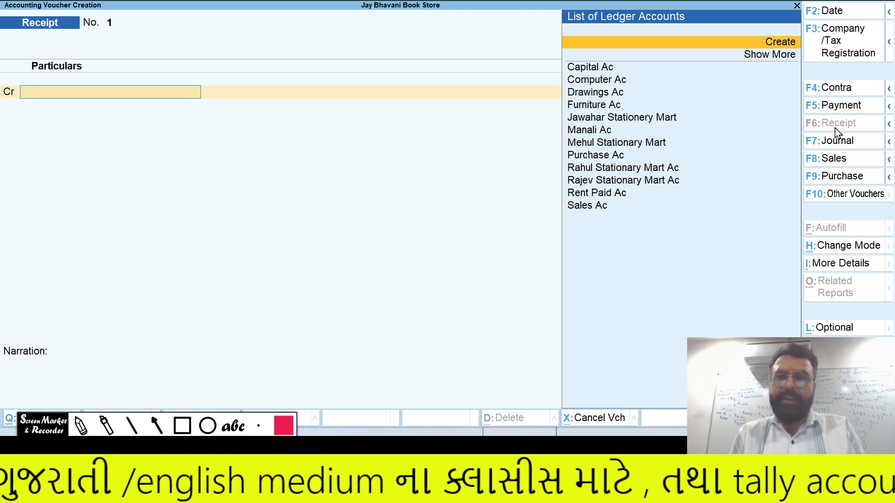
key(Return)
text(Comm)
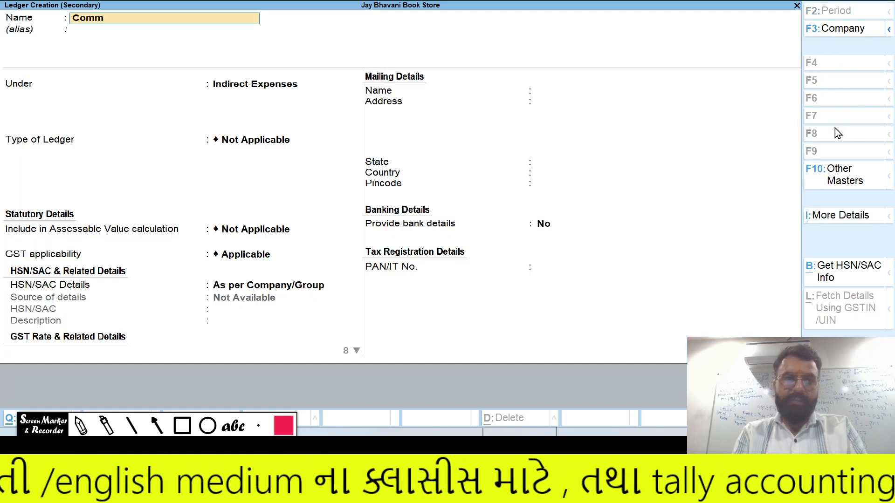
text(ision Received Ac)
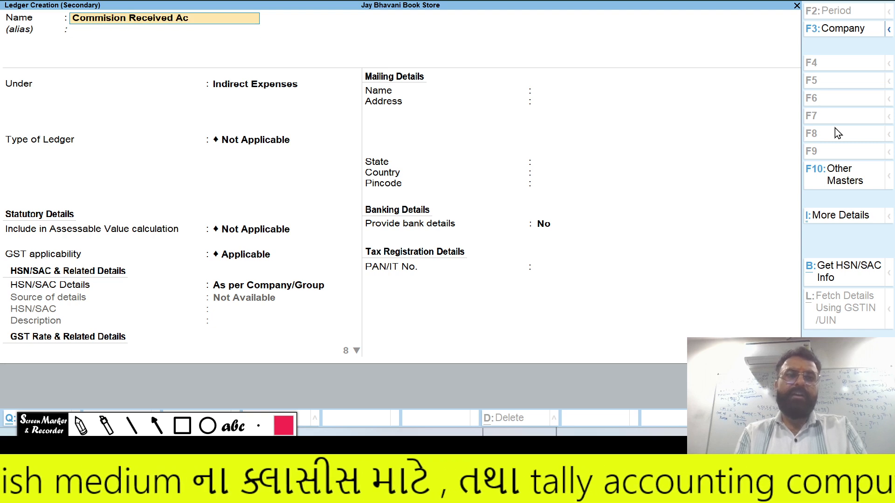
key(Return)
text(Indi)
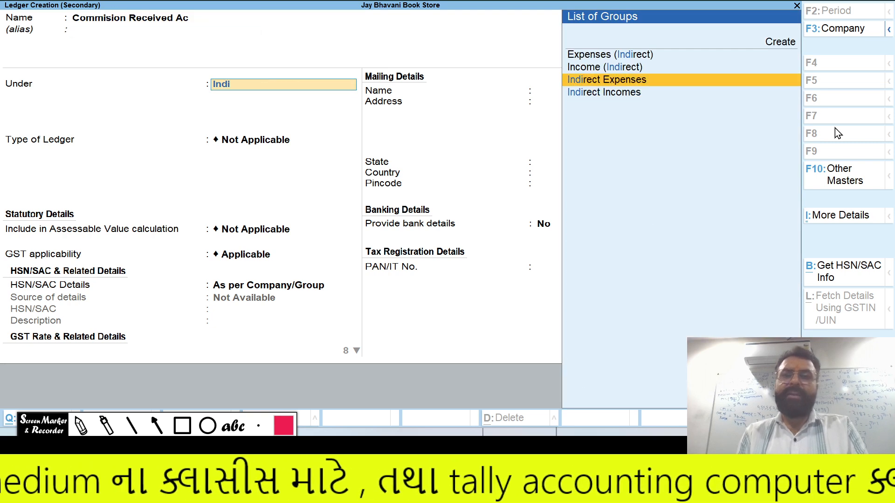
key(Down)
key(Return)
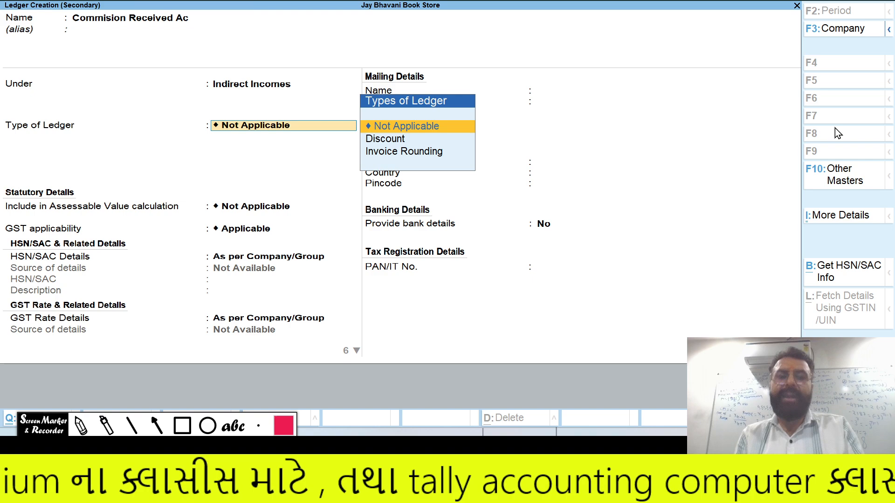
key(ctrl+a)
- Check the commission amount in the exercise PDF and credit Commision Received Ac with 8000 in the Tally receipt voucher
key(alt+Tab)
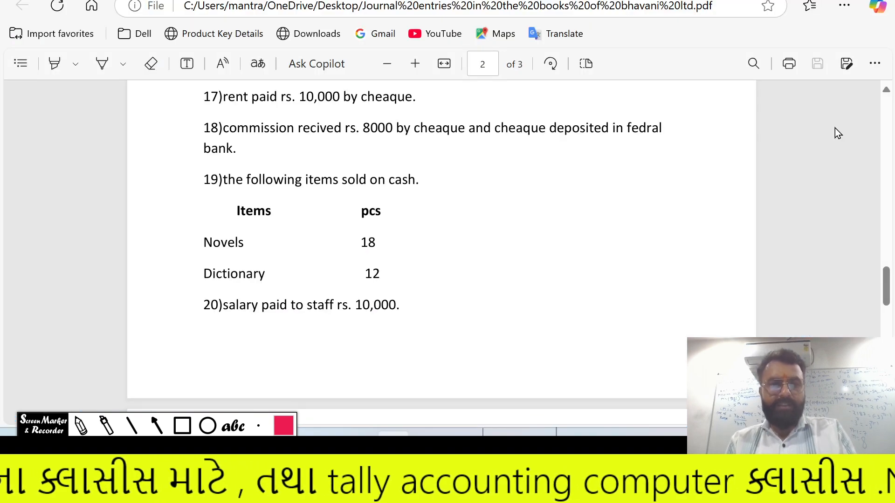
key(alt+Tab)
text(8000)
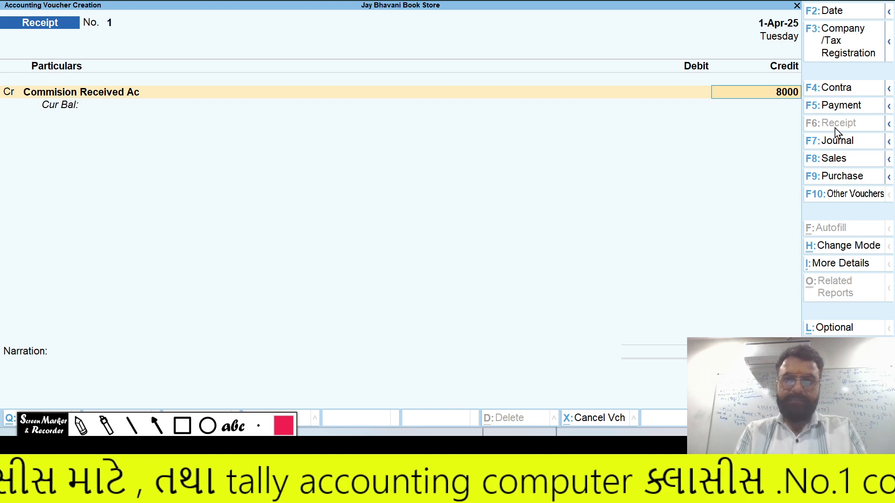
key(Return)
key(Return)
key(Return)
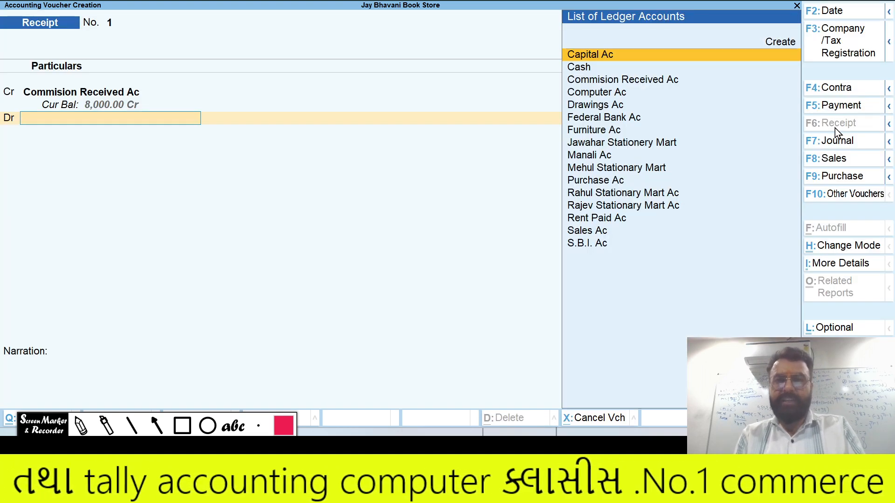
- Debit Federal Bank Ac with 8,000.00 on the second line of the receipt voucher
key(Down)
key(Down)
key(Down)
key(Down)
key(Down)
key(Return)
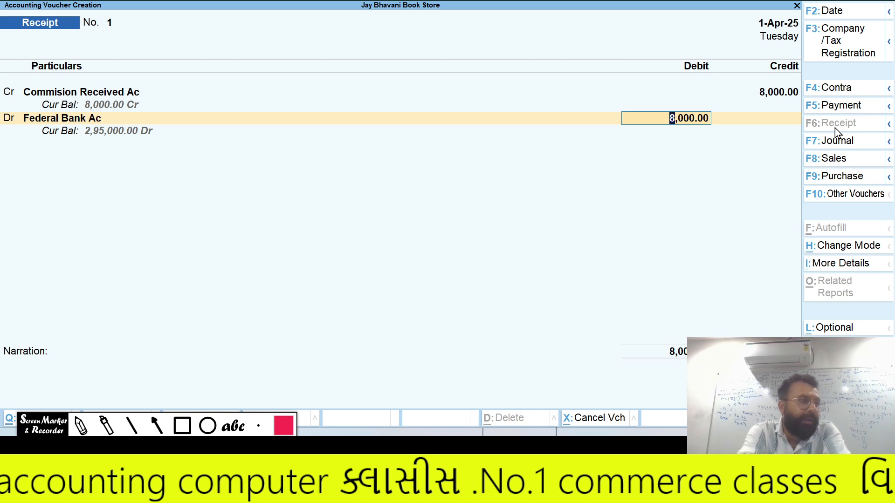
- Accept the default Cheque/DD bank allocation for Federal Bank Ac and save the receipt voucher with no narration
key(Return)
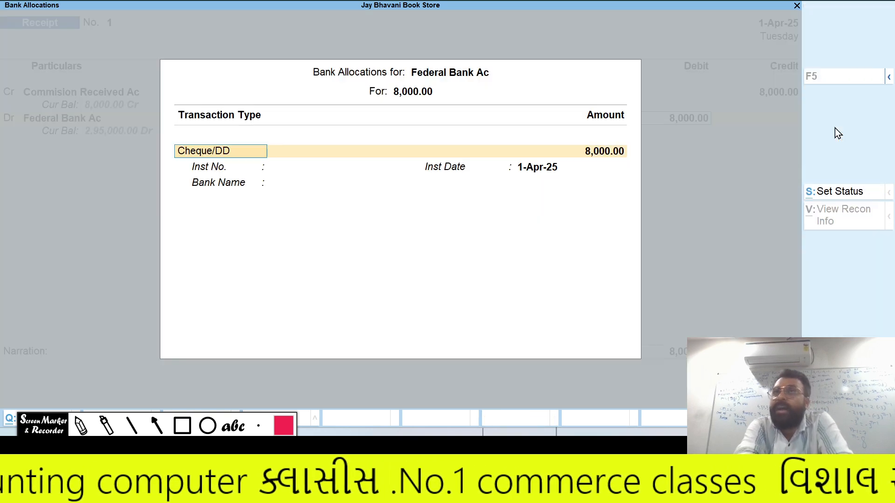
key(Return)
key(Return)
key(Return)
key(Return)
key(Return)
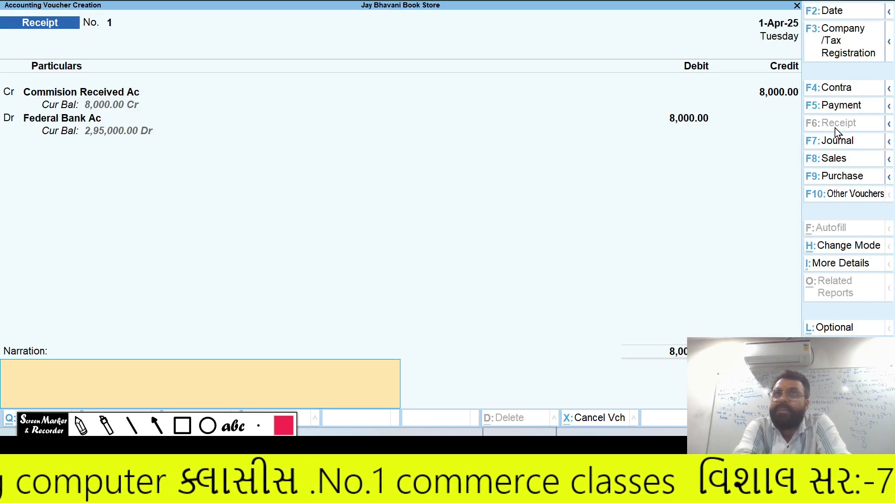
key(Return)
- Read entry 19 in the exercise PDF and set up a Tally sales voucher for Cash with price level Customers and Sales Ac
key(alt+Tab)
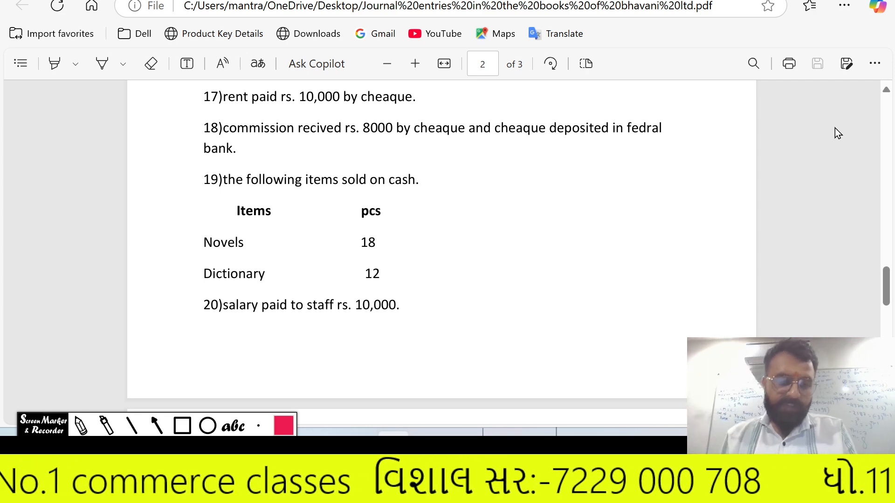
key(alt+Tab)
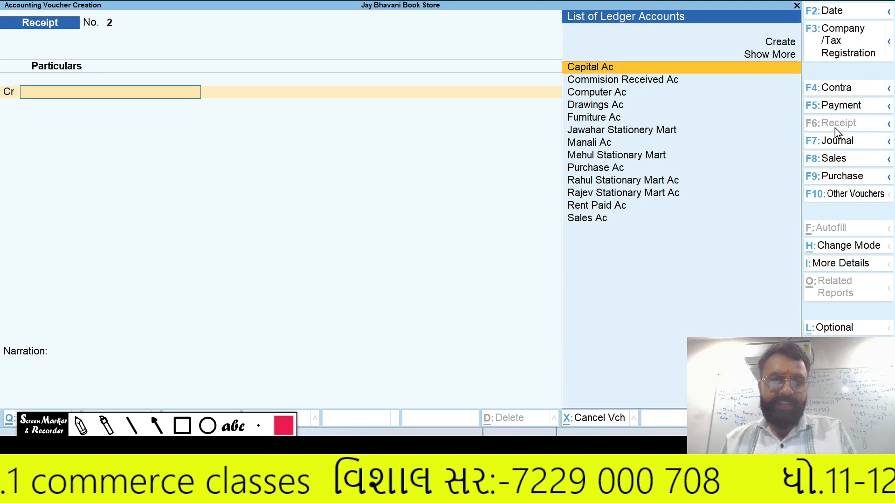
click(857, 159)
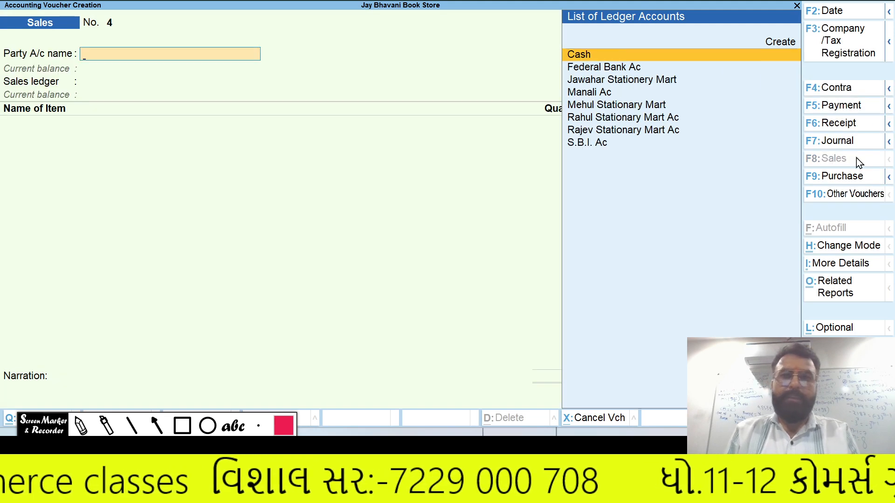
key(Return)
key(ctrl+a)
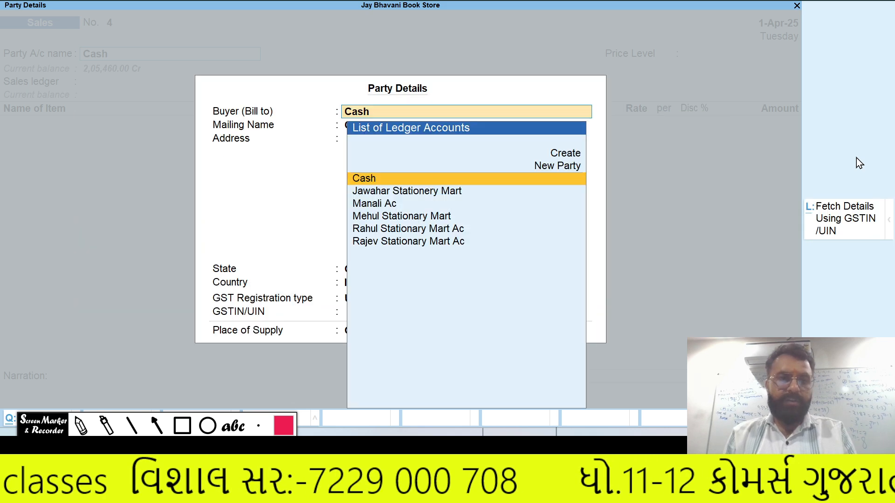
key(ctrl+a)
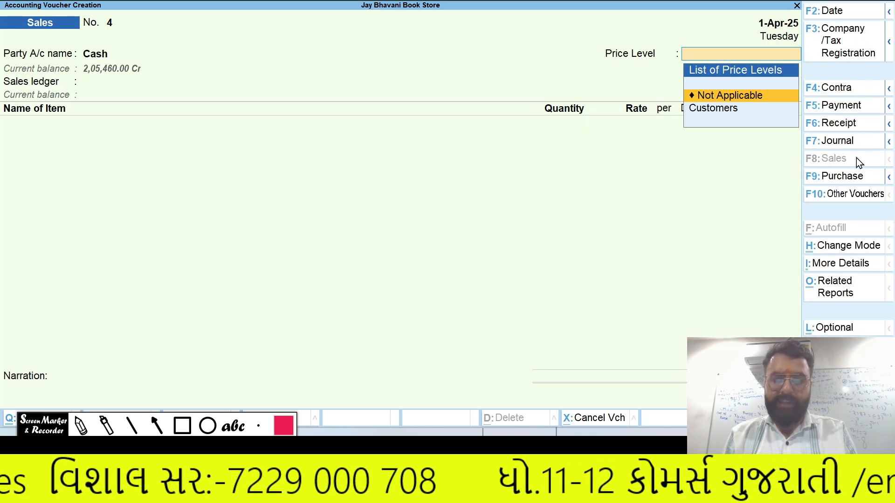
key(Down)
key(Return)
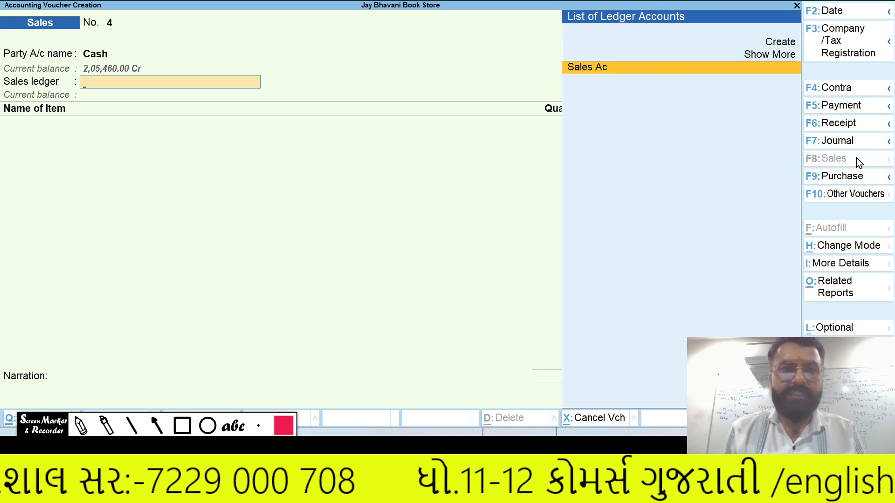
key(Return)
- Check the sold items in the exercise PDF and add Novel to the sales voucher from Talaw Gate Godown
key(alt+Tab)
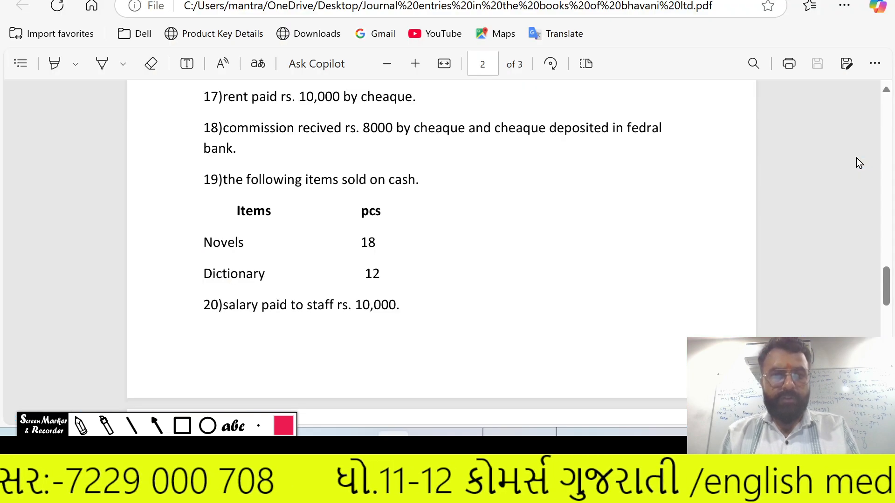
key(alt+Tab)
text(N)
key(Return)
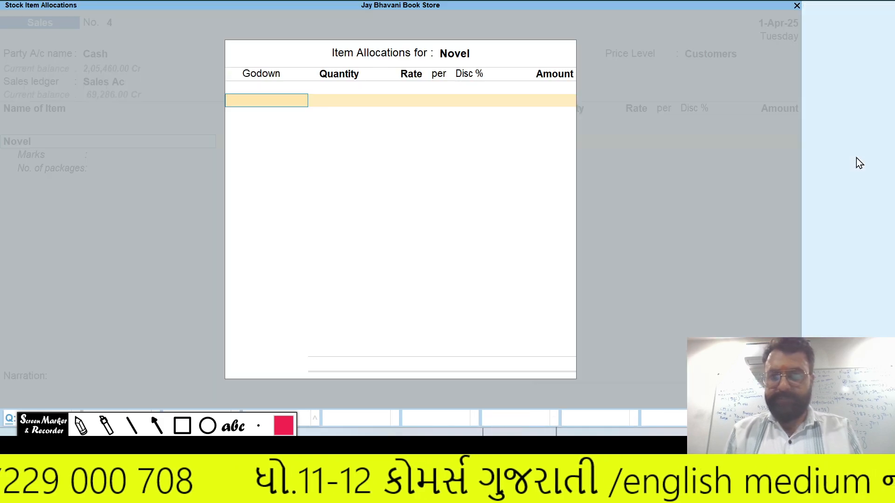
text(T)
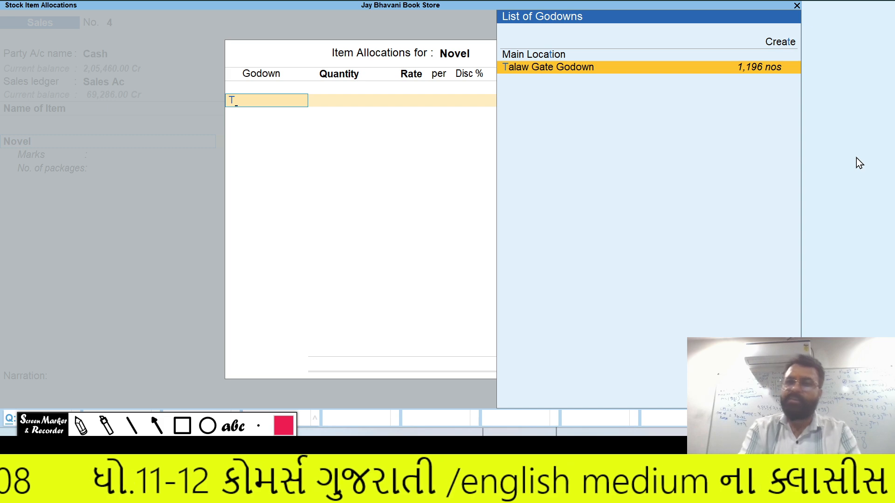
key(Return)
- Check the novel count in the PDF, set Novel's quantity to 18 and accept its default price and GST details
key(alt+Tab)
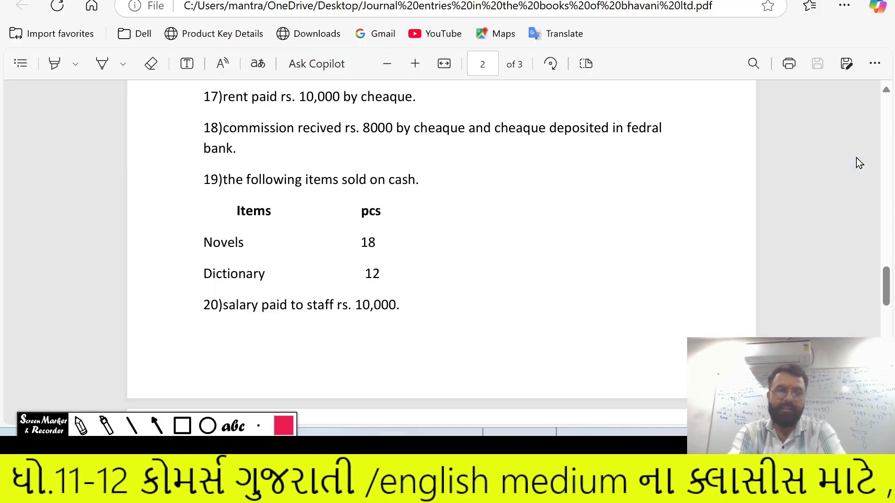
key(alt+Tab)
text(18)
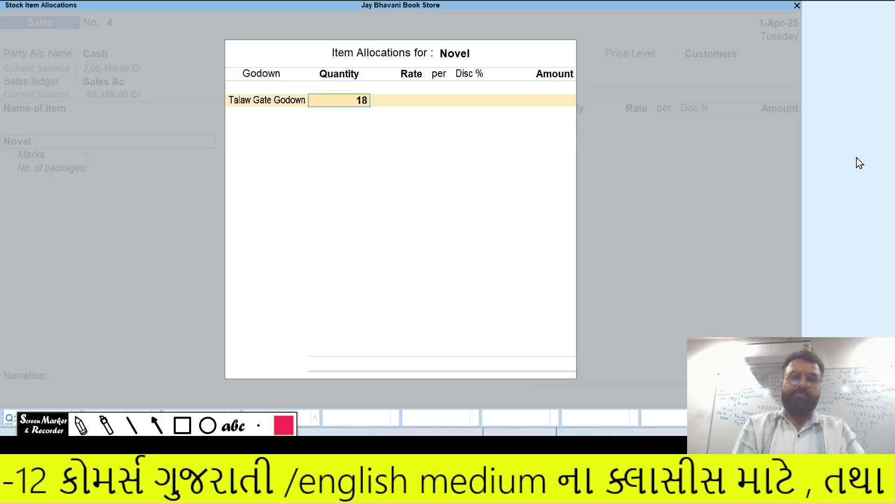
key(Return)
key(Return)
key(Return)
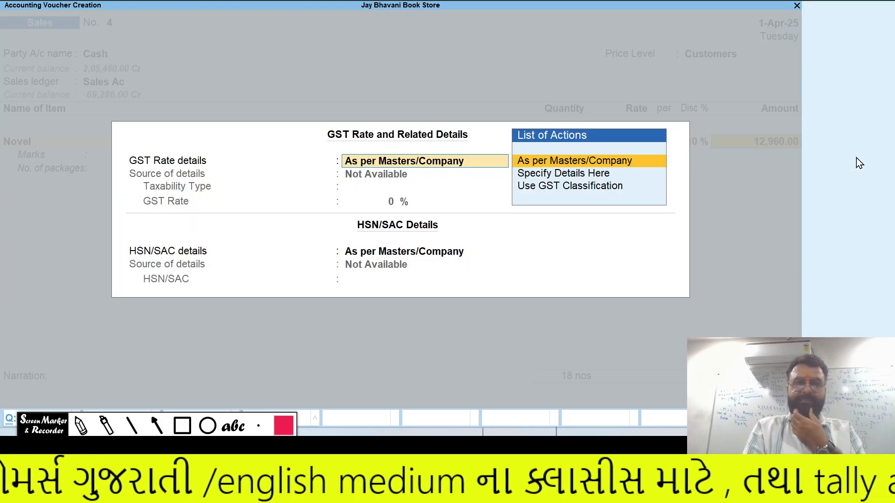
key(Return)
key(Return)
key(Return)
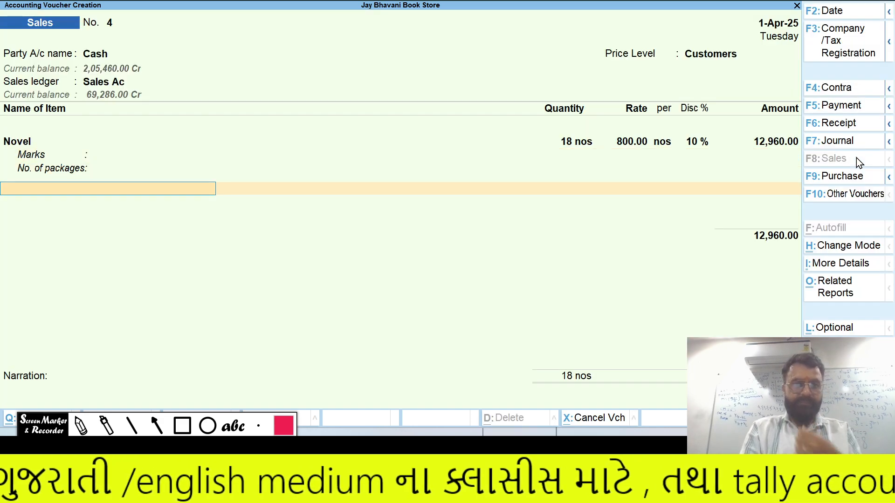
- Check the next sold item in the exercise PDF and add Dictionary from Kalwa Chowk Godown to the sales voucher
key(alt+Tab)
key(alt+Tab)
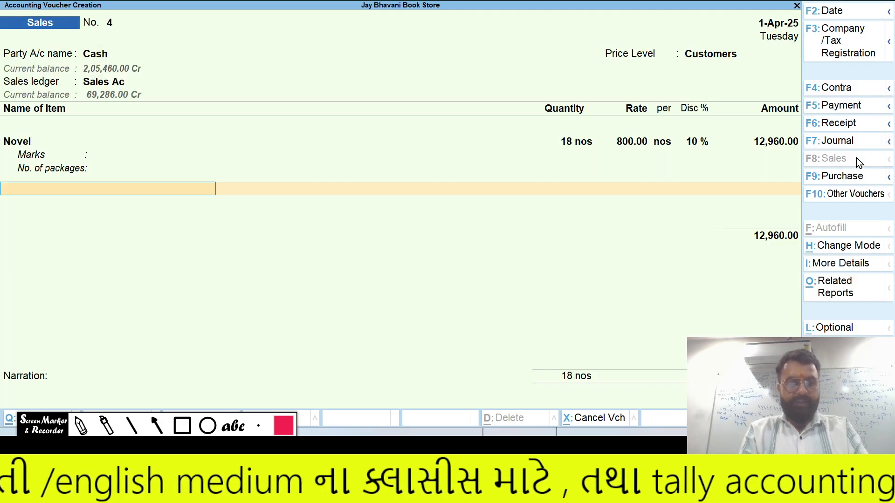
text(D)
key(Return)
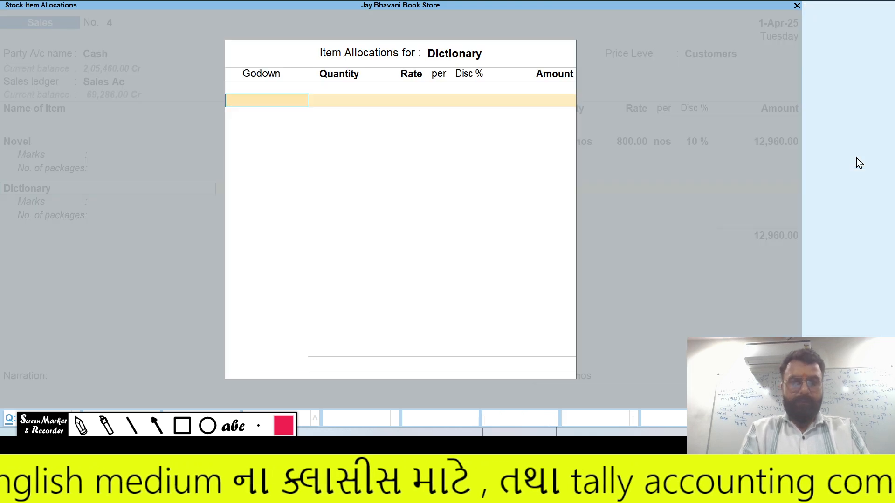
text(T)
key(BackSpace)
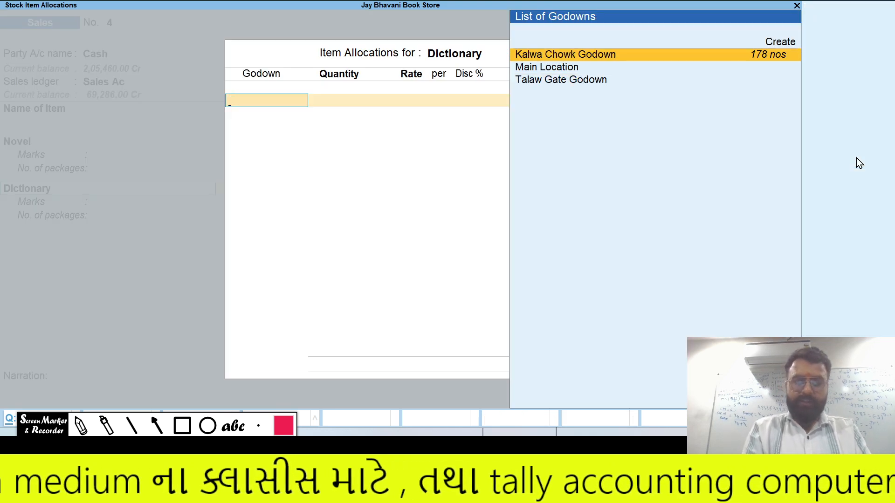
key(Return)
- Check the dictionary count in the PDF, set Dictionary's quantity to 12 and accept its default price and GST details
key(alt+Tab)
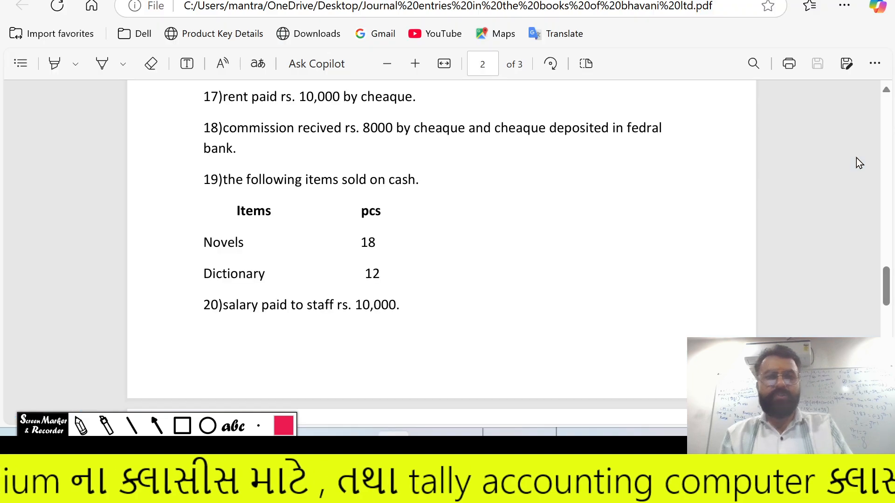
key(alt+Tab)
text(12)
key(Return)
key(Return)
key(Return)
key(Return)
key(Return)
key(Return)
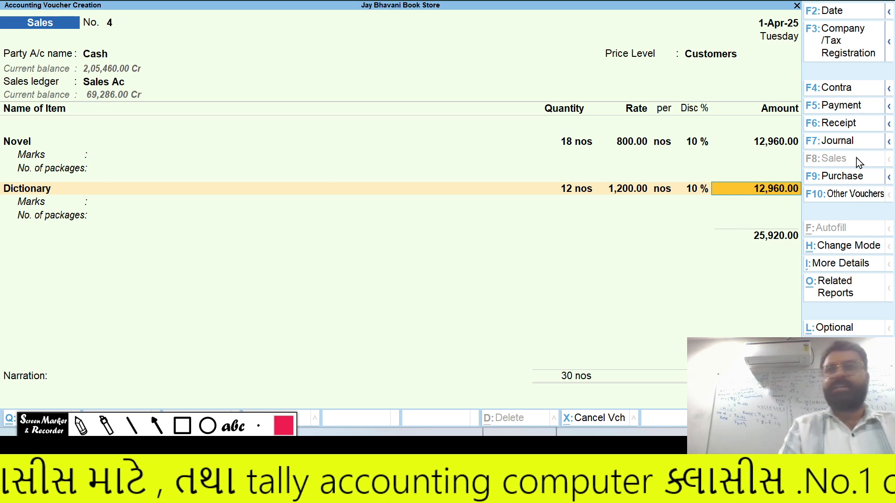
key(Return)
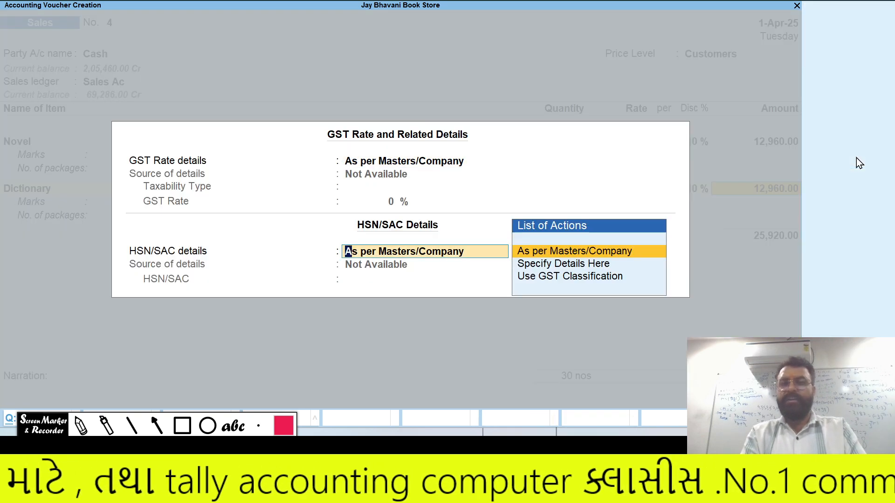
key(Return)
key(Return)
key(Return)
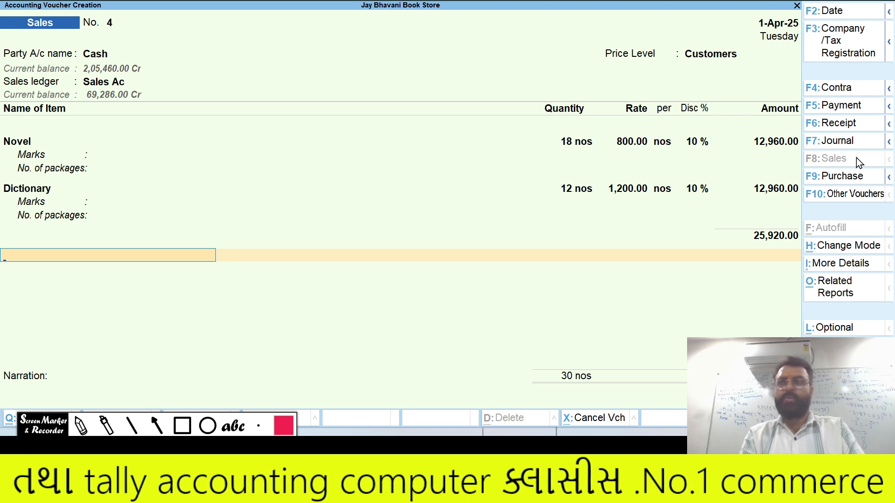
- Finish the item list without further entries or narration and save the cash sales voucher
key(Return)
key(Return)
key(Return)
key(Return)
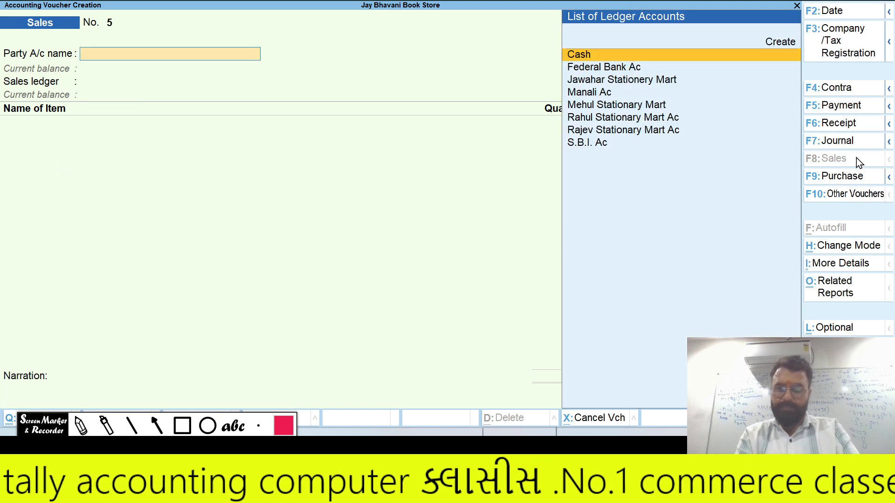
- Read entry 20 and the following entries in the exercise PDF, and switch the Tally voucher type to Payment
key(alt+Tab)
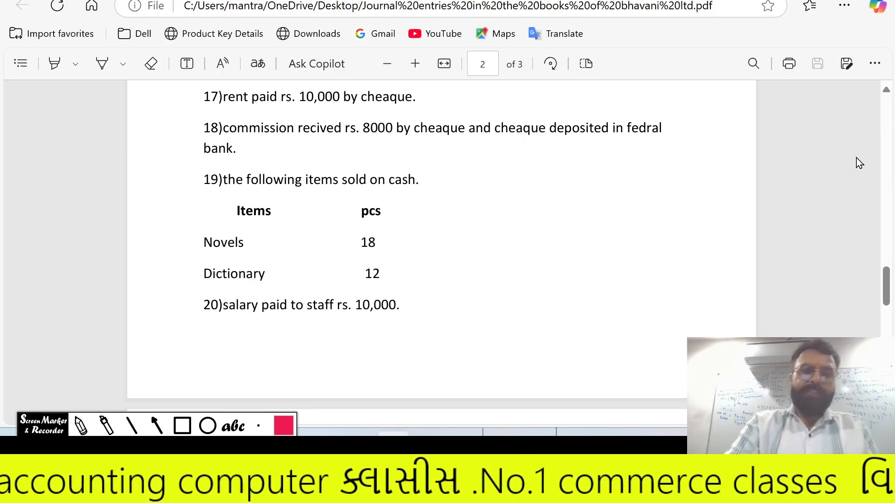
key(Down)
key(Down)
key(Down)
key(Down)
key(Down)
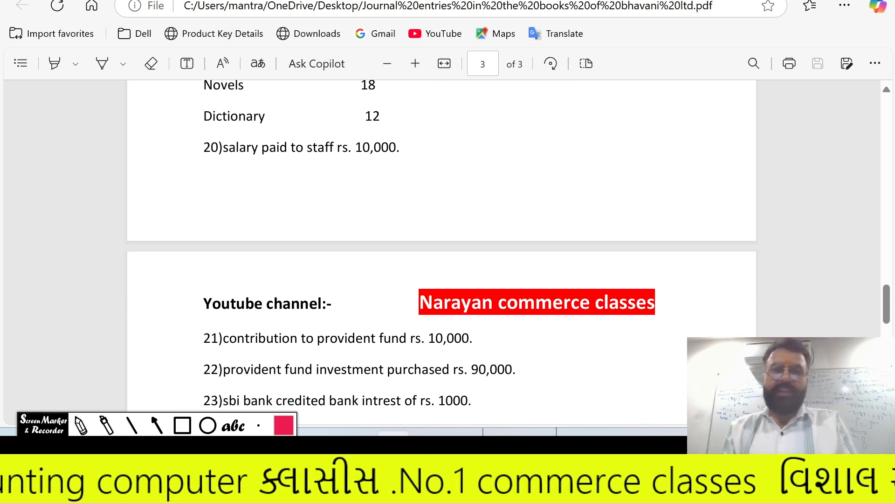
key(alt+Tab)
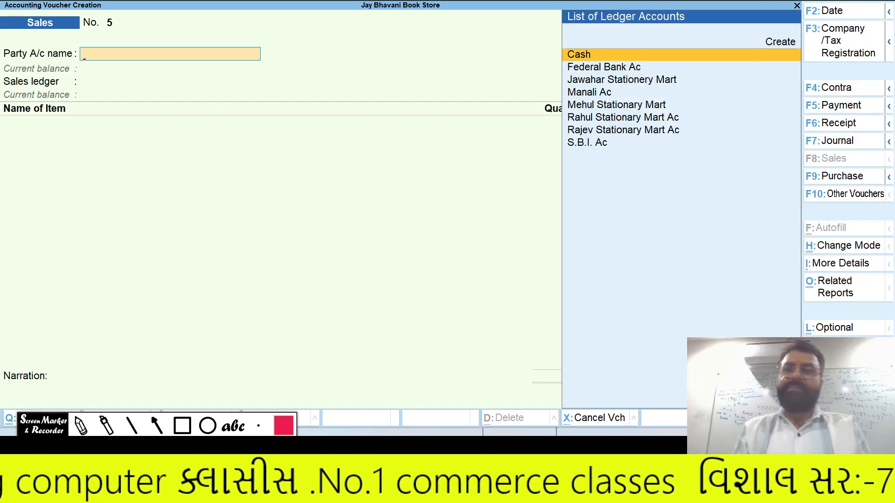
click(829, 108)
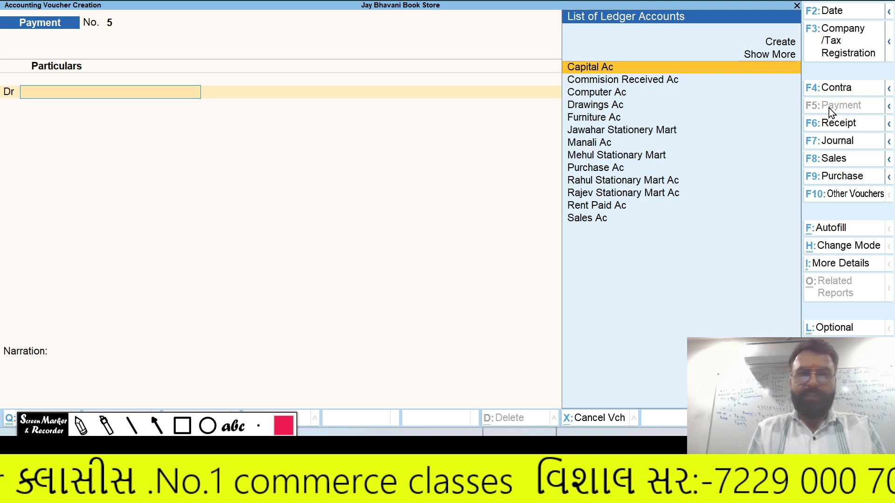
- Create the ledger Salary Ac from the payment voucher's debit line and place it under an indirect account group
key(Up)
key(Up)
key(Return)
text(Salary)
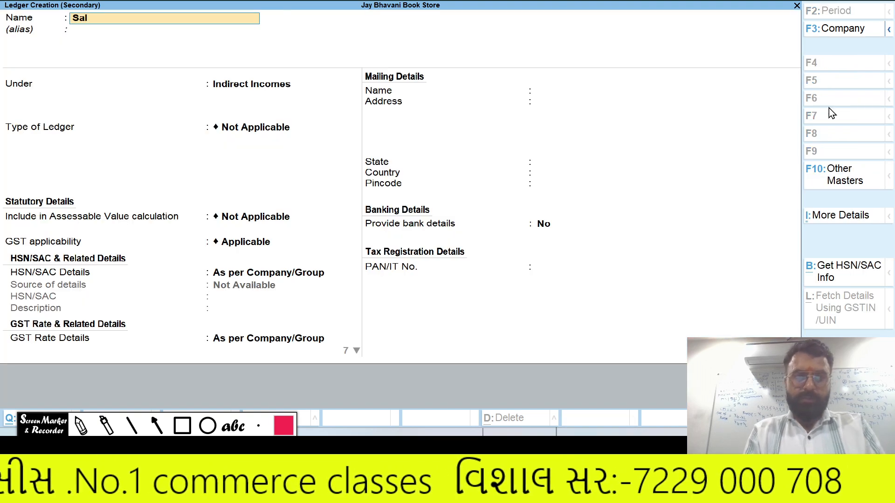
key(BackSpace)
key(BackSpace)
text(r)
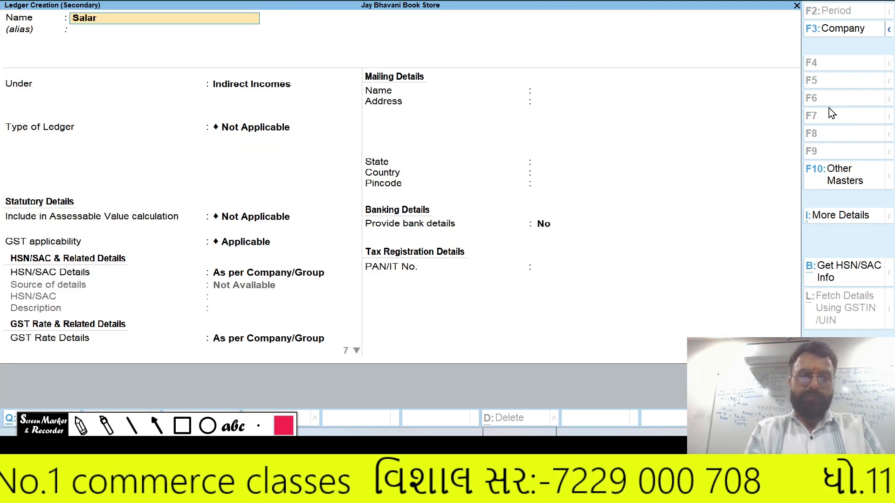
text(y Ac)
key(Return)
text(In)
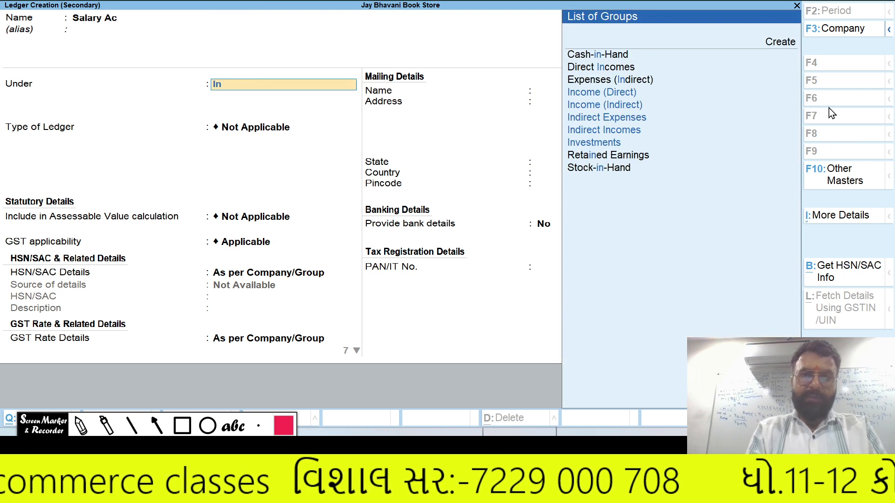
text(d)
key(Down)
key(Return)
key(ctrl+a)
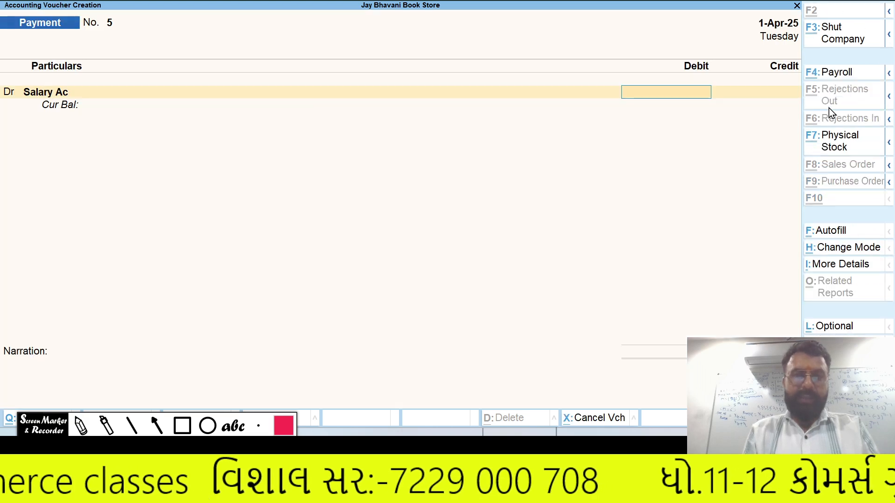
- Check the salary amount in the exercise PDF, debit Salary Ac with 10000 and accept the default GST details
key(alt+Tab)
key(alt+Tab)
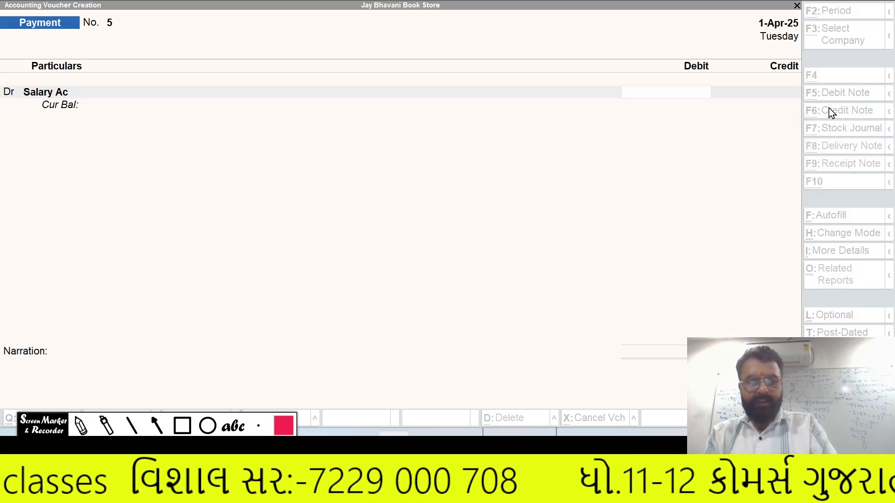
text(10000)
key(Return)
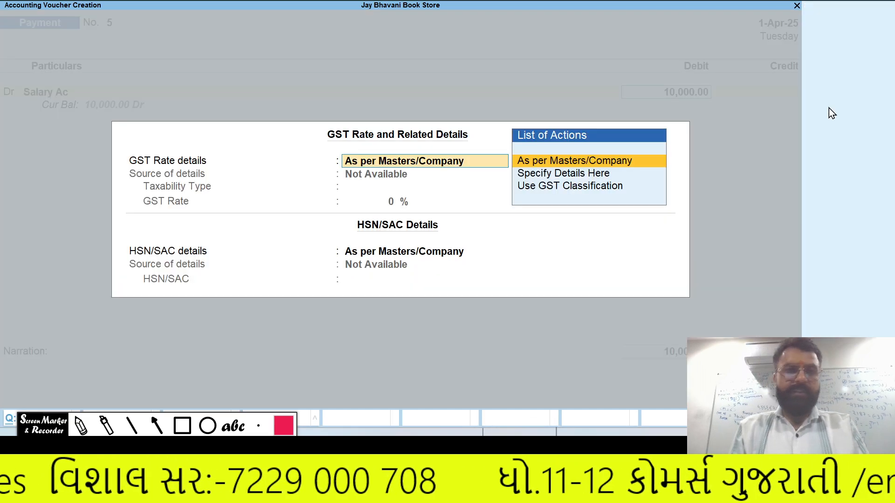
key(Return)
key(Return)
- Credit Cash on the second line of the payment voucher and save it without a narration
key(Down)
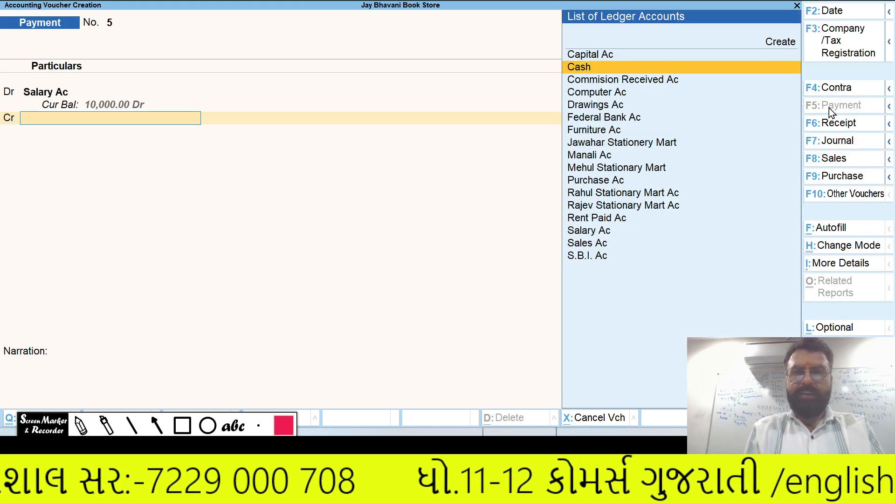
key(Return)
key(Return)
key(Return)
key(Return)
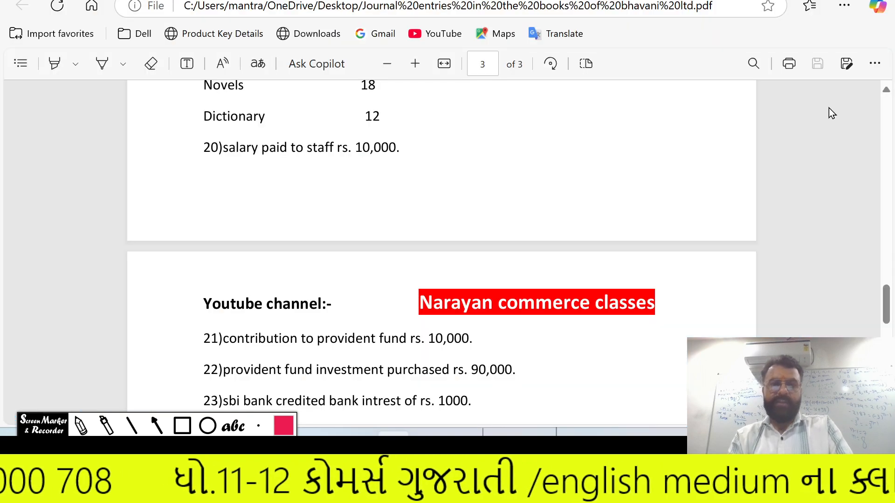
- Read entries 21 to 23 in the exercise PDF, and switch the Tally voucher type to Journal
scroll(828, 113, down, 3)
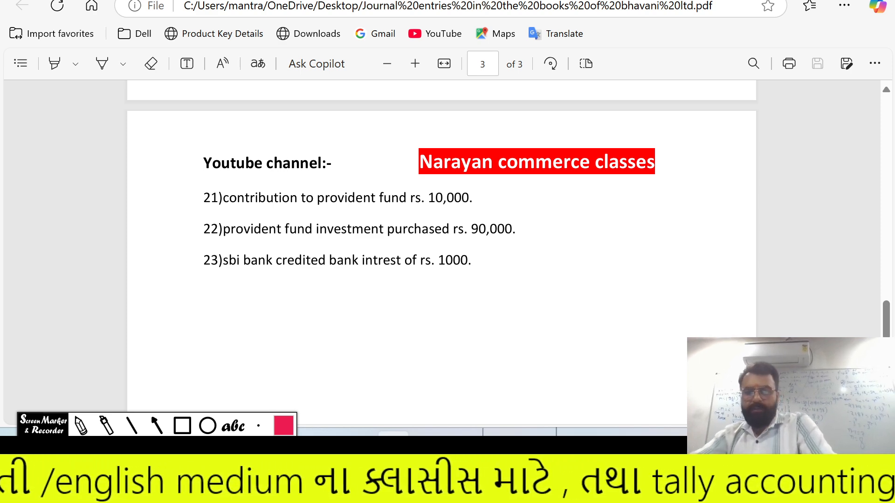
key(alt+Tab)
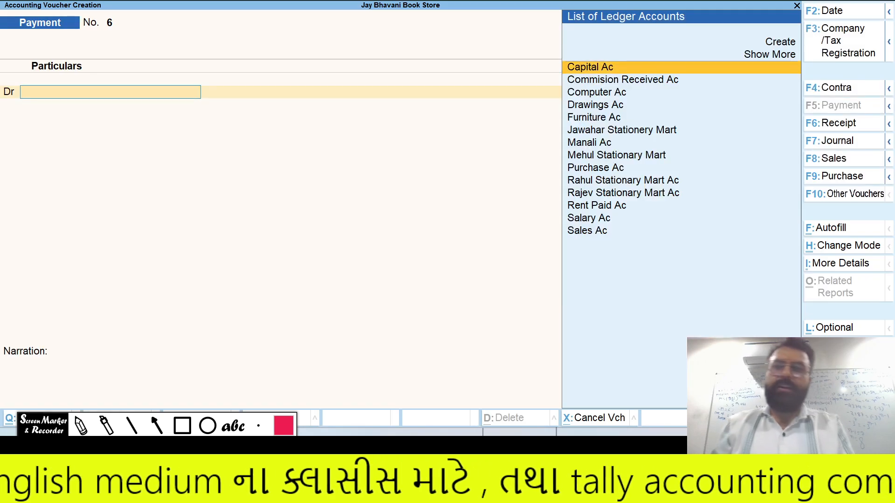
click(831, 147)
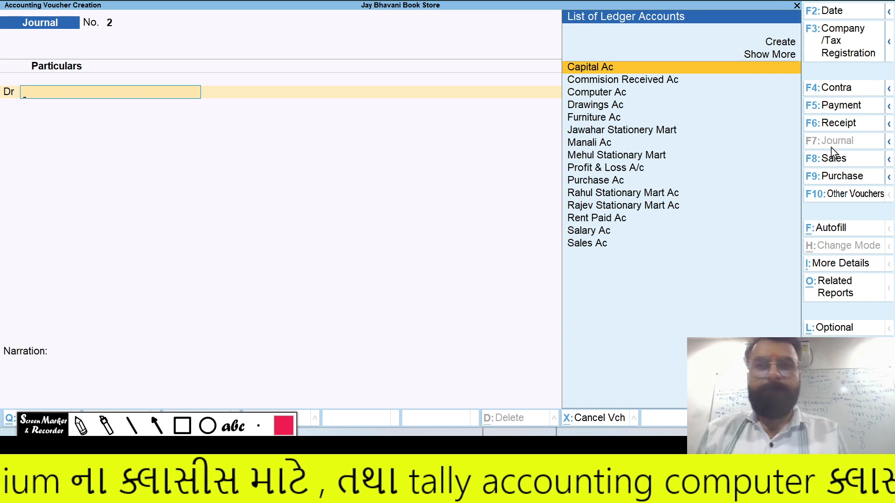
- Create the ledger Contribution to Pf Ac under Indirect Expenses from the journal voucher's debit line and save it with the default details
key(Up)
key(Up)
key(Return)
text(Co)
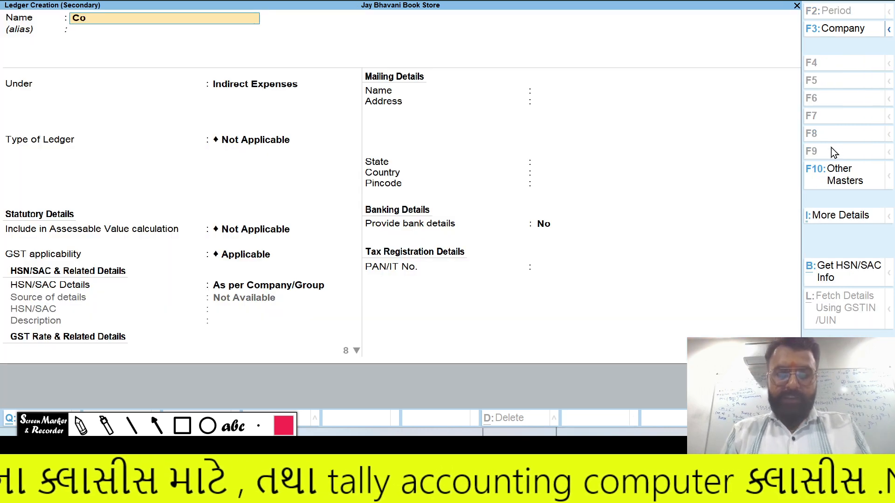
text(ntribution to)
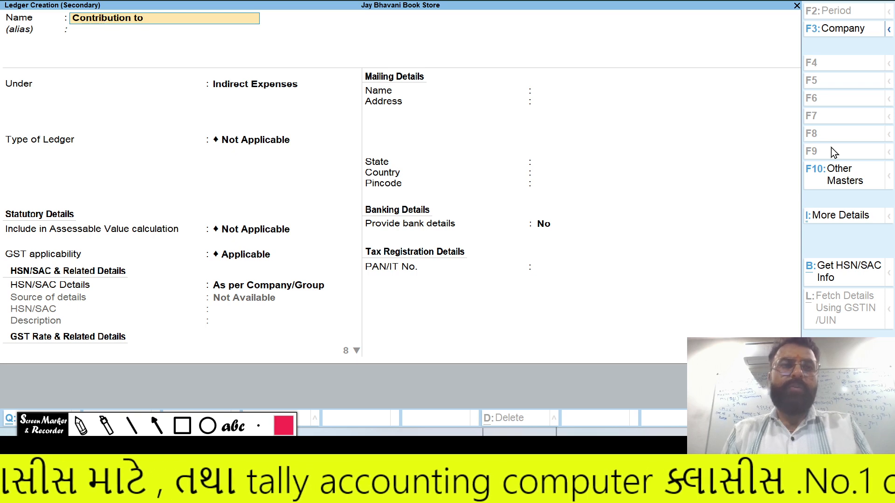
text( Pf ac)
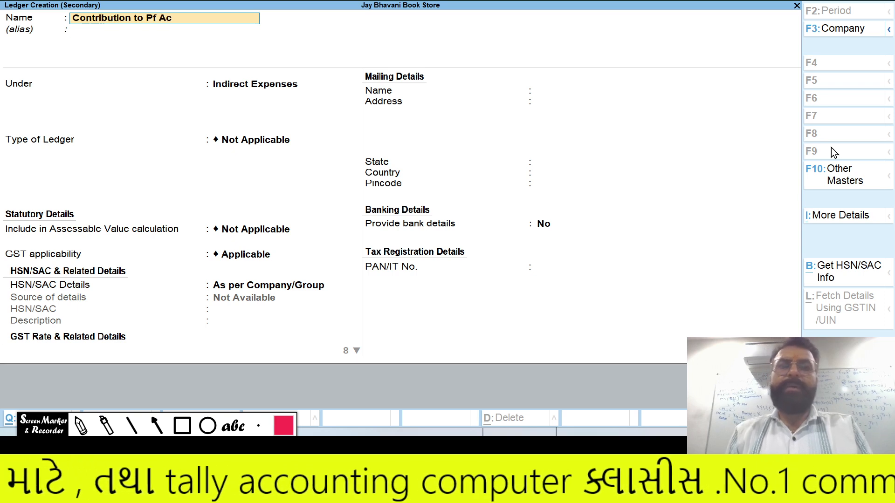
key(Return)
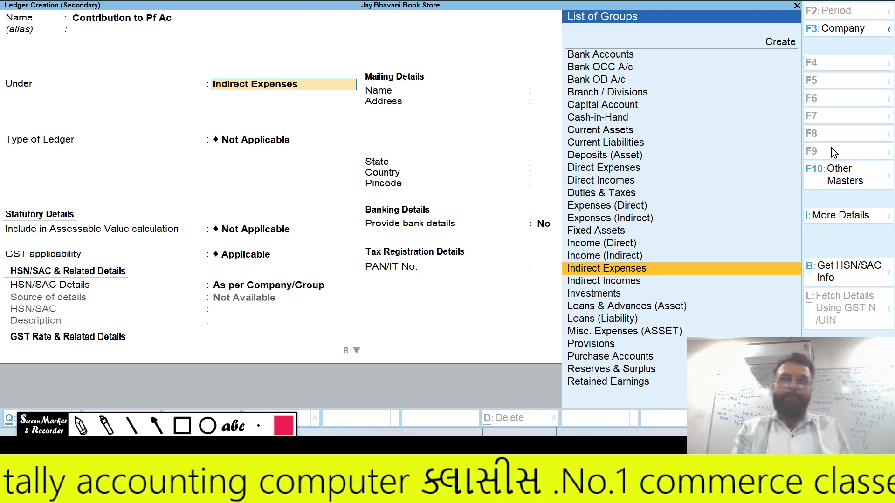
key(Return)
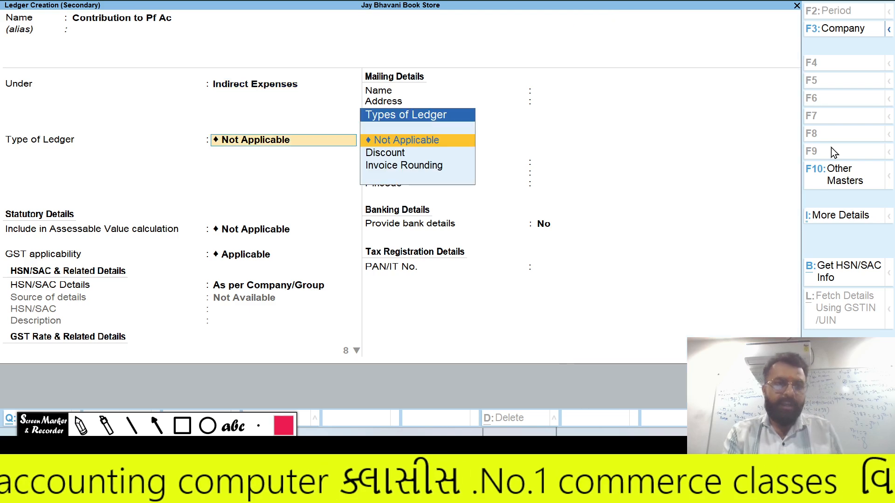
key(ctrl+a)
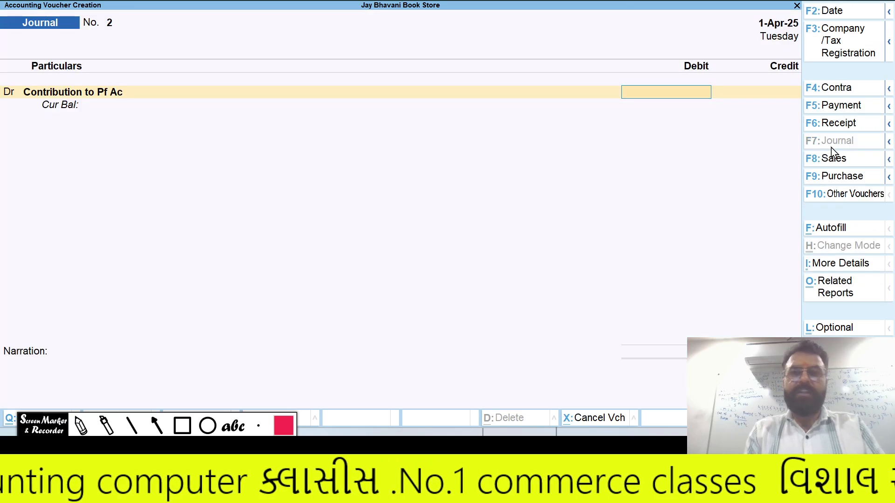
- Check the provident fund contribution in the exercise PDF, debit Contribution to Pf Ac with 10,000 and accept the default GST details
key(alt+Tab)
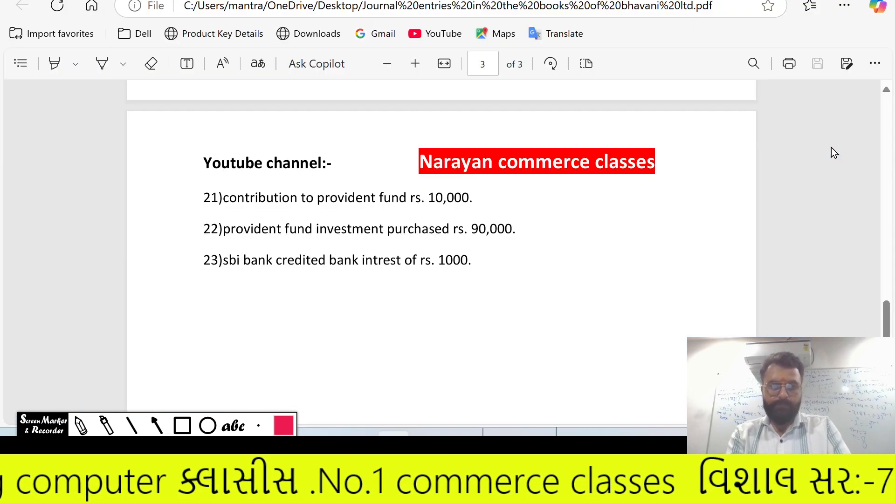
key(alt+Tab)
text(10,000)
key(Return)
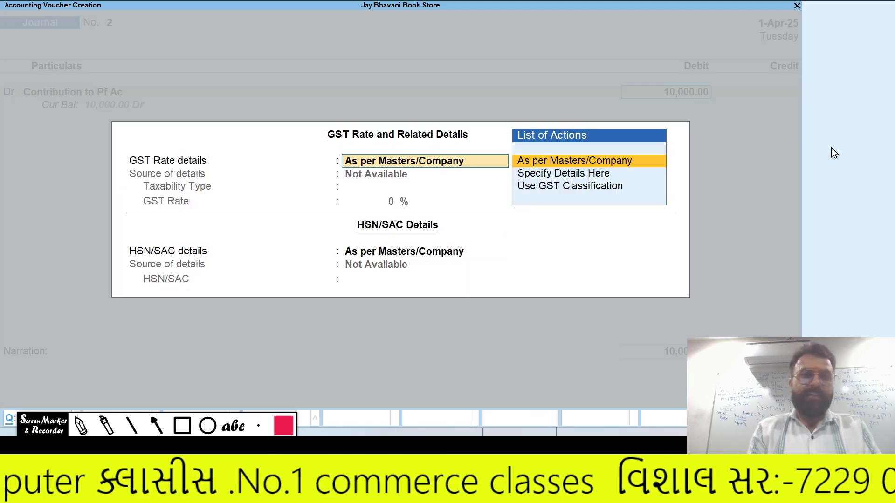
key(Return)
key(Return)
- Start a new ledger named P.F.Ac from the journal voucher's credit line and place it under Current Liabilities
key(Up)
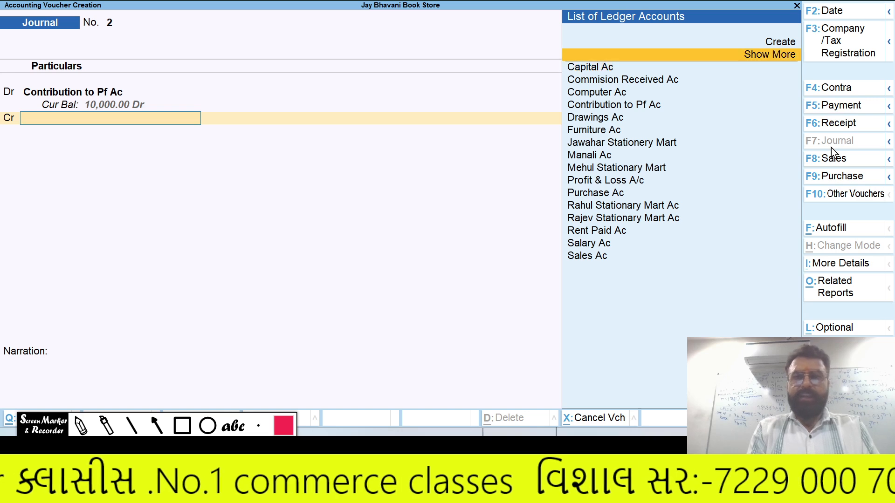
key(Down)
key(Down)
key(Down)
key(Down)
key(Up)
key(Up)
key(Up)
key(Up)
key(Up)
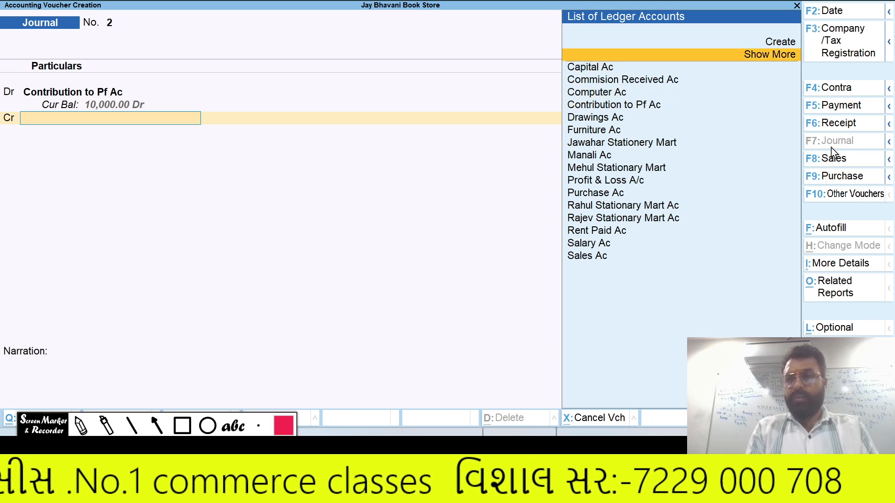
key(Return)
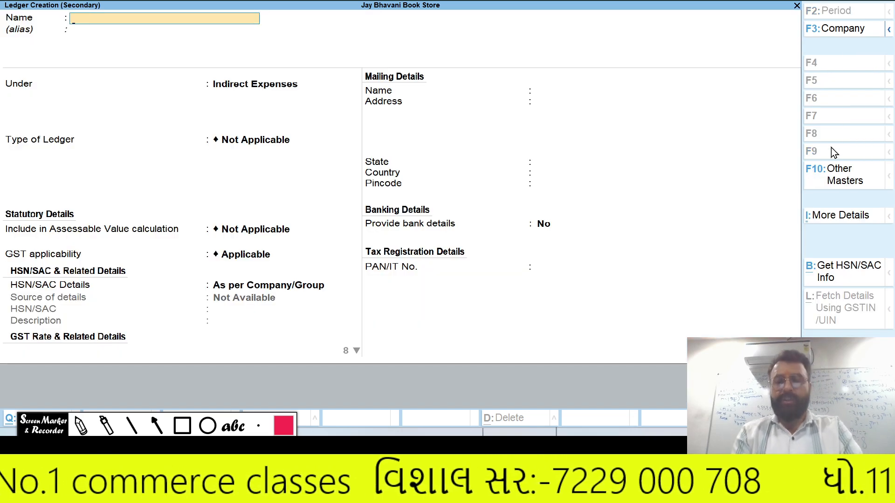
text(P.F.)
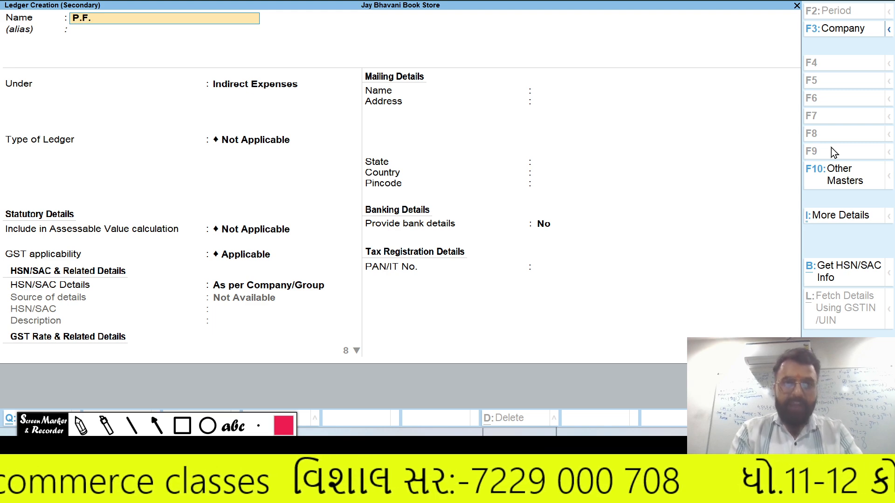
text(Ac)
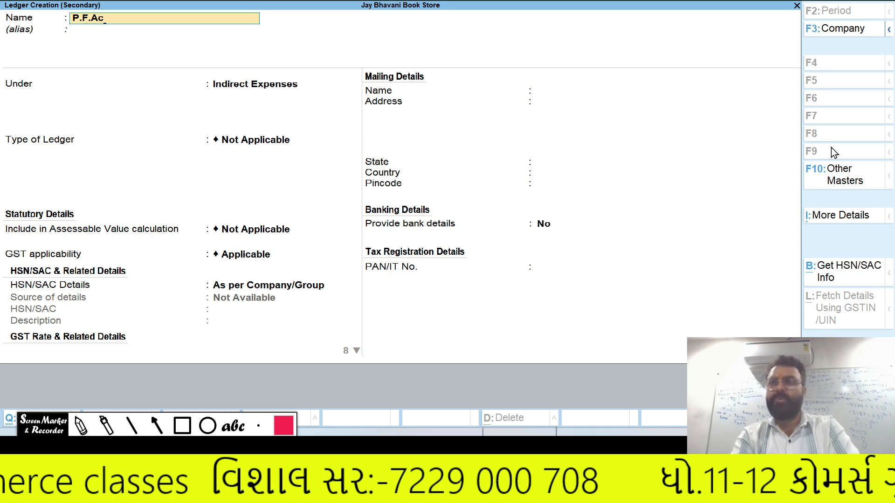
key(Return)
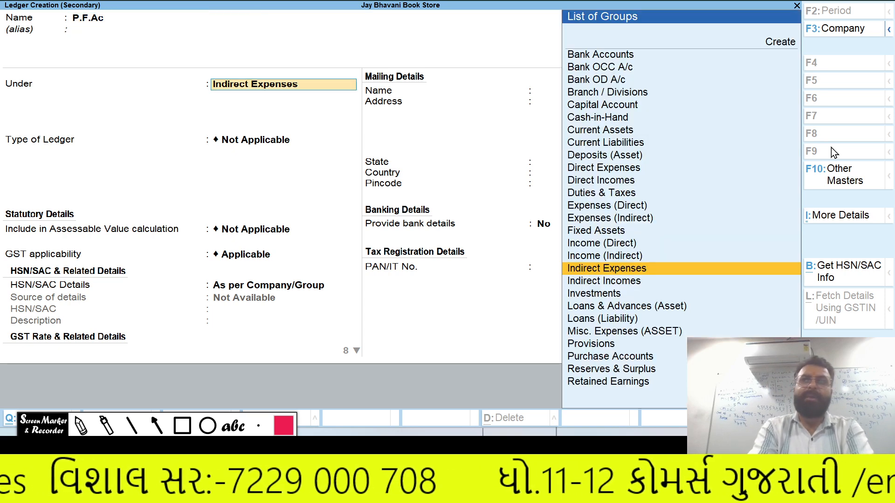
text(Cu)
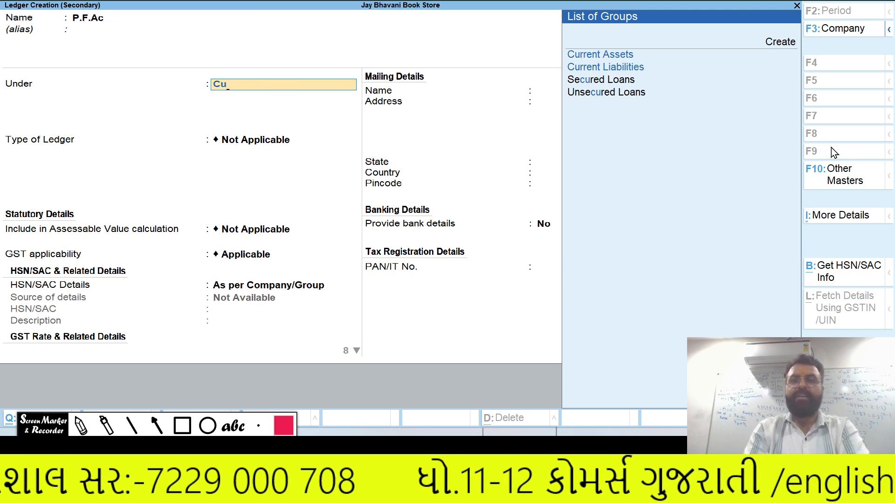
key(Down)
key(Return)
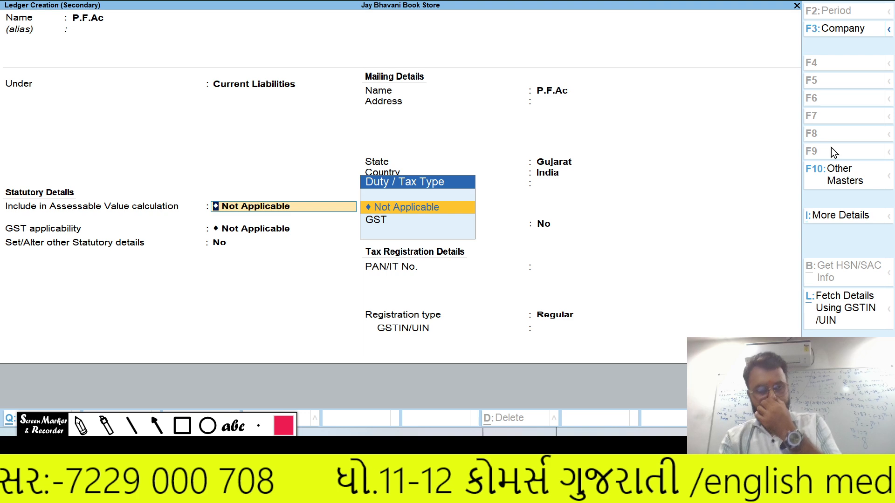
- Save the P.F.Ac ledger with its default details and no GSTIN, credit it with 10,000 and save the journal voucher without a narration
key(Return)
key(Return)
key(Return)
key(Return)
key(Return)
key(Return)
key(Return)
key(Return)
key(Return)
key(Return)
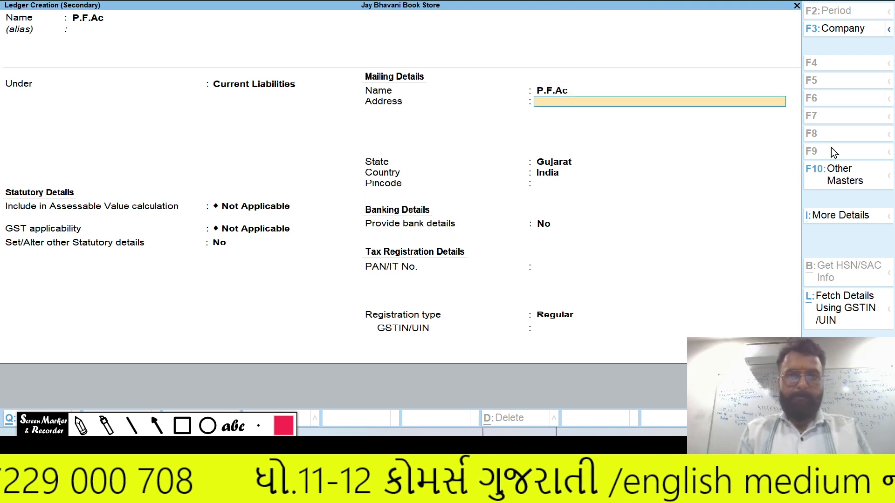
key(Return)
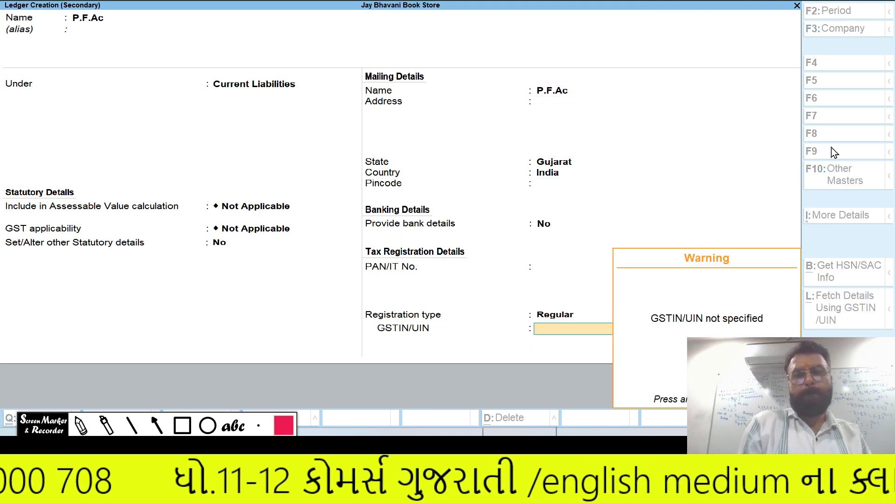
key(Return)
key(Return)
key(Return)
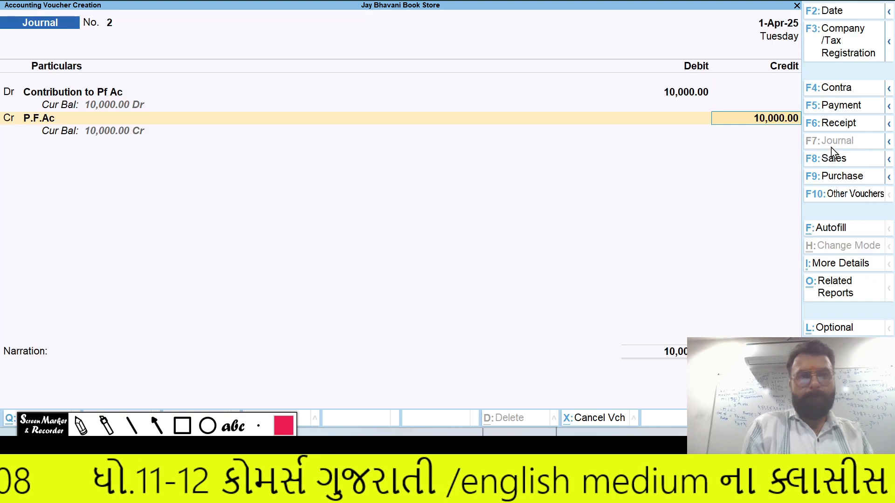
key(Return)
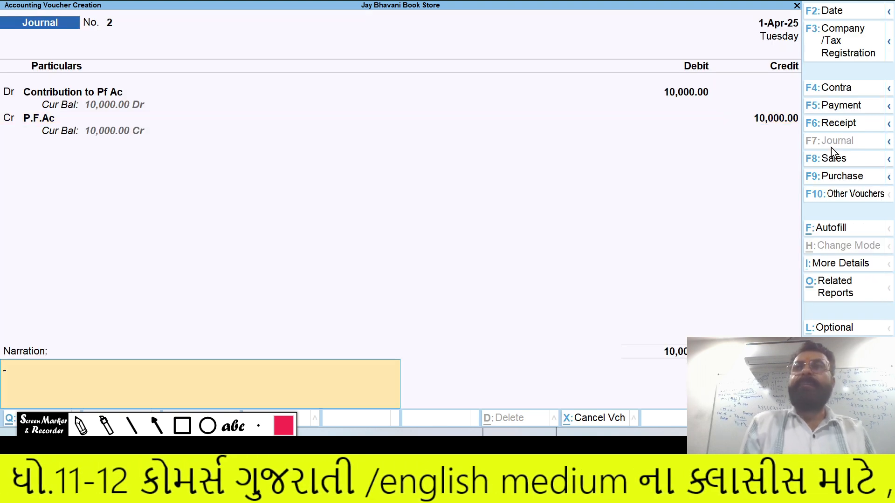
key(Return)
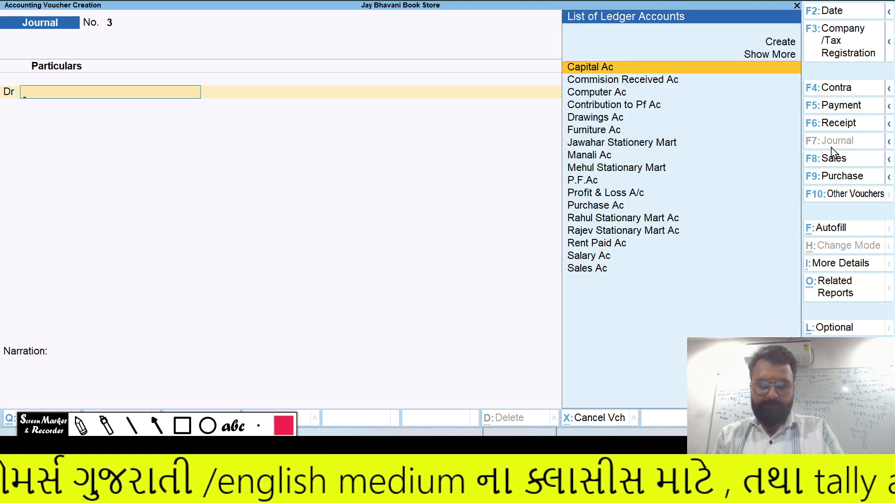
- Read entry 22 on the provident fund investment in the exercise PDF, and switch the Tally voucher type to Payment
key(alt+Tab)
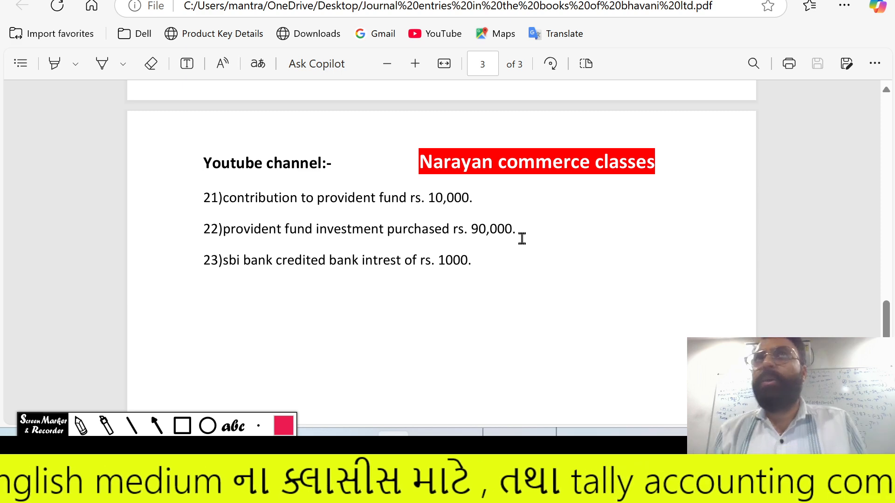
key(alt+Tab)
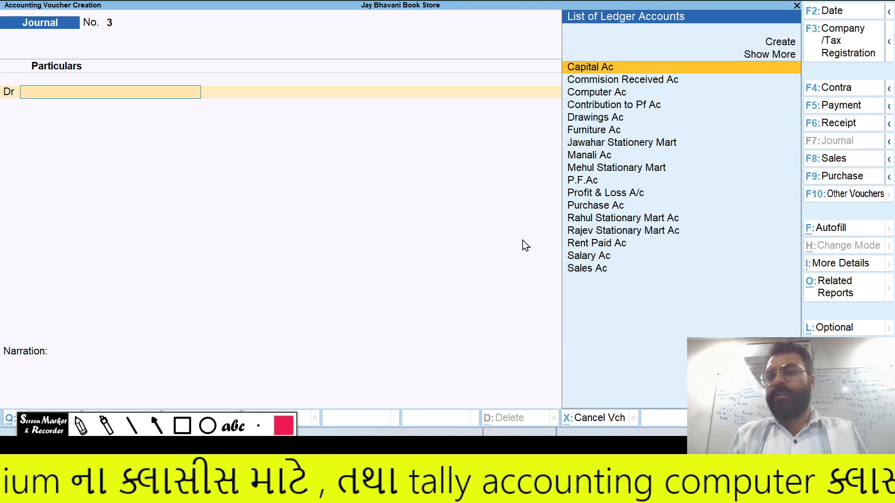
click(857, 111)
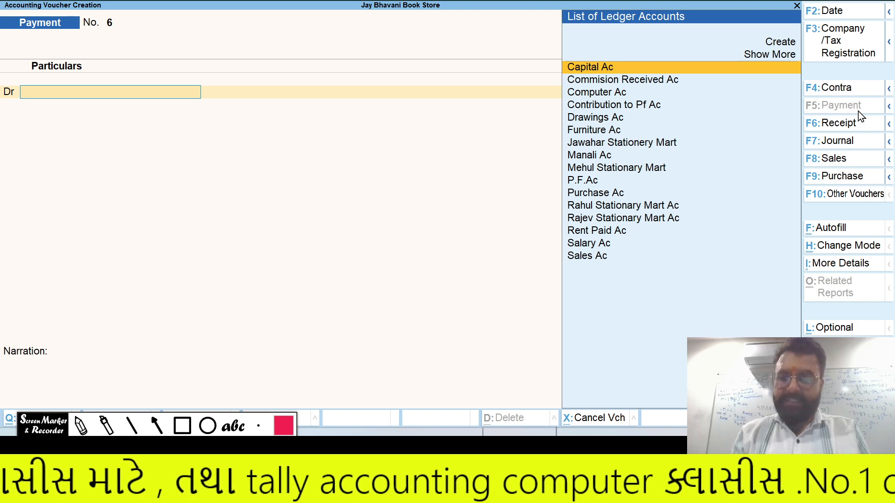
- Create the ledger P.F.Investment under Investments from the payment voucher's debit line and save it with the default details
key(Up)
key(Up)
key(Return)
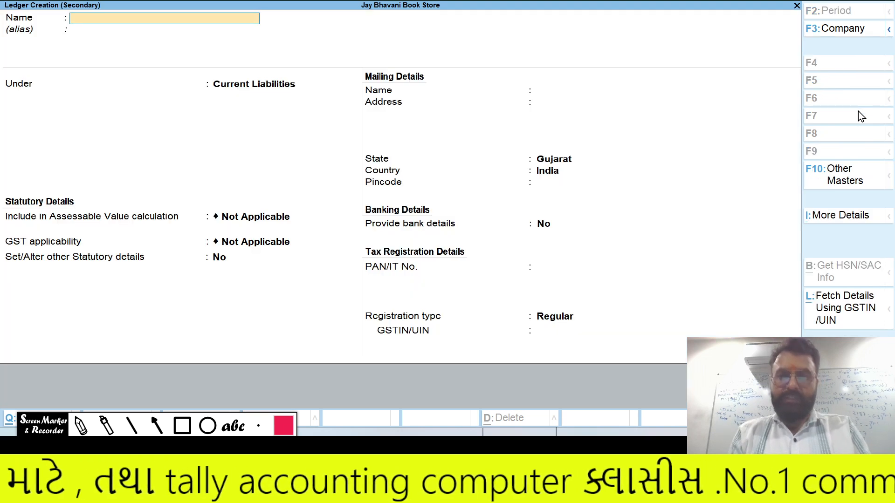
text(P.F.i)
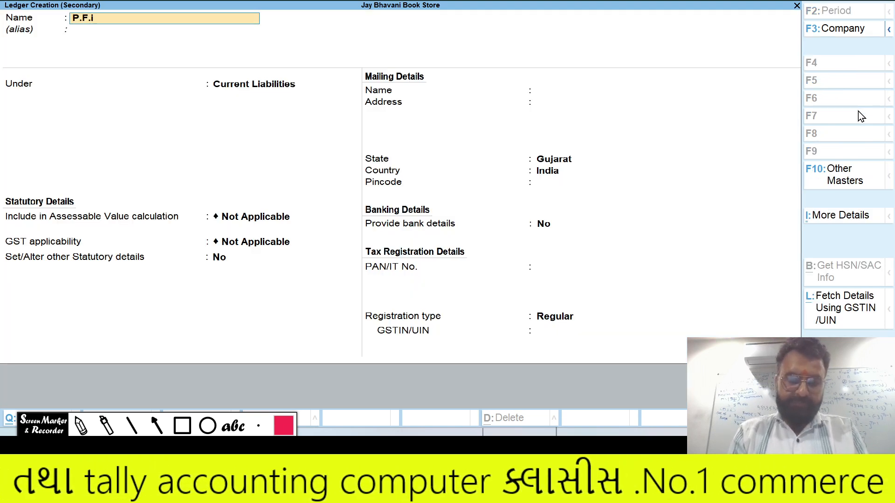
text(nvestment)
key(Return)
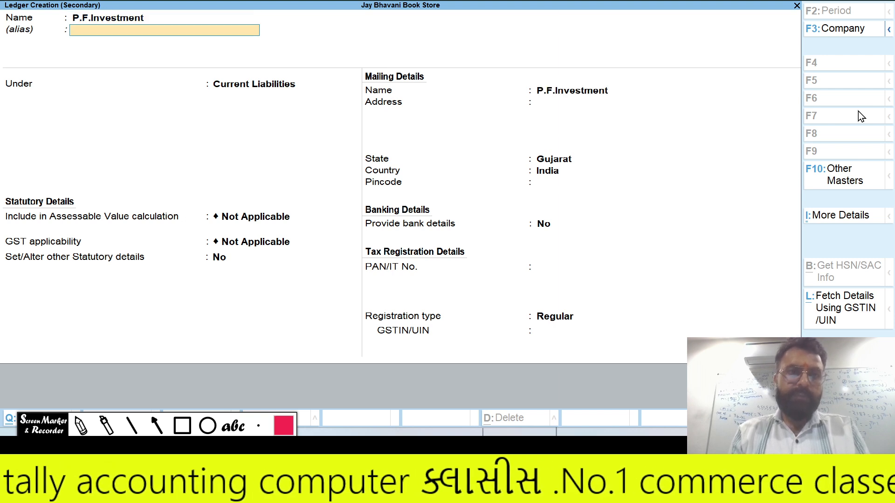
key(Return)
text(Inv)
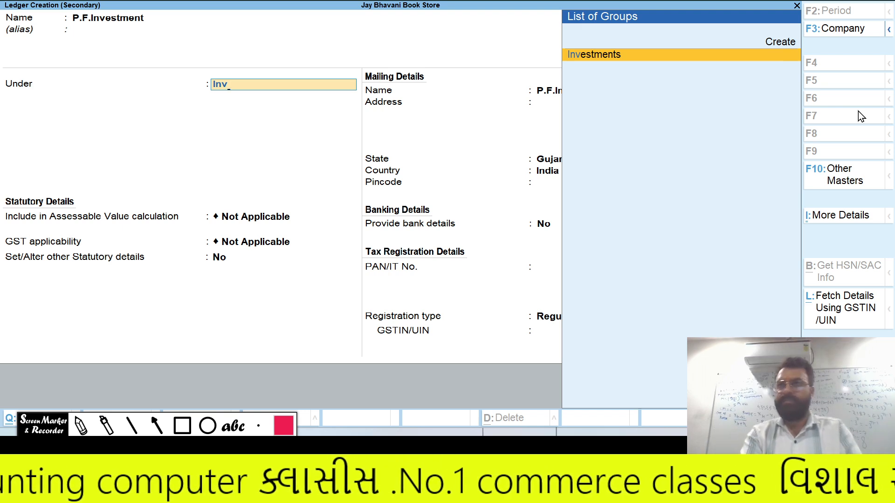
key(Return)
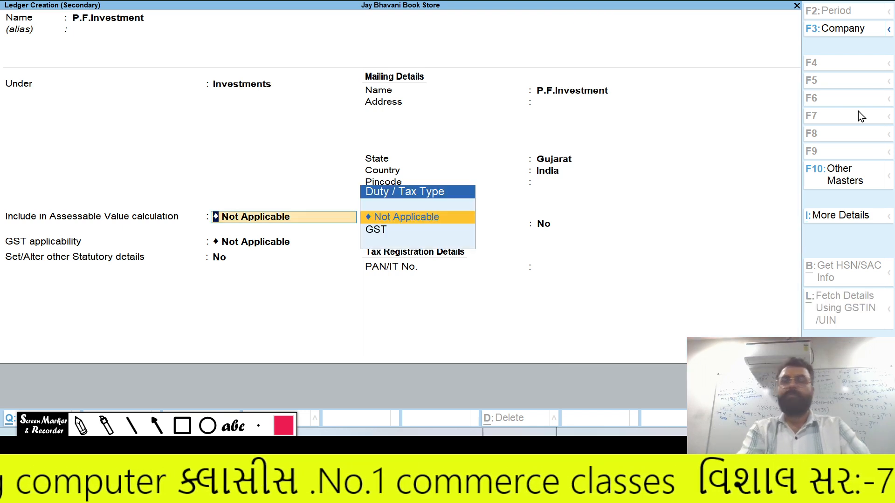
key(ctrl+a)
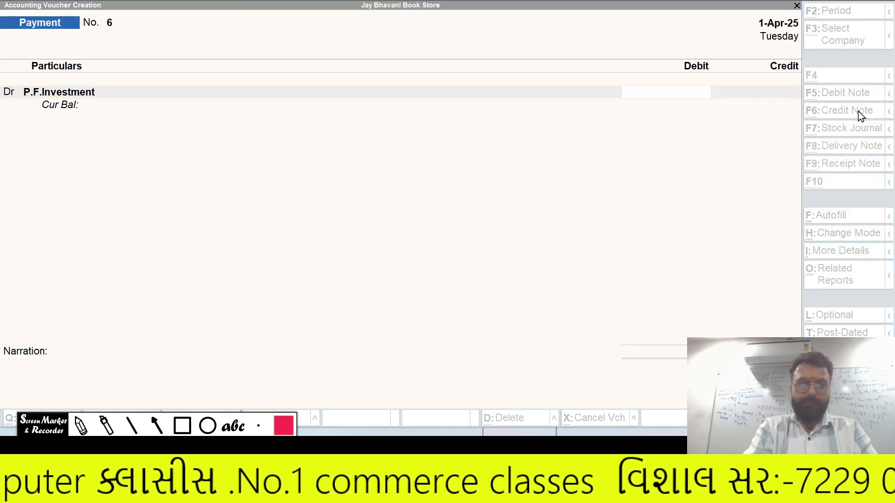
- Debit P.F.Investment with 90,000, credit Cash with the same amount and save the payment voucher without a narration
key(alt+Tab)
key(alt+Tab)
text(90000)
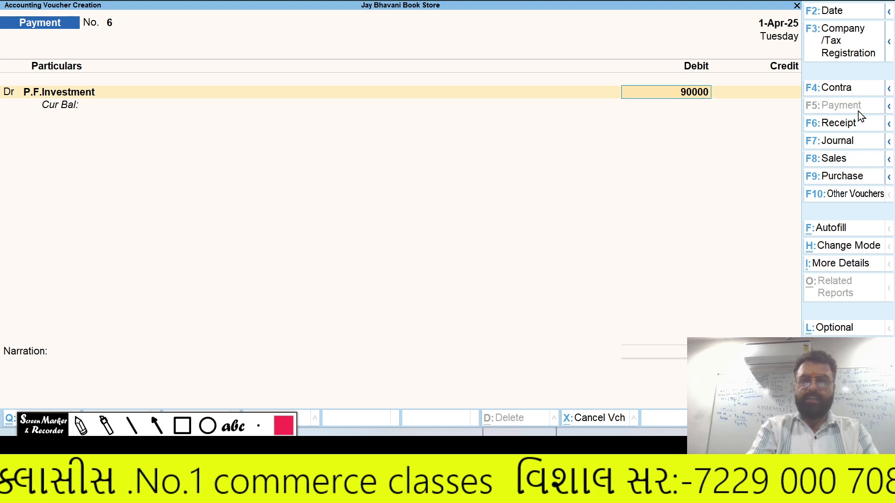
key(Return)
key(Down)
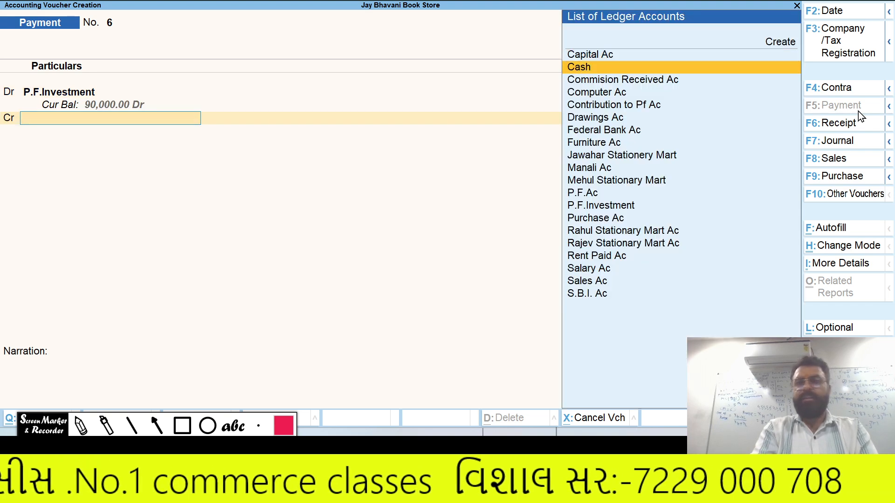
key(Return)
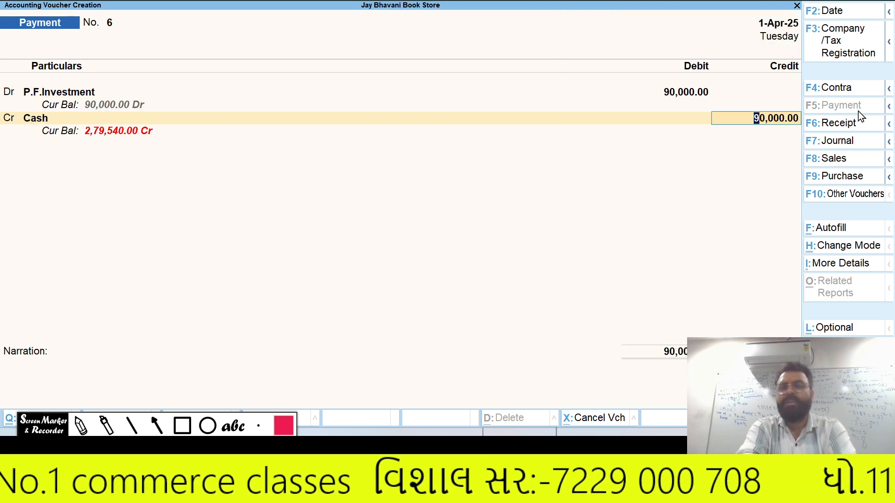
key(Return)
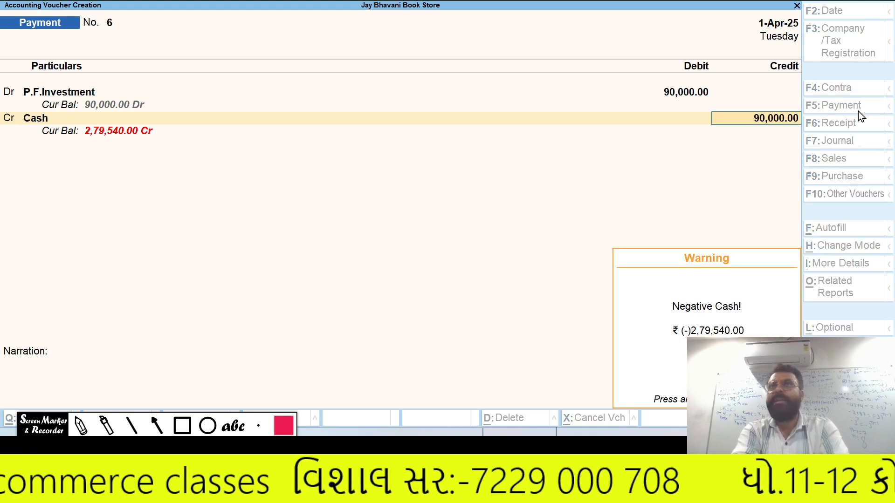
key(Return)
key(Return)
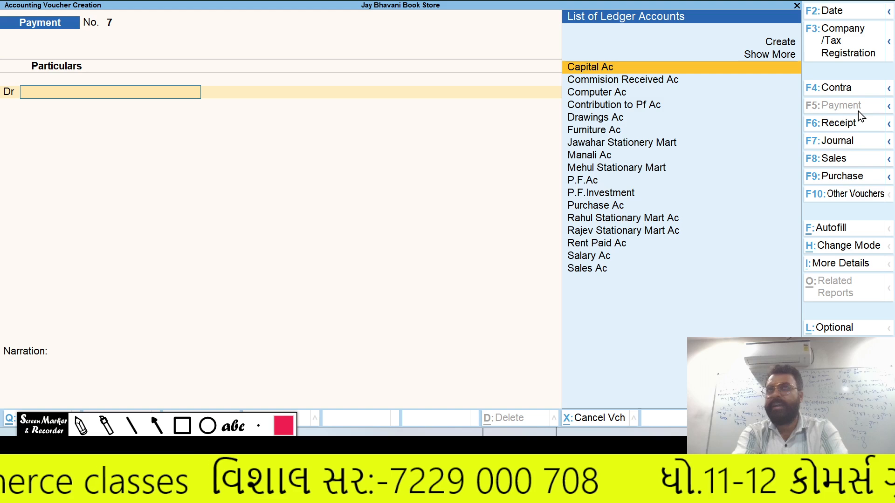
- Read entry 23 on the SBI bank interest in the exercise PDF, and switch the Tally voucher type to Receipt
key(alt+Tab)
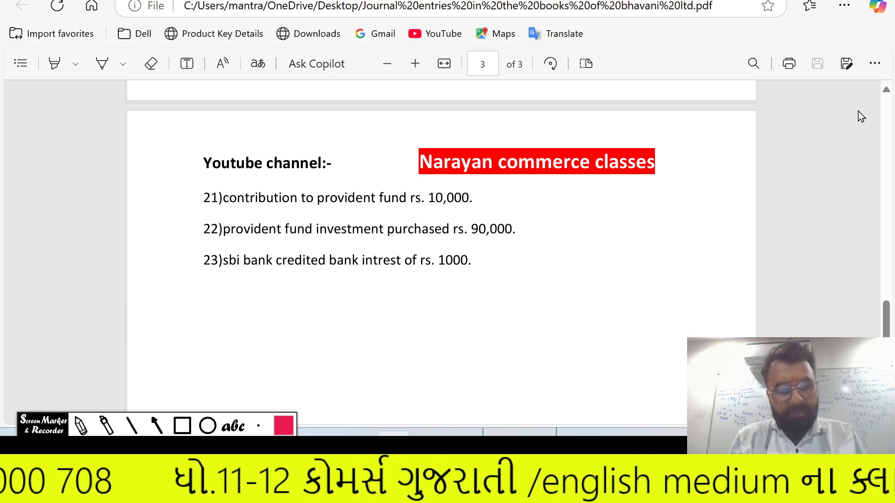
key(alt+Tab)
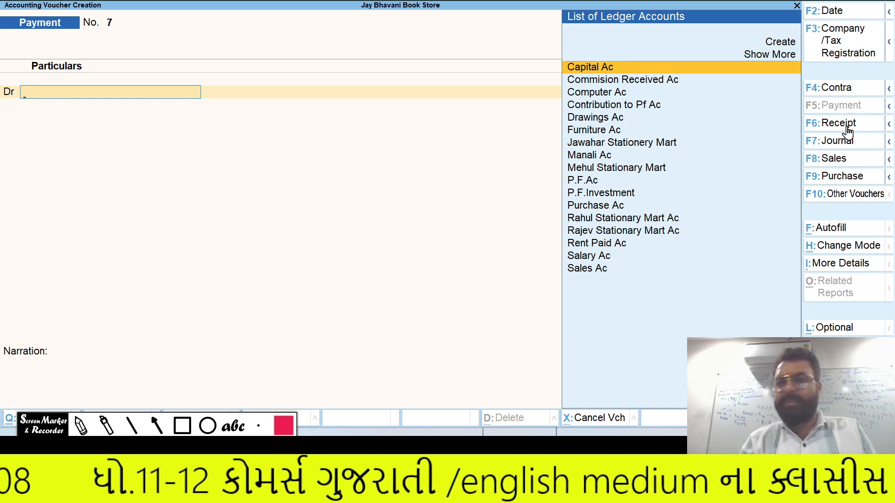
click(847, 125)
- Start a new ledger named Bank Interest Income Ac from the receipt voucher's credit line
key(Up)
key(Up)
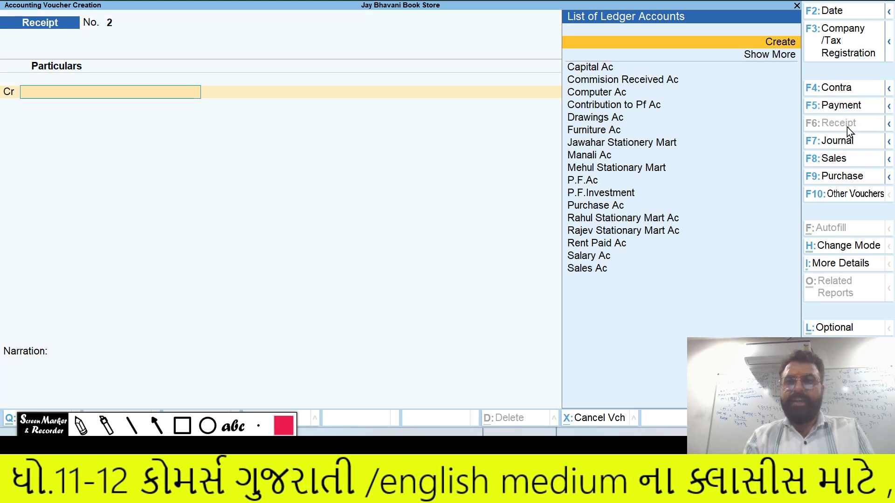
key(Return)
text(Ban)
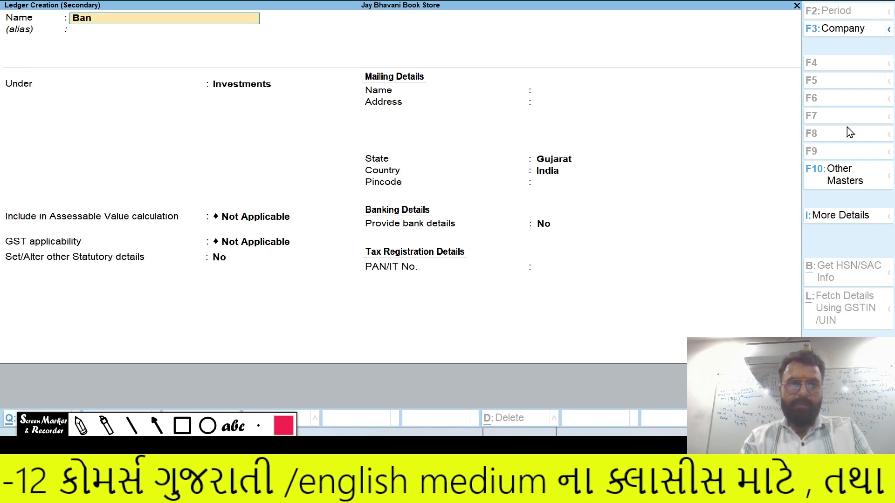
text(k interest)
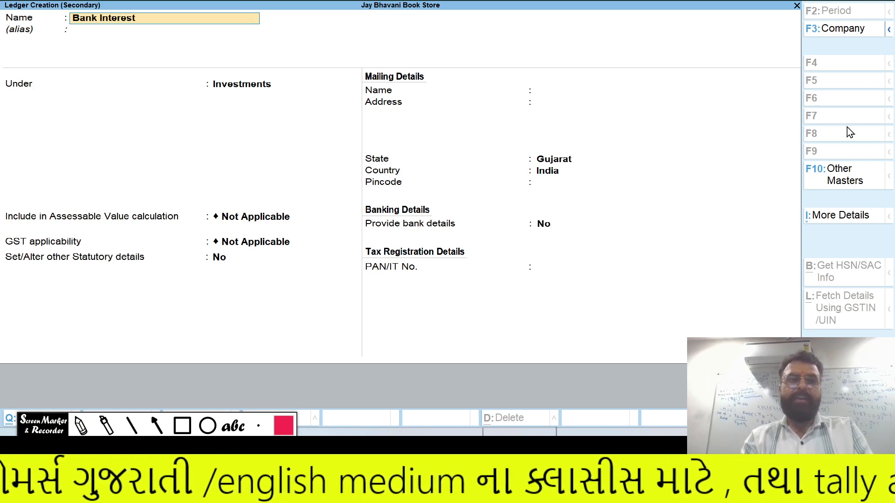
text( Income Ac)
key(Return)
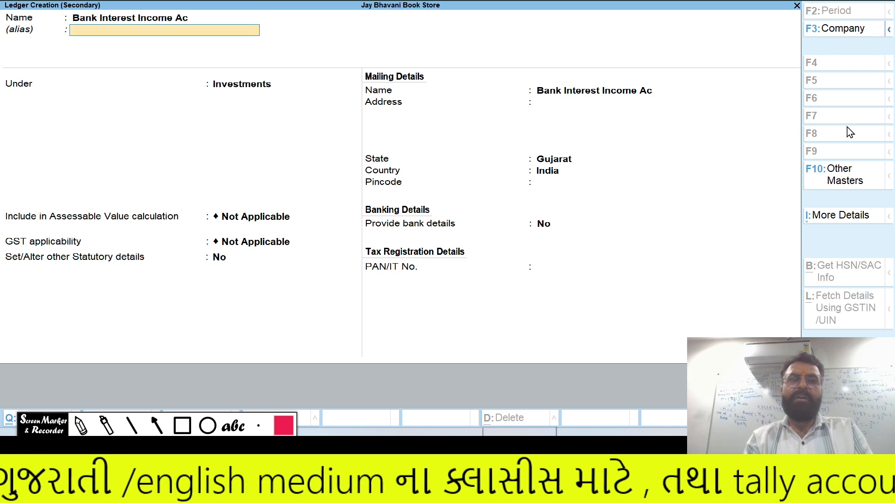
- Place the Bank Interest Income Ac ledger under Indirect Incomes and save it with the default details
key(Return)
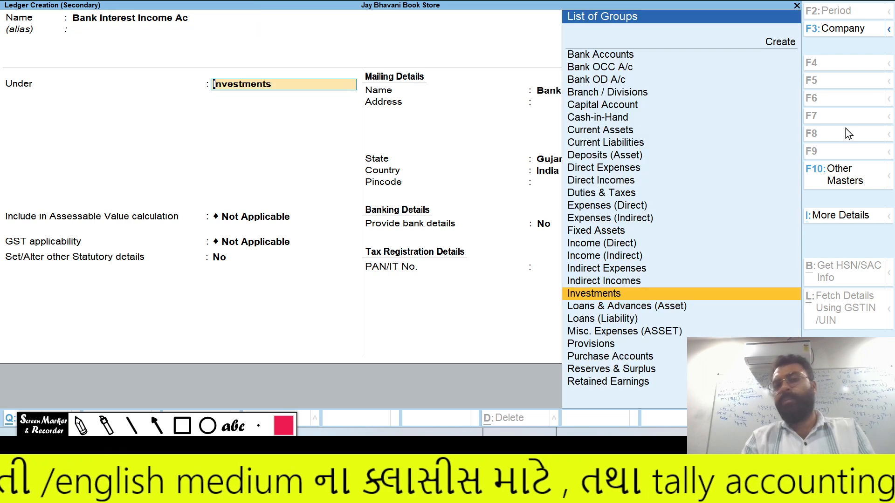
text(Indi)
key(Down)
key(Down)
key(Return)
key(Return)
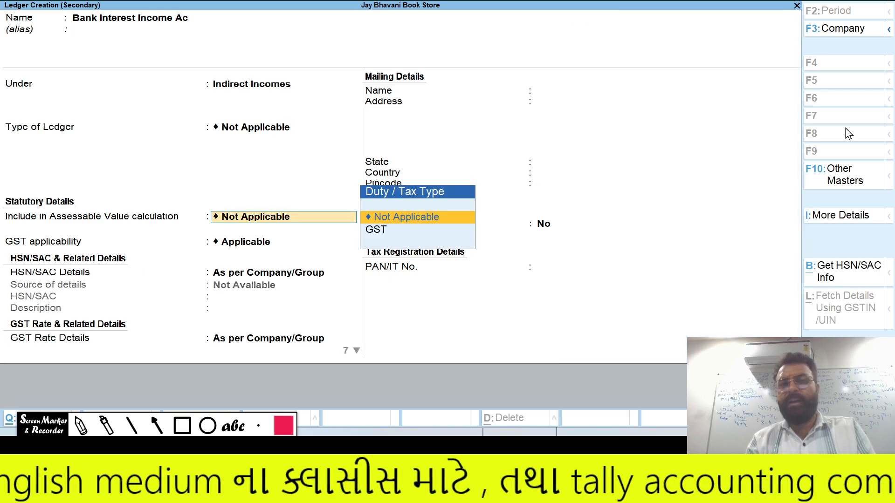
key(ctrl+a)
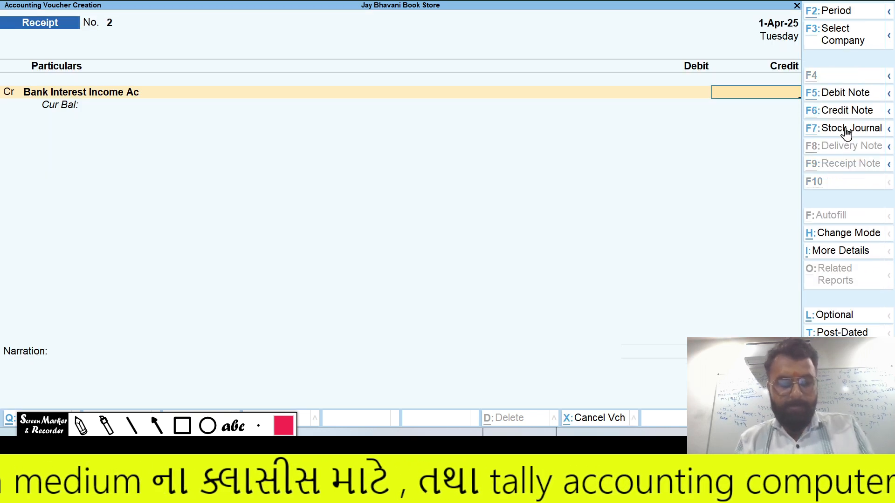
- Credit Bank Interest Income Ac with 1,000 from entry 23, keeping the GST rate and HSN/SAC details as per Masters/Company
key(alt+Tab)
key(alt+Tab)
text(10000)
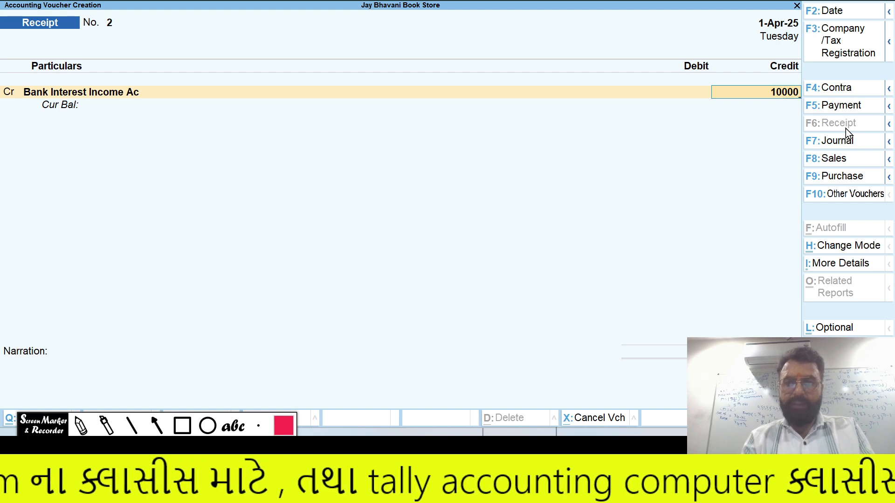
key(BackSpace)
key(Return)
key(Return)
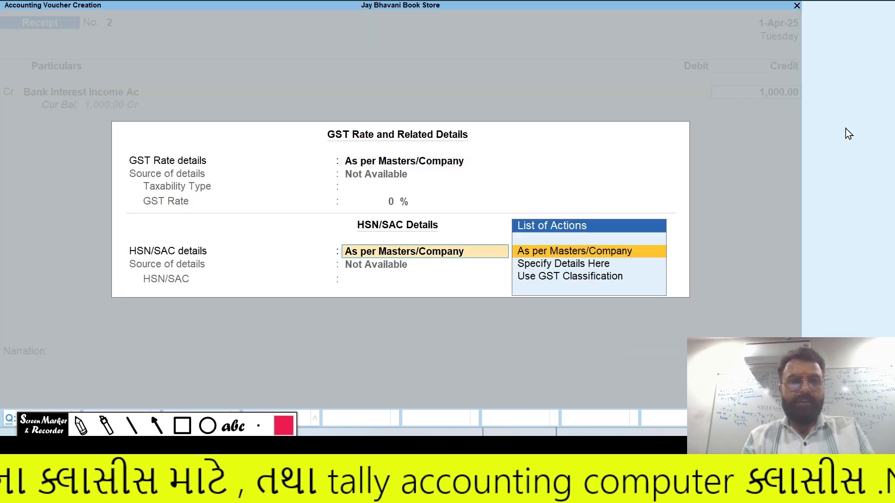
key(Return)
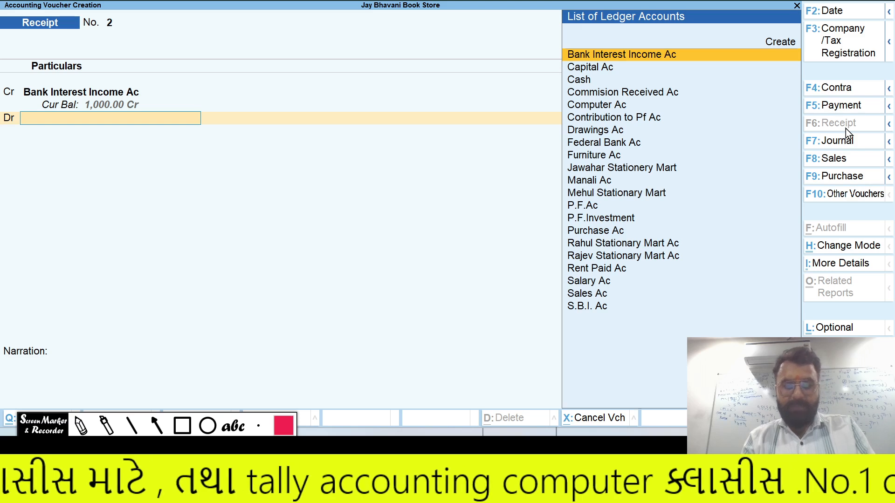
- Debit S.B.I. Ac with 1,000 and save the receipt voucher without a narration
text(sb)
key(Return)
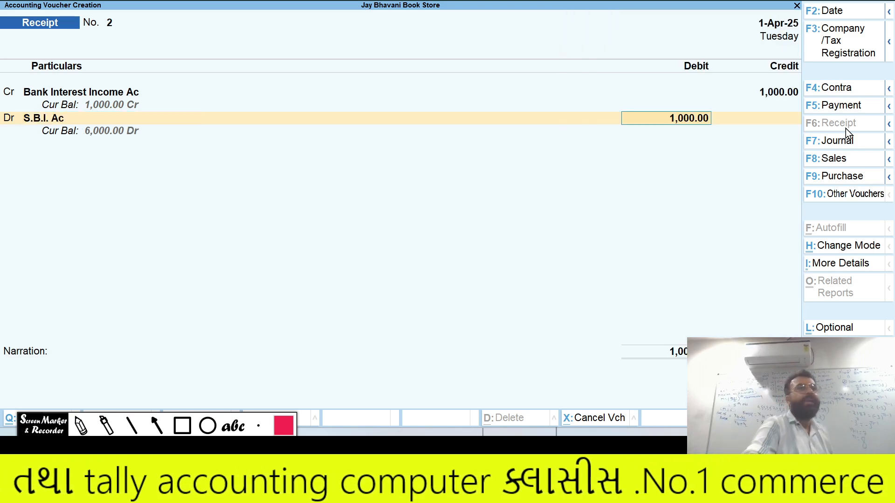
key(Return)
key(Return)
key(Return)
key(Return)
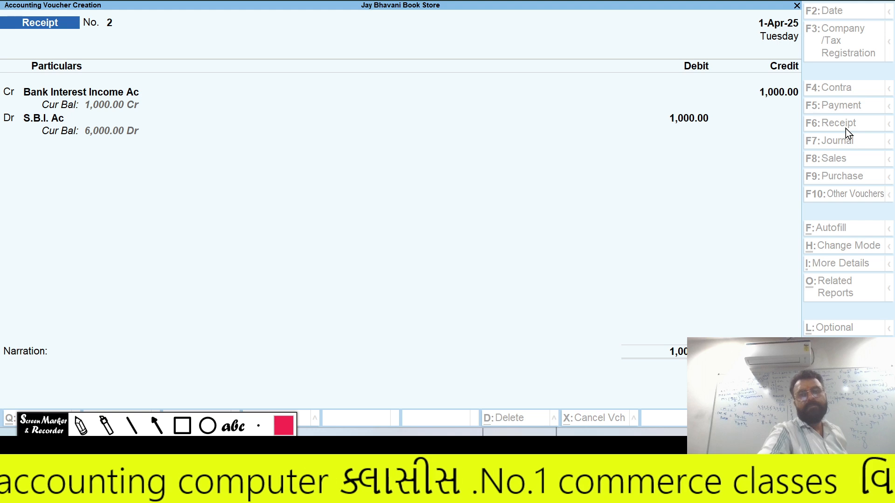
key(Return)
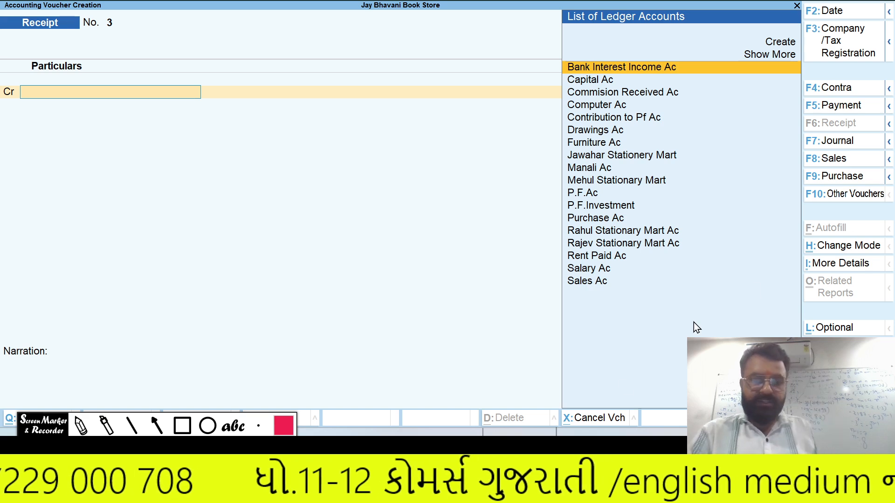
click(537, 442)
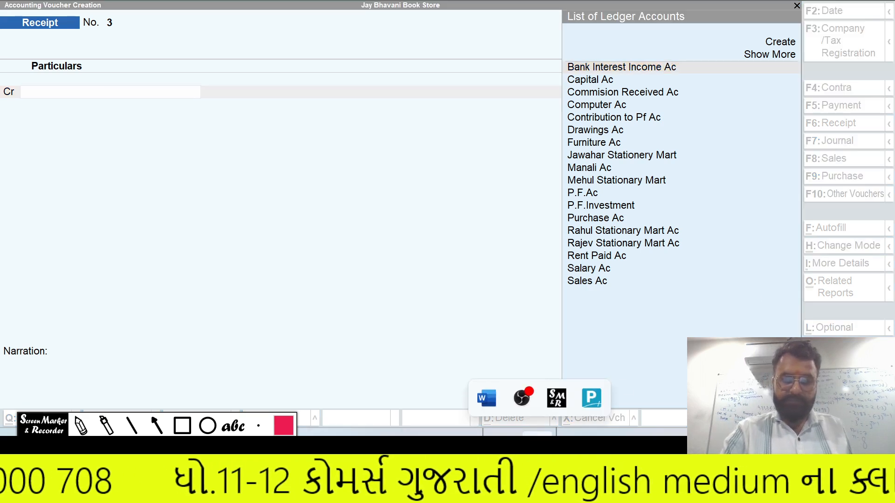